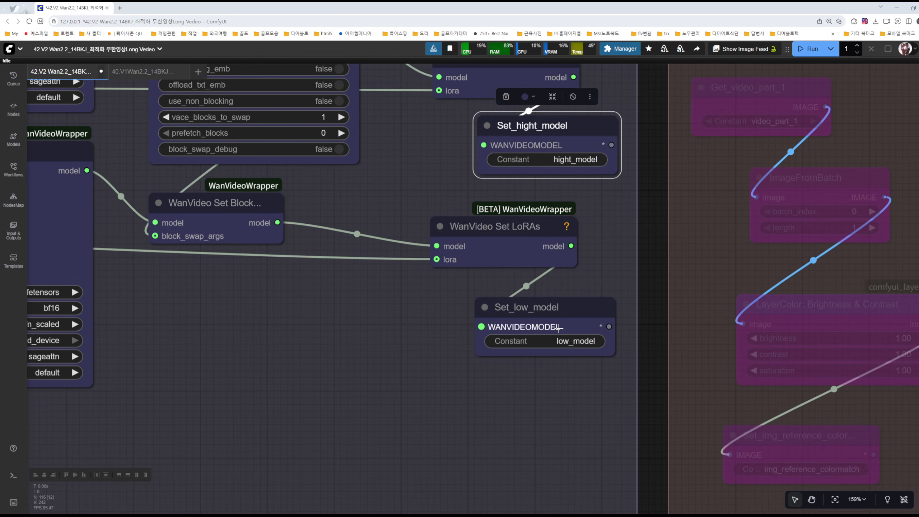
Step: Enable the bypassed high-noise MPS WanVideo Lora Select node in the Model group
{"action": "scroll", "coordinate": [359, 294], "scroll_direction": "down", "scroll_amount": 1}
{"action": "scroll", "coordinate": [357, 294], "scroll_direction": "down", "scroll_amount": 5}
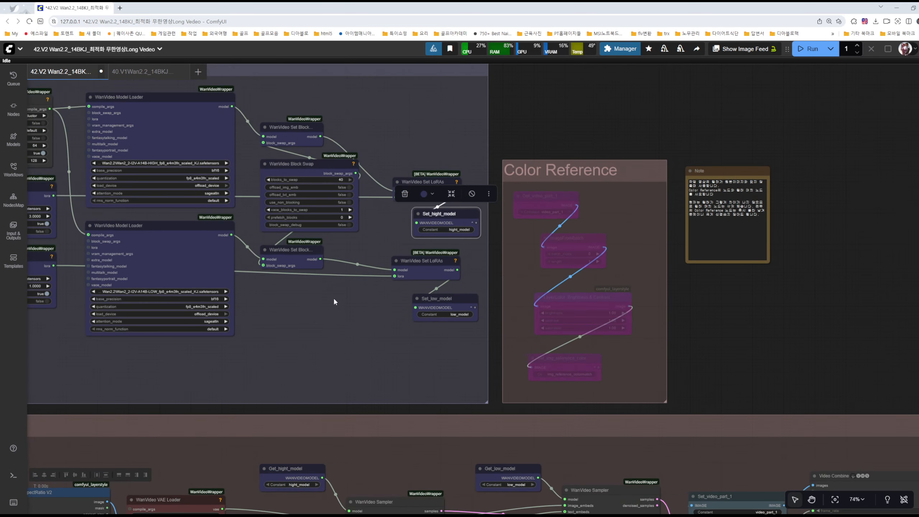
{"action": "scroll", "coordinate": [359, 314], "scroll_direction": "up", "scroll_amount": 4}
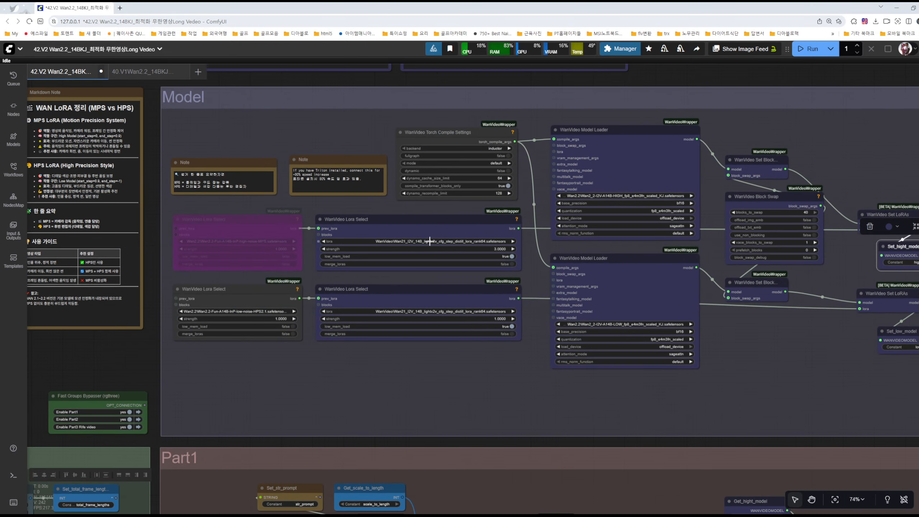
{"action": "left_click_drag", "start_coordinate": [316, 369], "coordinate": [564, 381]}
{"action": "scroll", "coordinate": [553, 380], "scroll_direction": "up", "scroll_amount": 6}
{"action": "left_click_drag", "start_coordinate": [466, 372], "coordinate": [497, 117]}
{"action": "left_click", "coordinate": [504, 369]}
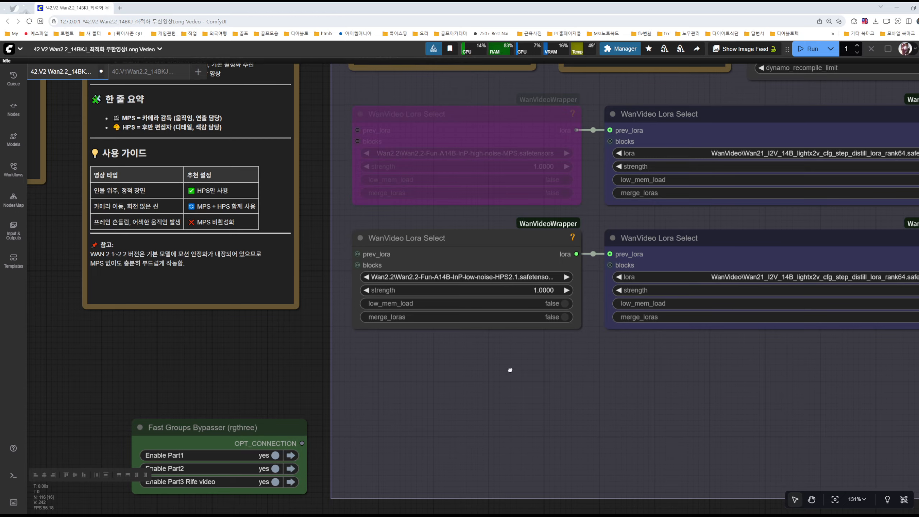
{"action": "left_click_drag", "start_coordinate": [510, 372], "coordinate": [525, 395]}
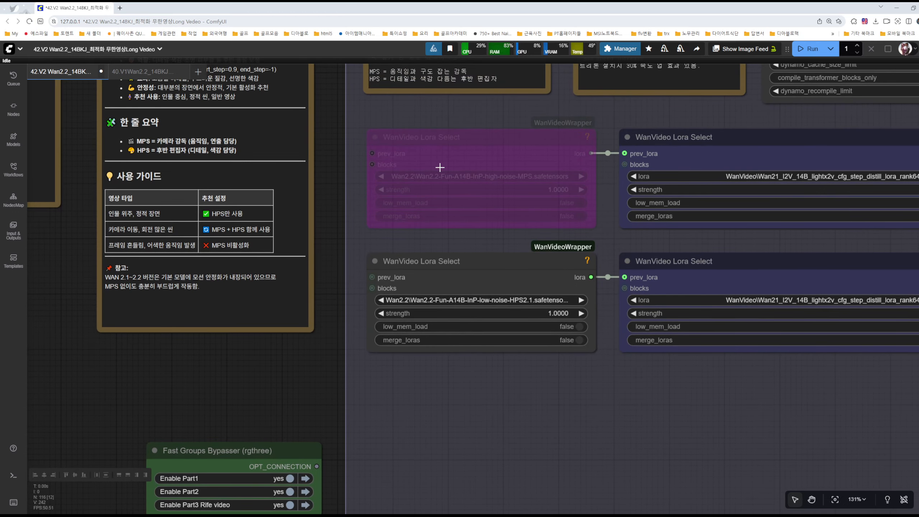
{"action": "scroll", "coordinate": [441, 158], "scroll_direction": "up", "scroll_amount": 7}
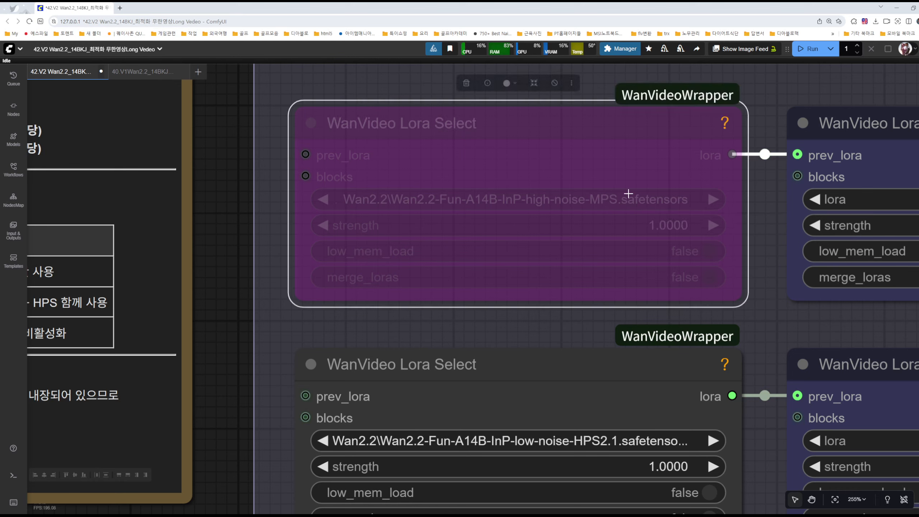
{"action": "left_click", "coordinate": [616, 202]}
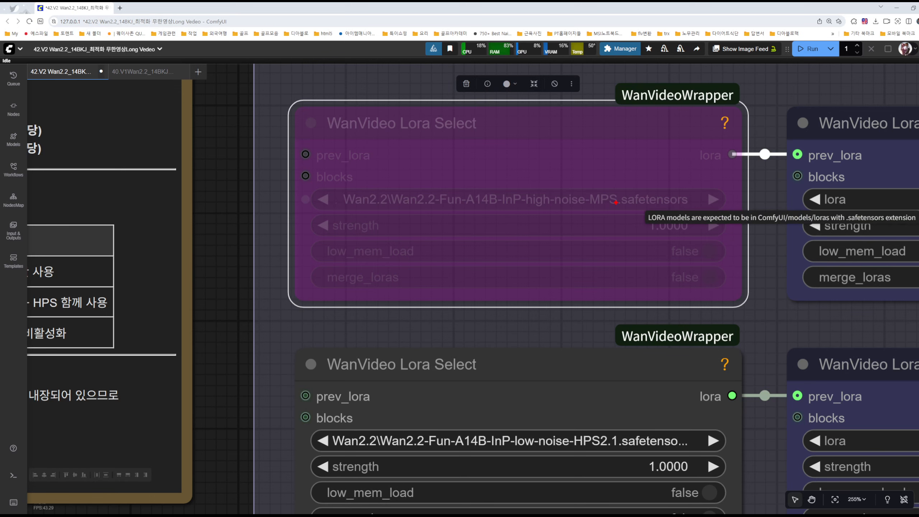
{"action": "left_click", "coordinate": [555, 84]}
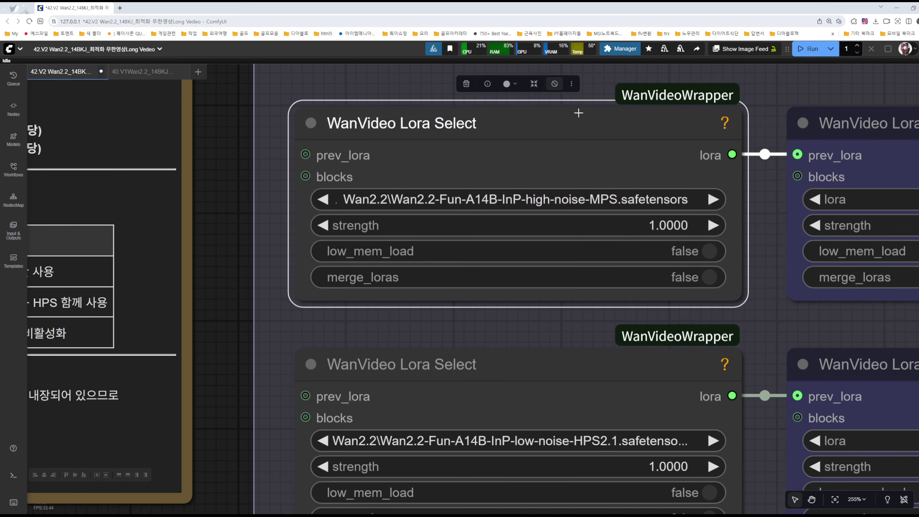
Step: Compare the LoRA files chosen in the high-noise MPS node and the low-noise HPS2.1 node beneath it
{"action": "mouse_move", "coordinate": [619, 211]}
{"action": "left_mouse_down"}
{"action": "mouse_move", "coordinate": [577, 199]}
{"action": "mouse_move", "coordinate": [600, 231]}
{"action": "left_mouse_up"}
{"action": "mouse_move", "coordinate": [603, 450]}
{"action": "left_mouse_down"}
{"action": "mouse_move", "coordinate": [572, 456]}
{"action": "mouse_move", "coordinate": [619, 452]}
{"action": "mouse_move", "coordinate": [590, 440]}
{"action": "mouse_move", "coordinate": [597, 471]}
{"action": "left_mouse_up"}
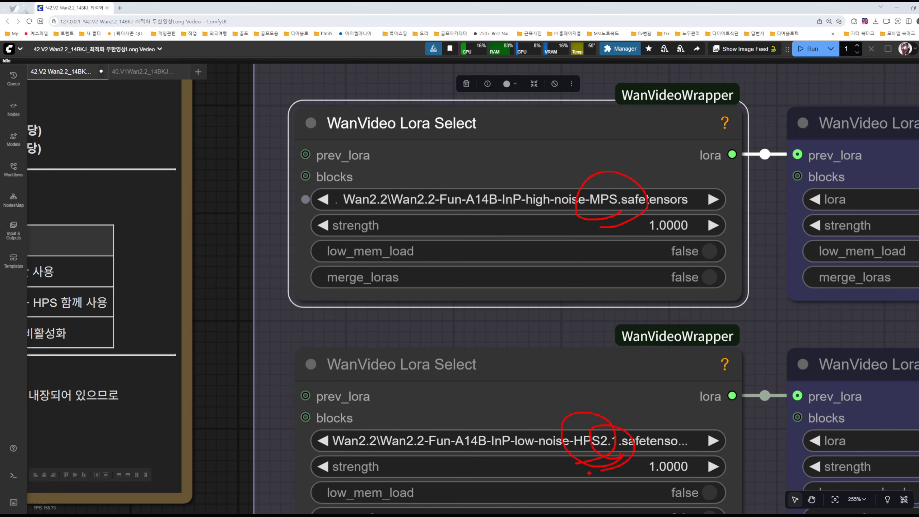
{"action": "mouse_move", "coordinate": [615, 421]}
{"action": "left_mouse_down"}
{"action": "mouse_move", "coordinate": [630, 453]}
{"action": "mouse_move", "coordinate": [615, 408]}
{"action": "left_mouse_up"}
{"action": "key", "text": "Escape"}
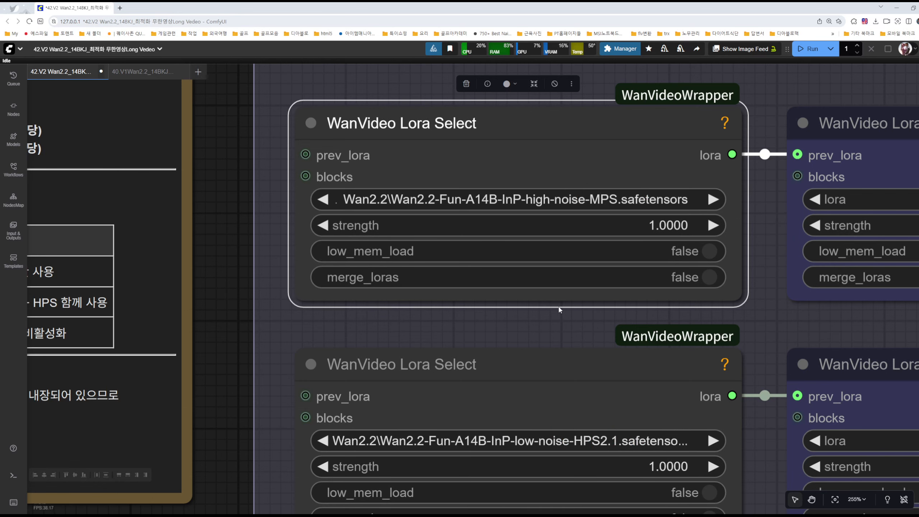
Step: Bypass the WanVideo Lora Select node that loads the high-noise MPS LoRA
{"action": "left_click", "coordinate": [540, 328]}
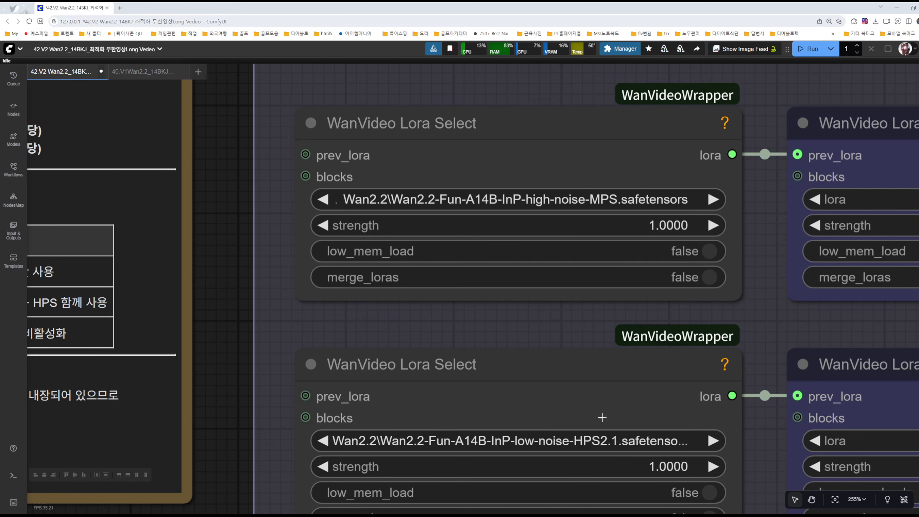
{"action": "left_click", "coordinate": [590, 154]}
{"action": "left_click", "coordinate": [554, 84]}
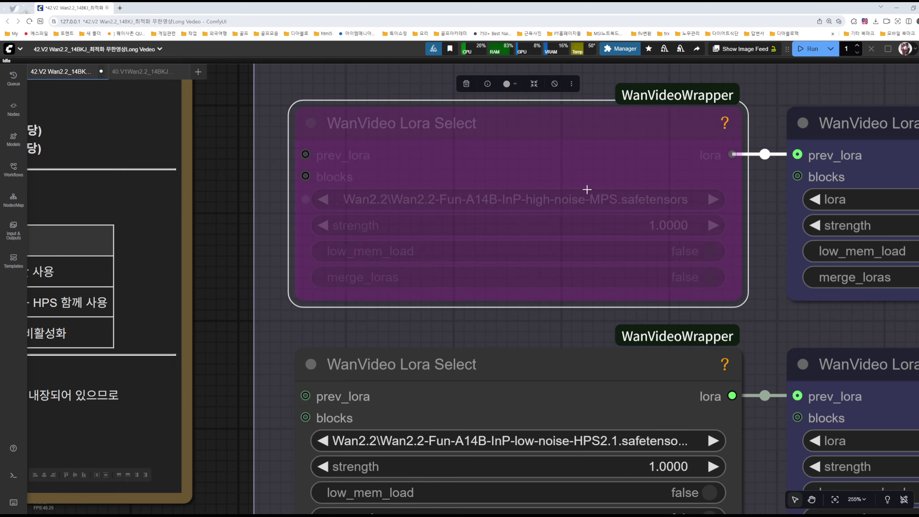
Step: Read the WAN LoRA (MPS vs HPS) note, including its usage guide table and the closing remark about WAN 2.1~2.2
{"action": "scroll", "coordinate": [467, 249], "scroll_direction": "down", "scroll_amount": 4}
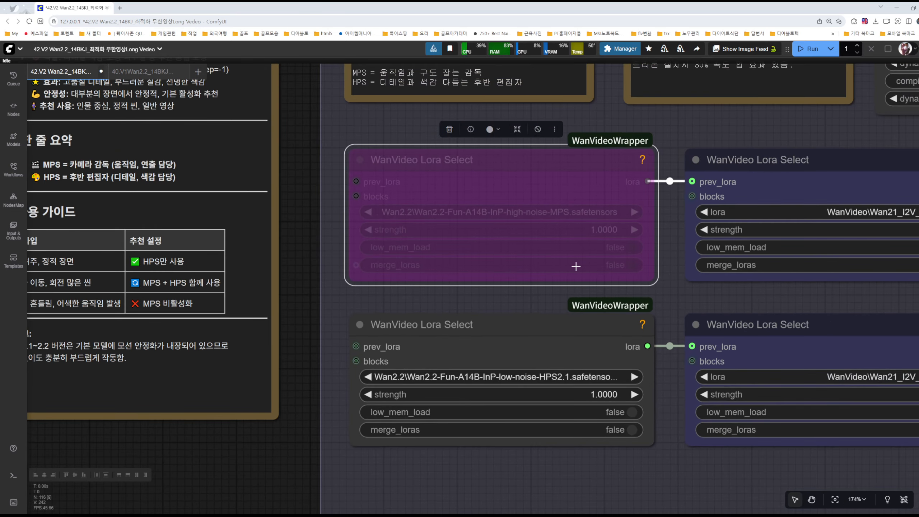
{"action": "left_click_drag", "start_coordinate": [303, 388], "coordinate": [627, 491]}
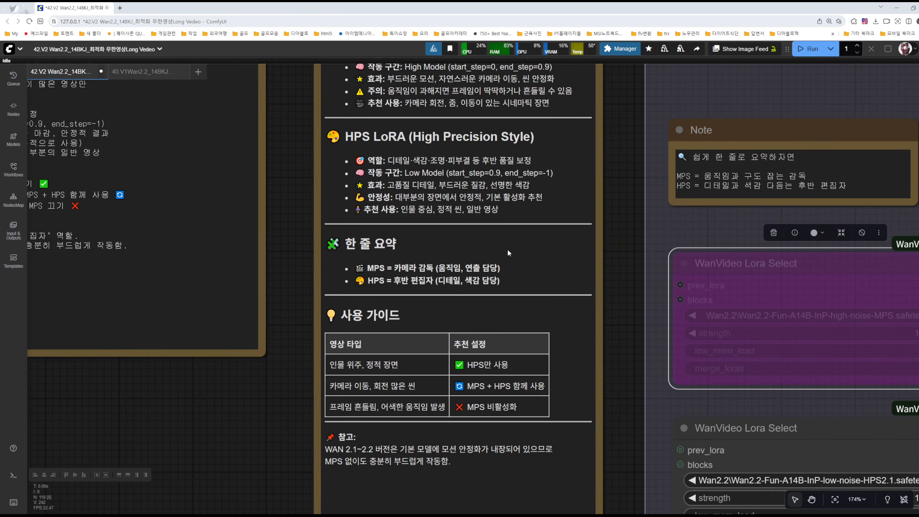
{"action": "left_click_drag", "start_coordinate": [616, 143], "coordinate": [615, 273]}
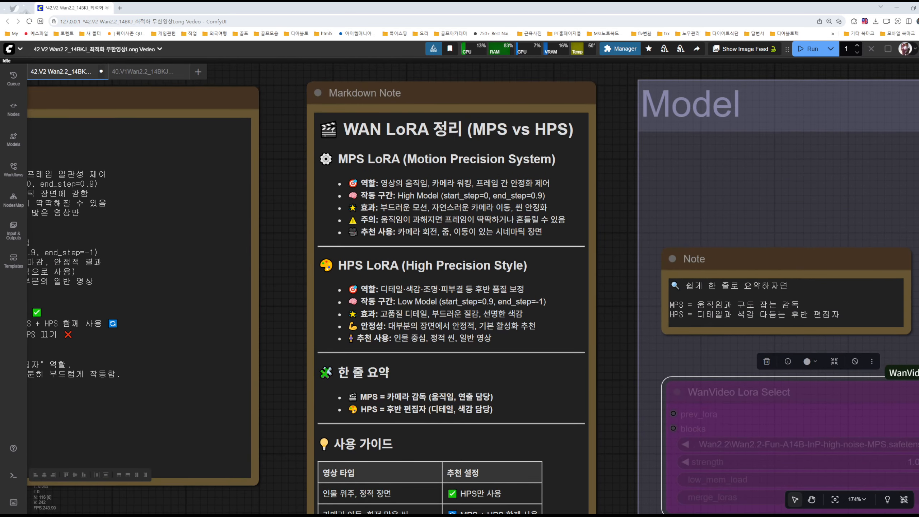
{"action": "left_click_drag", "start_coordinate": [615, 317], "coordinate": [590, 108]}
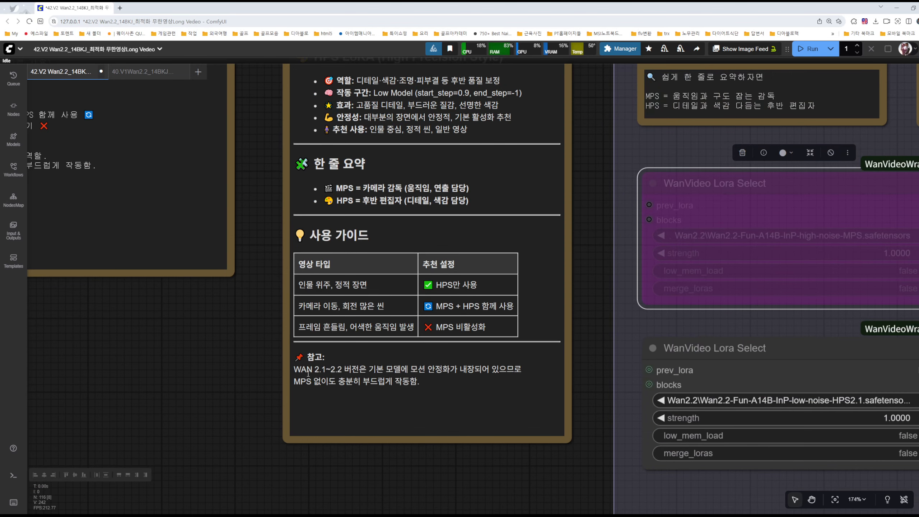
{"action": "scroll", "coordinate": [308, 373], "scroll_direction": "up", "scroll_amount": 10}
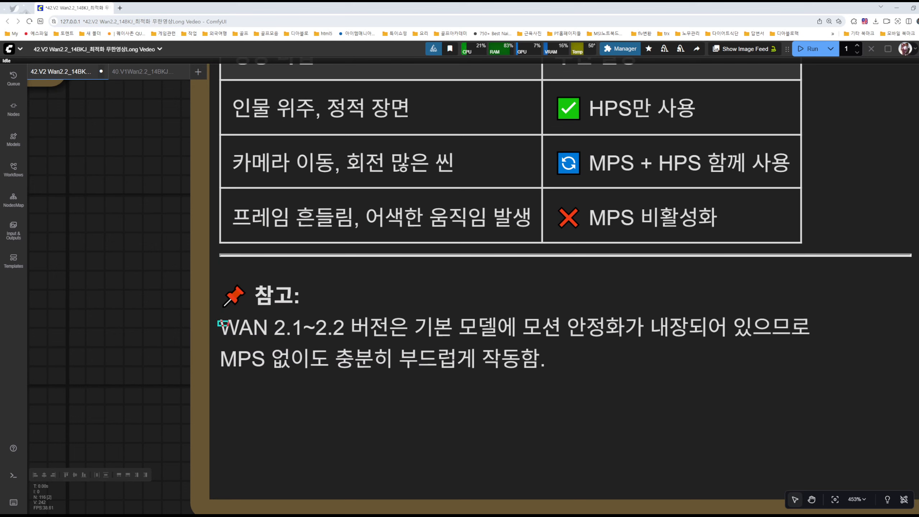
{"action": "left_click_drag", "start_coordinate": [217, 321], "coordinate": [818, 339]}
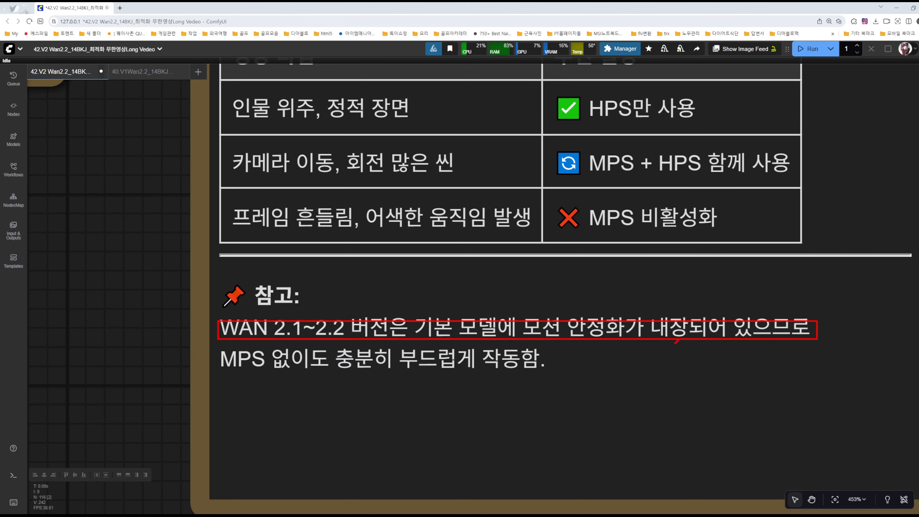
{"action": "left_click_drag", "start_coordinate": [675, 340], "coordinate": [636, 337]}
{"action": "mouse_move", "coordinate": [725, 350]}
{"action": "left_mouse_down"}
{"action": "mouse_move", "coordinate": [658, 307]}
{"action": "mouse_move", "coordinate": [685, 374]}
{"action": "mouse_move", "coordinate": [701, 348]}
{"action": "left_mouse_up"}
{"action": "mouse_move", "coordinate": [235, 380]}
{"action": "left_mouse_down"}
{"action": "mouse_move", "coordinate": [222, 335]}
{"action": "mouse_move", "coordinate": [282, 311]}
{"action": "mouse_move", "coordinate": [204, 358]}
{"action": "left_mouse_up"}
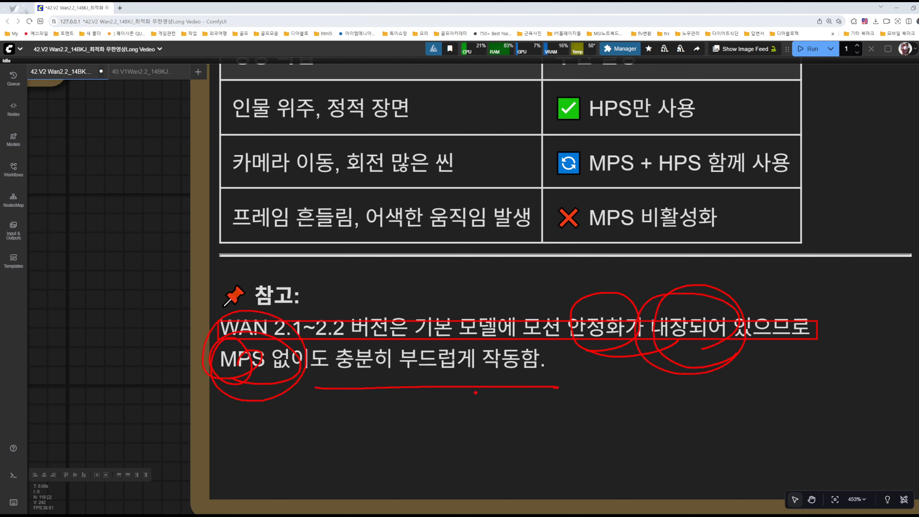
{"action": "key", "text": "Escape"}
{"action": "scroll", "coordinate": [159, 334], "scroll_direction": "down", "scroll_amount": 5}
{"action": "scroll", "coordinate": [155, 335], "scroll_direction": "down", "scroll_amount": 1}
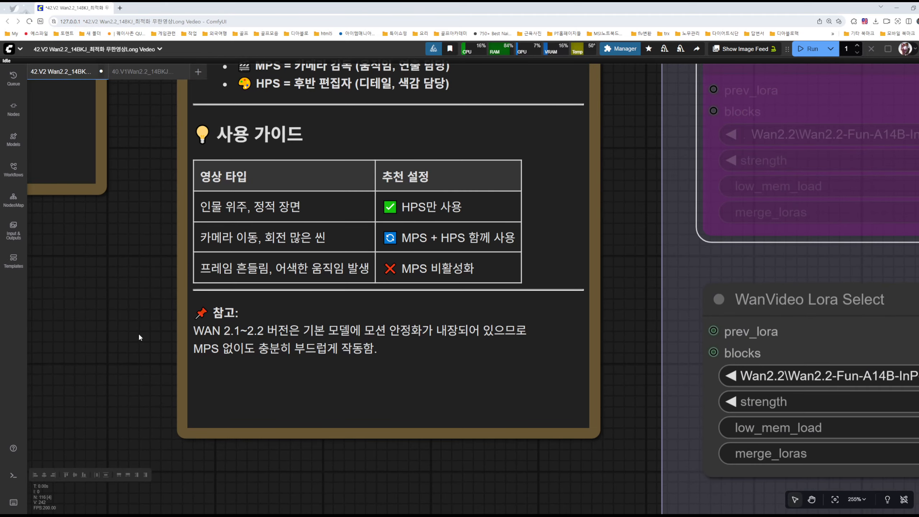
Step: Examine how the Lora Select nodes feed the high and low WanVideo Model Loaders in the Model group
{"action": "scroll", "coordinate": [106, 341], "scroll_direction": "down", "scroll_amount": 9}
{"action": "left_click_drag", "start_coordinate": [734, 444], "coordinate": [501, 419]}
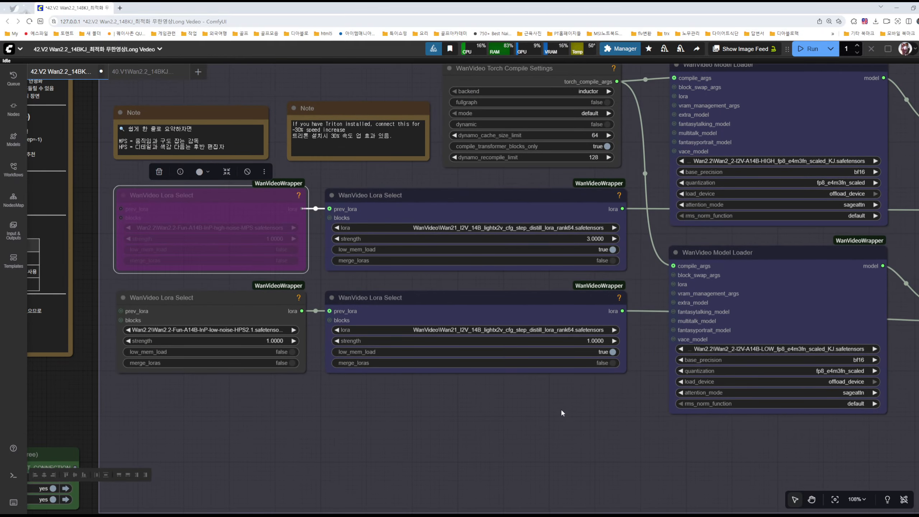
{"action": "scroll", "coordinate": [560, 407], "scroll_direction": "down", "scroll_amount": 4}
{"action": "left_click_drag", "start_coordinate": [606, 411], "coordinate": [508, 422]}
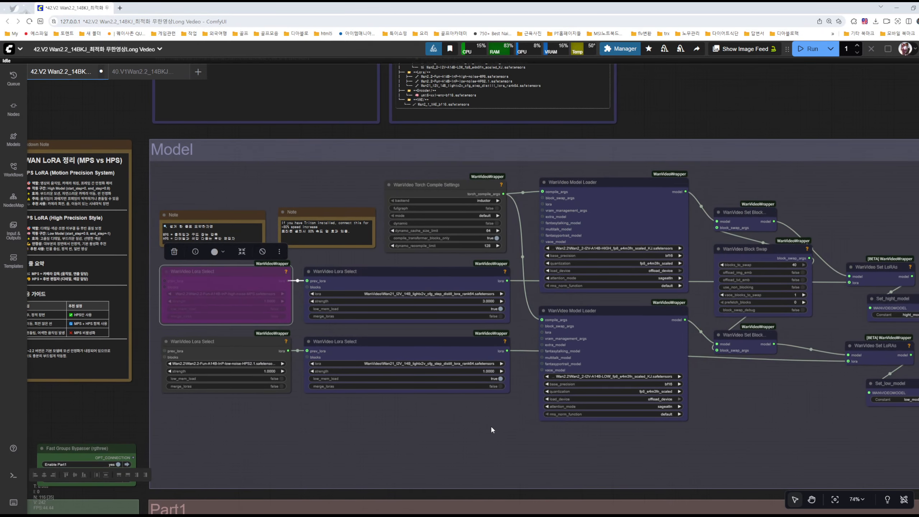
{"action": "scroll", "coordinate": [486, 424], "scroll_direction": "down", "scroll_amount": 4}
{"action": "scroll", "coordinate": [379, 395], "scroll_direction": "up", "scroll_amount": 5}
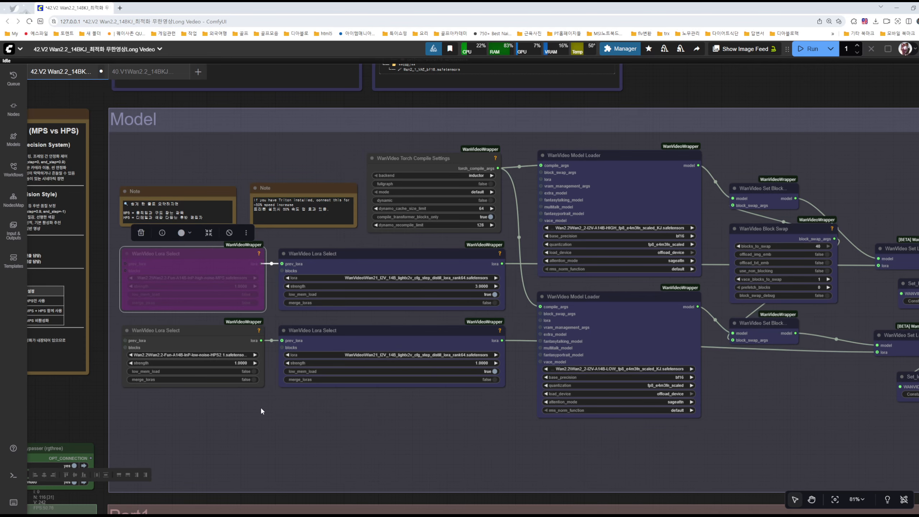
{"action": "left_click_drag", "start_coordinate": [260, 406], "coordinate": [462, 395]}
{"action": "scroll", "coordinate": [459, 388], "scroll_direction": "up", "scroll_amount": 1}
{"action": "scroll", "coordinate": [459, 388], "scroll_direction": "up", "scroll_amount": 4}
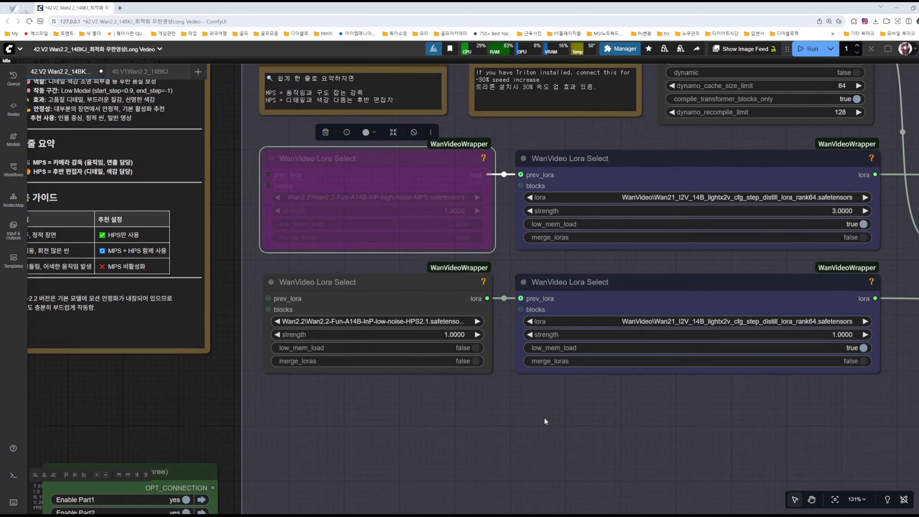
{"action": "scroll", "coordinate": [735, 408], "scroll_direction": "down", "scroll_amount": 3}
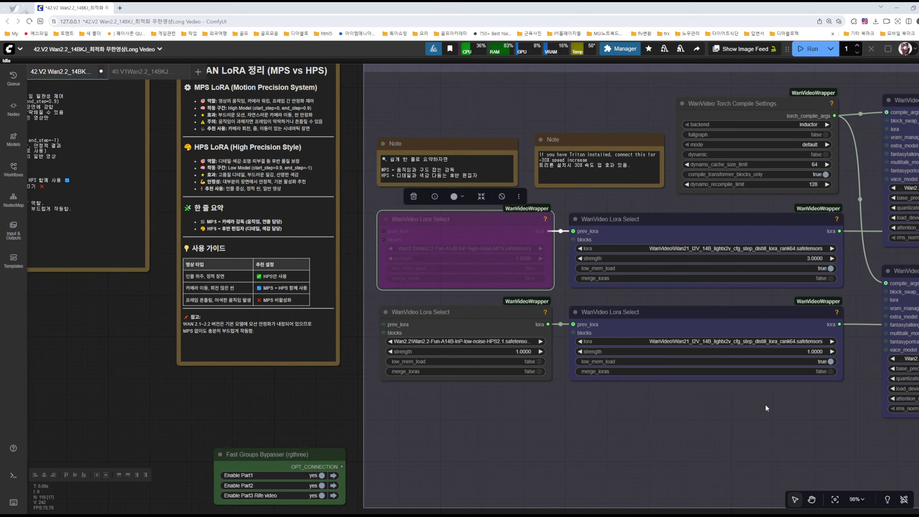
{"action": "scroll", "coordinate": [818, 420], "scroll_direction": "down", "scroll_amount": 4}
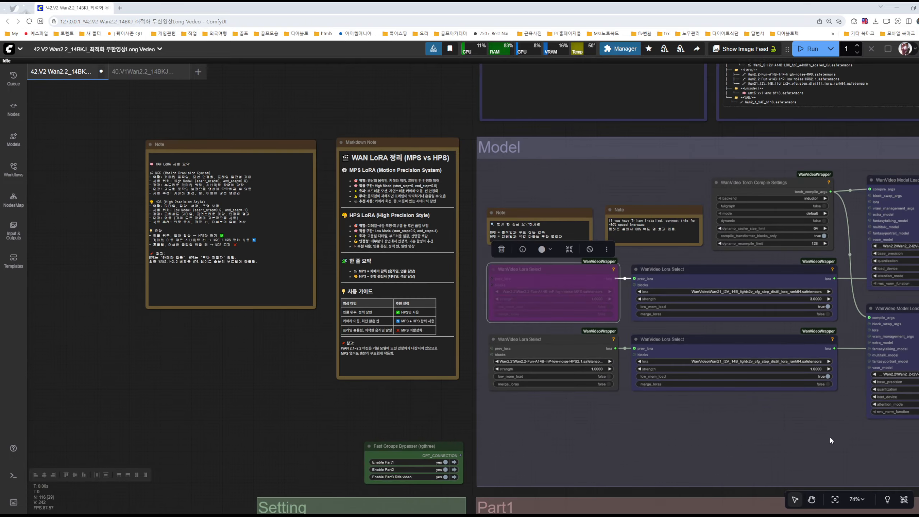
Step: Inspect how the high and low models feed the two chained WanVideo Sampler nodes in the Part1 group
{"action": "left_click_drag", "start_coordinate": [829, 435], "coordinate": [378, 62]}
{"action": "scroll", "coordinate": [422, 84], "scroll_direction": "down", "scroll_amount": 2}
{"action": "scroll", "coordinate": [421, 84], "scroll_direction": "up", "scroll_amount": 10}
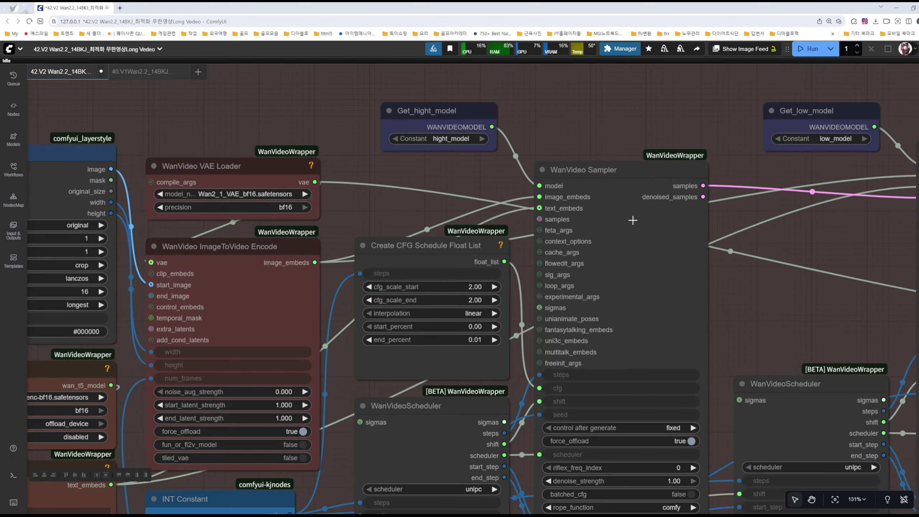
{"action": "left_click_drag", "start_coordinate": [690, 310], "coordinate": [330, 272]}
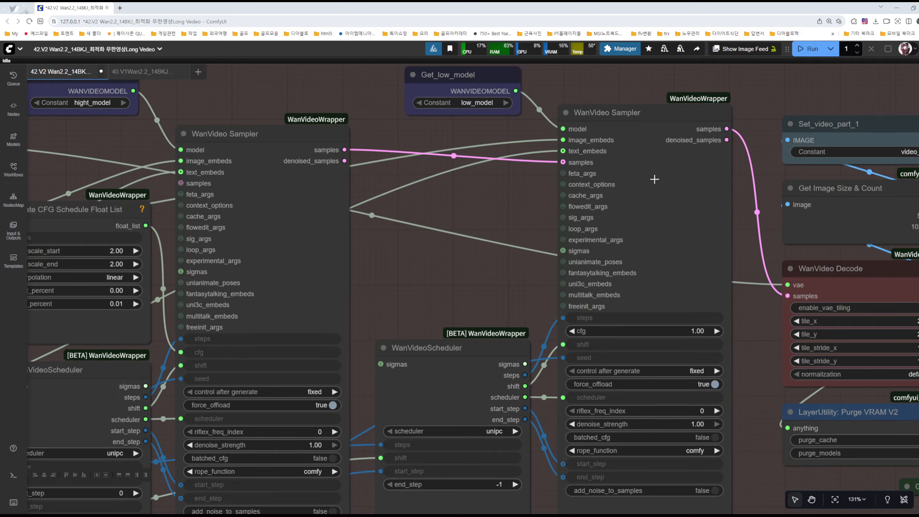
{"action": "scroll", "coordinate": [620, 171], "scroll_direction": "down", "scroll_amount": 9}
{"action": "left_click_drag", "start_coordinate": [463, 115], "coordinate": [759, 329]}
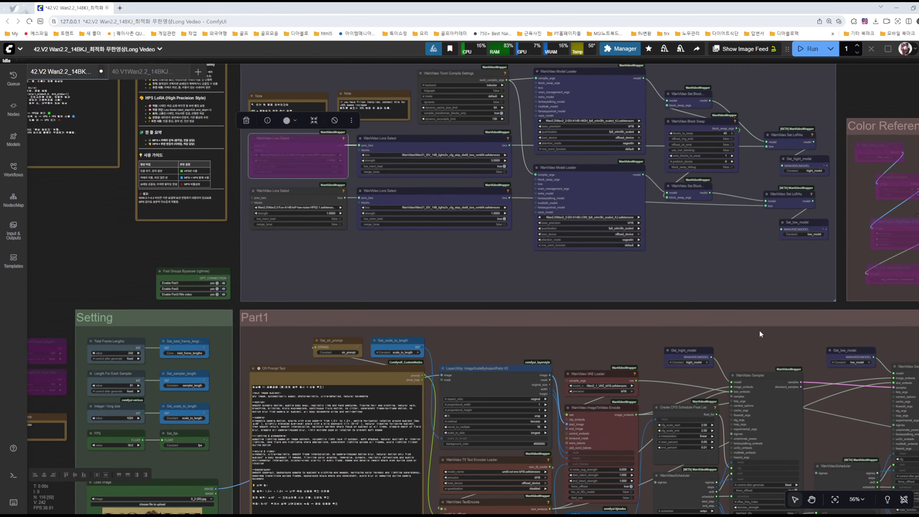
{"action": "left_click_drag", "start_coordinate": [469, 263], "coordinate": [264, 105]}
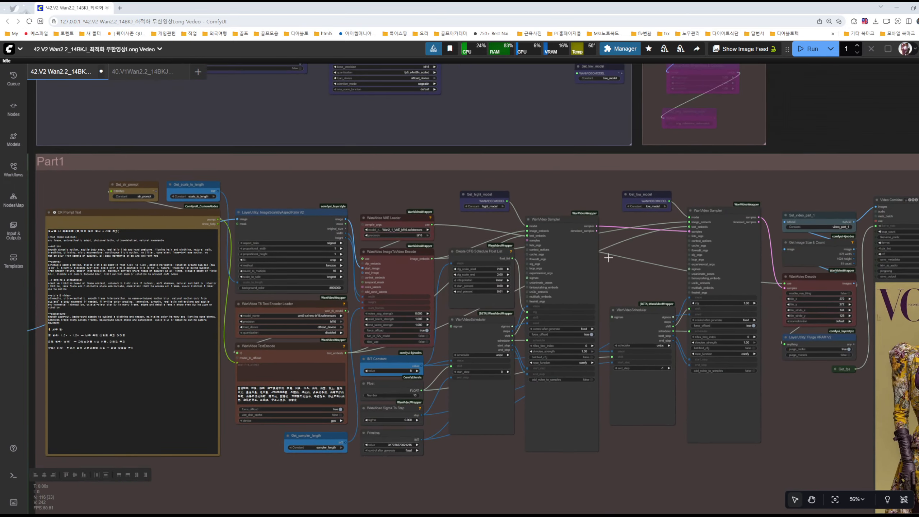
{"action": "scroll", "coordinate": [554, 271], "scroll_direction": "up", "scroll_amount": 7}
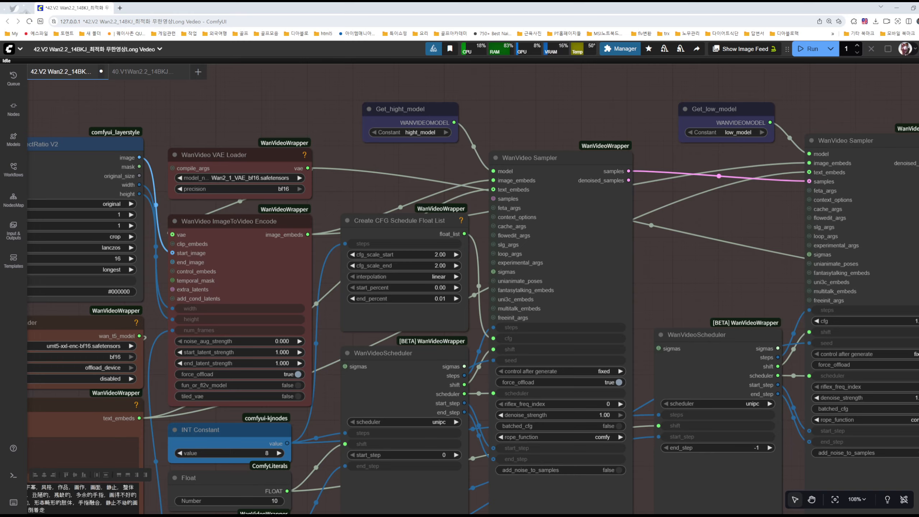
{"action": "scroll", "coordinate": [768, 170], "scroll_direction": "down", "scroll_amount": 7}
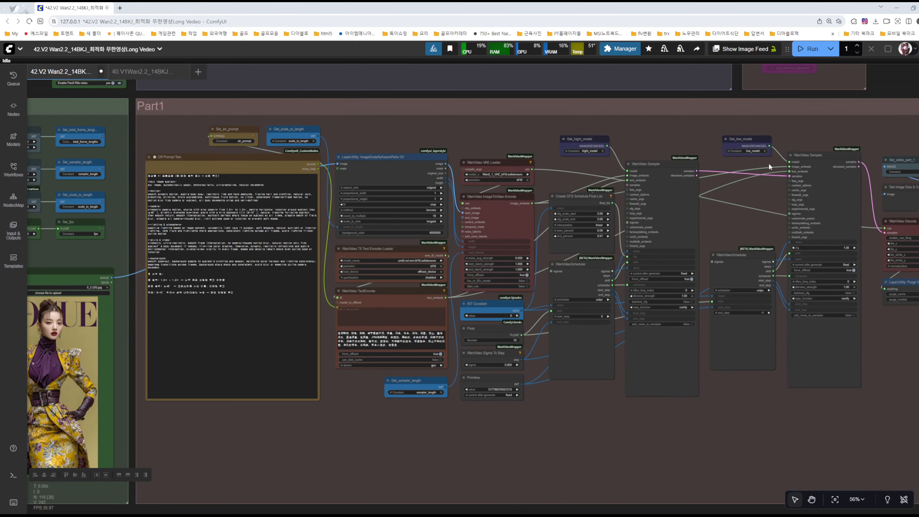
Step: Review the WAN LoRA note's HPS LoRA section, one-line summary and recommended settings by video type
{"action": "left_click_drag", "start_coordinate": [500, 149], "coordinate": [611, 325]}
{"action": "scroll", "coordinate": [291, 275], "scroll_direction": "up", "scroll_amount": 10}
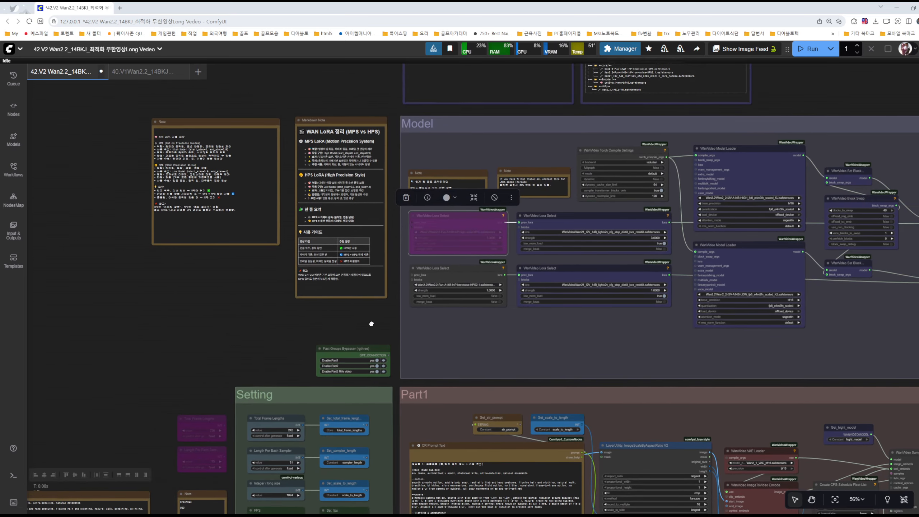
{"action": "scroll", "coordinate": [299, 221], "scroll_direction": "up", "scroll_amount": 7}
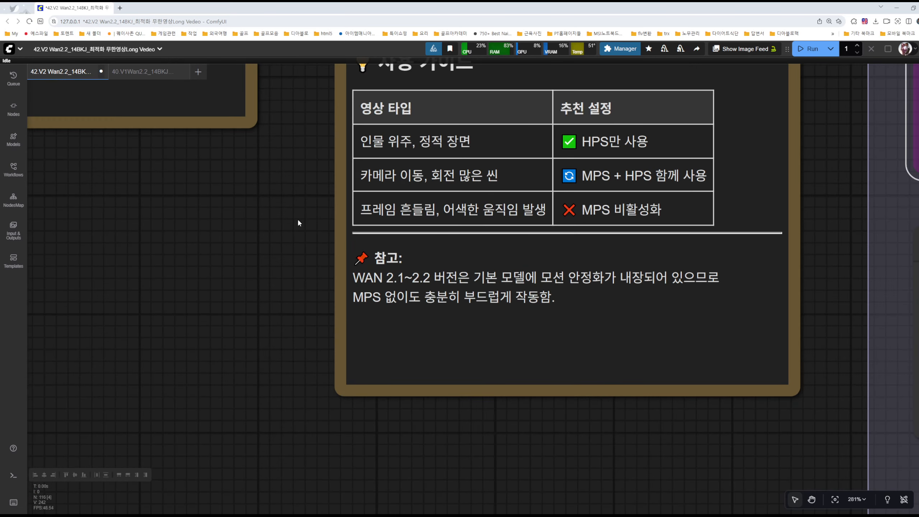
{"action": "scroll", "coordinate": [293, 211], "scroll_direction": "down", "scroll_amount": 8}
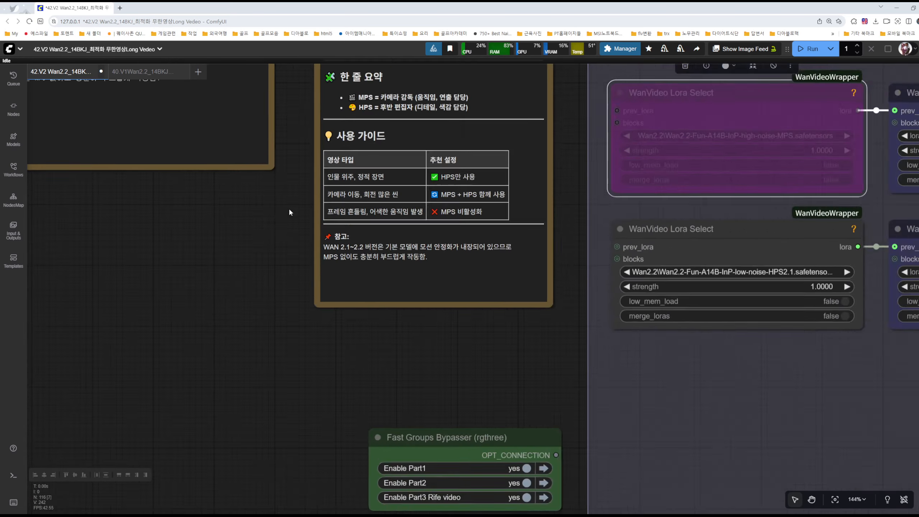
{"action": "left_click_drag", "start_coordinate": [296, 115], "coordinate": [247, 317]}
{"action": "scroll", "coordinate": [235, 312], "scroll_direction": "up", "scroll_amount": 6}
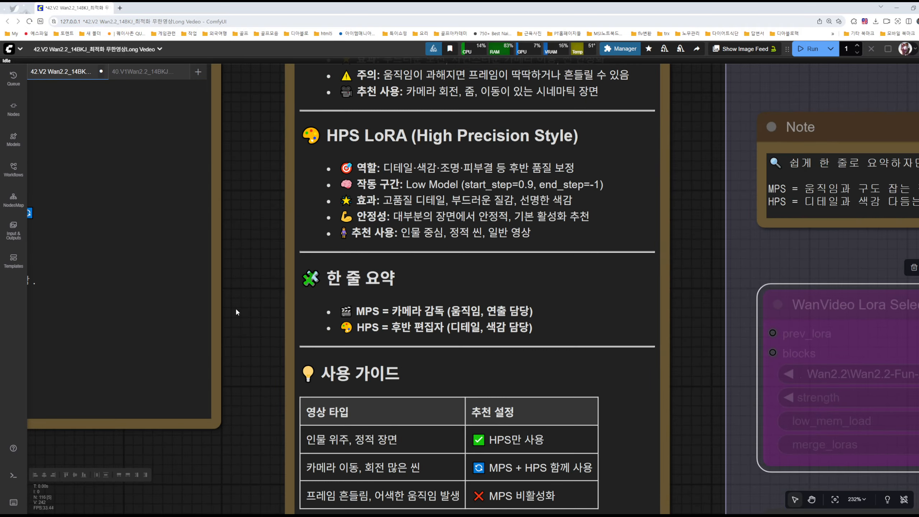
Step: Reread the WAN LoRA note's one-line summary of MPS and HPS together with its usage guide table
{"action": "scroll", "coordinate": [278, 316], "scroll_direction": "up", "scroll_amount": 5}
{"action": "left_click_drag", "start_coordinate": [222, 302], "coordinate": [177, 280]}
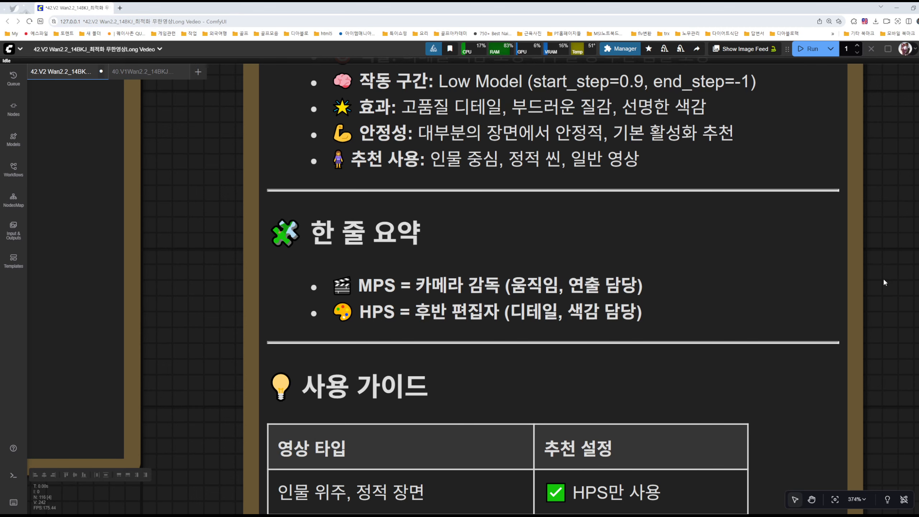
{"action": "scroll", "coordinate": [885, 274], "scroll_direction": "down", "scroll_amount": 4}
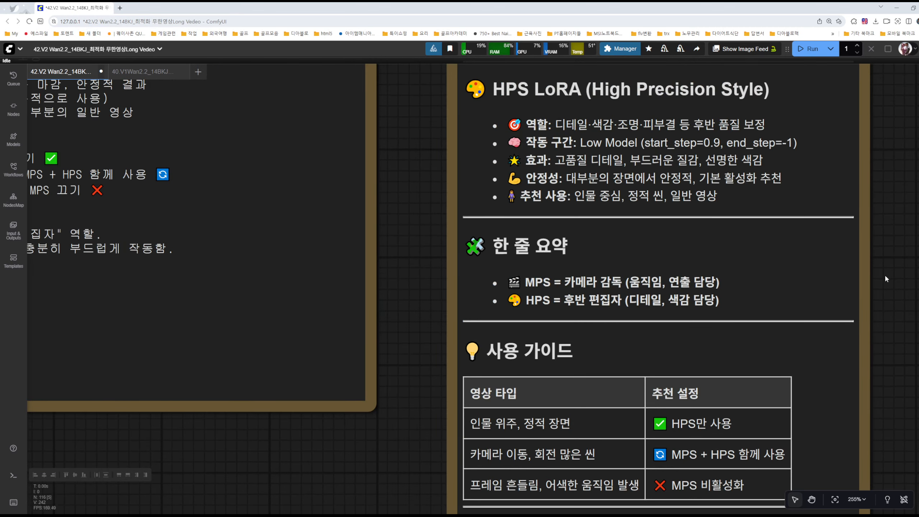
{"action": "left_click_drag", "start_coordinate": [896, 277], "coordinate": [810, 271]}
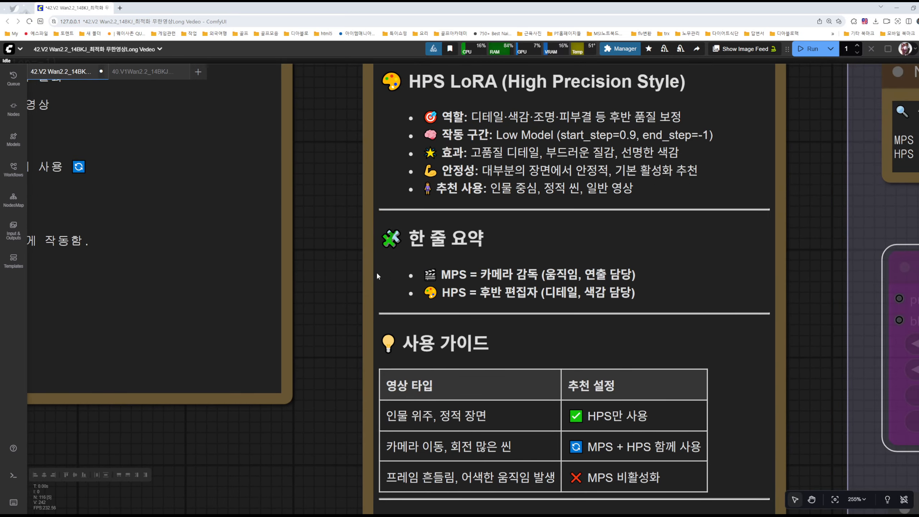
{"action": "scroll", "coordinate": [386, 278], "scroll_direction": "up", "scroll_amount": 3}
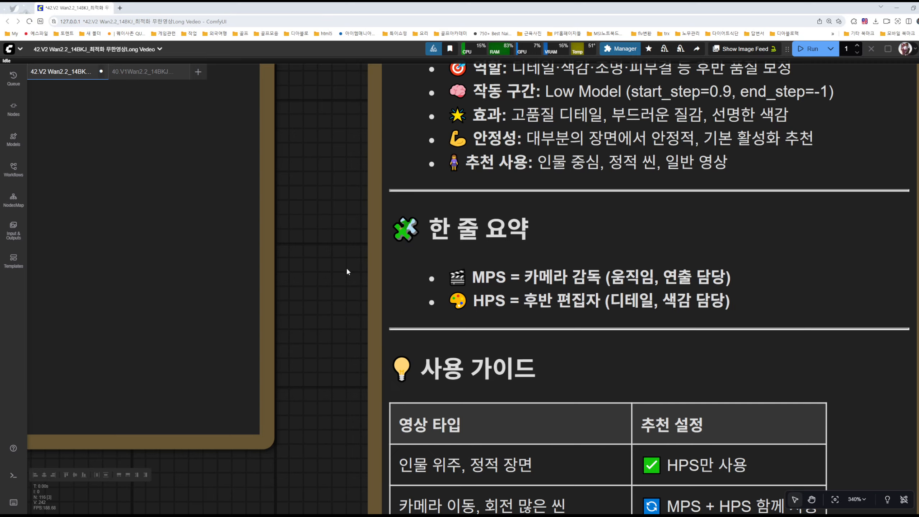
{"action": "scroll", "coordinate": [347, 265], "scroll_direction": "down", "scroll_amount": 9}
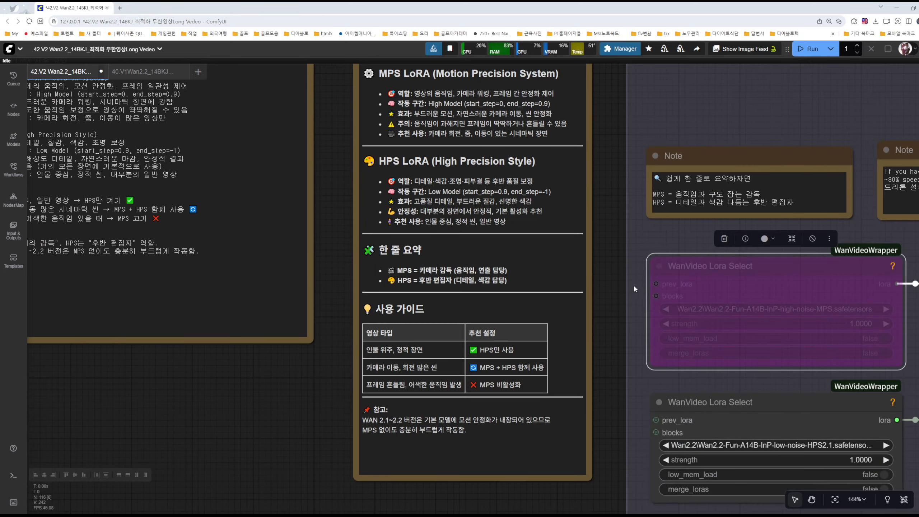
{"action": "scroll", "coordinate": [609, 285], "scroll_direction": "up", "scroll_amount": 5}
{"action": "scroll", "coordinate": [602, 284], "scroll_direction": "up", "scroll_amount": 3}
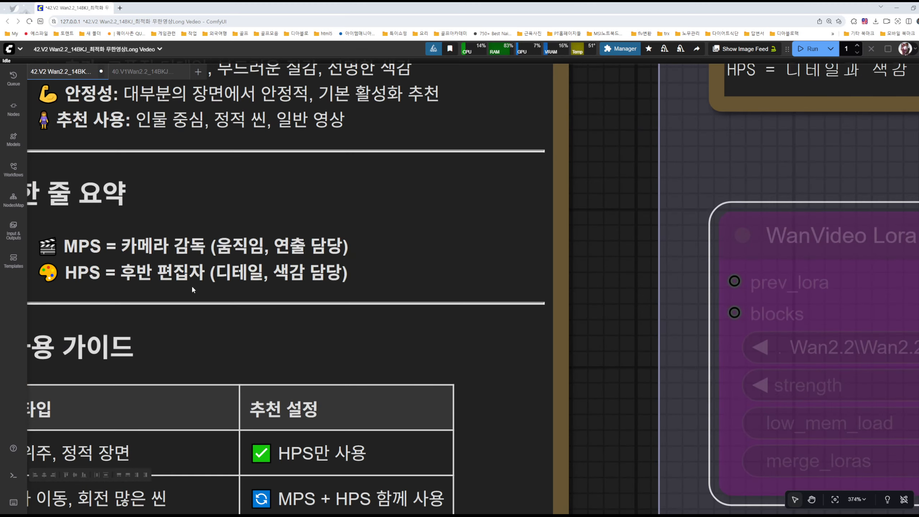
{"action": "scroll", "coordinate": [612, 300], "scroll_direction": "down", "scroll_amount": 5}
Step: Examine the WanVideo Lora Select node holding the low-noise HPS2.1 LoRA, below the bypassed MPS node
{"action": "left_click_drag", "start_coordinate": [619, 344], "coordinate": [340, 163]}
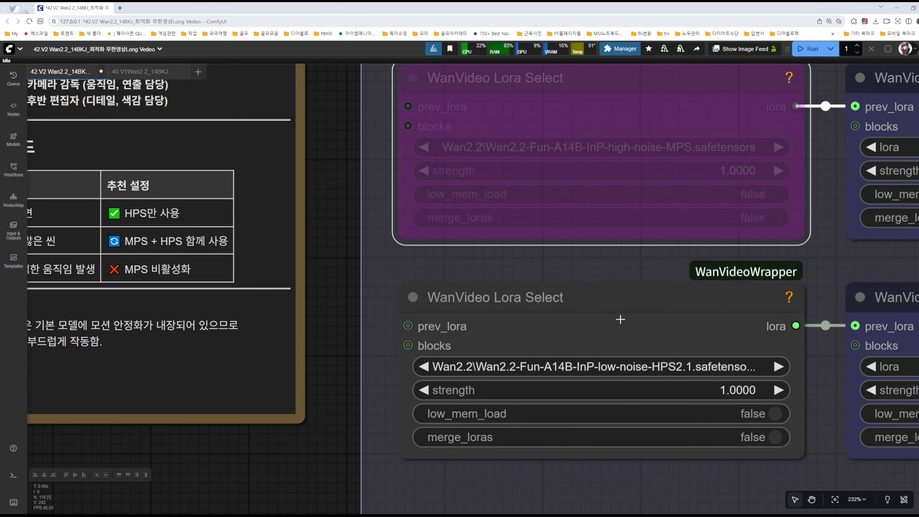
{"action": "left_click_drag", "start_coordinate": [335, 350], "coordinate": [193, 254]}
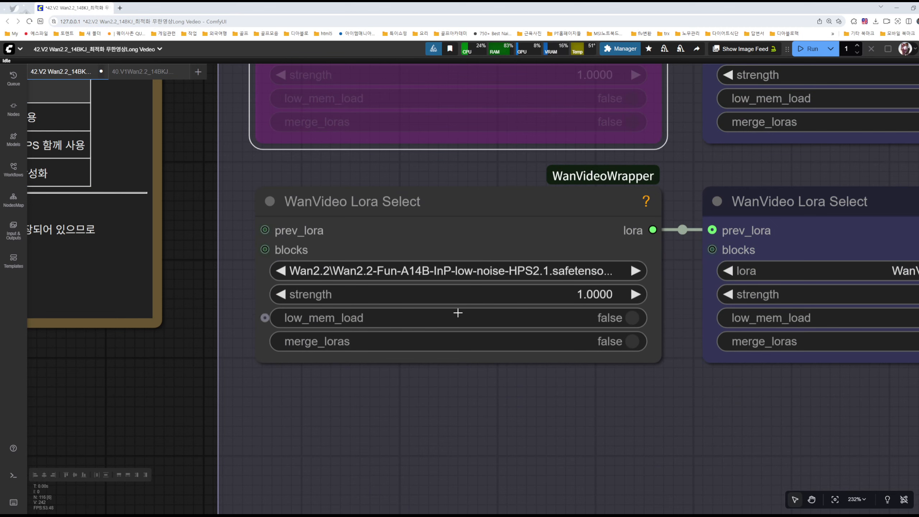
{"action": "mouse_move", "coordinate": [542, 326]}
{"action": "scroll", "coordinate": [528, 152], "scroll_direction": "down", "scroll_amount": 3}
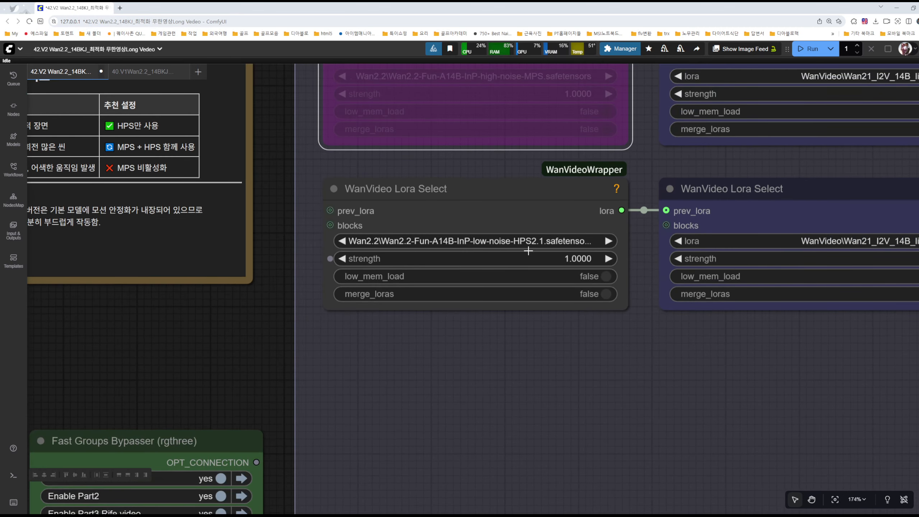
{"action": "mouse_move", "coordinate": [534, 248]}
{"action": "scroll", "coordinate": [534, 214], "scroll_direction": "down", "scroll_amount": 5}
{"action": "scroll", "coordinate": [536, 225], "scroll_direction": "down", "scroll_amount": 4}
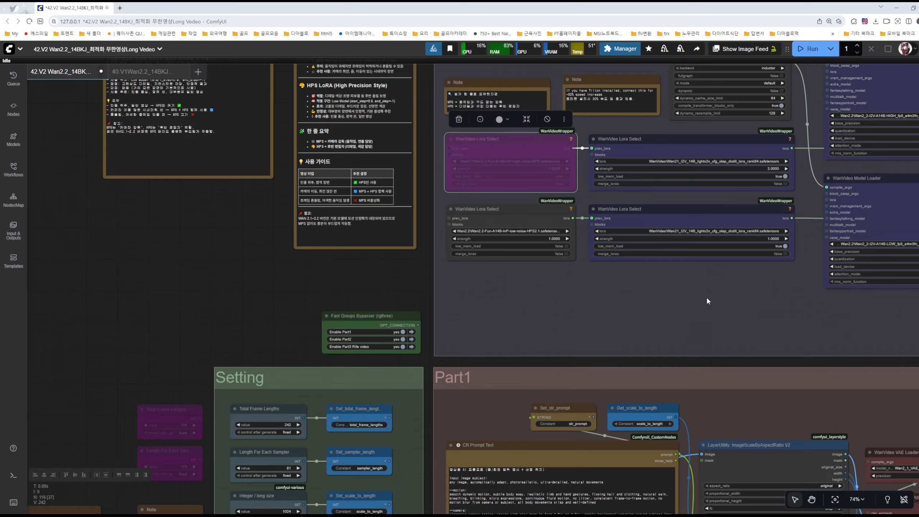
Step: Trace the Model group's chain from the Lora Select nodes to Set_hight_model and Set_low_model, and survey the neighbouring Color Reference group
{"action": "left_click_drag", "start_coordinate": [706, 296], "coordinate": [391, 243]}
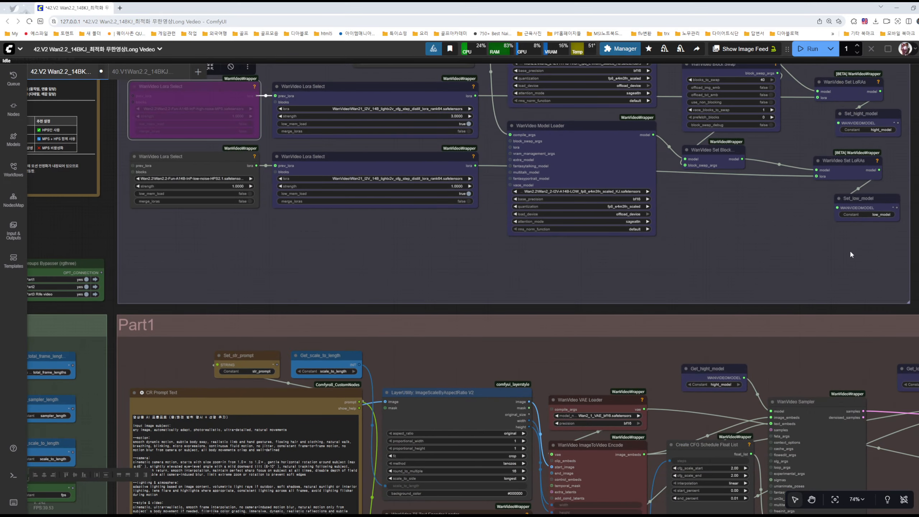
{"action": "left_click_drag", "start_coordinate": [817, 252], "coordinate": [576, 250]}
{"action": "left_click_drag", "start_coordinate": [659, 197], "coordinate": [556, 252]}
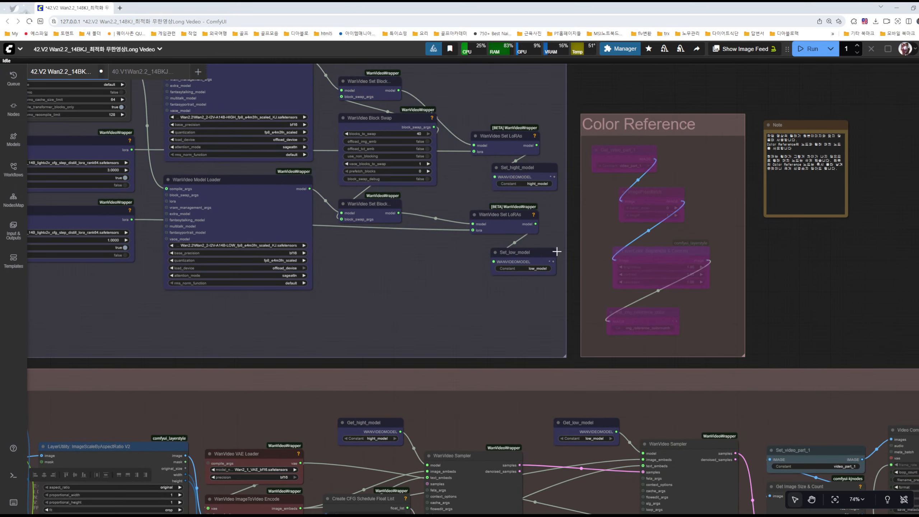
{"action": "scroll", "coordinate": [681, 173], "scroll_direction": "up", "scroll_amount": 6}
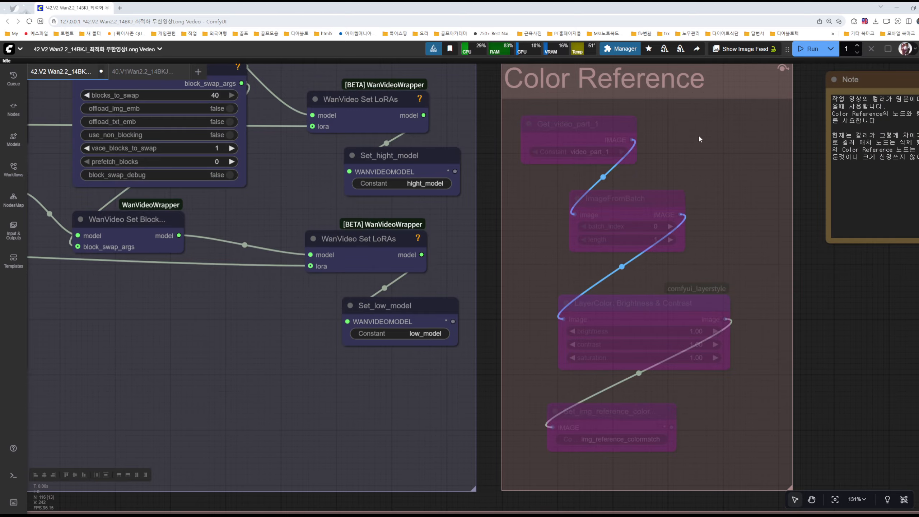
{"action": "scroll", "coordinate": [698, 134], "scroll_direction": "down", "scroll_amount": 12}
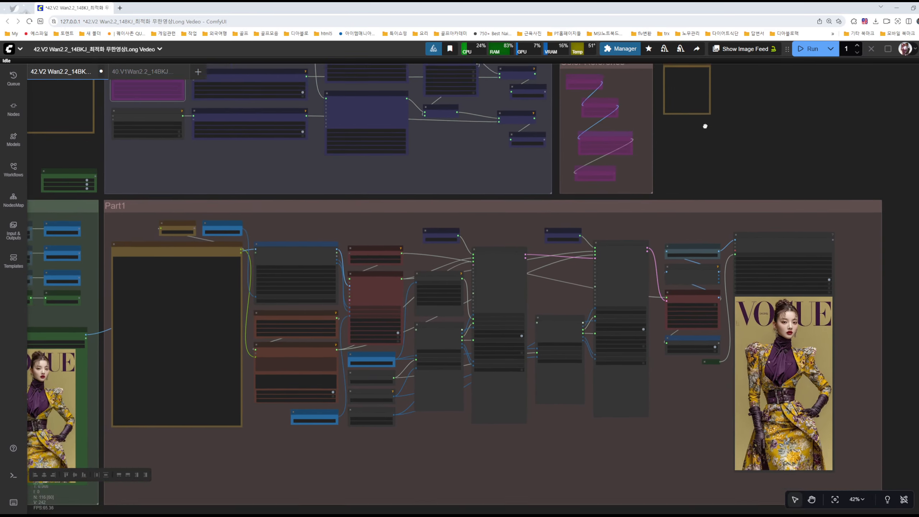
{"action": "left_click_drag", "start_coordinate": [705, 126], "coordinate": [670, 102]}
{"action": "scroll", "coordinate": [791, 329], "scroll_direction": "up", "scroll_amount": 4}
{"action": "scroll", "coordinate": [792, 329], "scroll_direction": "down", "scroll_amount": 3}
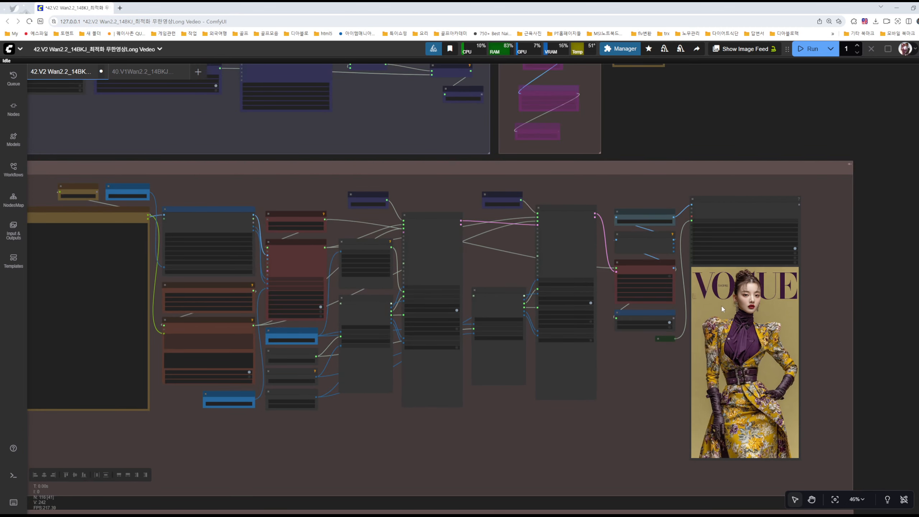
Step: Examine the bypassed Color Reference group and read the note beside it about color matching
{"action": "left_click_drag", "start_coordinate": [641, 96], "coordinate": [671, 205]}
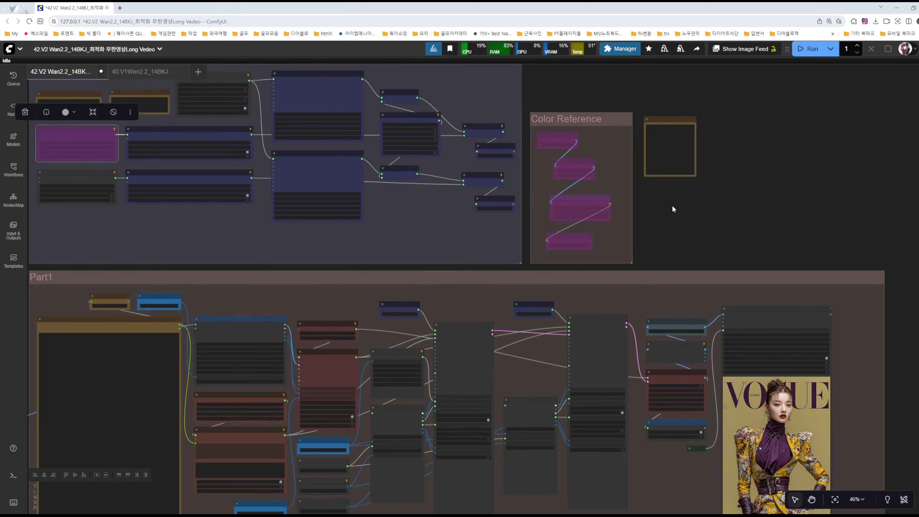
{"action": "scroll", "coordinate": [666, 192], "scroll_direction": "up", "scroll_amount": 5}
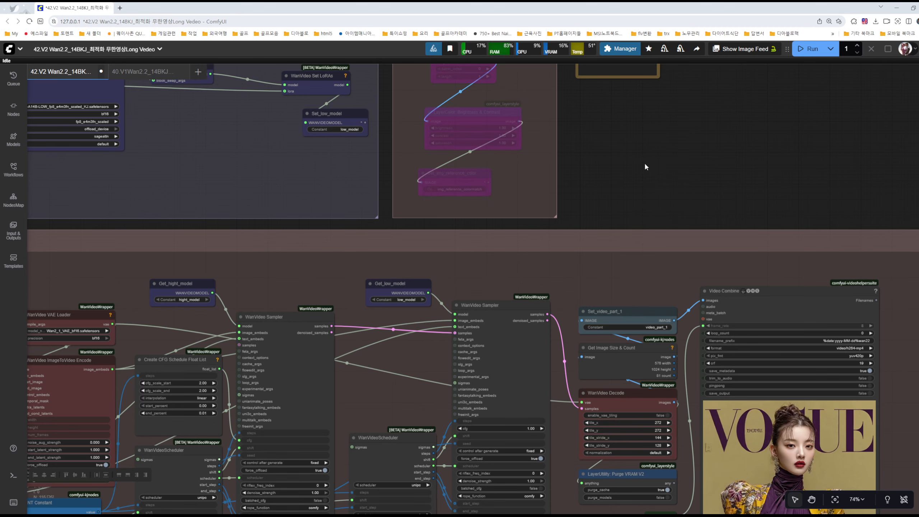
{"action": "left_click_drag", "start_coordinate": [645, 166], "coordinate": [690, 280]}
{"action": "scroll", "coordinate": [581, 207], "scroll_direction": "up", "scroll_amount": 5}
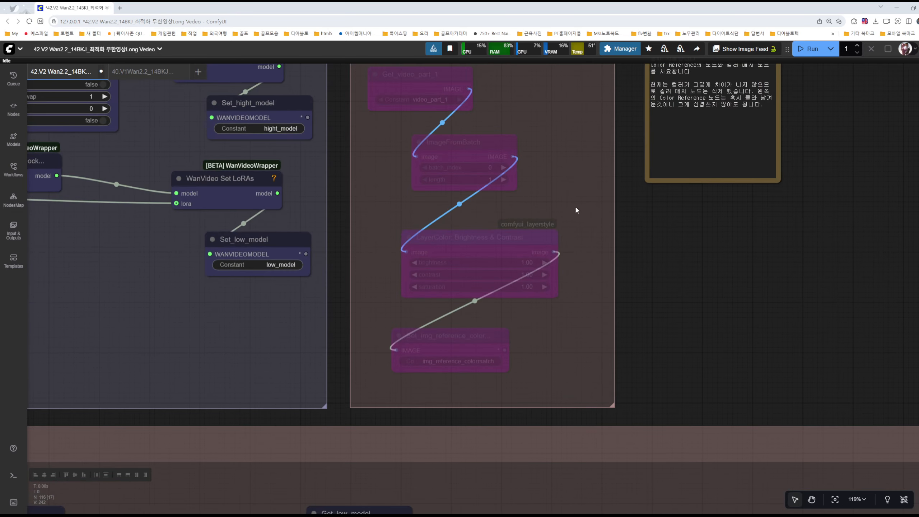
{"action": "left_click_drag", "start_coordinate": [688, 231], "coordinate": [703, 297]}
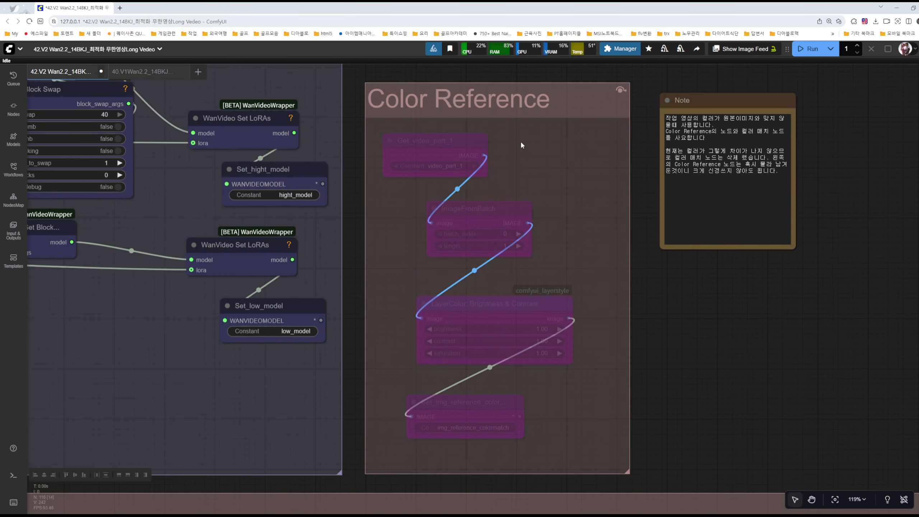
{"action": "scroll", "coordinate": [819, 165], "scroll_direction": "up", "scroll_amount": 10}
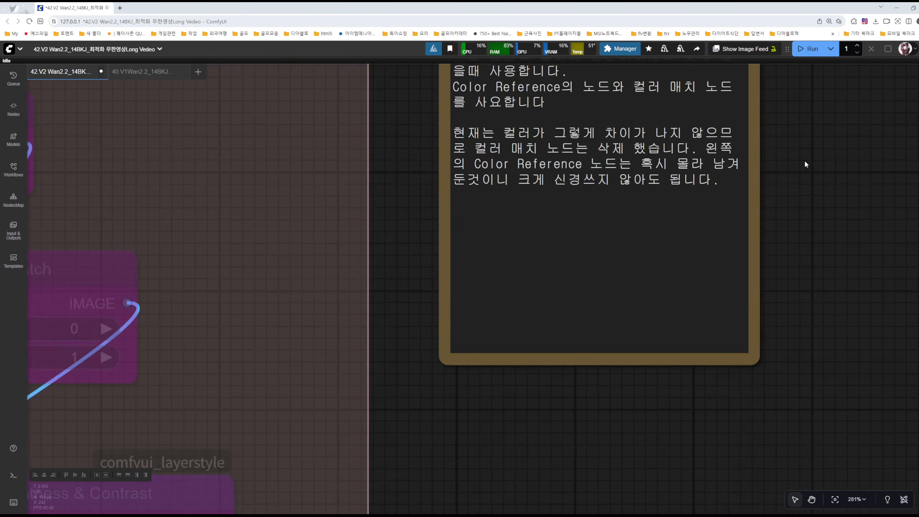
{"action": "scroll", "coordinate": [560, 245], "scroll_direction": "down", "scroll_amount": 20}
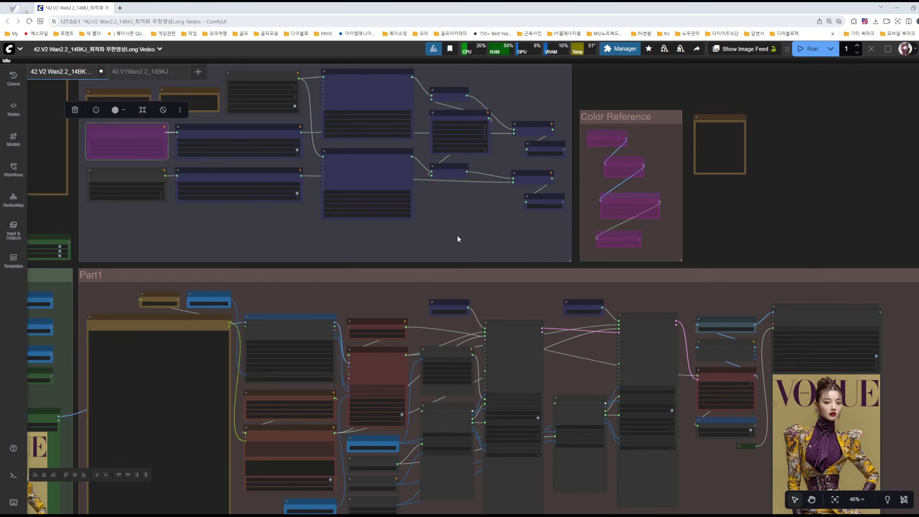
Step: Examine how the high-model and low-model WanVideo Samplers in the Part1 group chain into the WanVideo Decode node
{"action": "left_click_drag", "start_coordinate": [288, 249], "coordinate": [471, 187]}
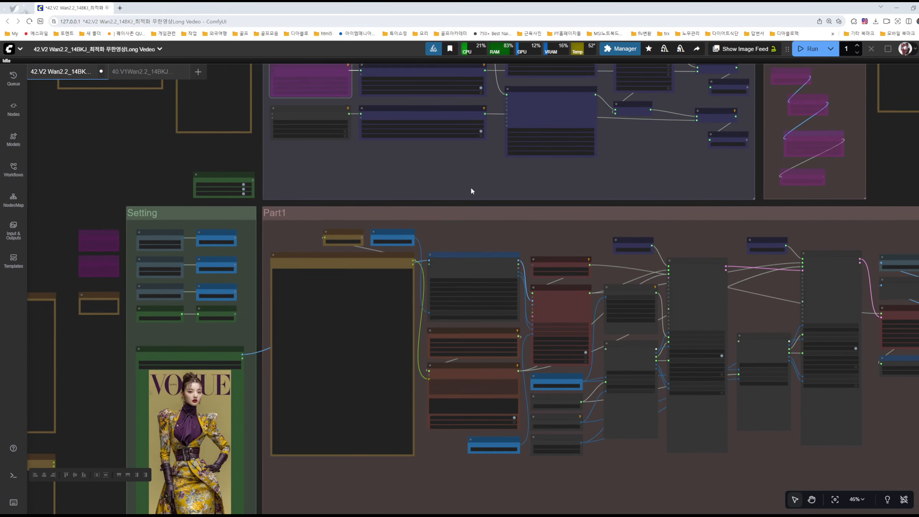
{"action": "scroll", "coordinate": [416, 185], "scroll_direction": "up", "scroll_amount": 5}
{"action": "scroll", "coordinate": [533, 171], "scroll_direction": "down", "scroll_amount": 4}
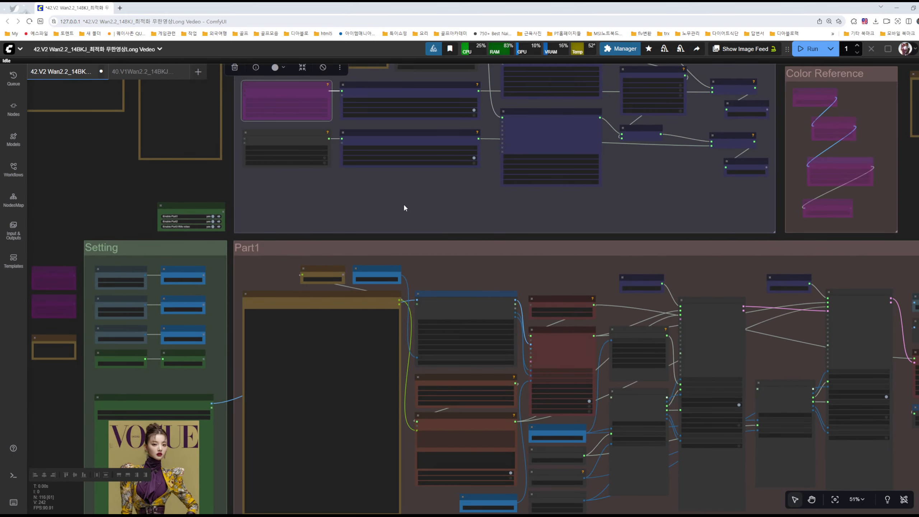
{"action": "left_click_drag", "start_coordinate": [360, 193], "coordinate": [186, 116]}
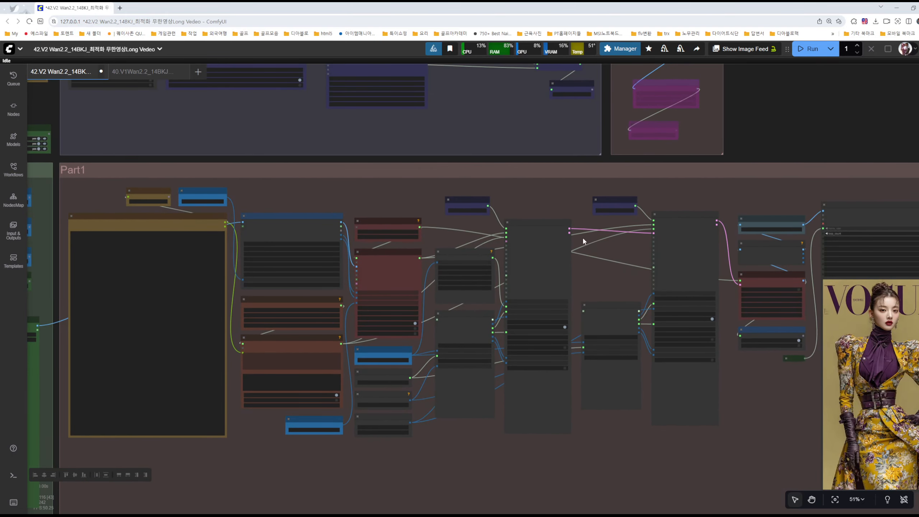
{"action": "scroll", "coordinate": [586, 240], "scroll_direction": "up", "scroll_amount": 4}
{"action": "left_click_drag", "start_coordinate": [548, 266], "coordinate": [487, 270]}
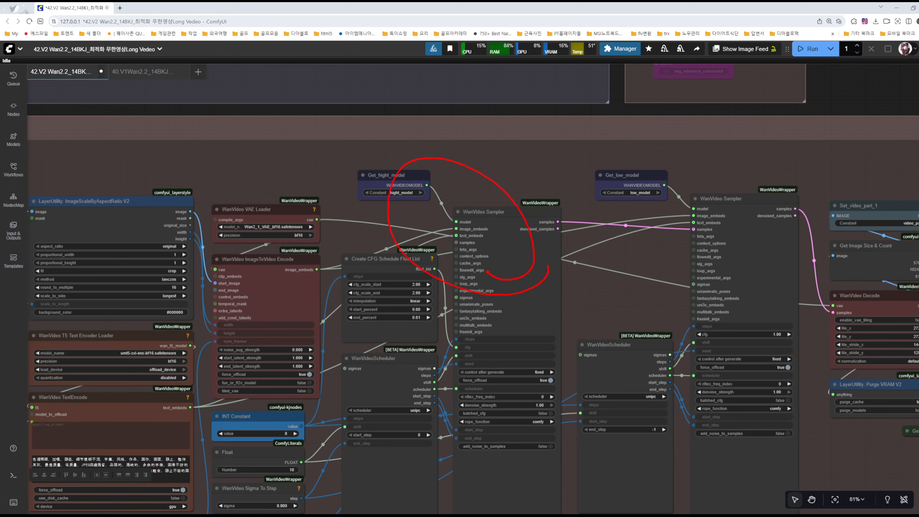
{"action": "left_click_drag", "start_coordinate": [750, 264], "coordinate": [711, 274]}
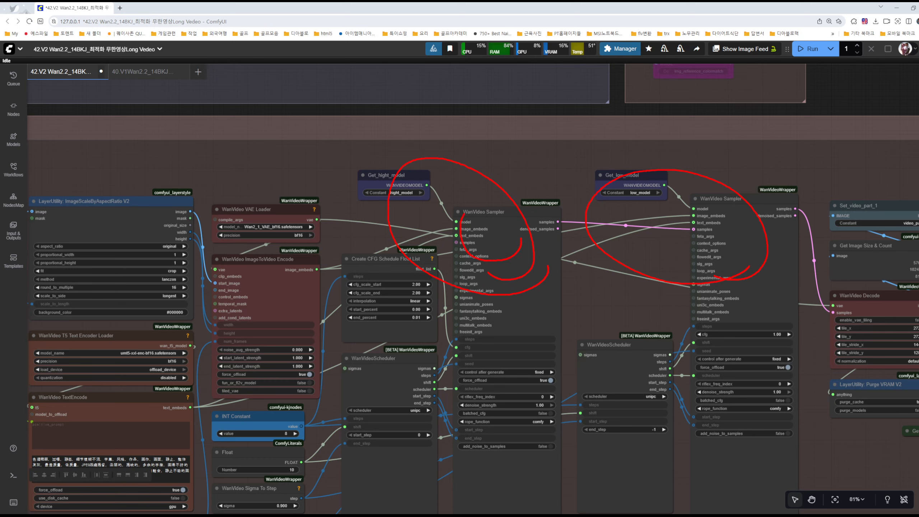
{"action": "left_click_drag", "start_coordinate": [464, 214], "coordinate": [467, 248]}
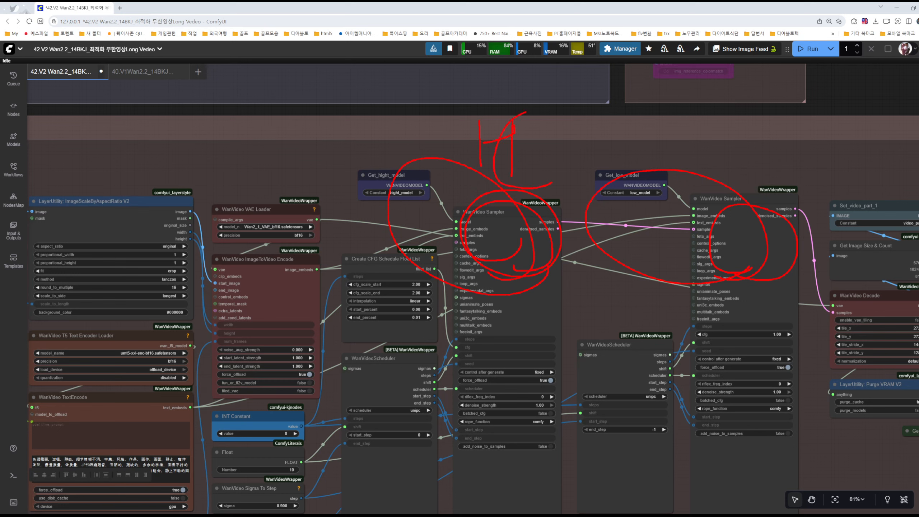
{"action": "mouse_move", "coordinate": [513, 123]}
{"action": "left_mouse_down"}
{"action": "mouse_move", "coordinate": [520, 179]}
{"action": "mouse_move", "coordinate": [571, 153]}
{"action": "left_mouse_up"}
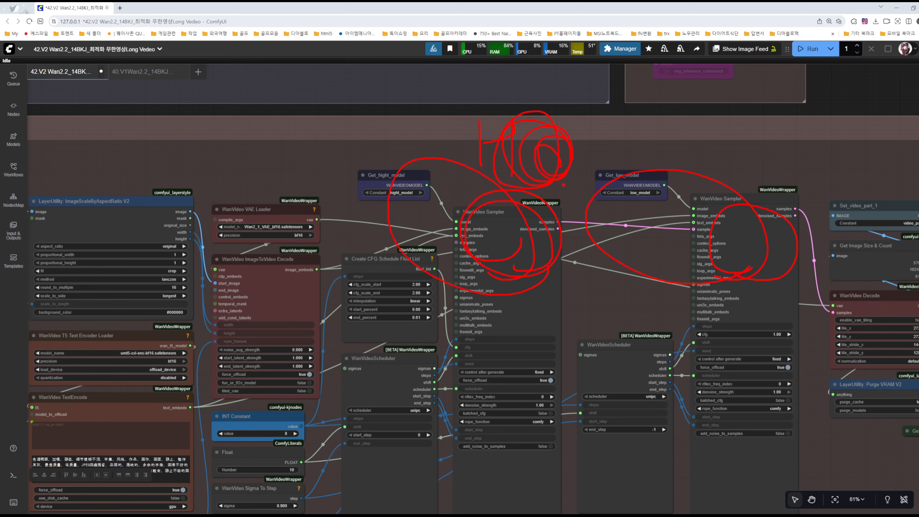
{"action": "mouse_move", "coordinate": [716, 116]}
{"action": "left_mouse_down"}
{"action": "mouse_move", "coordinate": [730, 164]}
{"action": "mouse_move", "coordinate": [782, 160]}
{"action": "mouse_move", "coordinate": [800, 170]}
{"action": "mouse_move", "coordinate": [751, 108]}
{"action": "mouse_move", "coordinate": [745, 141]}
{"action": "mouse_move", "coordinate": [768, 177]}
{"action": "left_mouse_up"}
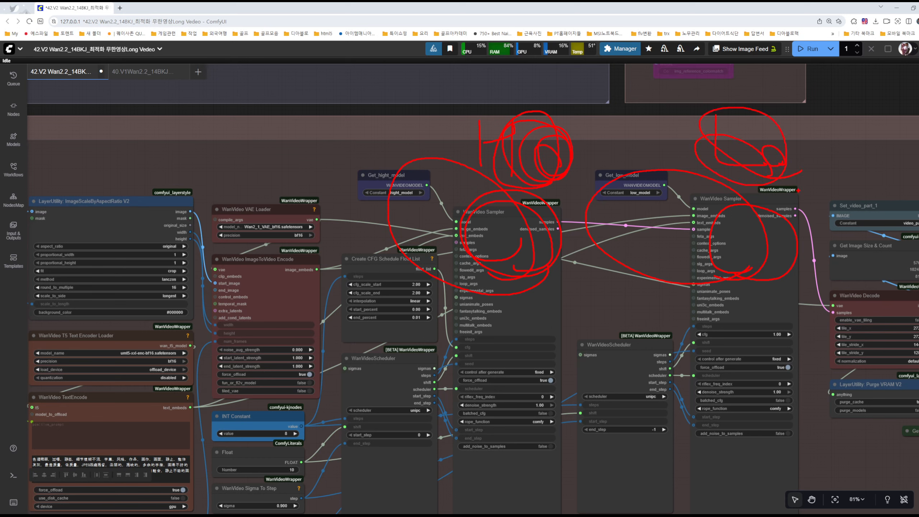
{"action": "left_click_drag", "start_coordinate": [883, 259], "coordinate": [814, 267]}
{"action": "mouse_move", "coordinate": [871, 285]}
{"action": "left_mouse_down"}
{"action": "mouse_move", "coordinate": [897, 295]}
{"action": "mouse_move", "coordinate": [883, 301]}
{"action": "left_mouse_up"}
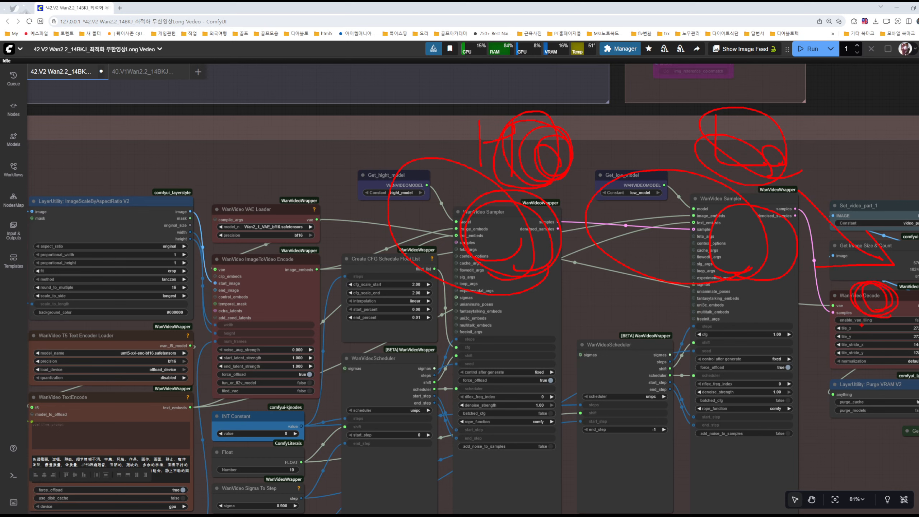
{"action": "left_click_drag", "start_coordinate": [840, 358], "coordinate": [893, 417]}
{"action": "key", "text": "Escape"}
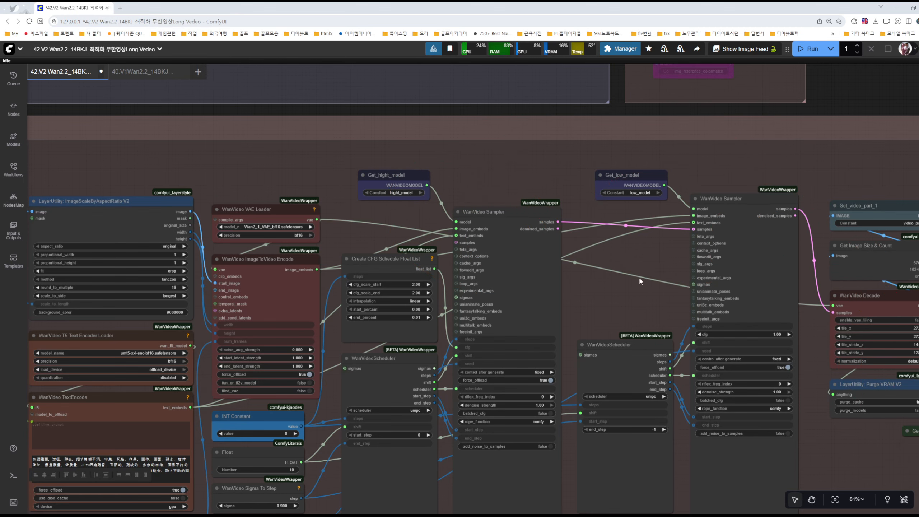
Step: Inspect the settings and connections of the LayerUtility: ImageScaleByAspectRatio V2 node in the Part1 group
{"action": "scroll", "coordinate": [627, 286], "scroll_direction": "down", "scroll_amount": 1}
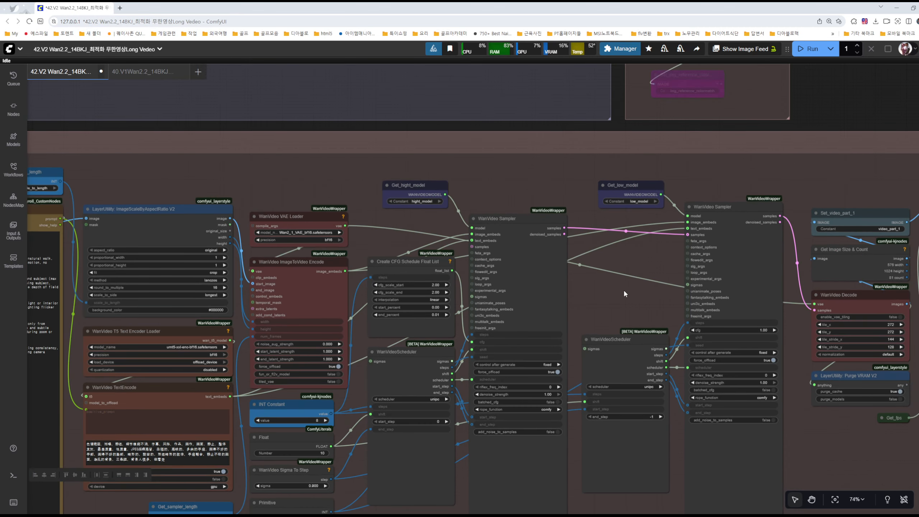
{"action": "left_click_drag", "start_coordinate": [616, 301], "coordinate": [825, 229]}
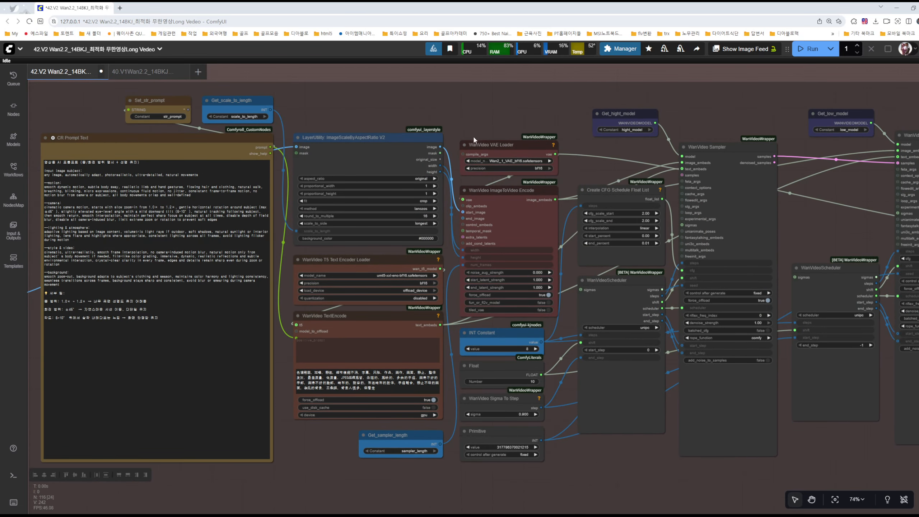
{"action": "key", "text": "ctrl+2"}
{"action": "mouse_move", "coordinate": [417, 178]}
{"action": "left_mouse_down"}
{"action": "mouse_move", "coordinate": [397, 197]}
{"action": "mouse_move", "coordinate": [336, 195]}
{"action": "mouse_move", "coordinate": [362, 216]}
{"action": "left_mouse_up"}
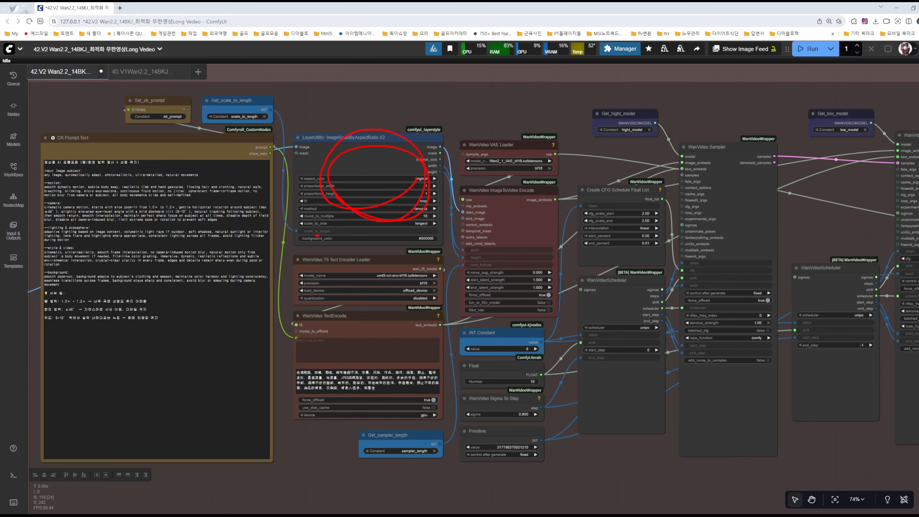
{"action": "key", "text": "Escape"}
{"action": "key", "text": "ctrl+1"}
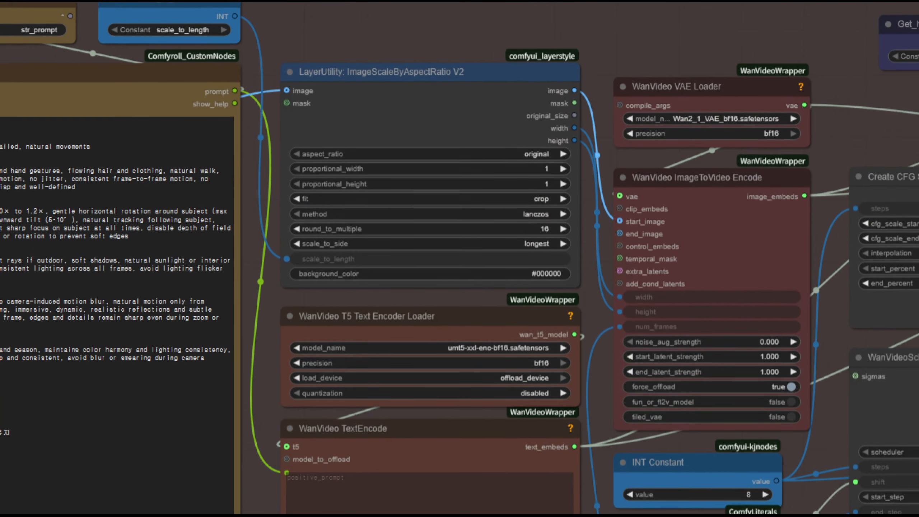
Step: Examine the scale_to_length input of the LayerUtility: ImageScaleByAspectRatio V2 node and the link feeding it
{"action": "left_click", "coordinate": [301, 215]}
{"action": "mouse_move", "coordinate": [277, 233]}
{"action": "left_mouse_down"}
{"action": "mouse_move", "coordinate": [348, 255]}
{"action": "mouse_move", "coordinate": [411, 256]}
{"action": "left_mouse_up"}
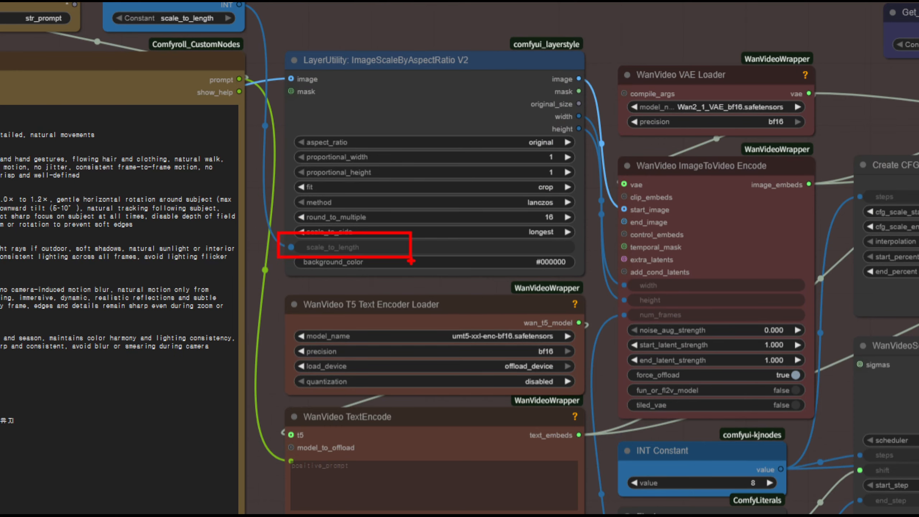
{"action": "key", "text": "Escape"}
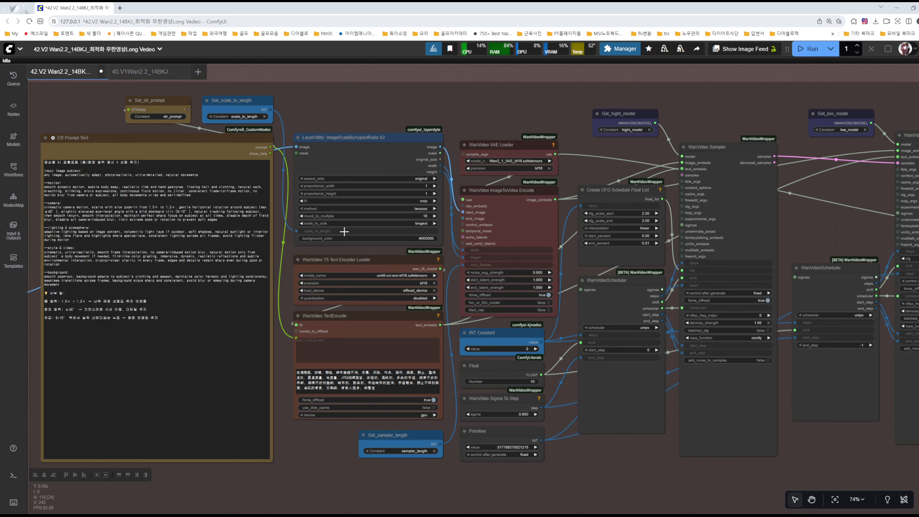
{"action": "scroll", "coordinate": [340, 248], "scroll_direction": "up", "scroll_amount": 2}
{"action": "scroll", "coordinate": [346, 256], "scroll_direction": "up", "scroll_amount": 3}
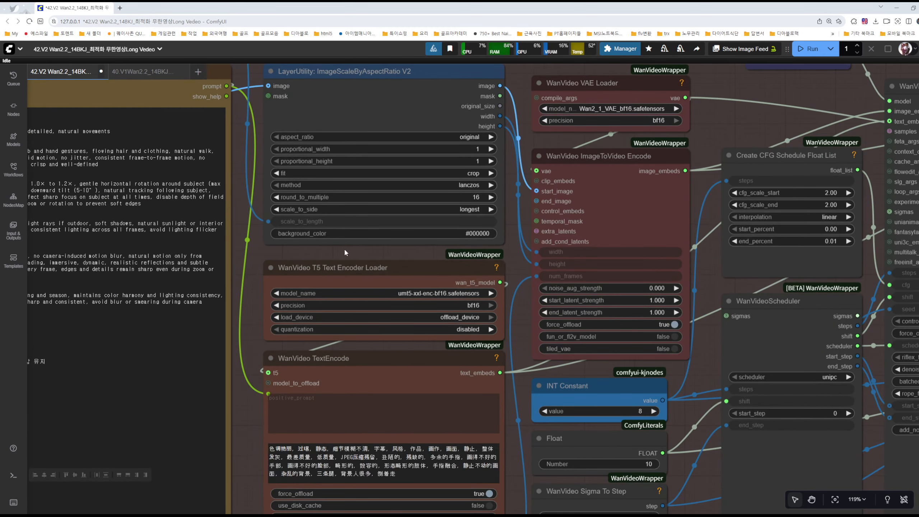
Step: Locate the two WanVideoScheduler nodes paired with the high-model and low-model WanVideo Samplers
{"action": "scroll", "coordinate": [404, 245], "scroll_direction": "down", "scroll_amount": 4}
{"action": "left_click_drag", "start_coordinate": [628, 160], "coordinate": [374, 126]}
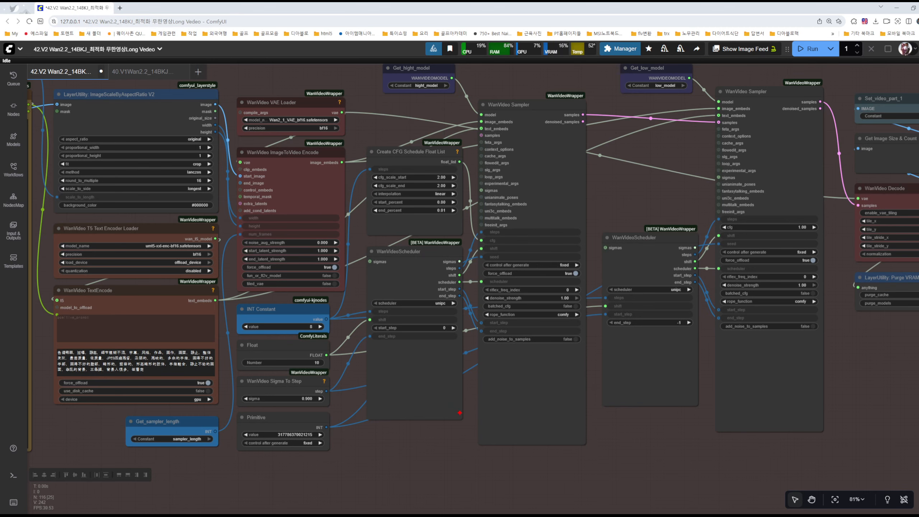
{"action": "mouse_move", "coordinate": [463, 418]}
{"action": "left_mouse_down"}
{"action": "mouse_move", "coordinate": [337, 374]}
{"action": "mouse_move", "coordinate": [438, 259]}
{"action": "left_mouse_up"}
{"action": "left_click_drag", "start_coordinate": [661, 426], "coordinate": [702, 359]}
{"action": "key", "text": "Escape"}
Step: Inspect the settings and output connections of the WanVideoScheduler that feeds the low-model WanVideo Sampler
{"action": "scroll", "coordinate": [687, 211], "scroll_direction": "up", "scroll_amount": 10}
{"action": "left_click_drag", "start_coordinate": [696, 202], "coordinate": [449, 170]}
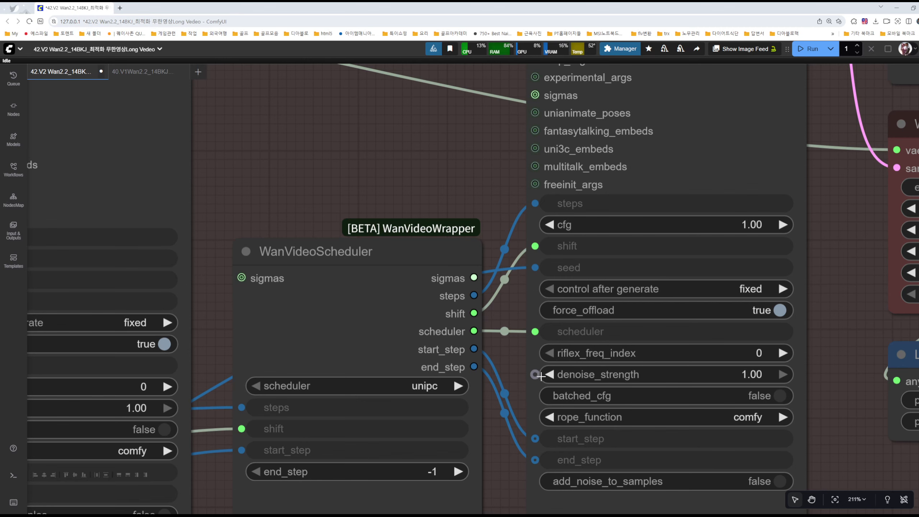
{"action": "scroll", "coordinate": [434, 159], "scroll_direction": "down", "scroll_amount": 3}
{"action": "left_click_drag", "start_coordinate": [402, 160], "coordinate": [473, 96]}
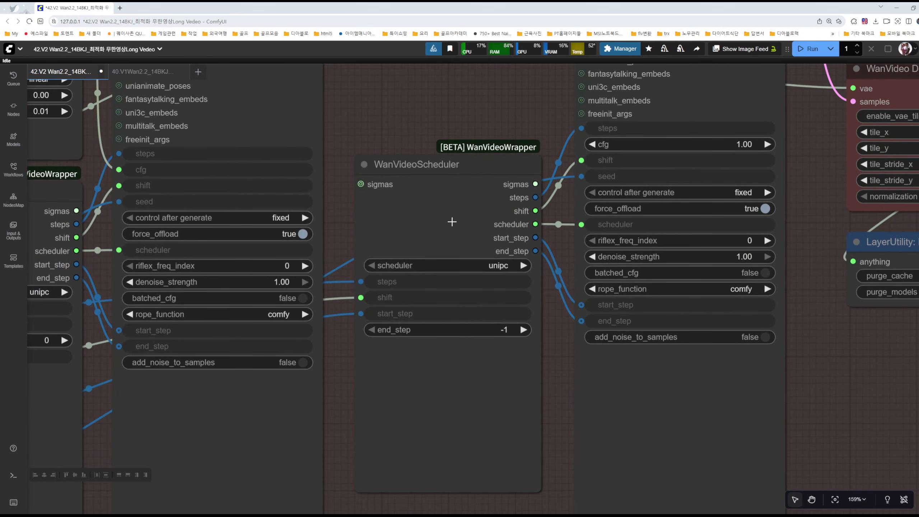
{"action": "scroll", "coordinate": [410, 274], "scroll_direction": "up", "scroll_amount": 5}
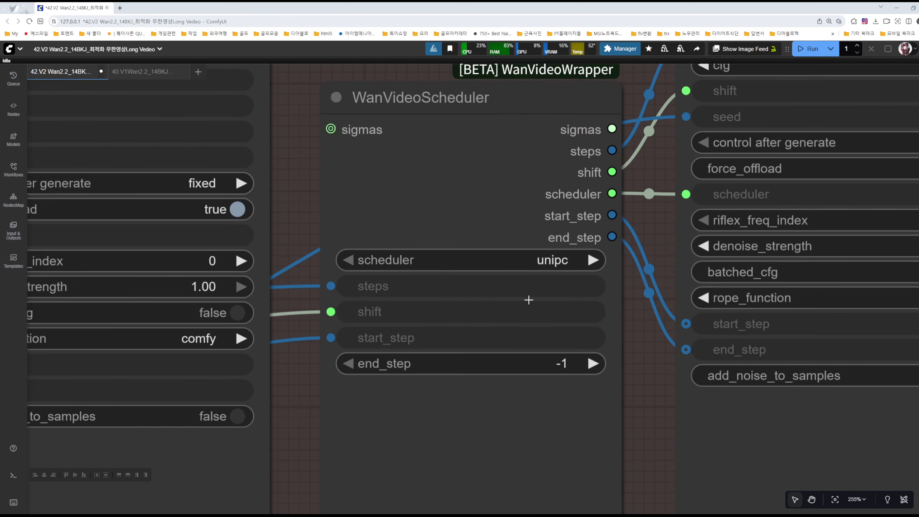
{"action": "scroll", "coordinate": [643, 320], "scroll_direction": "down", "scroll_amount": 7}
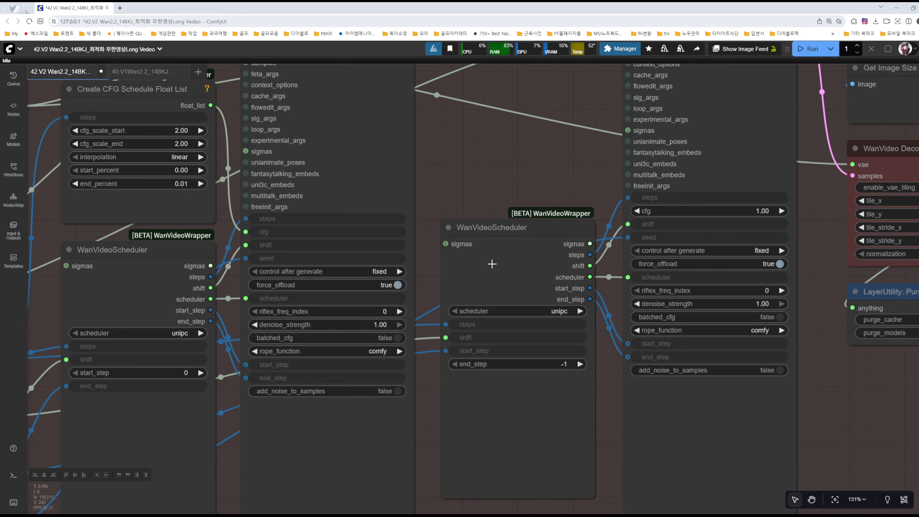
{"action": "scroll", "coordinate": [524, 167], "scroll_direction": "up", "scroll_amount": 10}
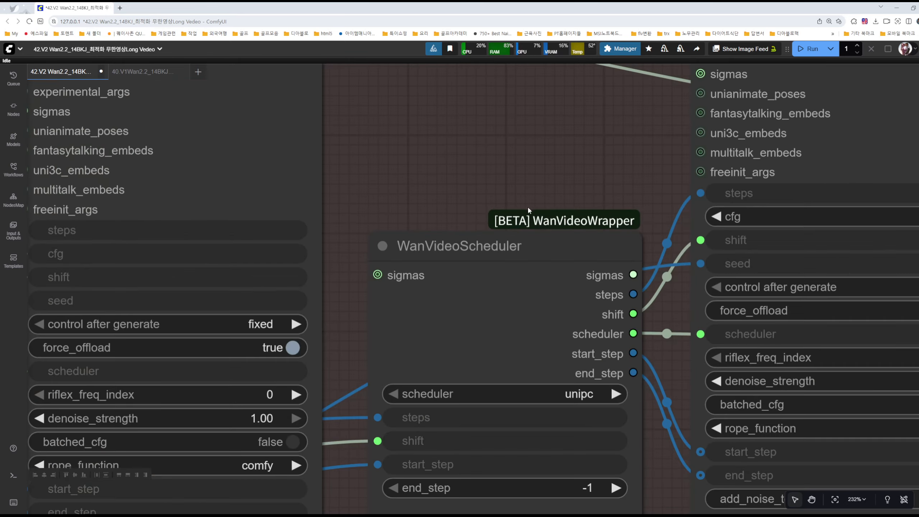
{"action": "scroll", "coordinate": [527, 206], "scroll_direction": "down", "scroll_amount": 9}
{"action": "scroll", "coordinate": [500, 212], "scroll_direction": "down", "scroll_amount": 4}
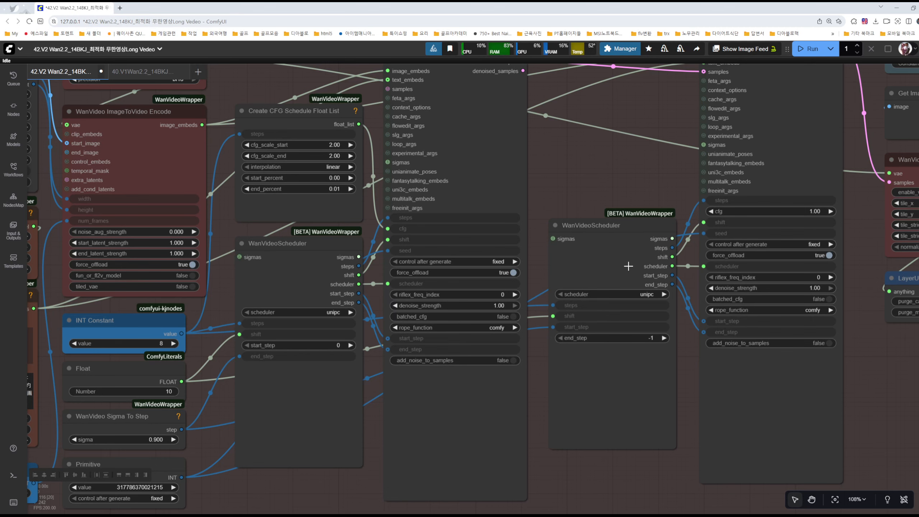
Step: Compare the settings of the high-model and low-model WanVideo Samplers and the samples link between them
{"action": "left_click_drag", "start_coordinate": [602, 172], "coordinate": [652, 210]}
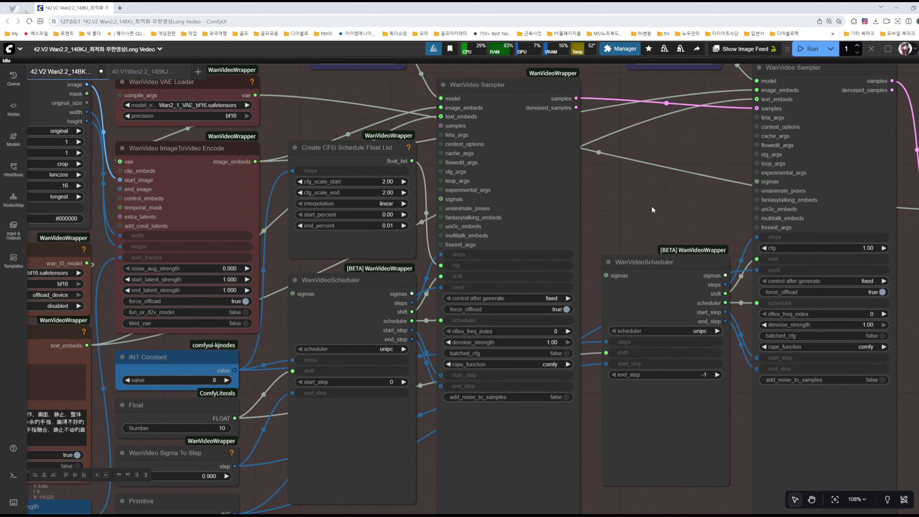
{"action": "scroll", "coordinate": [631, 264], "scroll_direction": "down", "scroll_amount": 2}
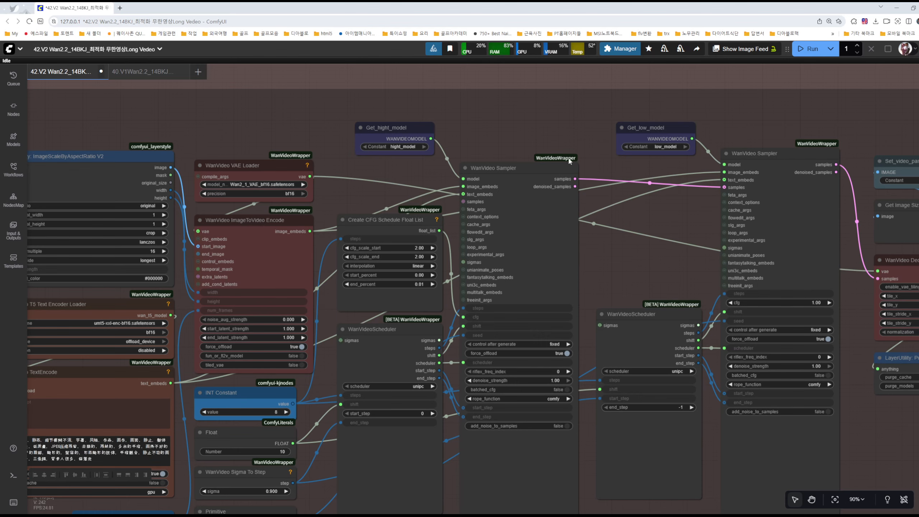
{"action": "scroll", "coordinate": [489, 326], "scroll_direction": "up", "scroll_amount": 5}
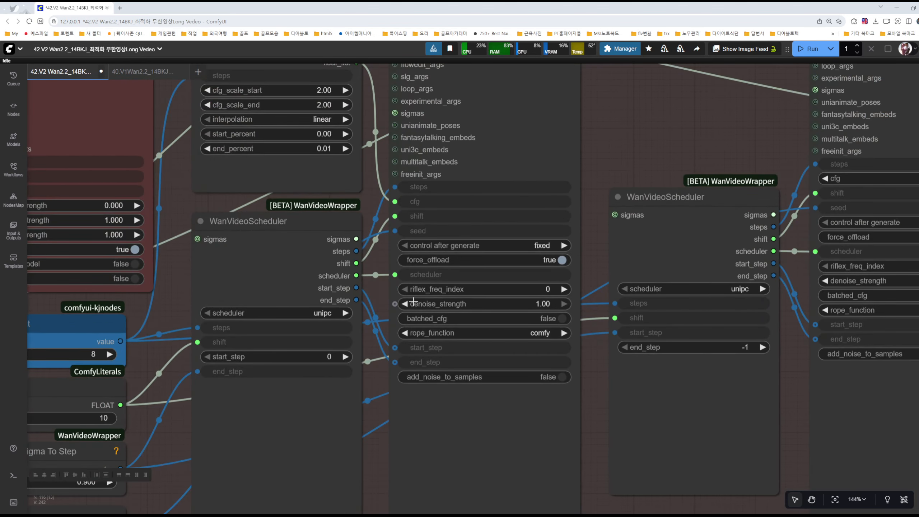
{"action": "scroll", "coordinate": [439, 309], "scroll_direction": "down", "scroll_amount": 2}
{"action": "scroll", "coordinate": [488, 334], "scroll_direction": "down", "scroll_amount": 4}
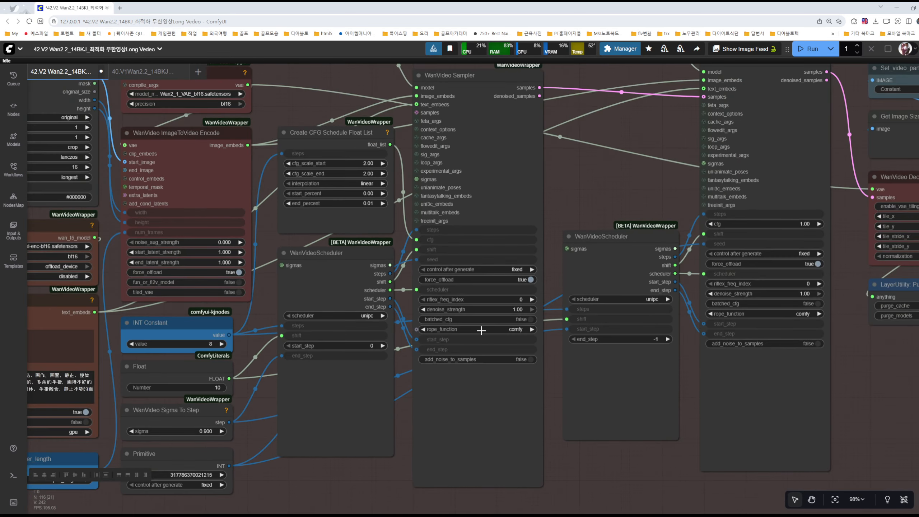
{"action": "scroll", "coordinate": [590, 181], "scroll_direction": "up", "scroll_amount": 3}
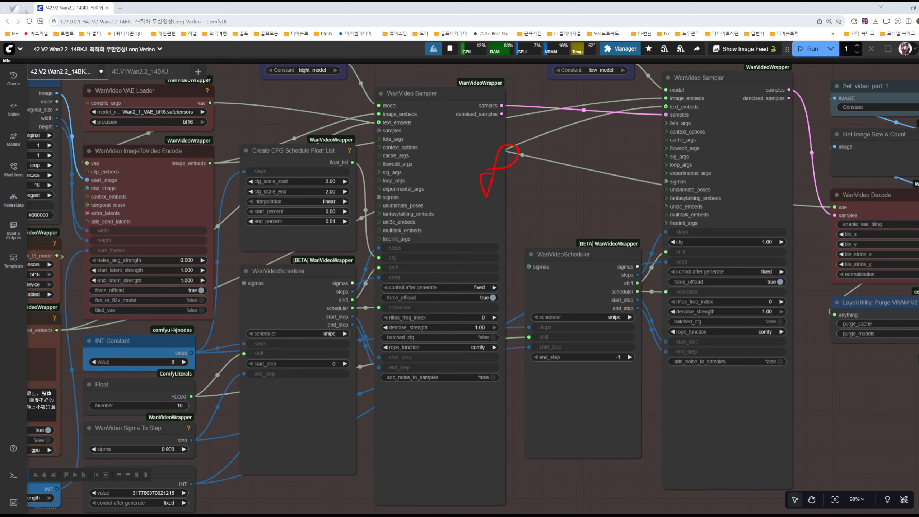
{"action": "left_click_drag", "start_coordinate": [433, 242], "coordinate": [519, 275]}
{"action": "left_click_drag", "start_coordinate": [466, 242], "coordinate": [450, 292]}
{"action": "mouse_move", "coordinate": [665, 253]}
{"action": "left_mouse_down"}
{"action": "mouse_move", "coordinate": [762, 272]}
{"action": "mouse_move", "coordinate": [696, 323]}
{"action": "left_mouse_up"}
{"action": "key", "text": "Escape"}
Step: Review how the sampling work is divided between the high-model sampler with its scheduler and the low-model sampler
{"action": "left_click_drag", "start_coordinate": [526, 187], "coordinate": [509, 216]}
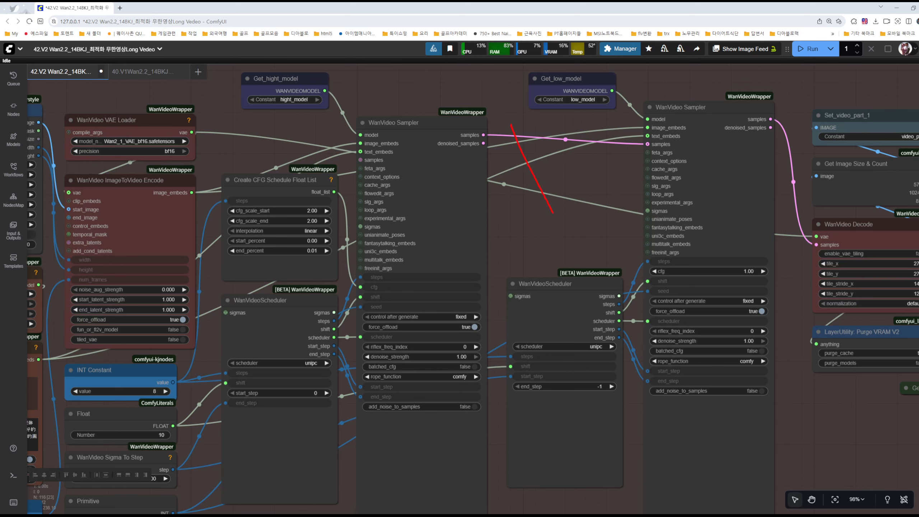
{"action": "mouse_move", "coordinate": [552, 213]}
{"action": "left_mouse_down"}
{"action": "mouse_move", "coordinate": [564, 344]}
{"action": "mouse_move", "coordinate": [432, 429]}
{"action": "left_mouse_up"}
{"action": "left_click_drag", "start_coordinate": [500, 244], "coordinate": [534, 242]}
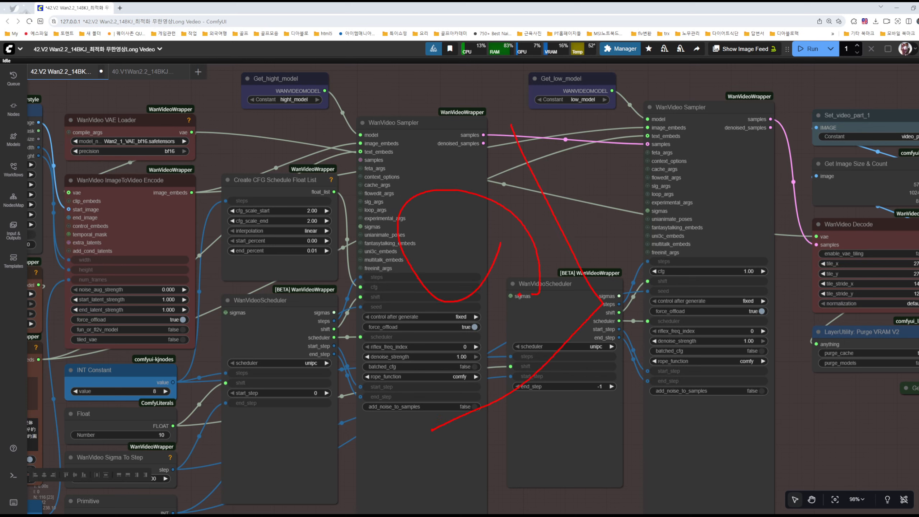
{"action": "mouse_move", "coordinate": [331, 320]}
{"action": "left_mouse_down"}
{"action": "mouse_move", "coordinate": [337, 358]}
{"action": "mouse_move", "coordinate": [285, 371]}
{"action": "left_mouse_up"}
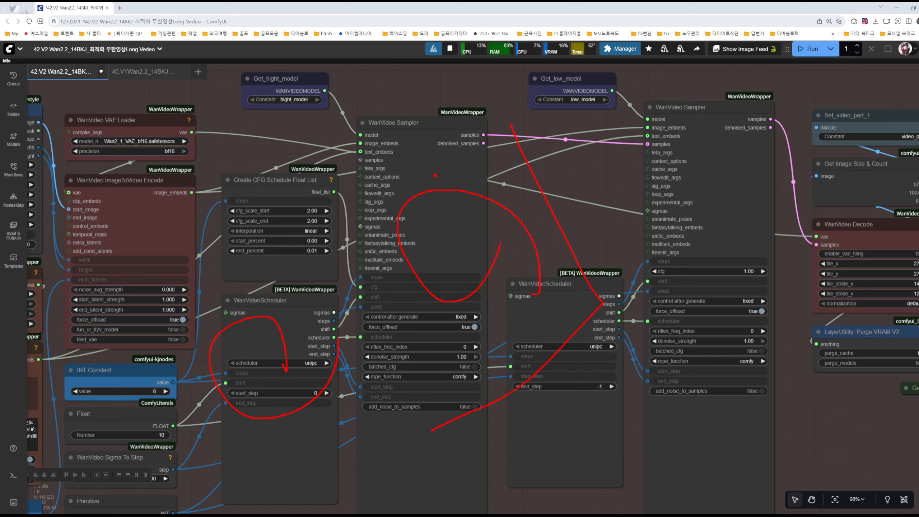
{"action": "left_click_drag", "start_coordinate": [449, 109], "coordinate": [384, 162]}
{"action": "mouse_move", "coordinate": [432, 127]}
{"action": "left_mouse_down"}
{"action": "mouse_move", "coordinate": [447, 143]}
{"action": "mouse_move", "coordinate": [465, 137]}
{"action": "left_mouse_up"}
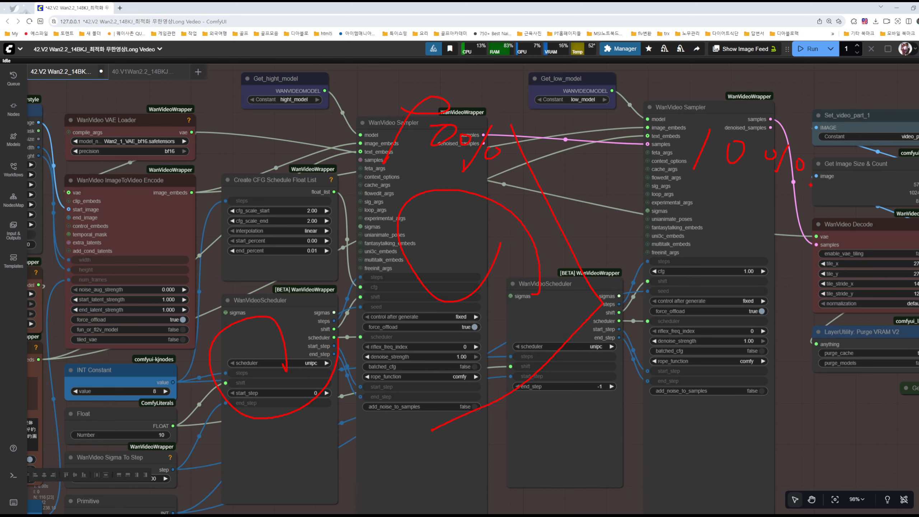
{"action": "left_click_drag", "start_coordinate": [667, 124], "coordinate": [802, 206]}
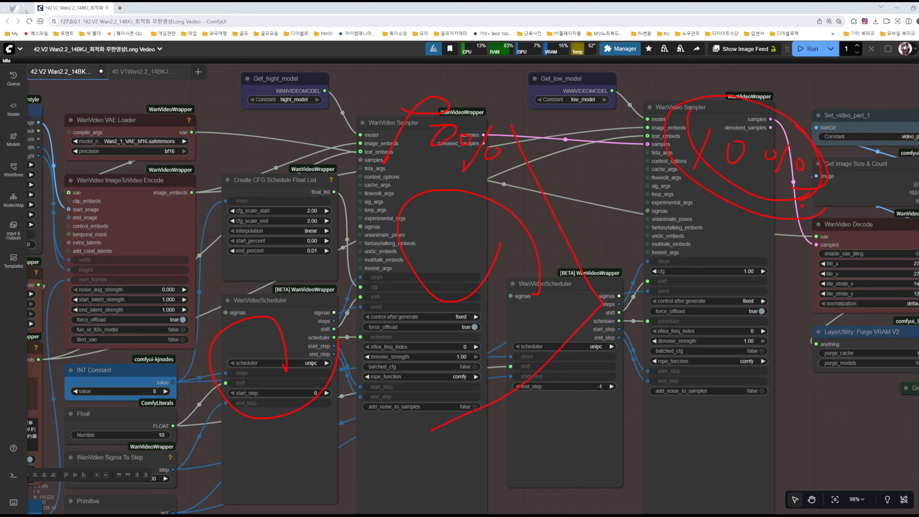
{"action": "mouse_move", "coordinate": [834, 253]}
{"action": "left_mouse_down"}
{"action": "mouse_move", "coordinate": [868, 298]}
{"action": "mouse_move", "coordinate": [883, 297]}
{"action": "mouse_move", "coordinate": [883, 252]}
{"action": "left_mouse_up"}
{"action": "key", "text": "Escape"}
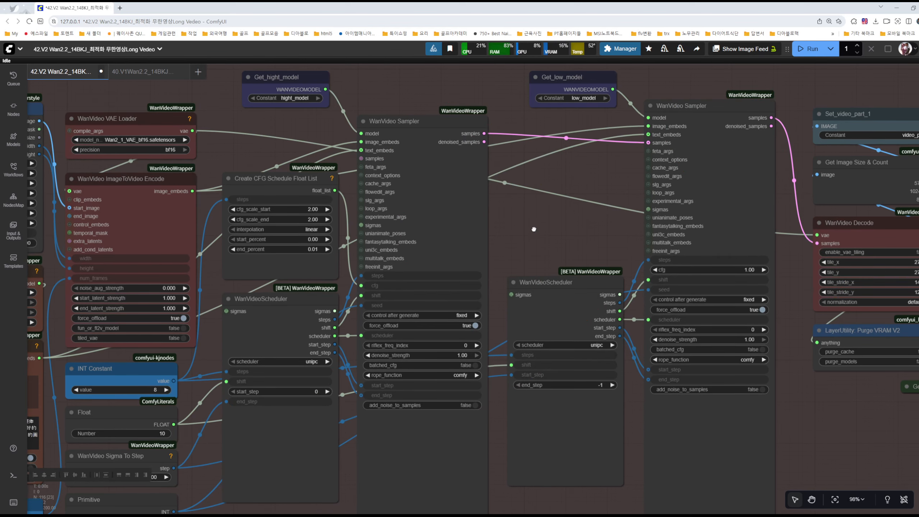
Step: Check the sigma value of the WanVideo Sigma To Step node and its link to the first scheduler's end_step
{"action": "left_click_drag", "start_coordinate": [415, 331], "coordinate": [577, 260]}
{"action": "scroll", "coordinate": [325, 411], "scroll_direction": "up", "scroll_amount": 6}
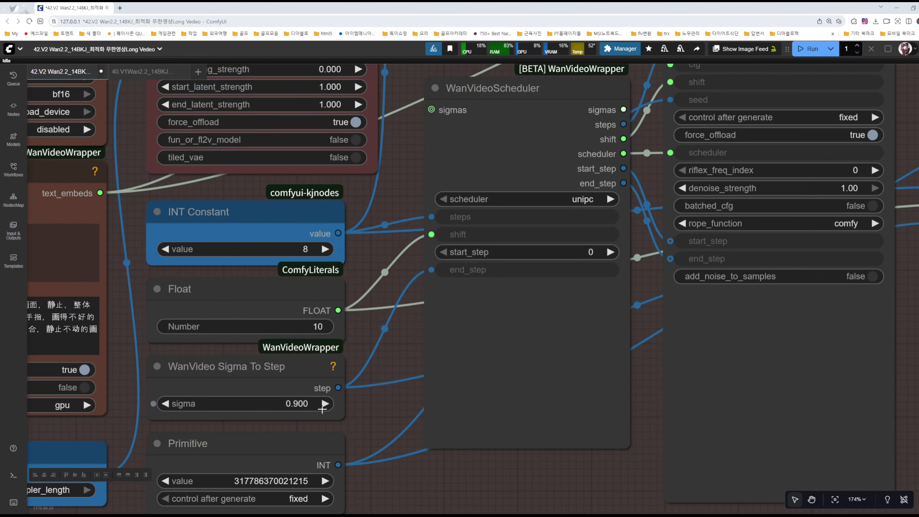
{"action": "scroll", "coordinate": [306, 387], "scroll_direction": "up", "scroll_amount": 8}
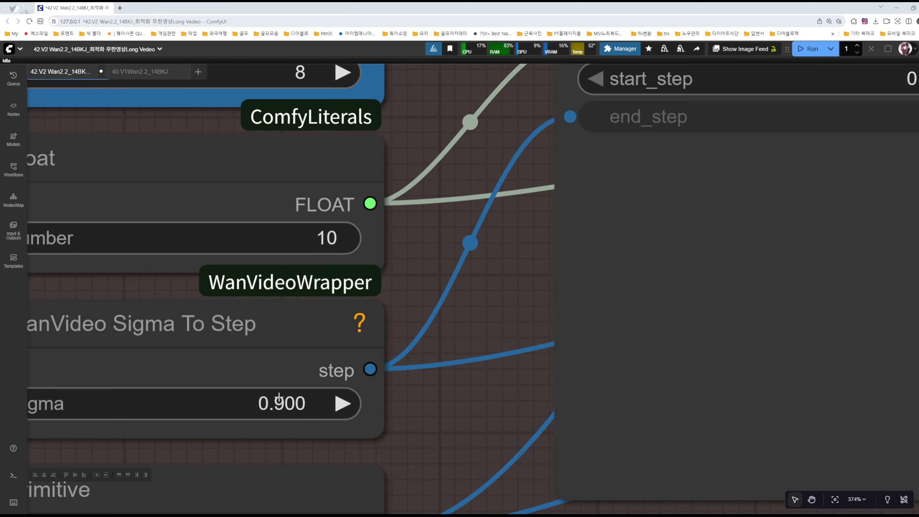
{"action": "scroll", "coordinate": [277, 402], "scroll_direction": "down", "scroll_amount": 7}
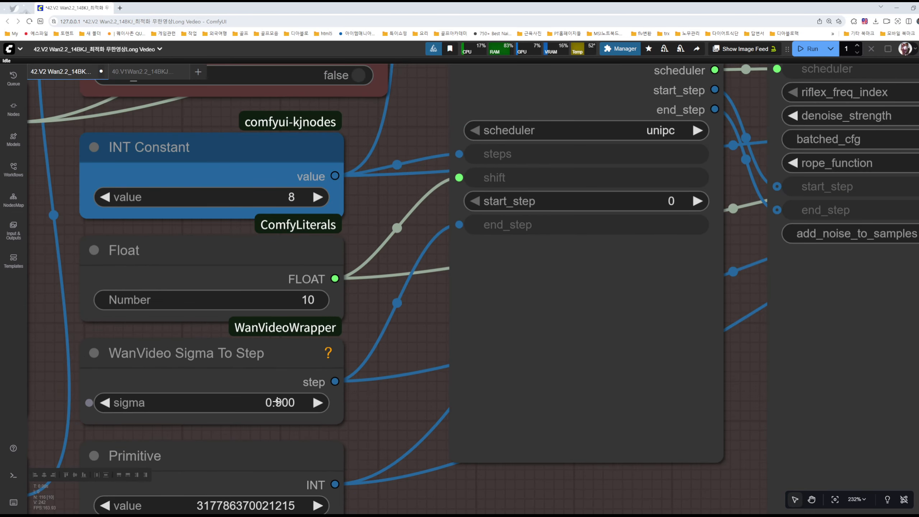
{"action": "scroll", "coordinate": [277, 400], "scroll_direction": "down", "scroll_amount": 2}
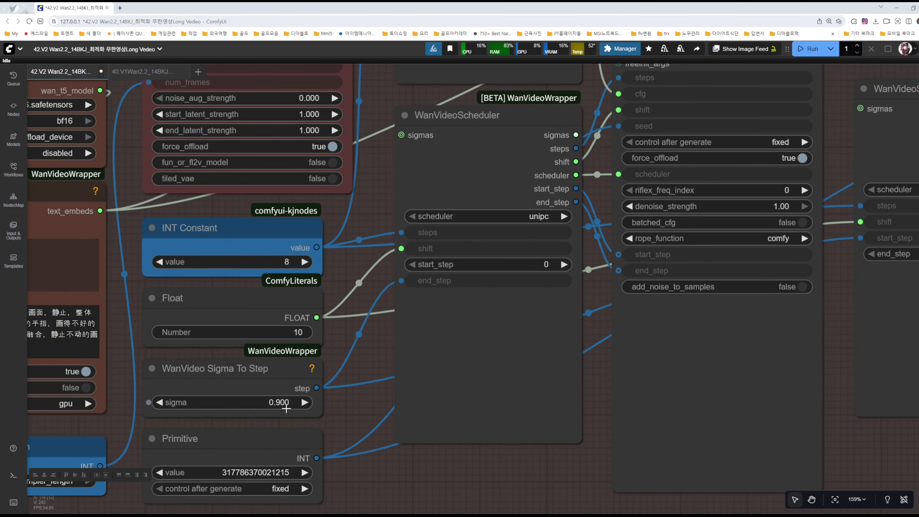
{"action": "scroll", "coordinate": [286, 407], "scroll_direction": "down", "scroll_amount": 3}
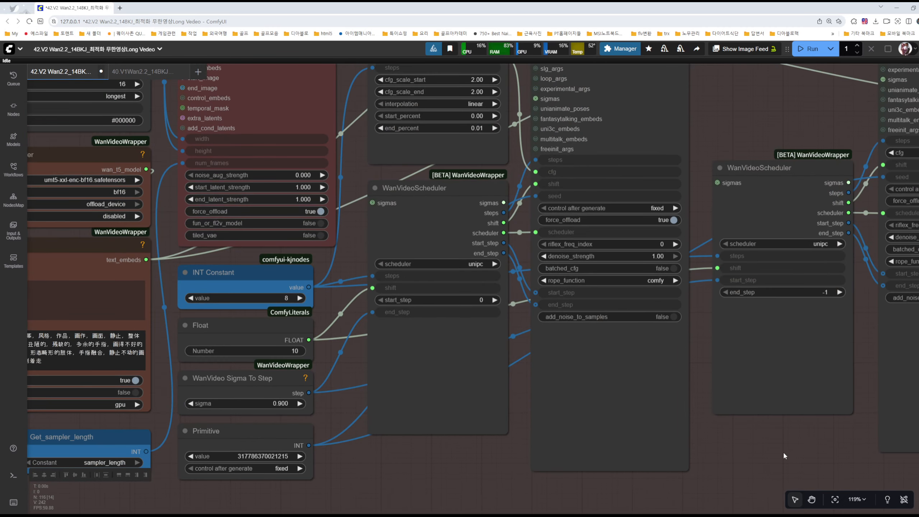
Step: Check the end_step setting of the WanVideoScheduler beside the low-model WanVideo Sampler
{"action": "left_click_drag", "start_coordinate": [782, 451], "coordinate": [573, 448]}
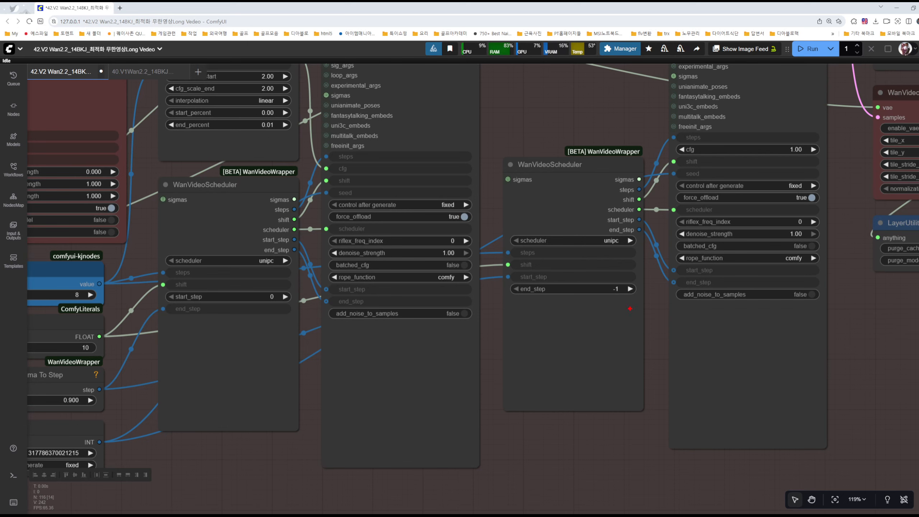
{"action": "left_click_drag", "start_coordinate": [593, 277], "coordinate": [617, 312]}
{"action": "scroll", "coordinate": [616, 295], "scroll_direction": "up", "scroll_amount": 5}
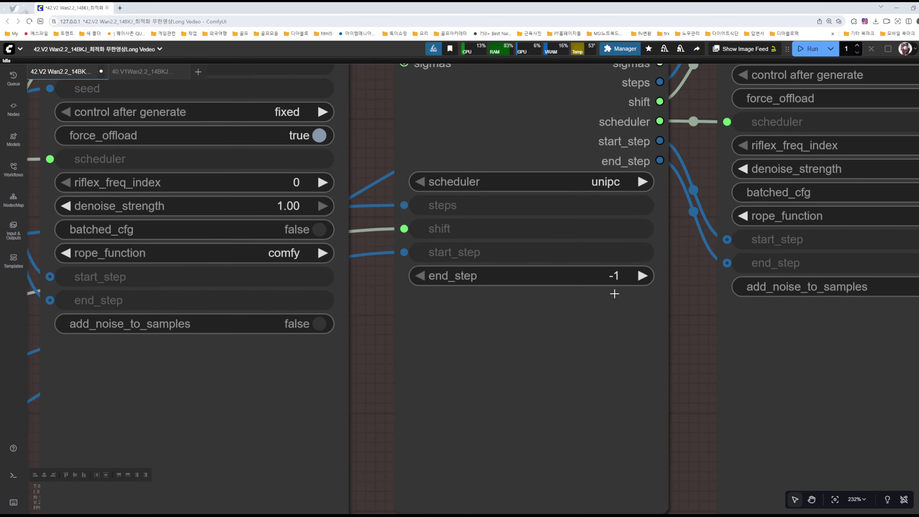
{"action": "scroll", "coordinate": [615, 287], "scroll_direction": "down", "scroll_amount": 5}
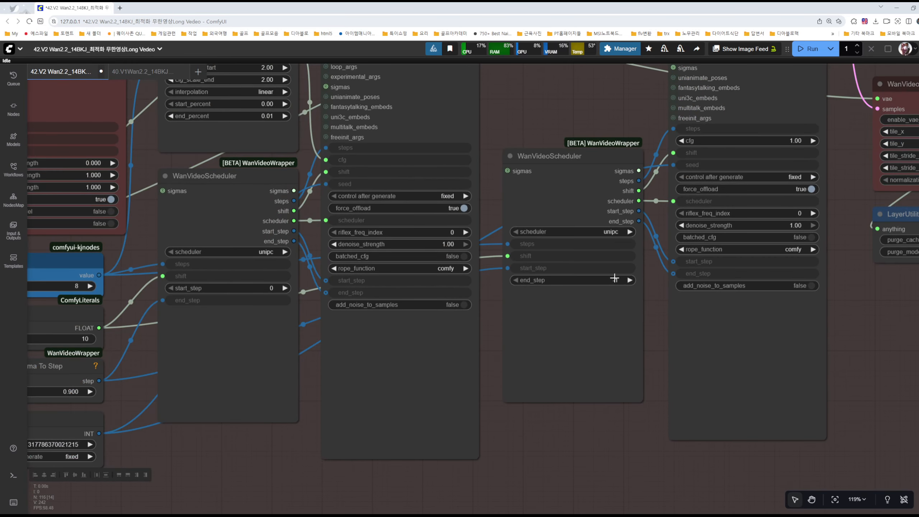
{"action": "left_click_drag", "start_coordinate": [551, 439], "coordinate": [661, 444]}
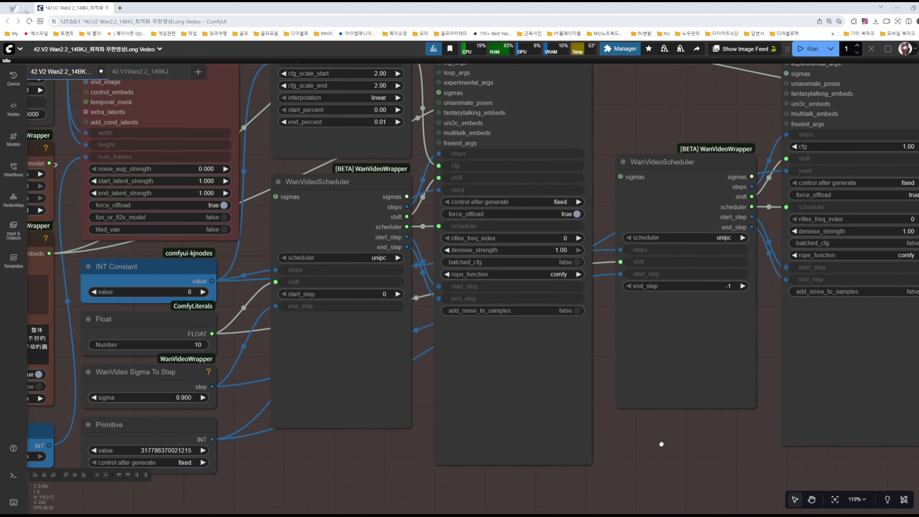
Step: Compare the start_step and end_step inputs of both WanVideoSchedulers and the empty areas beneath their settings
{"action": "scroll", "coordinate": [646, 260], "scroll_direction": "up", "scroll_amount": 8}
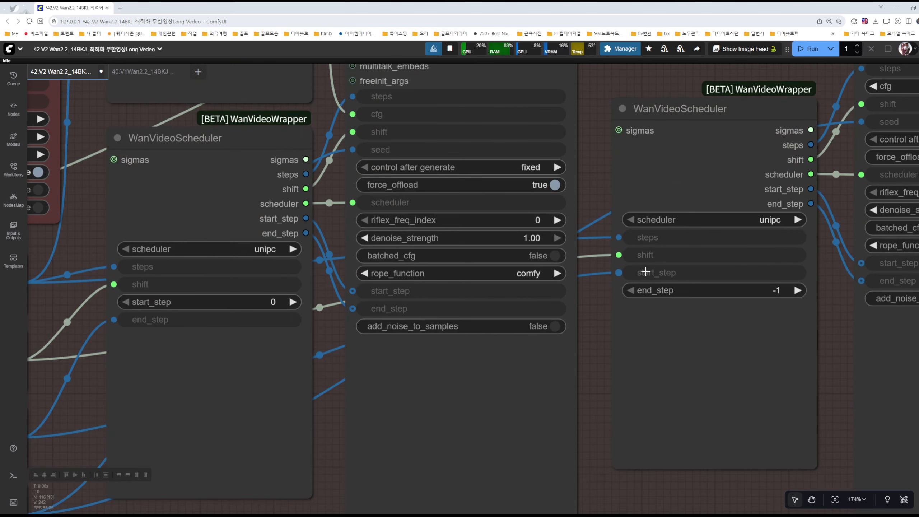
{"action": "scroll", "coordinate": [646, 259], "scroll_direction": "down", "scroll_amount": 6}
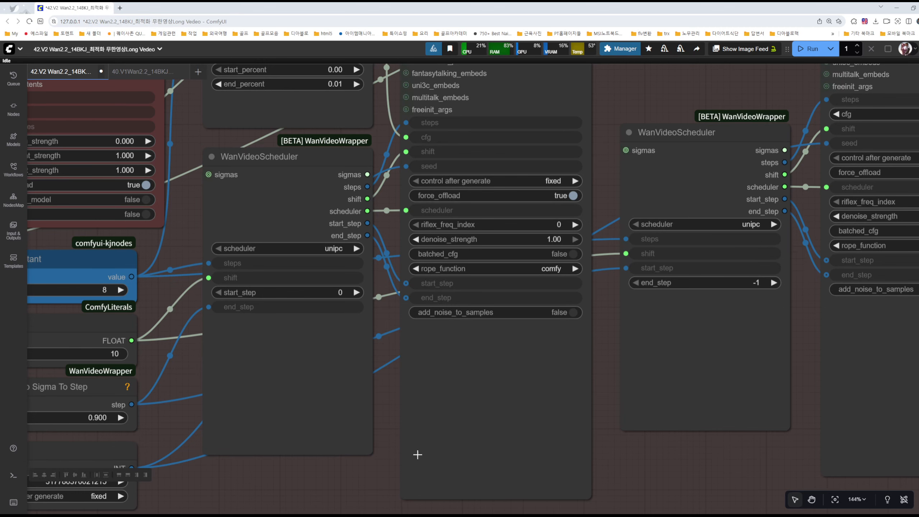
{"action": "left_click_drag", "start_coordinate": [331, 479], "coordinate": [410, 458]}
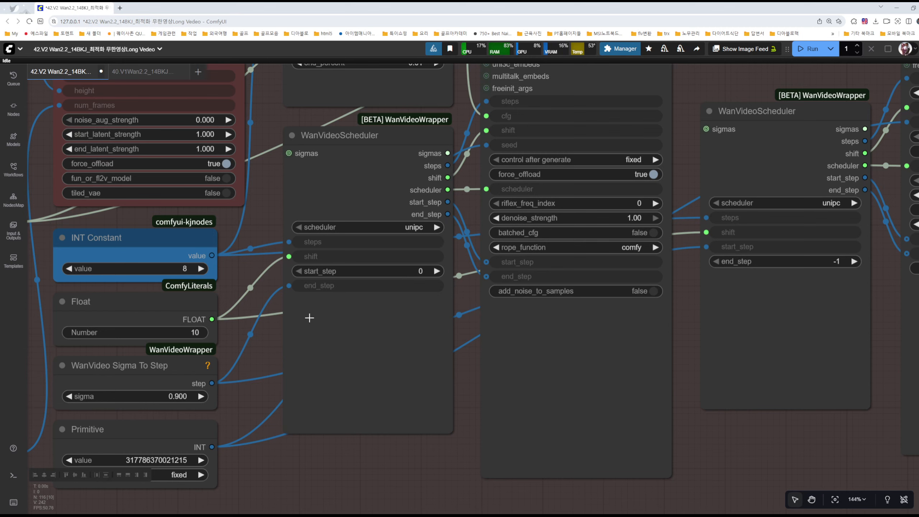
{"action": "left_click_drag", "start_coordinate": [302, 314], "coordinate": [444, 421]}
{"action": "left_click_drag", "start_coordinate": [719, 286], "coordinate": [860, 384]}
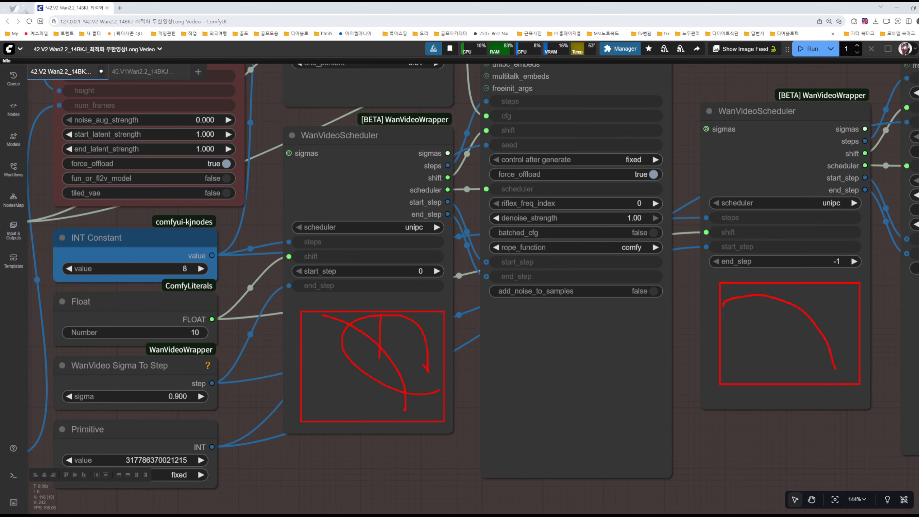
{"action": "key", "text": "Escape"}
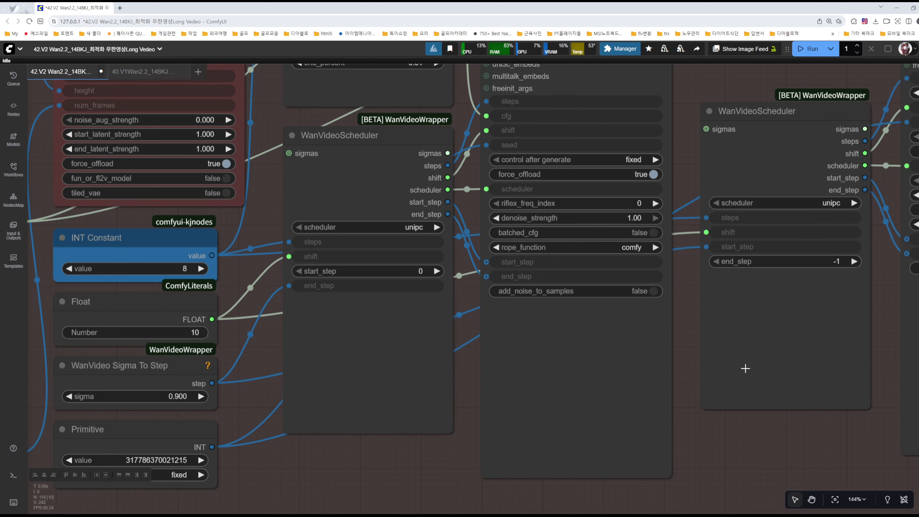
Step: Go back from the Part1 samplers to the Setting group and review its values and the Load Image node
{"action": "scroll", "coordinate": [744, 378], "scroll_direction": "down", "scroll_amount": 7}
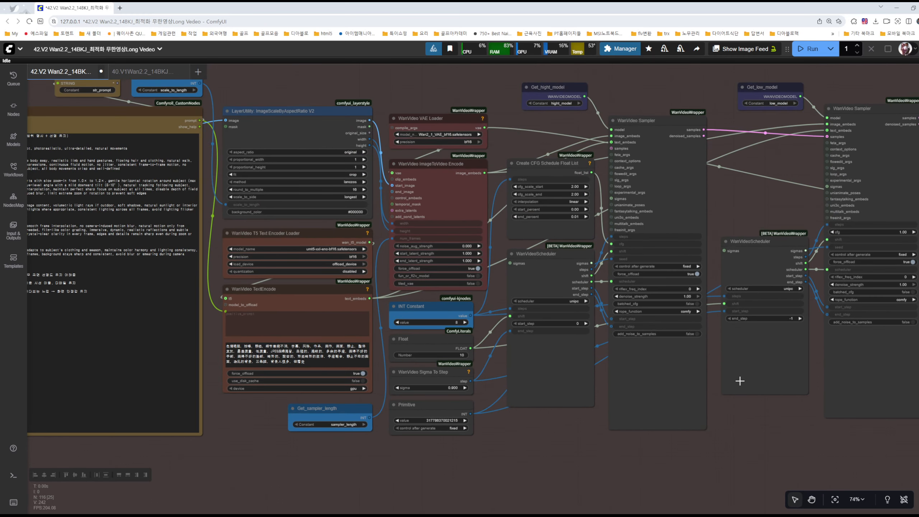
{"action": "left_click_drag", "start_coordinate": [774, 199], "coordinate": [808, 289]}
{"action": "left_click_drag", "start_coordinate": [519, 184], "coordinate": [870, 201]}
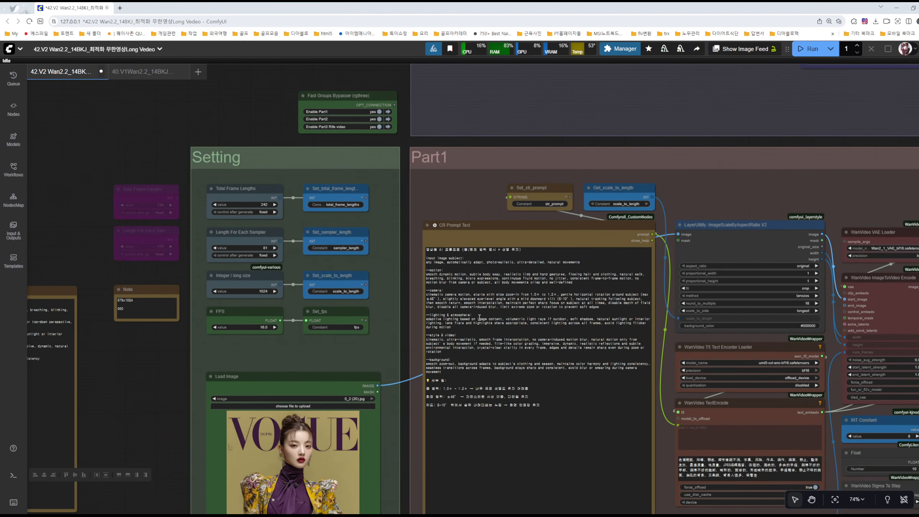
{"action": "left_click_drag", "start_coordinate": [151, 412], "coordinate": [224, 227]}
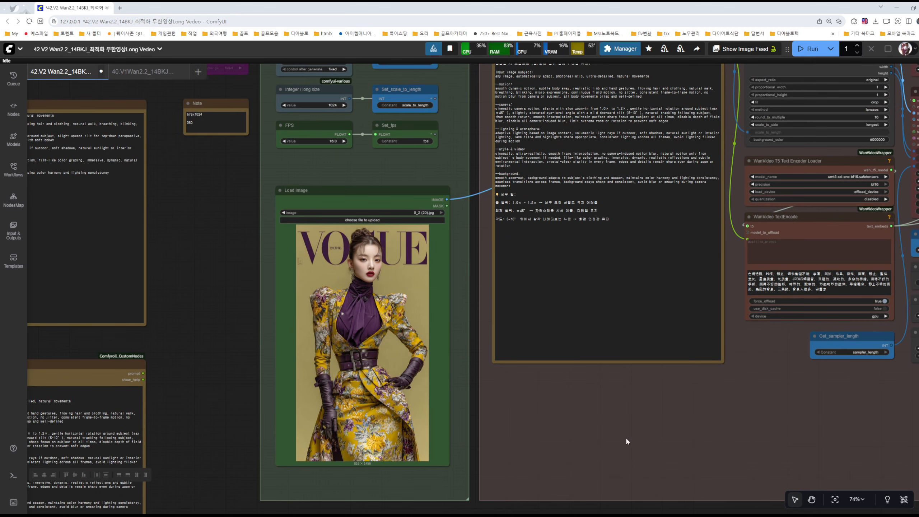
{"action": "left_click_drag", "start_coordinate": [604, 435], "coordinate": [586, 435]}
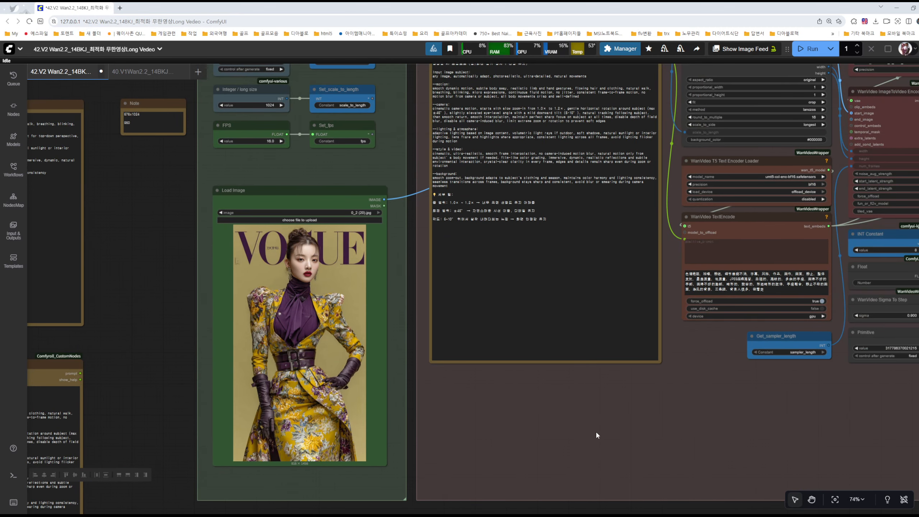
{"action": "left_click_drag", "start_coordinate": [612, 412], "coordinate": [520, 406]}
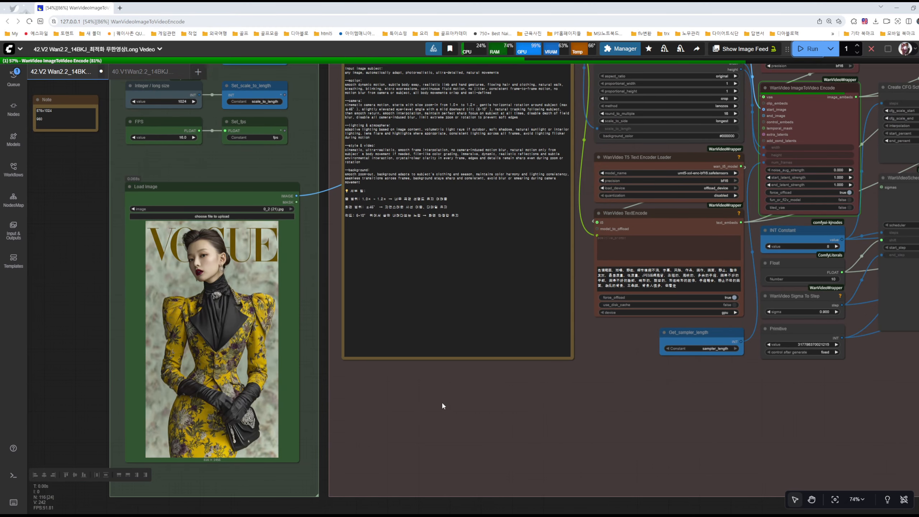
Step: Check the running workflow's active node in Part1 and survey the layout from the Model group down to Part2
{"action": "left_click_drag", "start_coordinate": [442, 402], "coordinate": [519, 403]}
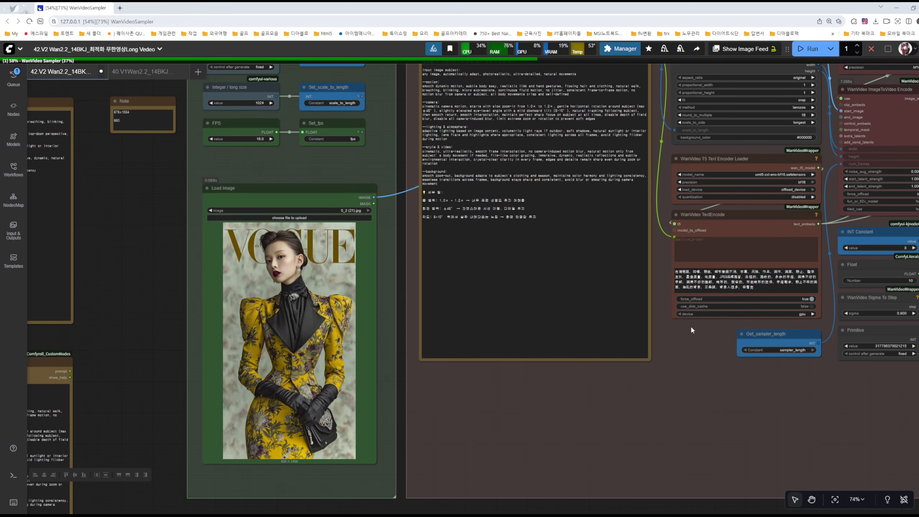
{"action": "left_click_drag", "start_coordinate": [709, 386], "coordinate": [550, 430]}
{"action": "scroll", "coordinate": [550, 427], "scroll_direction": "down", "scroll_amount": 6}
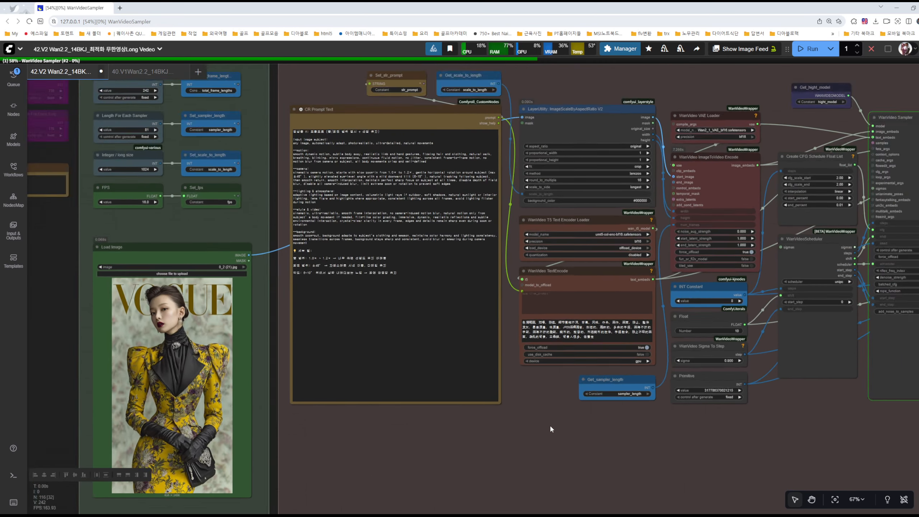
{"action": "left_click_drag", "start_coordinate": [705, 449], "coordinate": [692, 477]}
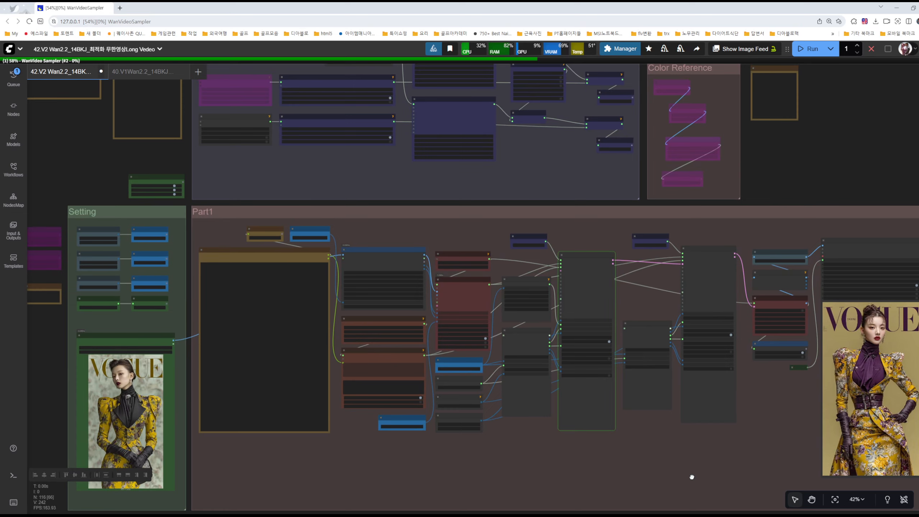
{"action": "scroll", "coordinate": [680, 454], "scroll_direction": "down", "scroll_amount": 3}
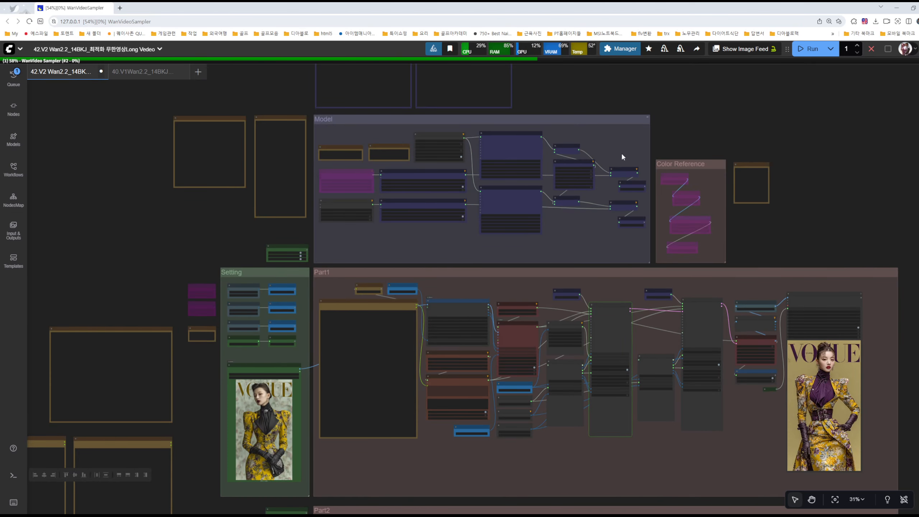
{"action": "left_click_drag", "start_coordinate": [753, 473], "coordinate": [560, 91]}
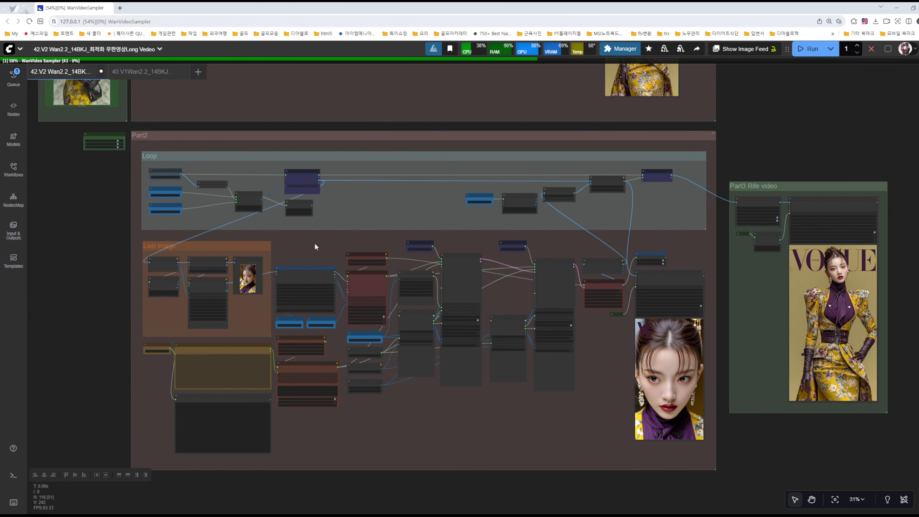
Step: Examine how Part2 is divided between the Loop group and the image, prompt and sampler nodes beneath it
{"action": "left_click_drag", "start_coordinate": [314, 242], "coordinate": [412, 289]}
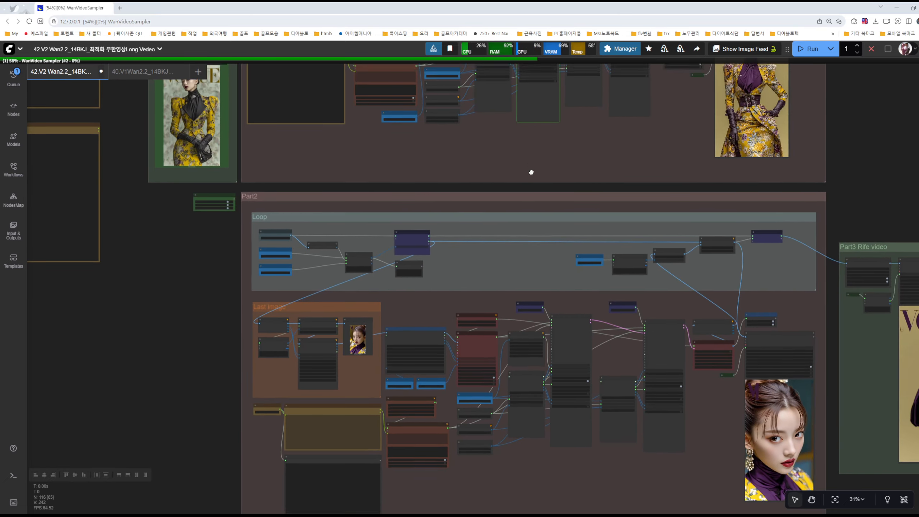
{"action": "left_click_drag", "start_coordinate": [530, 158], "coordinate": [502, 363]}
{"action": "mouse_move", "coordinate": [214, 169]}
{"action": "left_mouse_down"}
{"action": "mouse_move", "coordinate": [663, 304]}
{"action": "mouse_move", "coordinate": [845, 420]}
{"action": "mouse_move", "coordinate": [806, 401]}
{"action": "mouse_move", "coordinate": [852, 386]}
{"action": "mouse_move", "coordinate": [856, 156]}
{"action": "left_mouse_up"}
{"action": "key", "text": "Escape"}
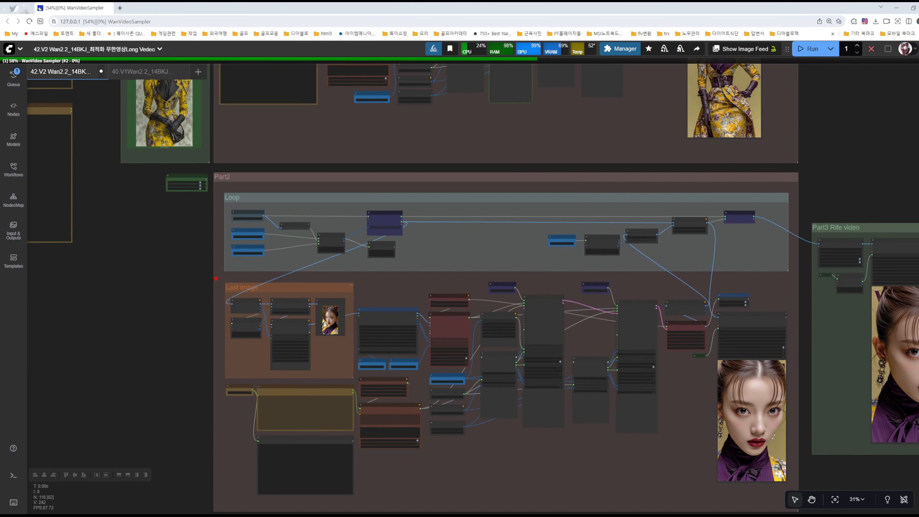
{"action": "mouse_move", "coordinate": [216, 278]}
{"action": "left_mouse_down"}
{"action": "mouse_move", "coordinate": [753, 513]}
{"action": "mouse_move", "coordinate": [809, 513]}
{"action": "left_mouse_up"}
{"action": "key", "text": "Escape"}
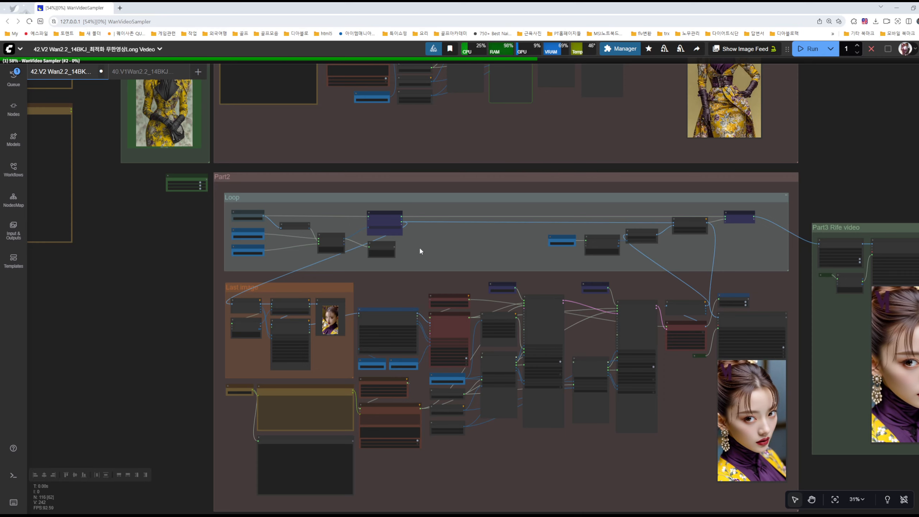
Step: Inspect the Get_video_part_1 node in Part2's Loop group and the nodes it feeds
{"action": "scroll", "coordinate": [239, 200], "scroll_direction": "up", "scroll_amount": 10}
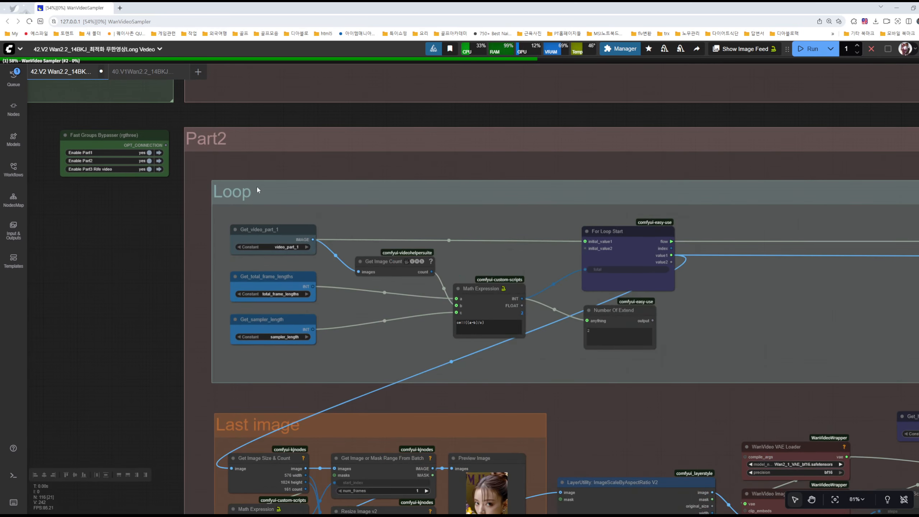
{"action": "scroll", "coordinate": [266, 216], "scroll_direction": "down", "scroll_amount": 2}
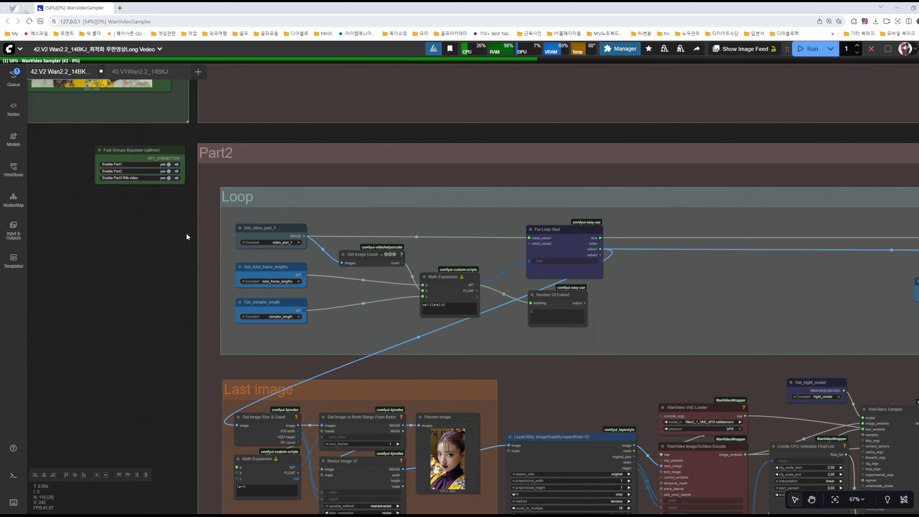
{"action": "left_click_drag", "start_coordinate": [186, 233], "coordinate": [464, 305]}
{"action": "scroll", "coordinate": [463, 305], "scroll_direction": "up", "scroll_amount": 12}
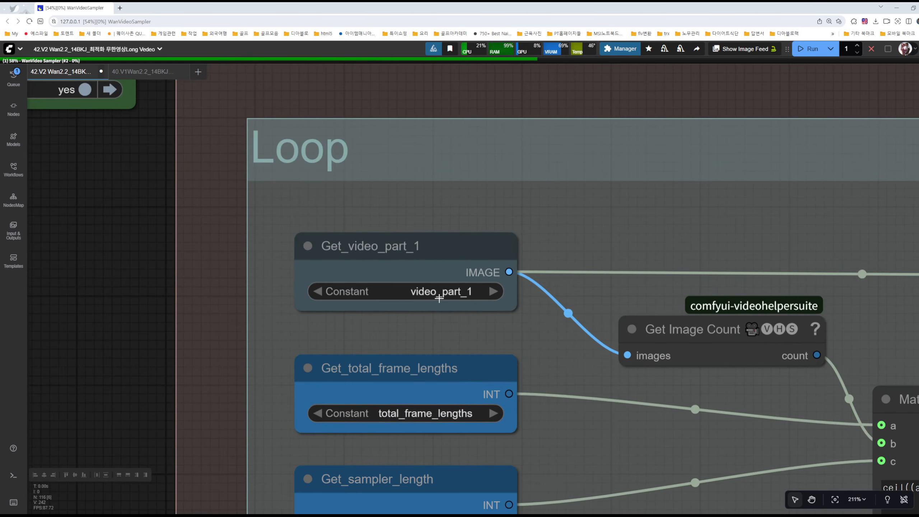
{"action": "scroll", "coordinate": [394, 296], "scroll_direction": "down", "scroll_amount": 10}
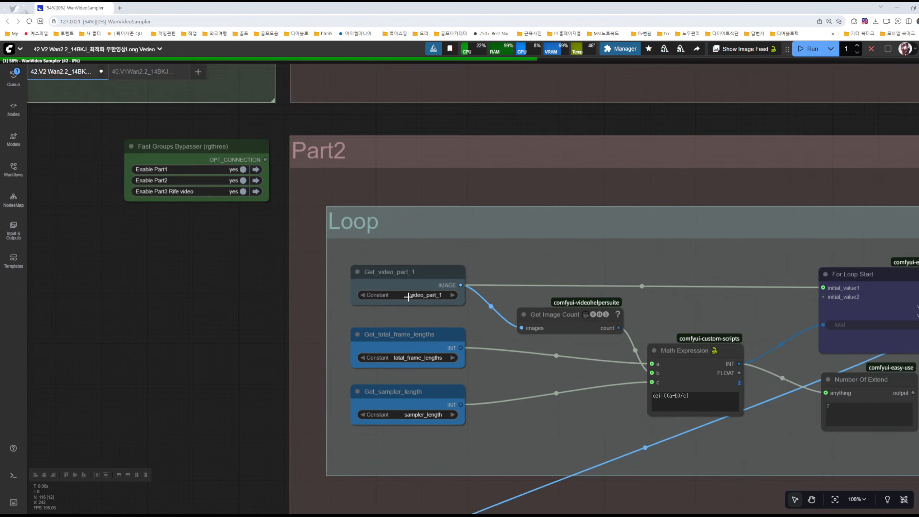
{"action": "scroll", "coordinate": [256, 292], "scroll_direction": "down", "scroll_amount": 6}
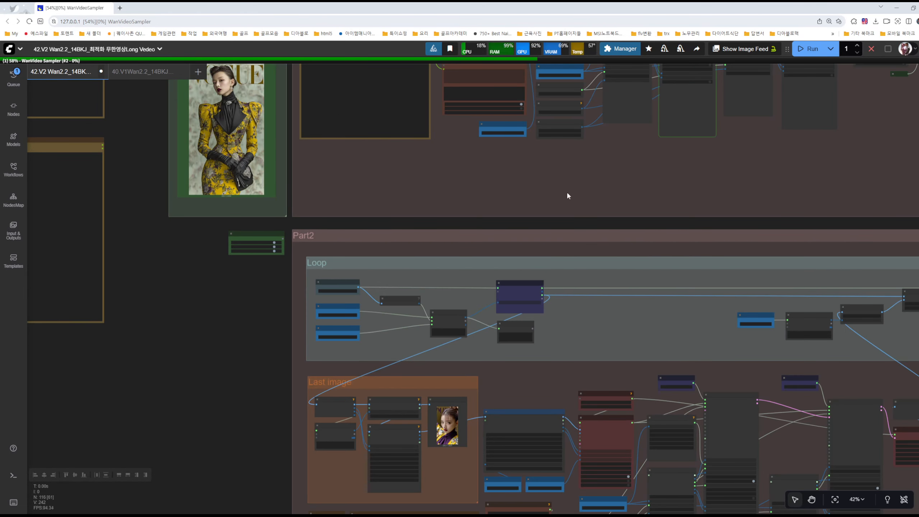
Step: Trace video_part_1 back to the Set_video_part_1 node between WanVideo Decode and Video Combine in Part1
{"action": "left_click_drag", "start_coordinate": [566, 197], "coordinate": [519, 455]}
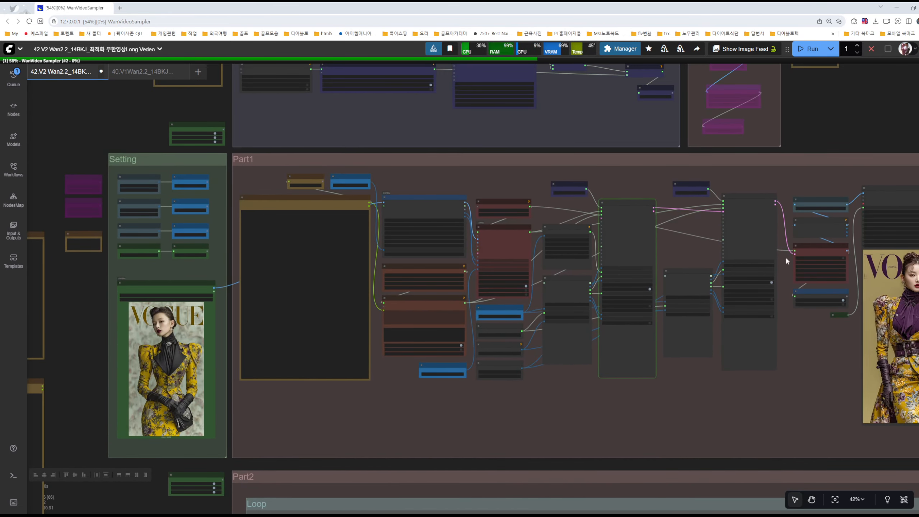
{"action": "left_click_drag", "start_coordinate": [804, 403], "coordinate": [503, 406]}
{"action": "scroll", "coordinate": [502, 406], "scroll_direction": "up", "scroll_amount": 5}
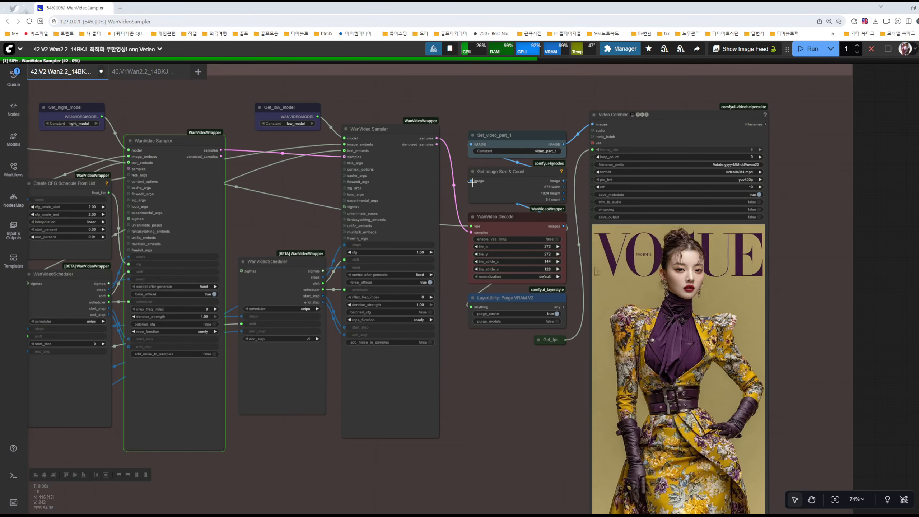
{"action": "scroll", "coordinate": [554, 164], "scroll_direction": "up", "scroll_amount": 5}
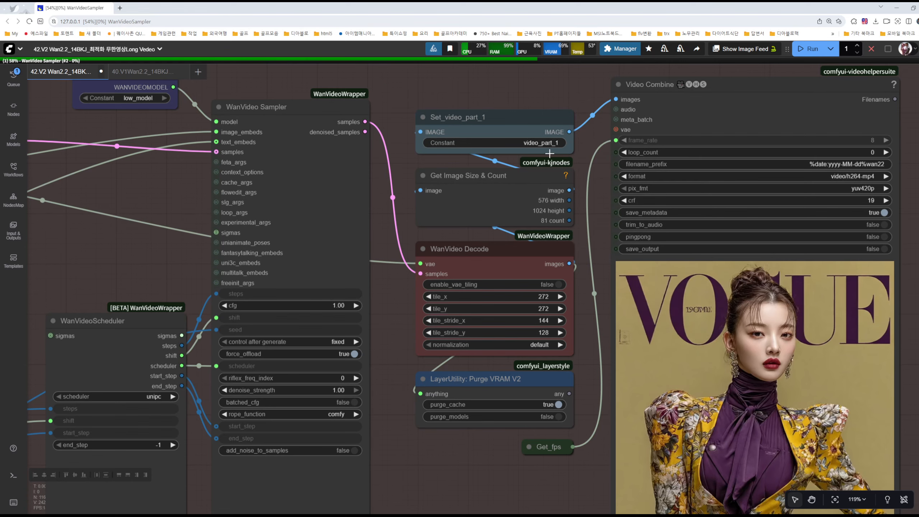
{"action": "scroll", "coordinate": [575, 199], "scroll_direction": "down", "scroll_amount": 7}
Step: Return to the Loop group and check the links from Get_video_part_1 to Get Image Count and For Loop Start
{"action": "left_click_drag", "start_coordinate": [529, 390], "coordinate": [759, 193]}
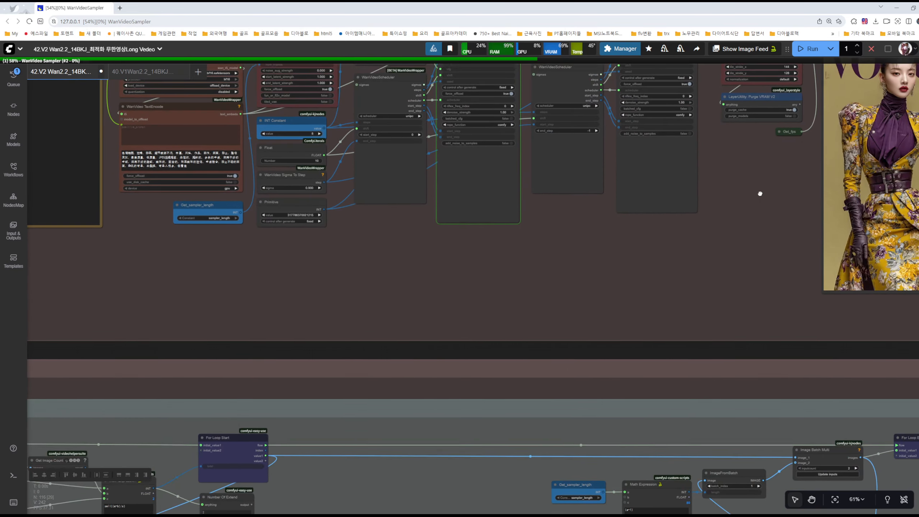
{"action": "left_click_drag", "start_coordinate": [537, 247], "coordinate": [749, 129]}
{"action": "left_click_drag", "start_coordinate": [468, 183], "coordinate": [618, 143]}
{"action": "scroll", "coordinate": [393, 283], "scroll_direction": "up", "scroll_amount": 10}
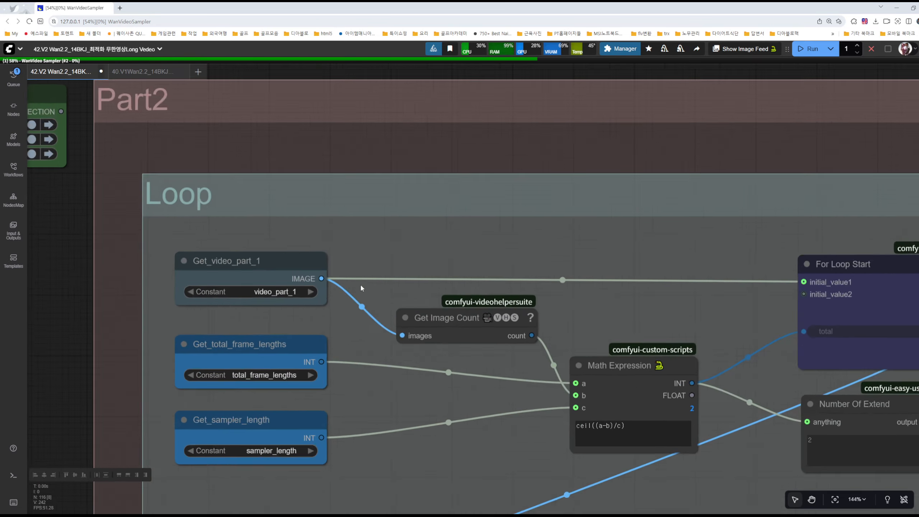
{"action": "scroll", "coordinate": [343, 322], "scroll_direction": "down", "scroll_amount": 4}
{"action": "scroll", "coordinate": [326, 310], "scroll_direction": "down", "scroll_amount": 4}
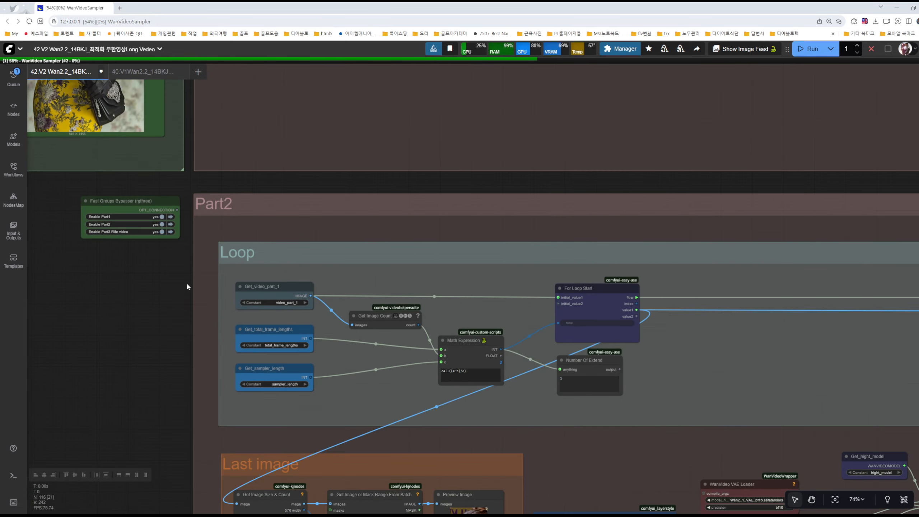
Step: Check the Total Frame Lengths and Length For Each Sampler values in the Setting group
{"action": "left_click_drag", "start_coordinate": [187, 282], "coordinate": [436, 452]}
{"action": "left_click_drag", "start_coordinate": [200, 236], "coordinate": [308, 294]}
{"action": "scroll", "coordinate": [294, 255], "scroll_direction": "down", "scroll_amount": 5}
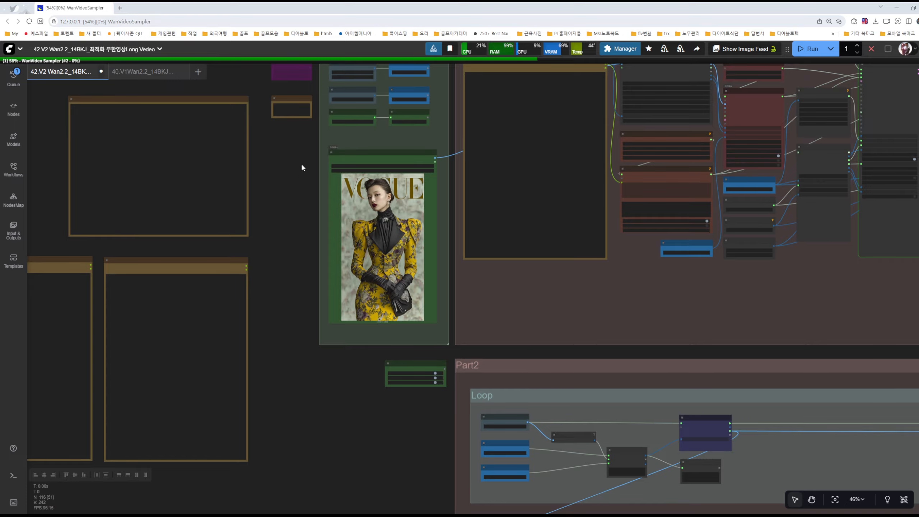
{"action": "left_click_drag", "start_coordinate": [302, 167], "coordinate": [305, 252]}
{"action": "scroll", "coordinate": [315, 252], "scroll_direction": "up", "scroll_amount": 15}
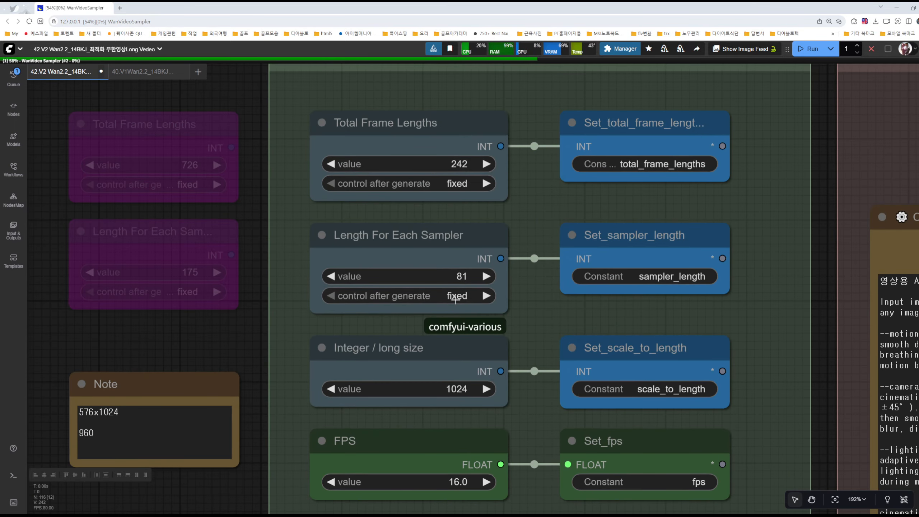
{"action": "scroll", "coordinate": [489, 288], "scroll_direction": "down", "scroll_amount": 2}
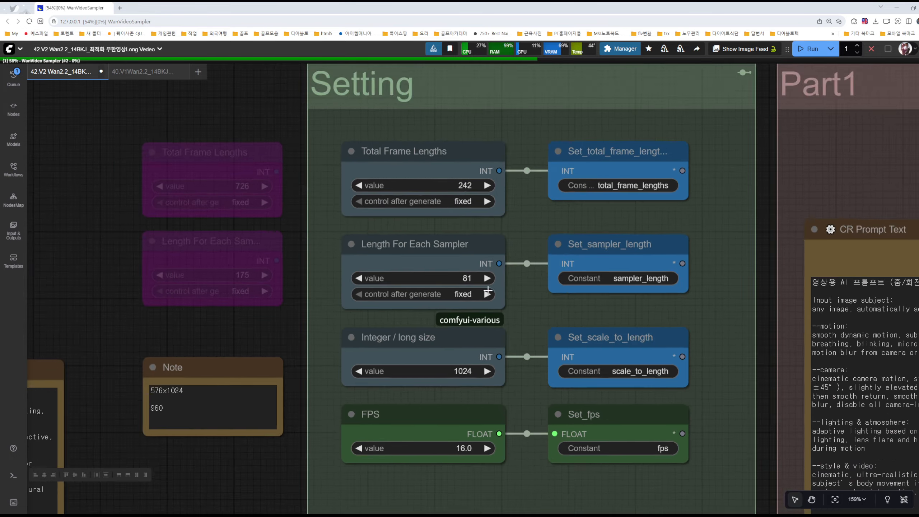
Step: Examine how the Loop group's Math Expression combines frame count, total frame length and sampler length for For Loop Start
{"action": "scroll", "coordinate": [488, 291], "scroll_direction": "down", "scroll_amount": 8}
{"action": "left_click_drag", "start_coordinate": [349, 433], "coordinate": [238, 134]}
{"action": "left_click_drag", "start_coordinate": [710, 361], "coordinate": [415, 136]}
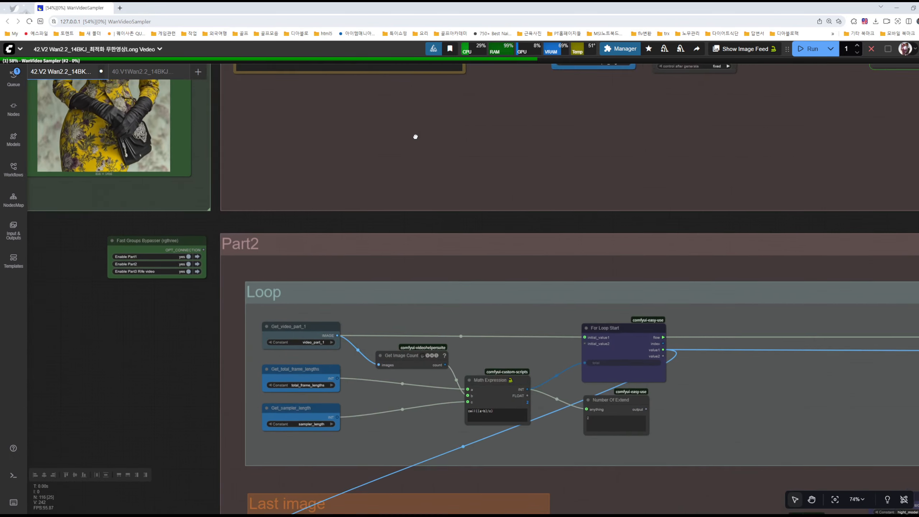
{"action": "left_click_drag", "start_coordinate": [623, 266], "coordinate": [476, 220]}
{"action": "scroll", "coordinate": [492, 222], "scroll_direction": "down", "scroll_amount": 3}
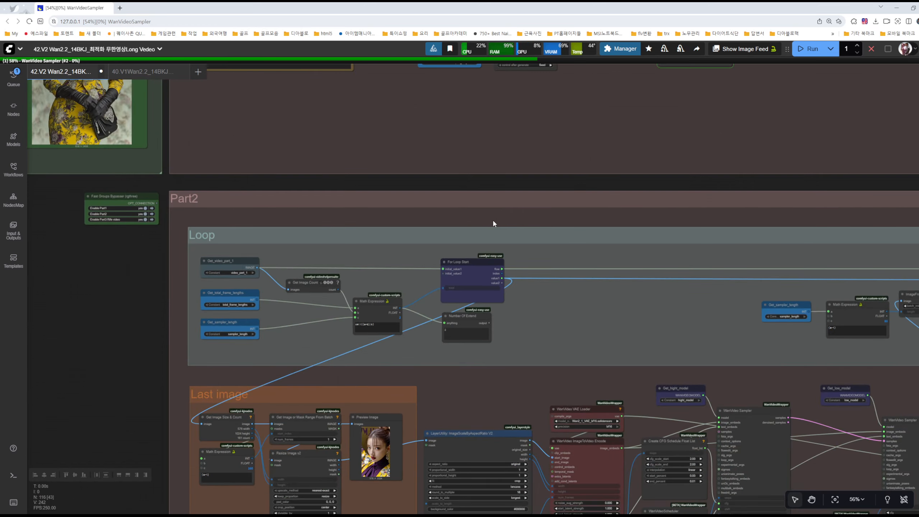
{"action": "scroll", "coordinate": [493, 219], "scroll_direction": "down", "scroll_amount": 2}
{"action": "scroll", "coordinate": [429, 214], "scroll_direction": "up", "scroll_amount": 4}
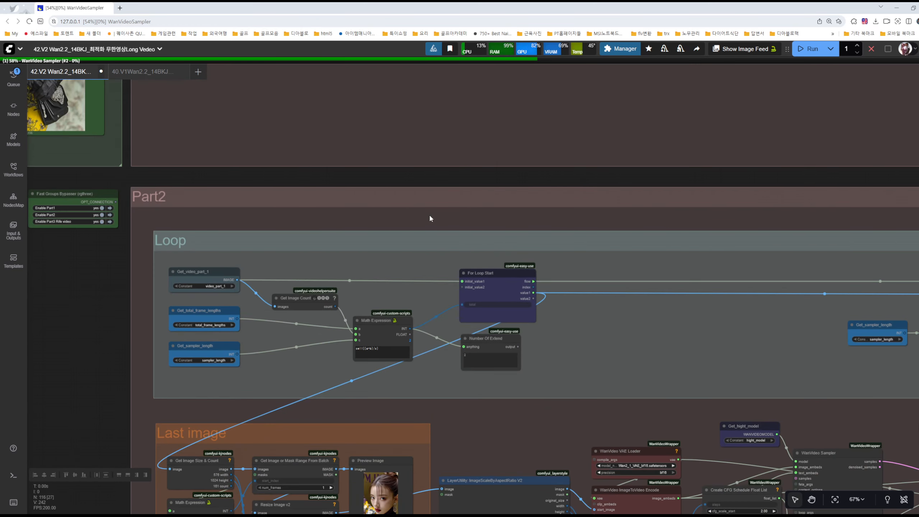
{"action": "scroll", "coordinate": [356, 396], "scroll_direction": "up", "scroll_amount": 4}
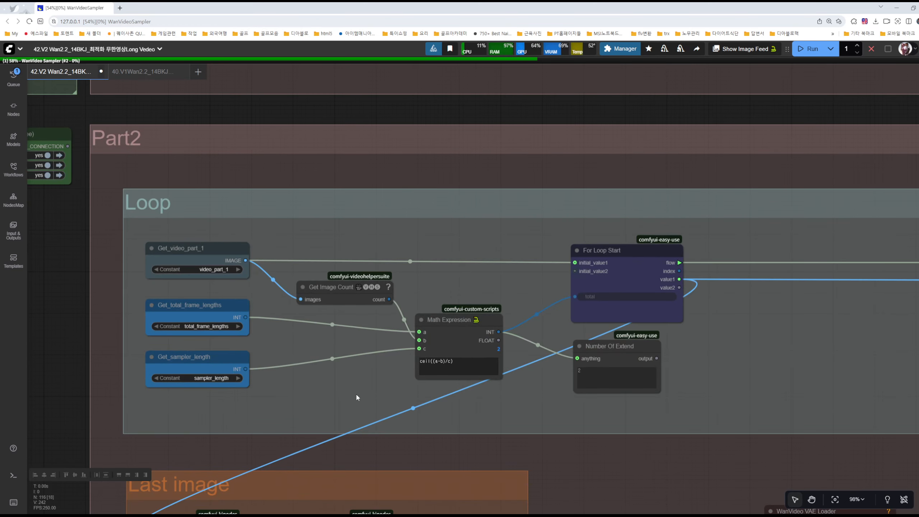
Step: Follow the Loop group from For Loop Start to its end nodes and survey the Part2 nodes below it
{"action": "scroll", "coordinate": [705, 470], "scroll_direction": "down", "scroll_amount": 6}
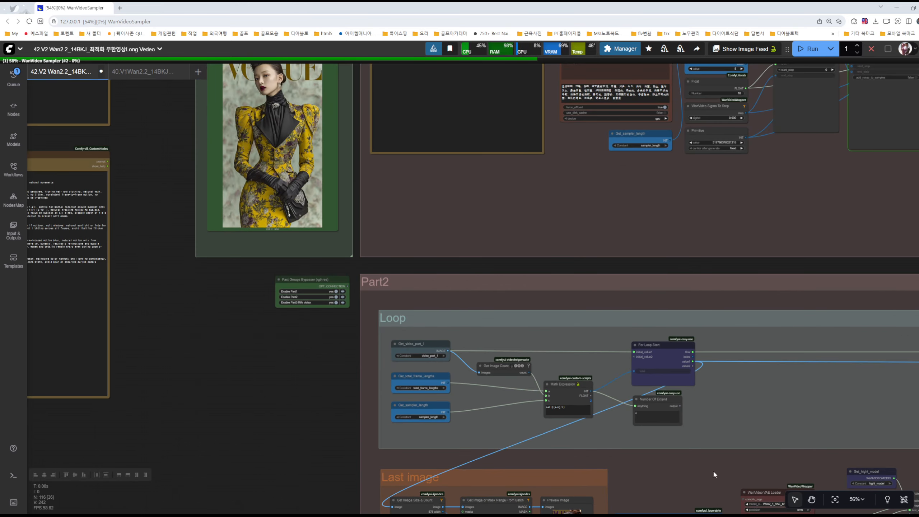
{"action": "left_click_drag", "start_coordinate": [713, 470], "coordinate": [345, 385]}
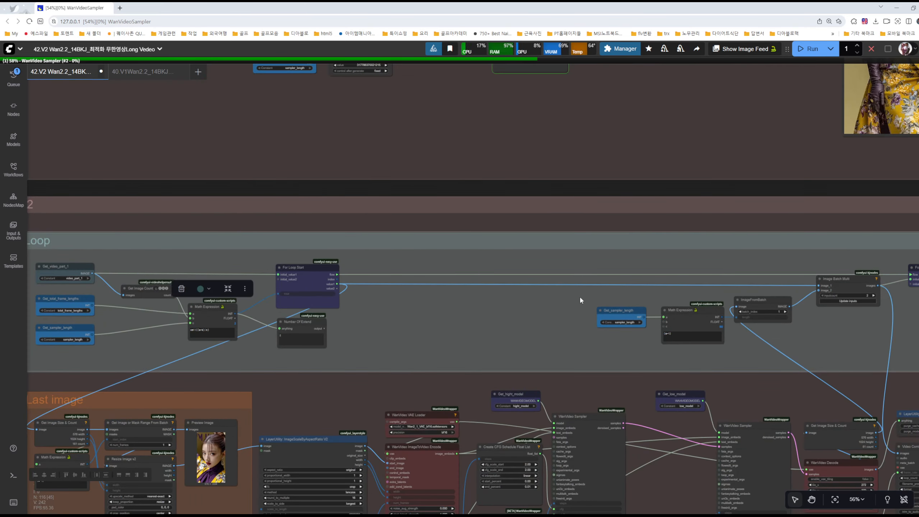
{"action": "scroll", "coordinate": [630, 387], "scroll_direction": "down", "scroll_amount": 8}
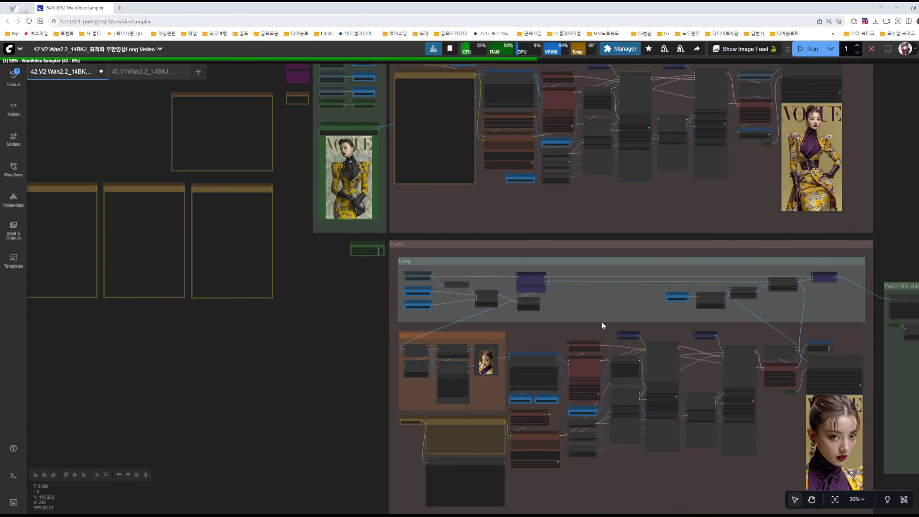
{"action": "scroll", "coordinate": [756, 324], "scroll_direction": "up", "scroll_amount": 5}
{"action": "scroll", "coordinate": [755, 329], "scroll_direction": "down", "scroll_amount": 3}
{"action": "left_click_drag", "start_coordinate": [705, 276], "coordinate": [636, 283]}
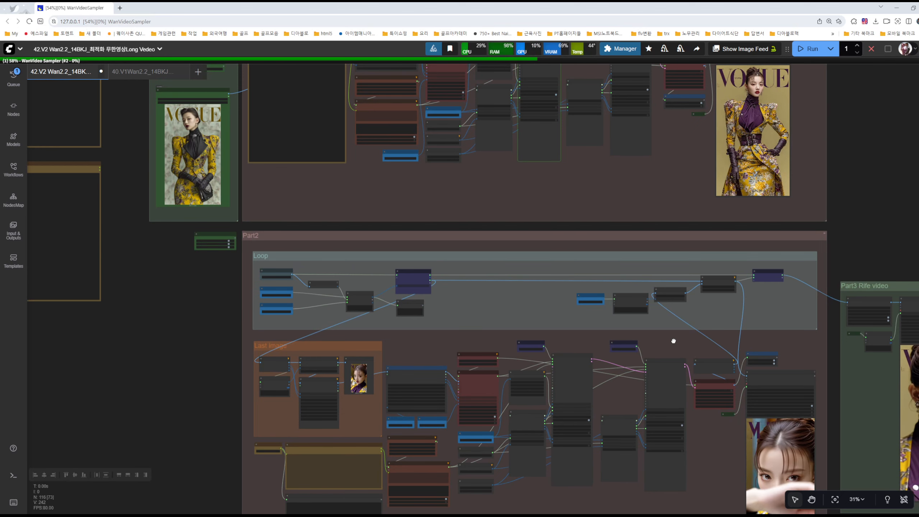
Step: Return from Part2 to the Setting group and check the Total Frame Lengths value
{"action": "left_click_drag", "start_coordinate": [673, 341], "coordinate": [590, 358]}
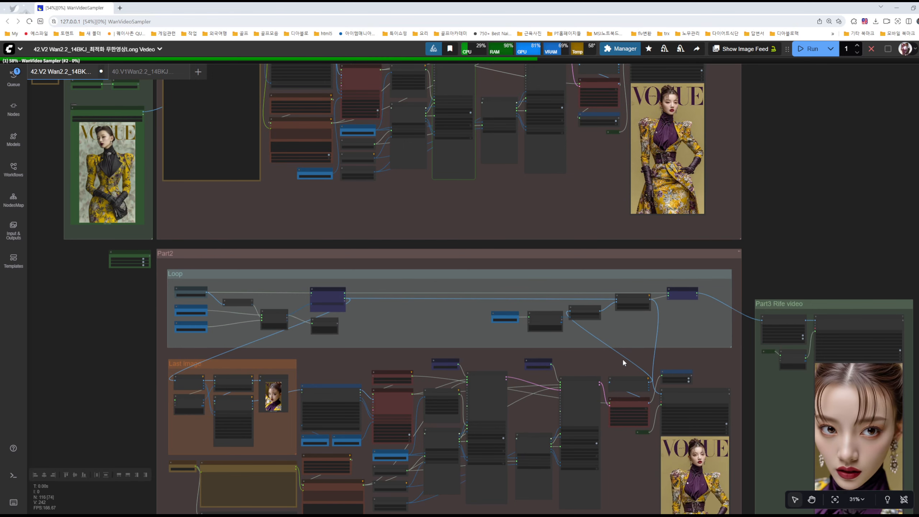
{"action": "left_click_drag", "start_coordinate": [93, 298], "coordinate": [271, 402]}
{"action": "scroll", "coordinate": [237, 254], "scroll_direction": "up", "scroll_amount": 3}
{"action": "left_click_drag", "start_coordinate": [214, 158], "coordinate": [236, 345]}
{"action": "scroll", "coordinate": [283, 275], "scroll_direction": "up", "scroll_amount": 4}
{"action": "left_click_drag", "start_coordinate": [283, 270], "coordinate": [260, 139]}
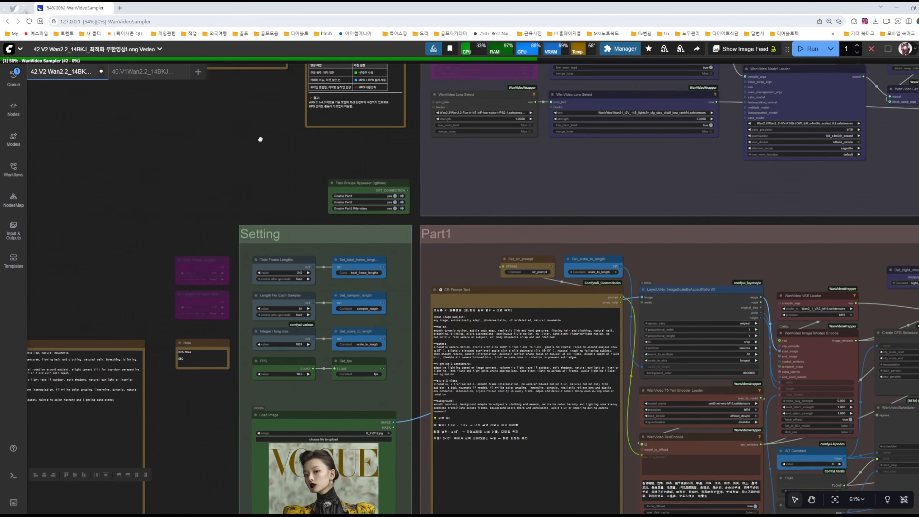
{"action": "scroll", "coordinate": [279, 207], "scroll_direction": "up", "scroll_amount": 14}
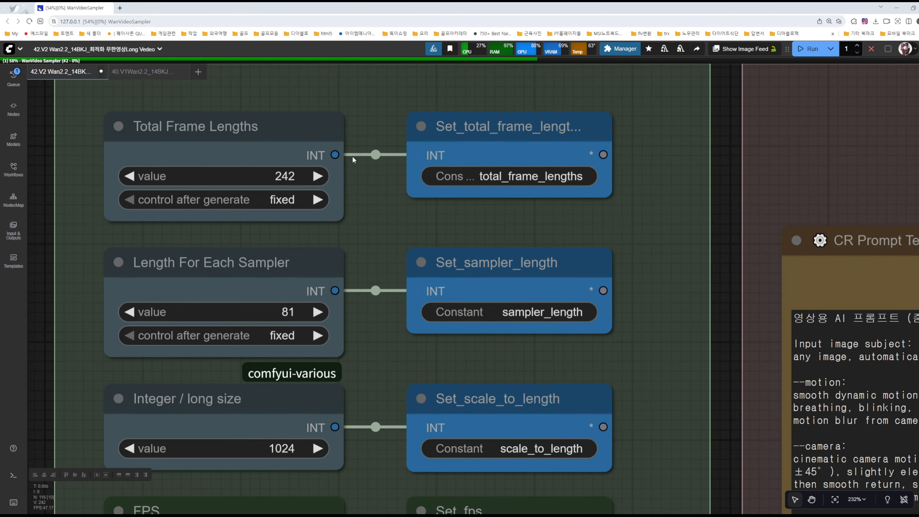
{"action": "scroll", "coordinate": [356, 202], "scroll_direction": "up", "scroll_amount": 1}
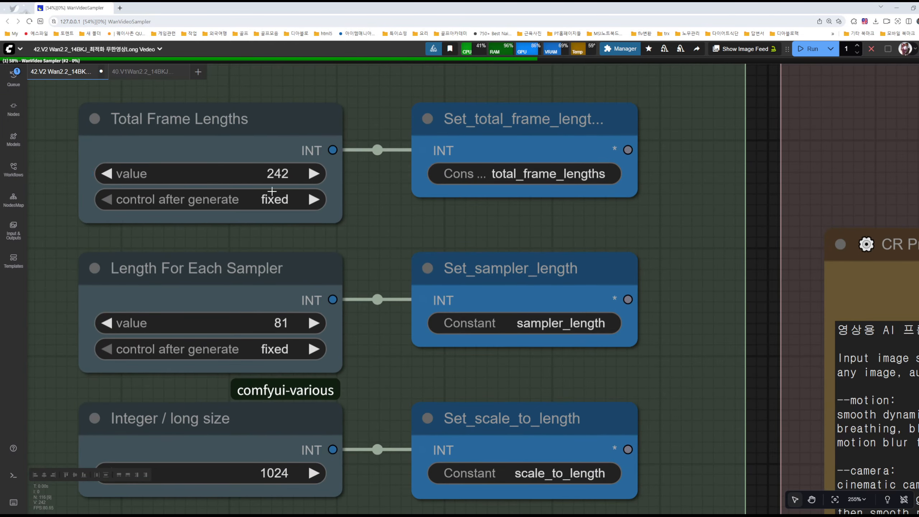
Step: Review the Length For Each Sampler, Integer / long size and FPS values in the Setting group
{"action": "left_click_drag", "start_coordinate": [366, 231], "coordinate": [369, 141]}
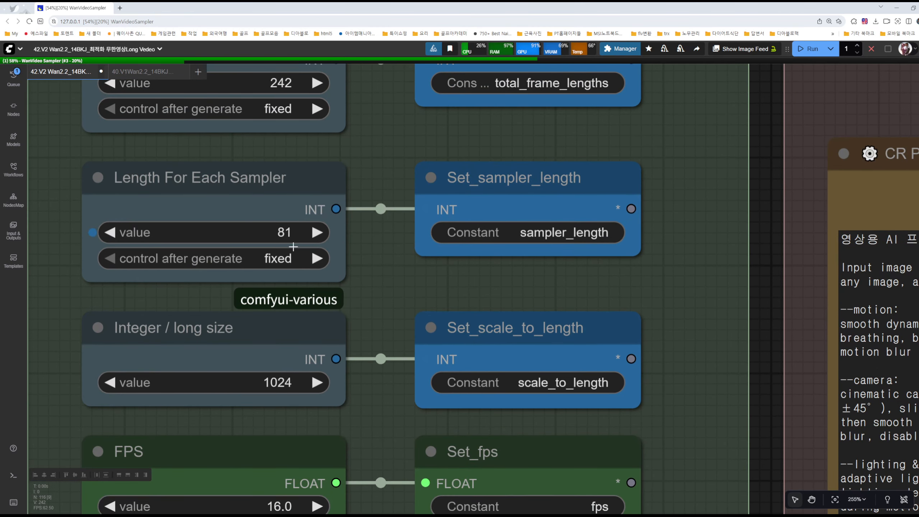
{"action": "left_click_drag", "start_coordinate": [386, 301], "coordinate": [410, 203]}
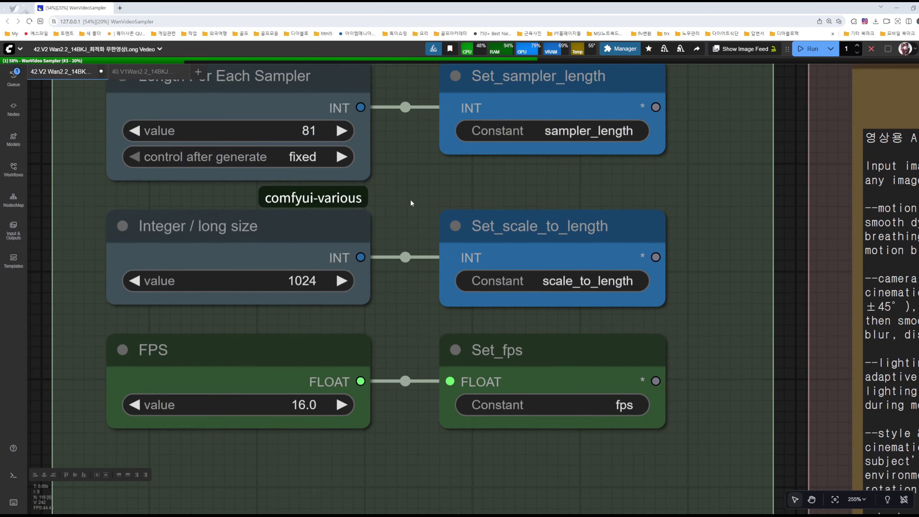
{"action": "scroll", "coordinate": [410, 203], "scroll_direction": "down", "scroll_amount": 1}
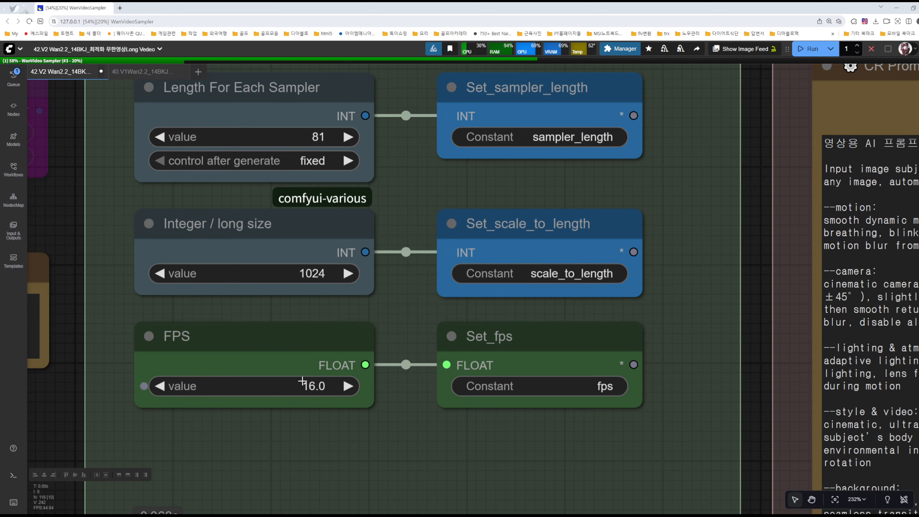
{"action": "left_click_drag", "start_coordinate": [414, 312], "coordinate": [406, 407]}
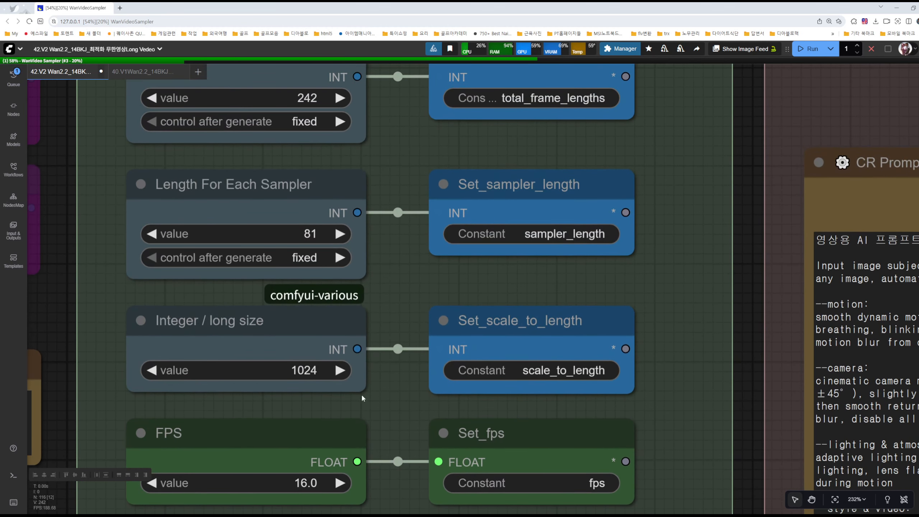
{"action": "left_click_drag", "start_coordinate": [409, 320], "coordinate": [415, 433]}
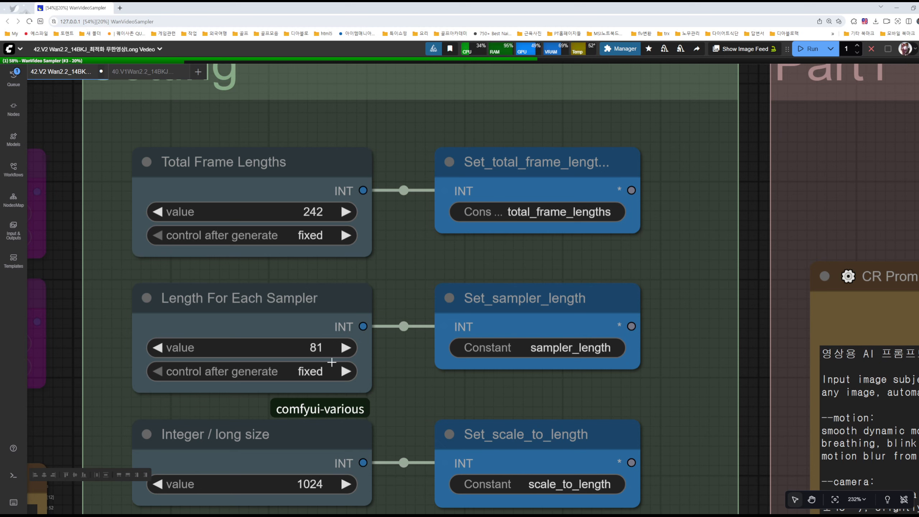
Step: Switch to the Calculator, move it clear of the setting values, and enter 81 as the sampler length
{"action": "left_click", "coordinate": [431, 515]}
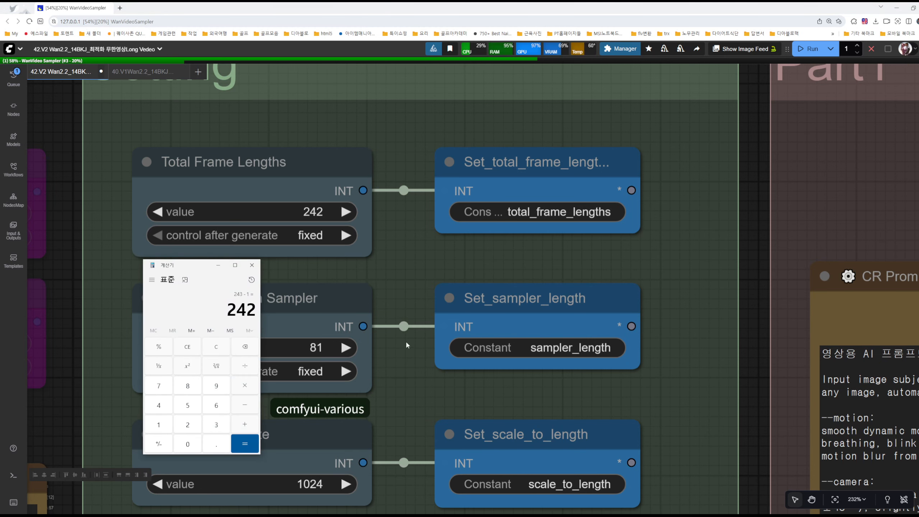
{"action": "left_click_drag", "start_coordinate": [201, 270], "coordinate": [613, 173]}
{"action": "left_click", "coordinate": [629, 249]}
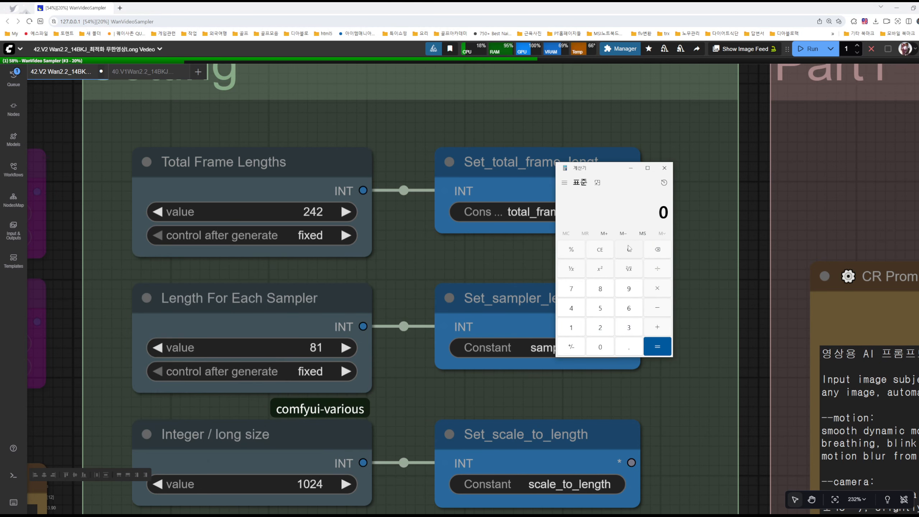
{"action": "left_click", "coordinate": [606, 289]}
{"action": "left_click", "coordinate": [576, 324]}
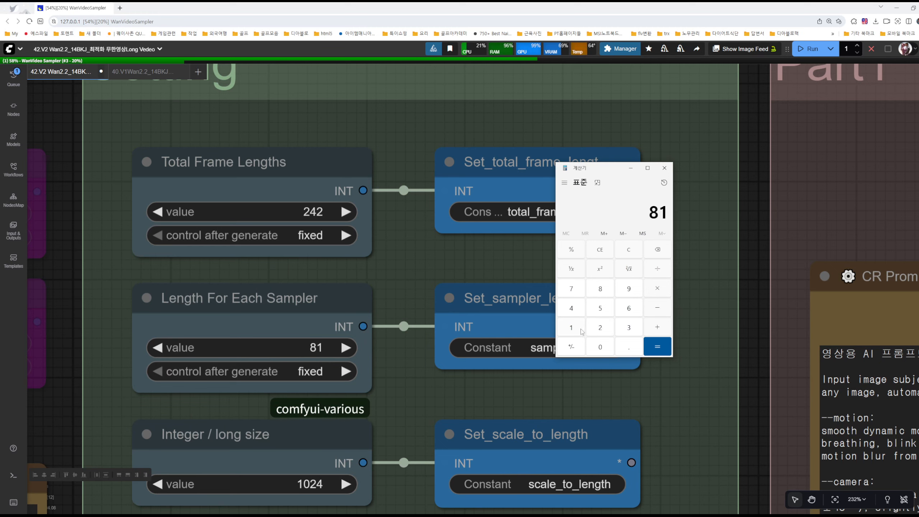
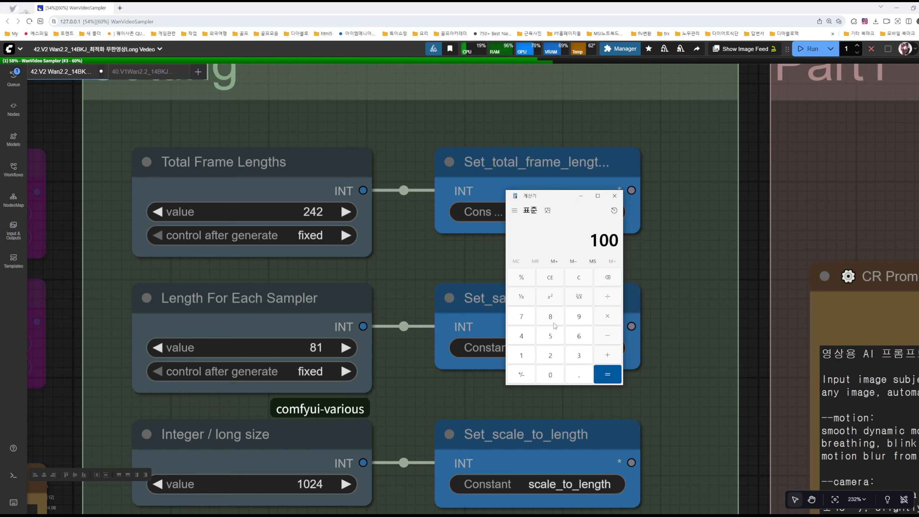
Step: Replace the calculator entry with 70 and reposition the calculator over the workflow
{"action": "left_click", "coordinate": [581, 278]}
{"action": "left_click", "coordinate": [529, 315]}
{"action": "left_click", "coordinate": [549, 373]}
{"action": "left_click_drag", "start_coordinate": [544, 203], "coordinate": [430, 118]}
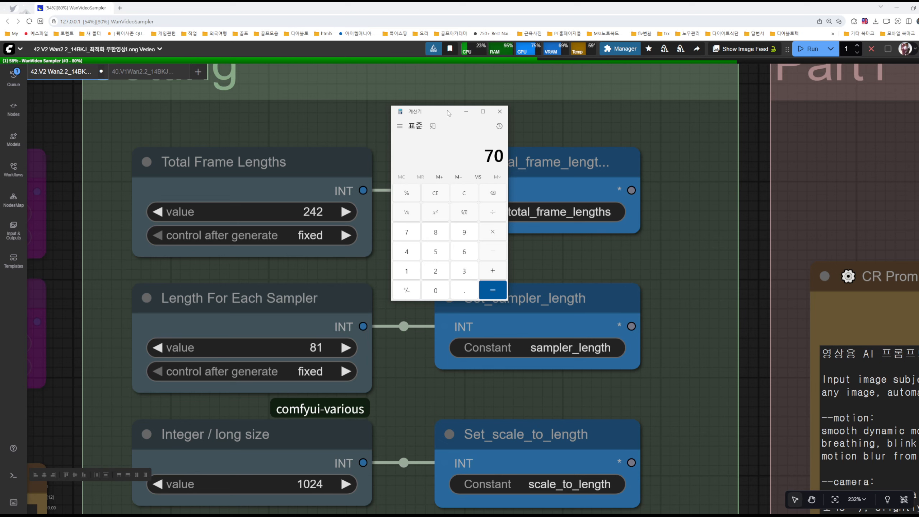
{"action": "left_click_drag", "start_coordinate": [448, 110], "coordinate": [499, 215]}
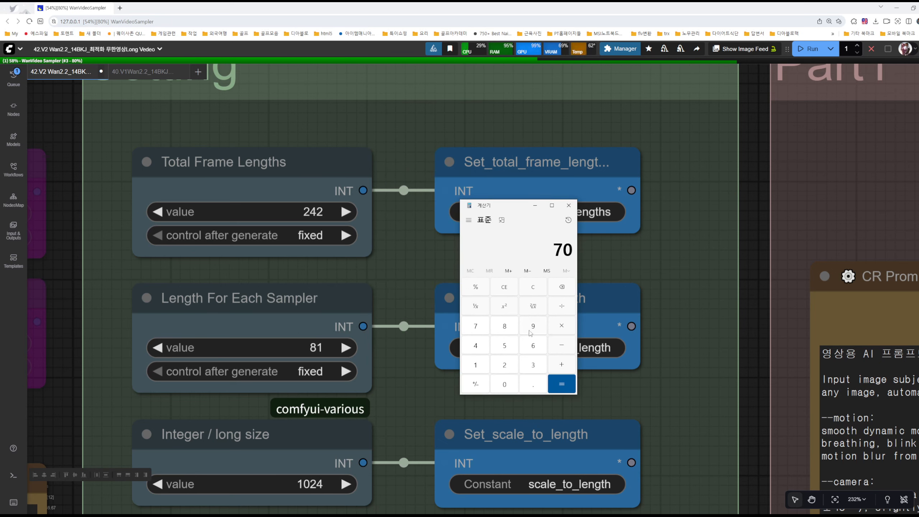
Step: Replace the calculator entry with 90
{"action": "left_click", "coordinate": [533, 287]}
{"action": "left_click", "coordinate": [532, 326]}
{"action": "left_click", "coordinate": [505, 384]}
{"action": "left_click_drag", "start_coordinate": [508, 206], "coordinate": [504, 183]}
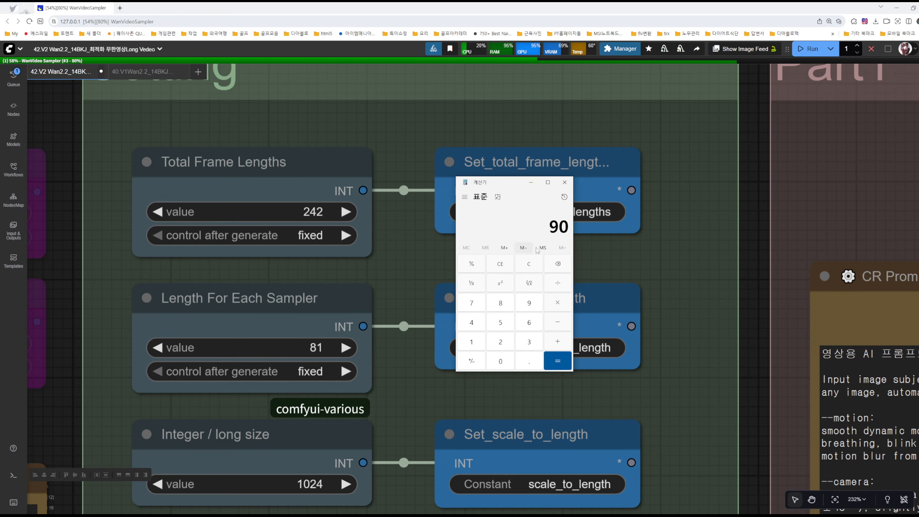
Step: Calculate 81 × 2 and subtract 1 for the total frame length, then minimize the calculator
{"action": "left_click", "coordinate": [528, 269]}
{"action": "left_click", "coordinate": [501, 306]}
{"action": "left_click", "coordinate": [470, 342]}
{"action": "left_click", "coordinate": [558, 302]}
{"action": "left_click", "coordinate": [508, 342]}
{"action": "left_click", "coordinate": [557, 361]}
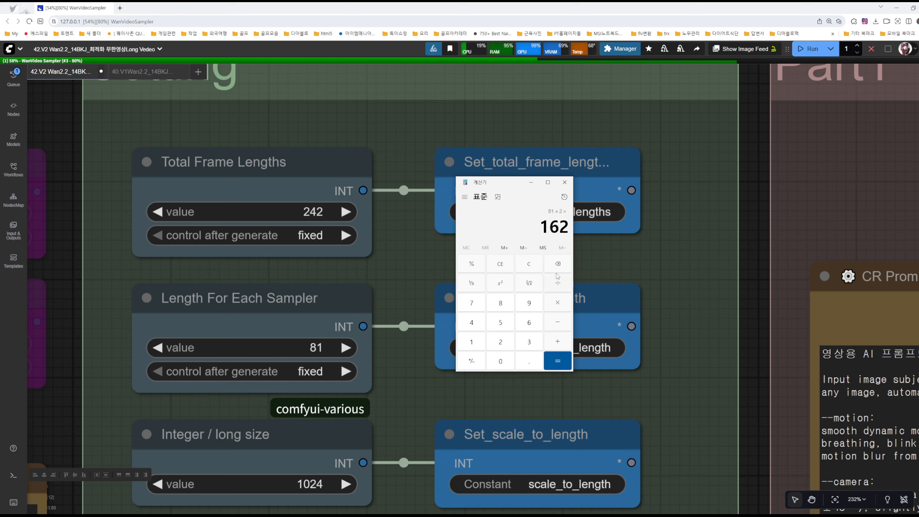
{"action": "left_click", "coordinate": [558, 321]}
{"action": "left_click", "coordinate": [471, 342]}
{"action": "left_click", "coordinate": [557, 361]}
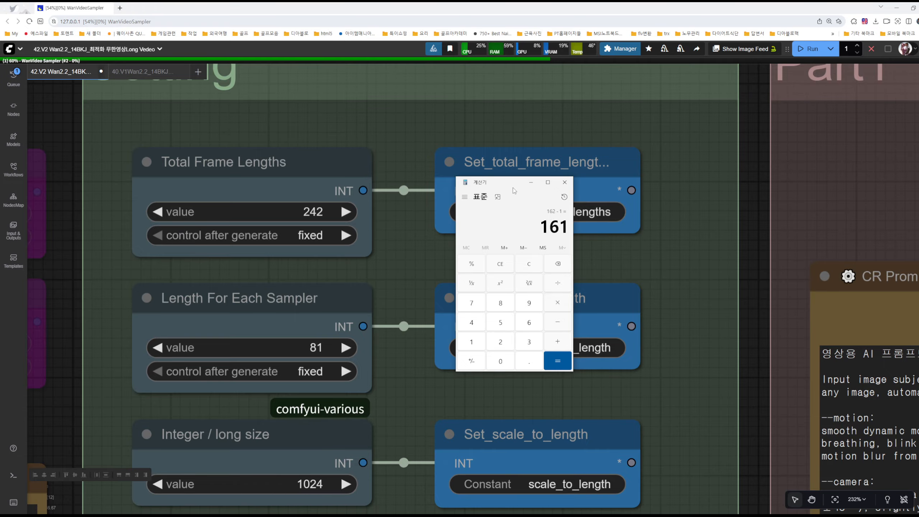
{"action": "left_click", "coordinate": [531, 182]}
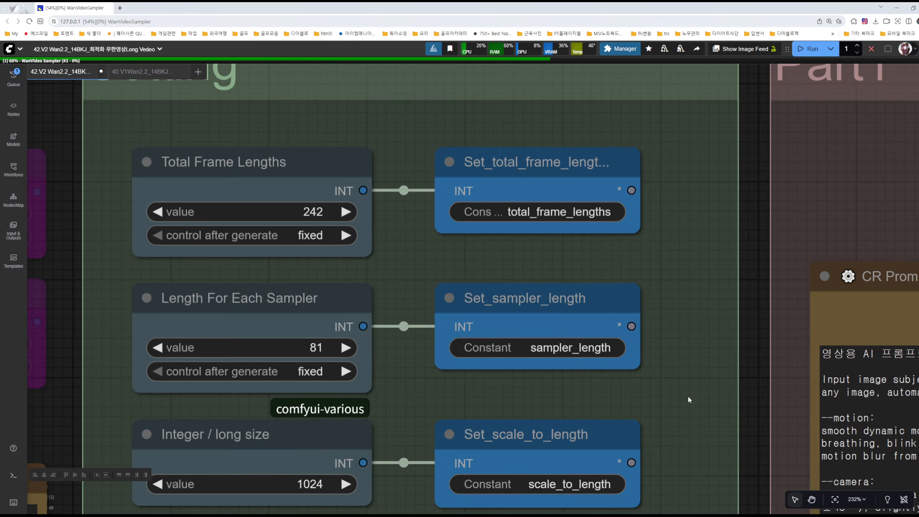
Step: Return to Part2's Loop group and examine the total frame and sampler length nodes feeding the Math Expression
{"action": "scroll", "coordinate": [696, 374], "scroll_direction": "down", "scroll_amount": 6}
{"action": "scroll", "coordinate": [696, 373], "scroll_direction": "down", "scroll_amount": 5}
{"action": "left_click_drag", "start_coordinate": [694, 399], "coordinate": [349, 148]}
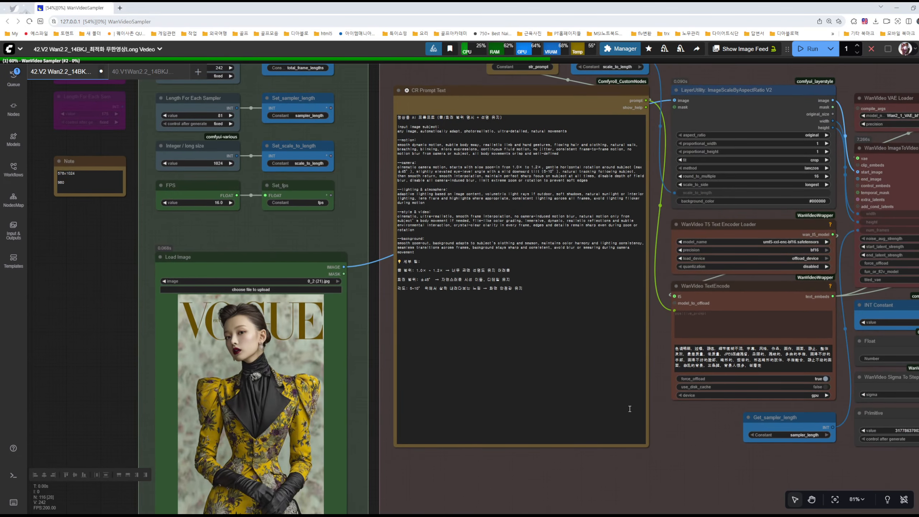
{"action": "scroll", "coordinate": [626, 405], "scroll_direction": "down", "scroll_amount": 3}
{"action": "left_click_drag", "start_coordinate": [688, 453], "coordinate": [430, 244]}
{"action": "scroll", "coordinate": [357, 235], "scroll_direction": "down", "scroll_amount": 4}
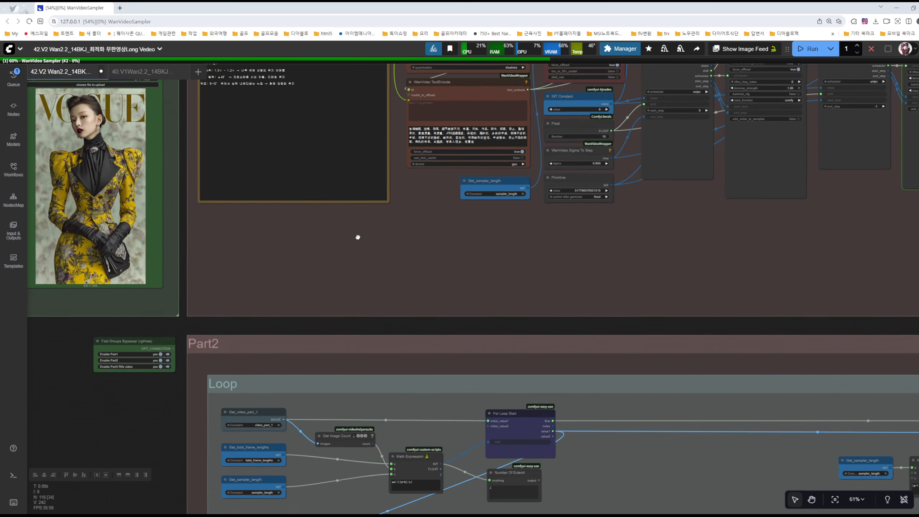
{"action": "scroll", "coordinate": [379, 332], "scroll_direction": "up", "scroll_amount": 9}
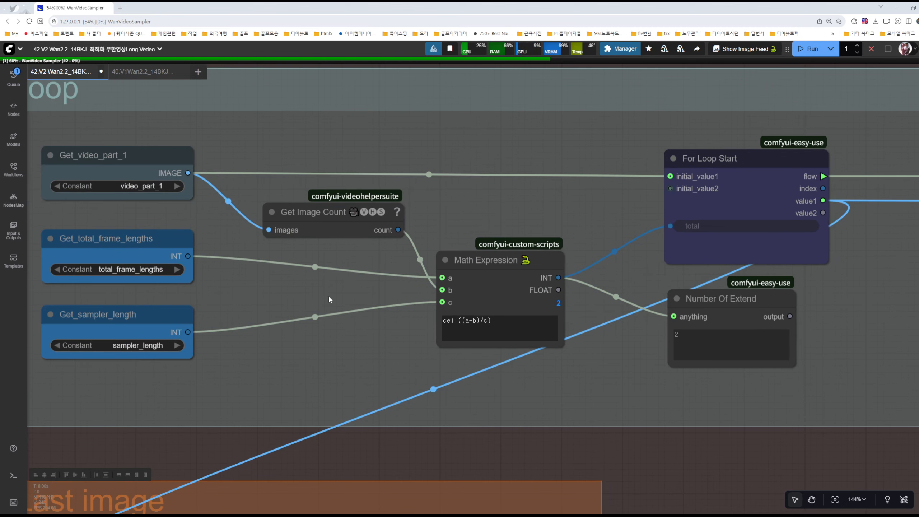
{"action": "scroll", "coordinate": [327, 299], "scroll_direction": "up", "scroll_amount": 1}
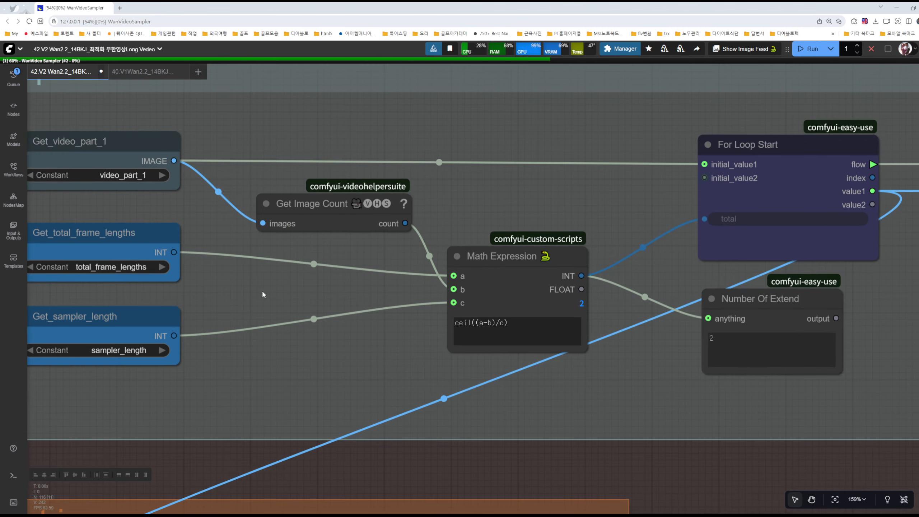
{"action": "left_click_drag", "start_coordinate": [143, 293], "coordinate": [283, 297]}
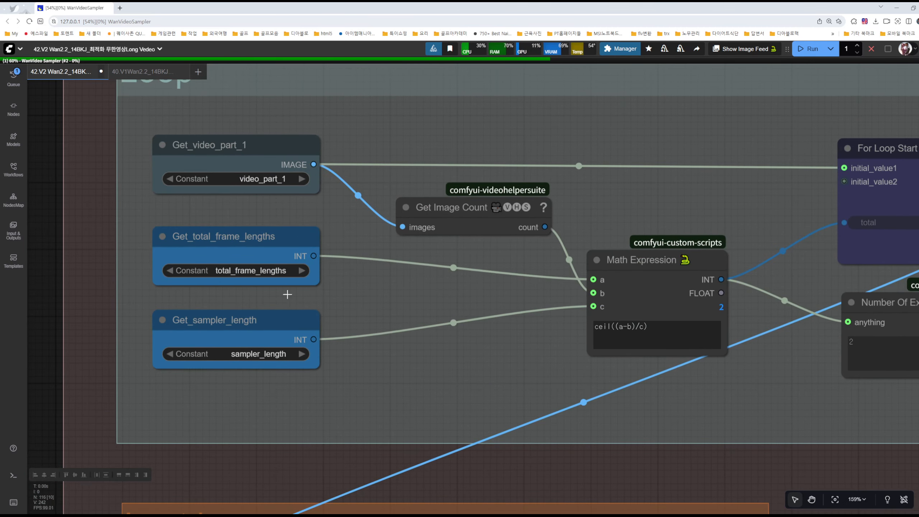
Step: Compare the Setting group's frame lengths with the Loop group's ceil((a-b)/c) expression and its For Loop Start link
{"action": "scroll", "coordinate": [275, 267], "scroll_direction": "down", "scroll_amount": 18}
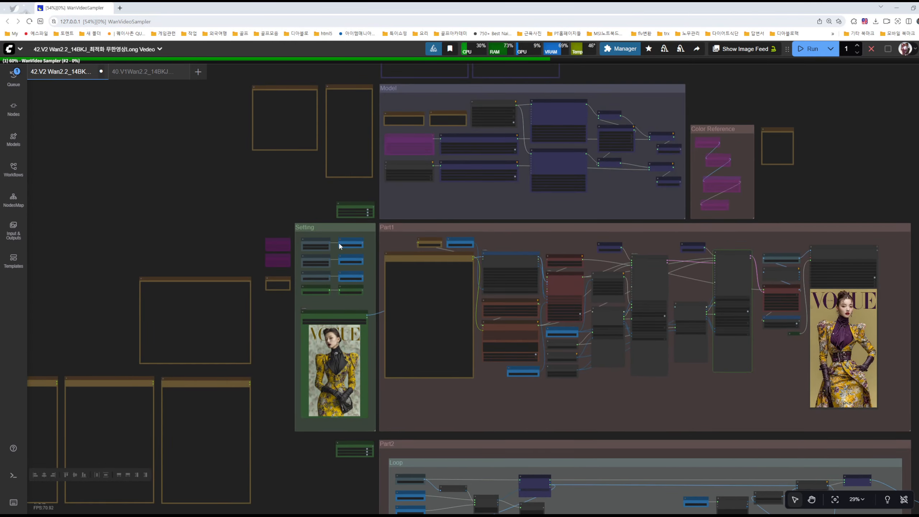
{"action": "scroll", "coordinate": [325, 247], "scroll_direction": "up", "scroll_amount": 15}
{"action": "scroll", "coordinate": [309, 250], "scroll_direction": "down", "scroll_amount": 10}
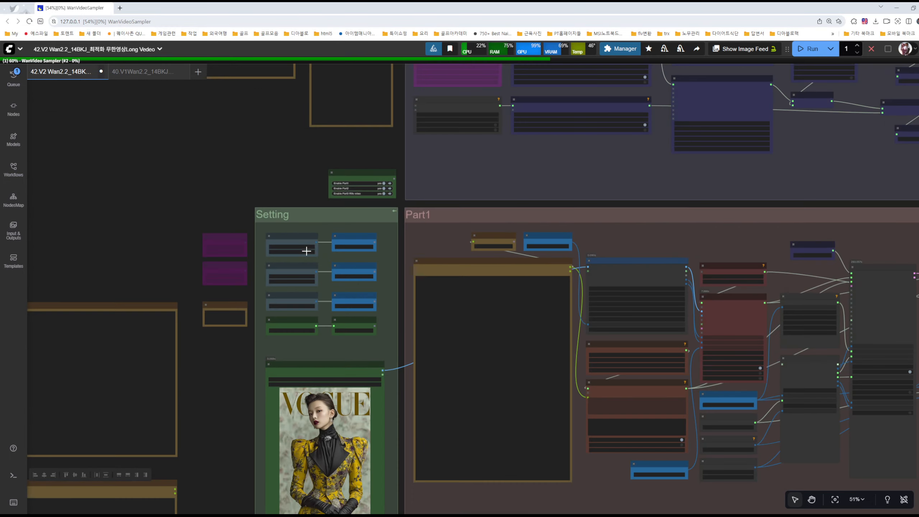
{"action": "left_click_drag", "start_coordinate": [409, 406], "coordinate": [318, 179]}
{"action": "scroll", "coordinate": [336, 287], "scroll_direction": "up", "scroll_amount": 4}
{"action": "scroll", "coordinate": [336, 291], "scroll_direction": "up", "scroll_amount": 10}
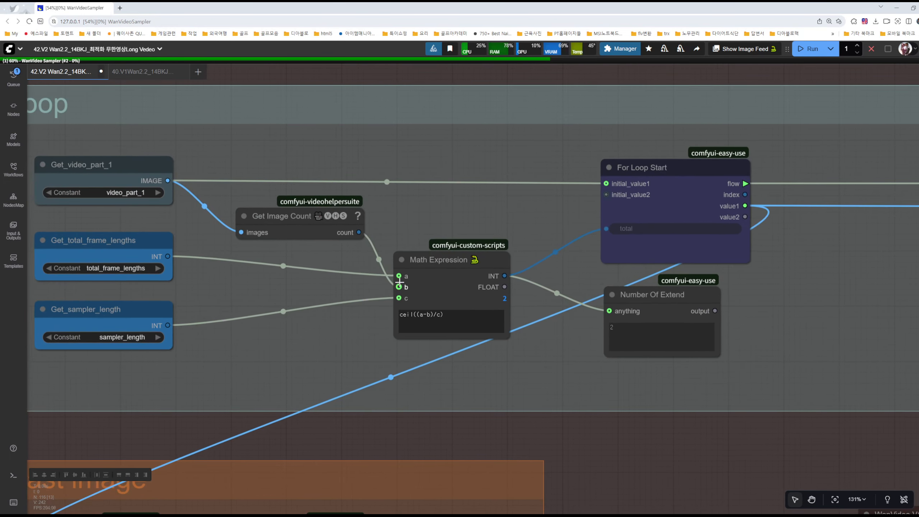
{"action": "scroll", "coordinate": [399, 281], "scroll_direction": "up", "scroll_amount": 8}
{"action": "scroll", "coordinate": [433, 314], "scroll_direction": "down", "scroll_amount": 6}
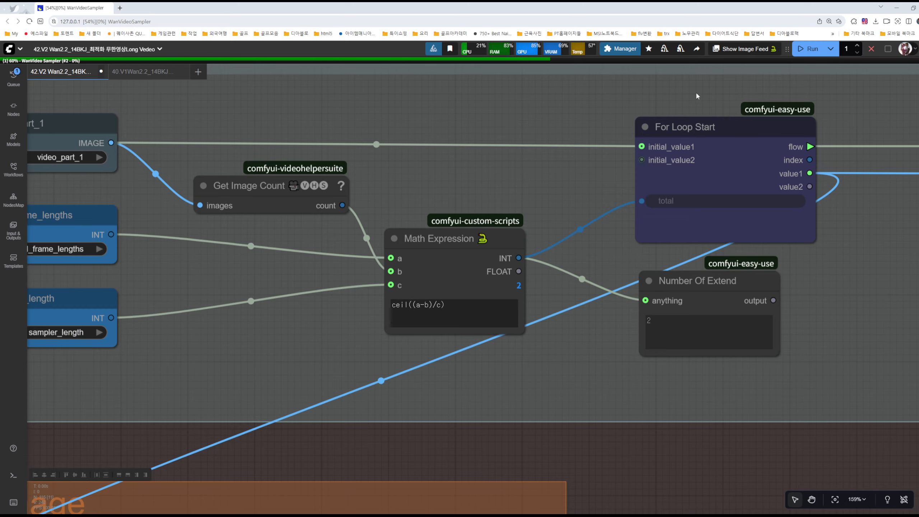
Step: Go back to the Setting group and recheck the Total Frame Lengths and Length For Each Sampler values
{"action": "scroll", "coordinate": [594, 198], "scroll_direction": "down", "scroll_amount": 10}
{"action": "left_click_drag", "start_coordinate": [760, 111], "coordinate": [564, 334]}
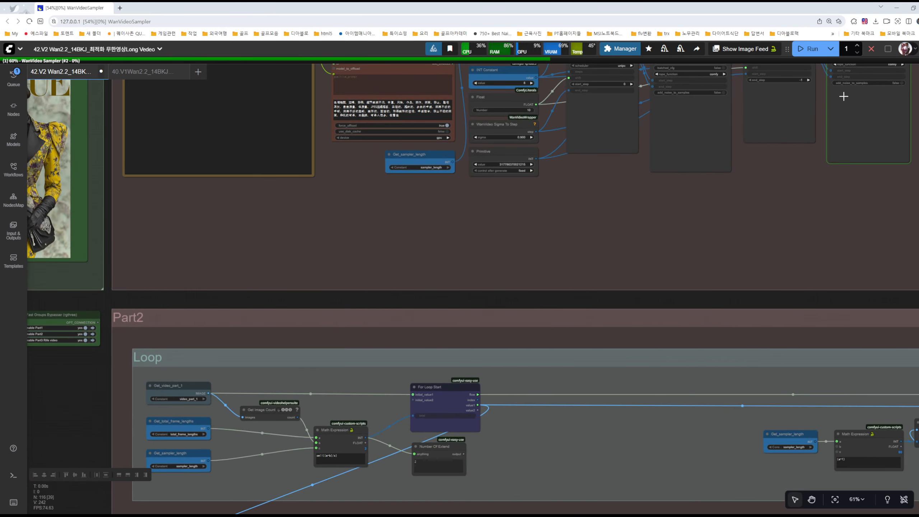
{"action": "left_click_drag", "start_coordinate": [301, 221], "coordinate": [777, 384]}
{"action": "scroll", "coordinate": [476, 105], "scroll_direction": "up", "scroll_amount": 12}
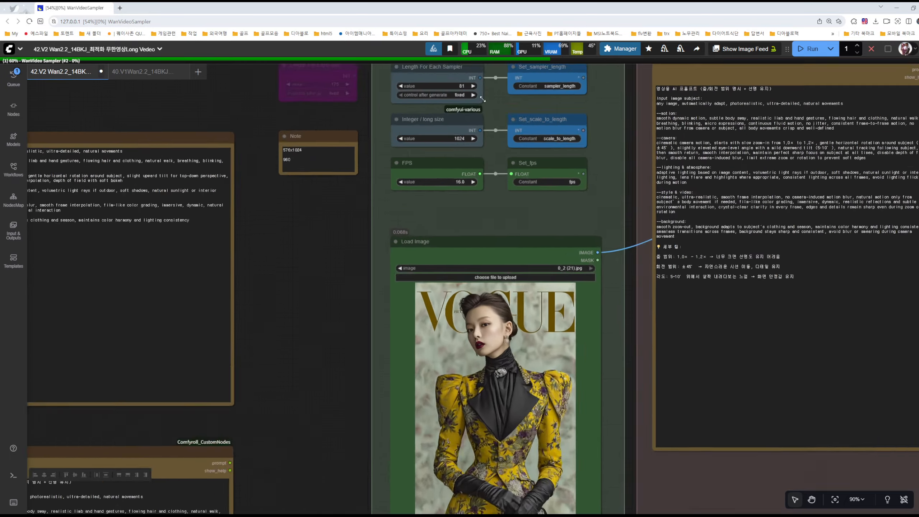
{"action": "scroll", "coordinate": [520, 310], "scroll_direction": "down", "scroll_amount": 12}
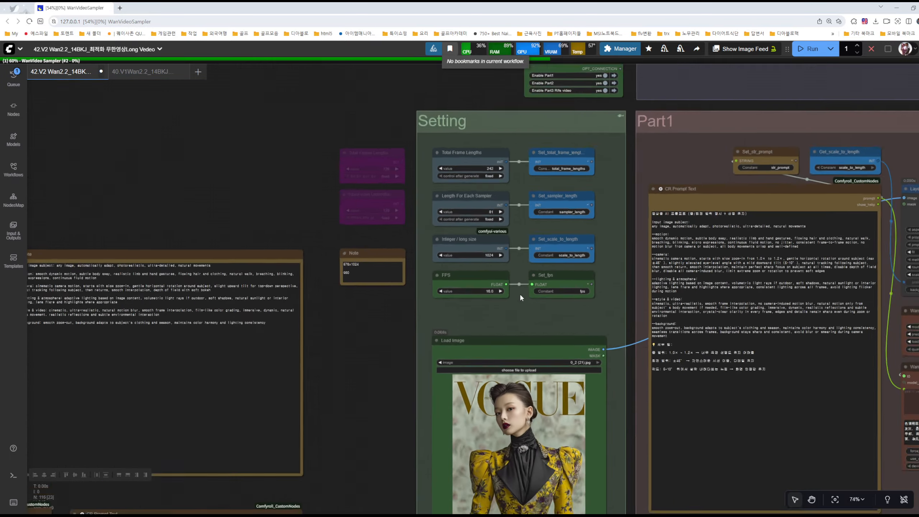
{"action": "scroll", "coordinate": [462, 258], "scroll_direction": "up", "scroll_amount": 10}
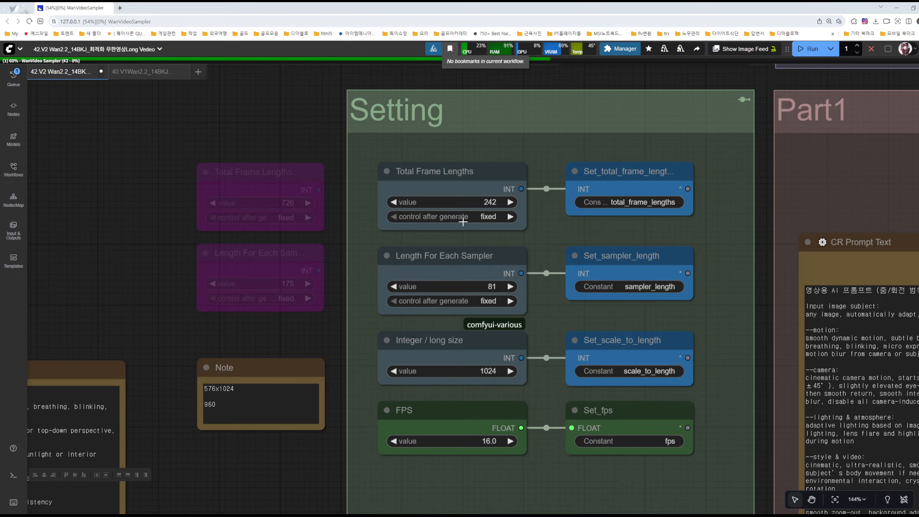
{"action": "scroll", "coordinate": [485, 315], "scroll_direction": "down", "scroll_amount": 9}
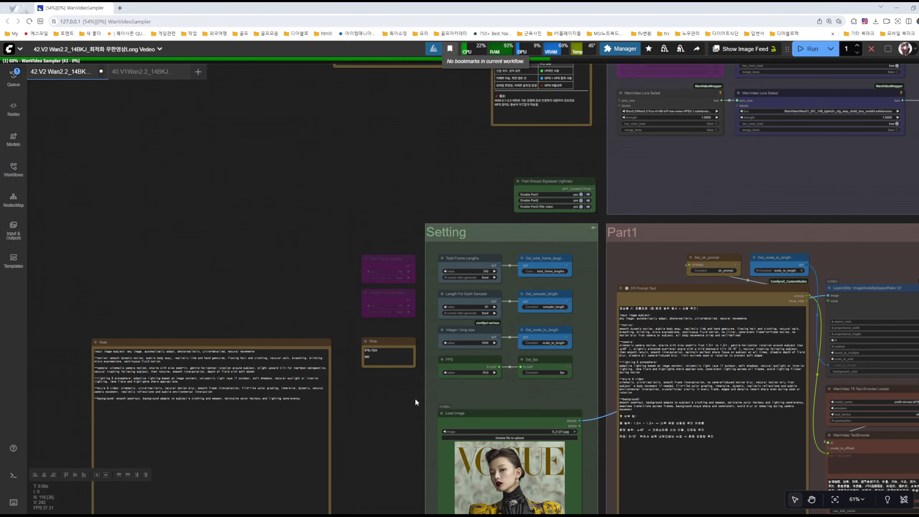
Step: Return to the Loop group and inspect the Math Expression's a, b and c inputs
{"action": "left_click_drag", "start_coordinate": [380, 290], "coordinate": [357, 73]}
{"action": "left_click_drag", "start_coordinate": [458, 402], "coordinate": [305, 301]}
{"action": "scroll", "coordinate": [563, 348], "scroll_direction": "up", "scroll_amount": 10}
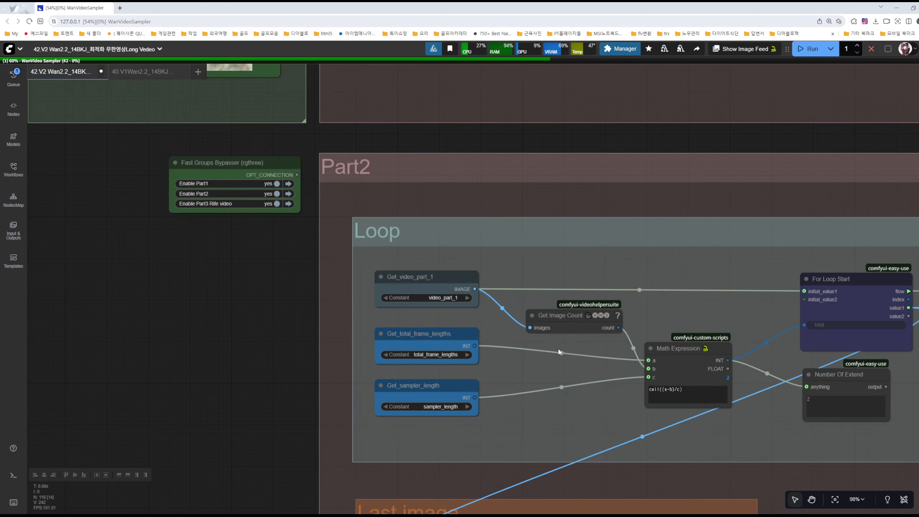
{"action": "left_click_drag", "start_coordinate": [718, 432], "coordinate": [551, 385]}
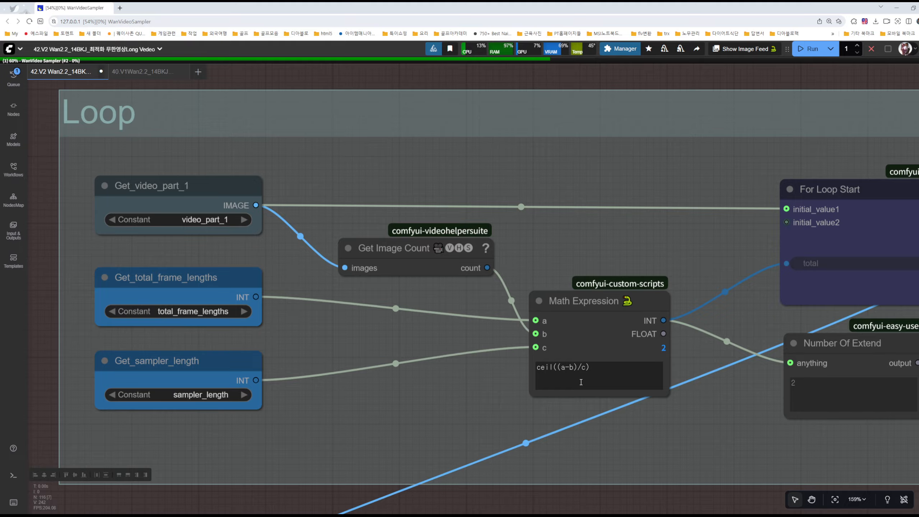
Step: Return to the Setting group and recheck the Length For Each Sampler, long size and FPS nodes
{"action": "scroll", "coordinate": [575, 381], "scroll_direction": "down", "scroll_amount": 1}
{"action": "scroll", "coordinate": [233, 397], "scroll_direction": "down", "scroll_amount": 13}
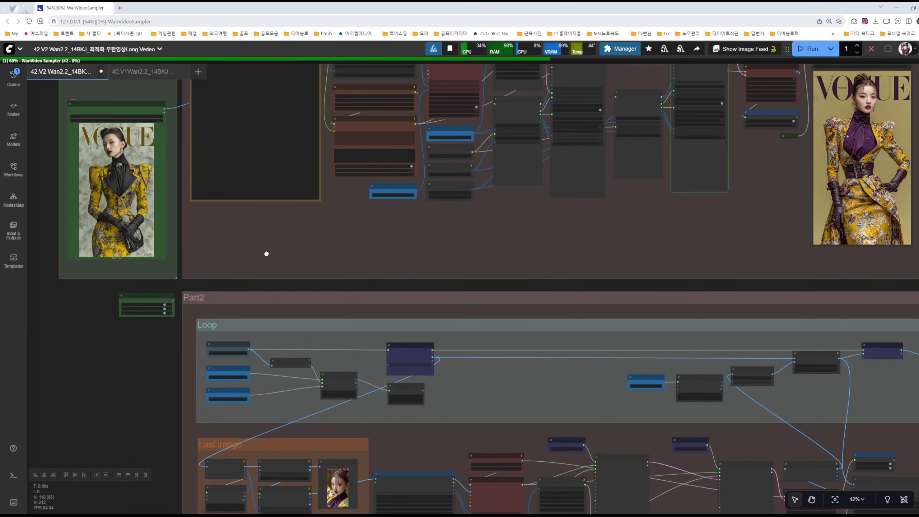
{"action": "left_click_drag", "start_coordinate": [267, 253], "coordinate": [457, 466]}
{"action": "scroll", "coordinate": [318, 273], "scroll_direction": "up", "scroll_amount": 16}
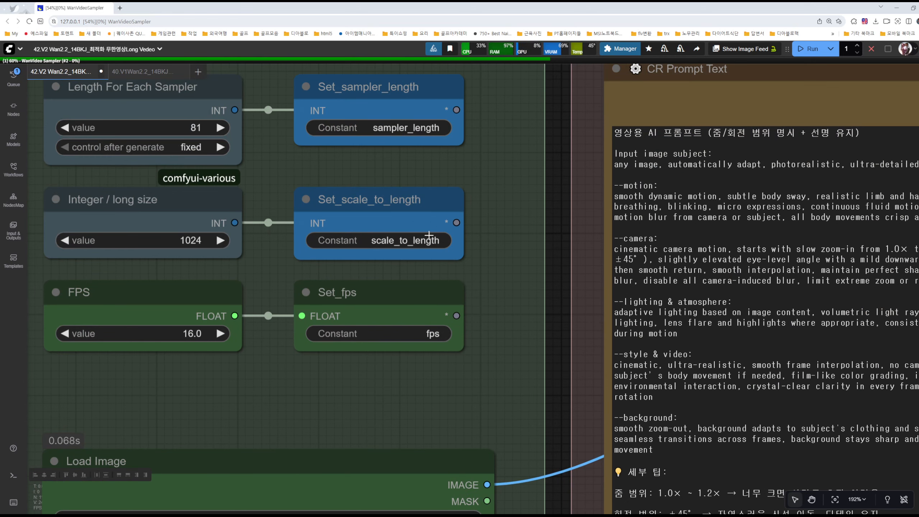
{"action": "scroll", "coordinate": [517, 250], "scroll_direction": "down", "scroll_amount": 2}
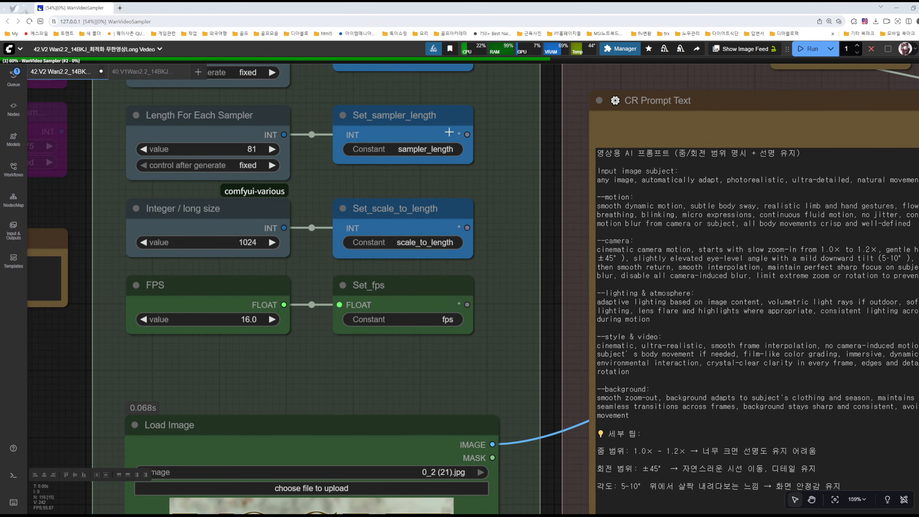
Step: Go back to Part2's Loop group and examine the Math Expression output feeding For Loop Start and Number Of Extend
{"action": "scroll", "coordinate": [317, 148], "scroll_direction": "down", "scroll_amount": 7}
{"action": "left_click_drag", "start_coordinate": [154, 308], "coordinate": [170, 130]}
{"action": "scroll", "coordinate": [588, 365], "scroll_direction": "down", "scroll_amount": 6}
{"action": "left_click_drag", "start_coordinate": [569, 315], "coordinate": [337, 56]}
{"action": "scroll", "coordinate": [445, 304], "scroll_direction": "up", "scroll_amount": 5}
{"action": "scroll", "coordinate": [497, 286], "scroll_direction": "up", "scroll_amount": 5}
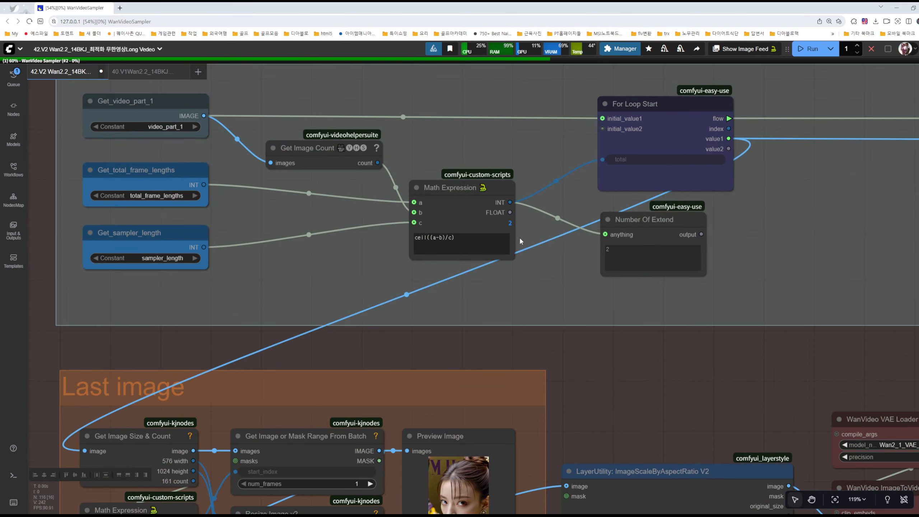
{"action": "scroll", "coordinate": [524, 231], "scroll_direction": "up", "scroll_amount": 4}
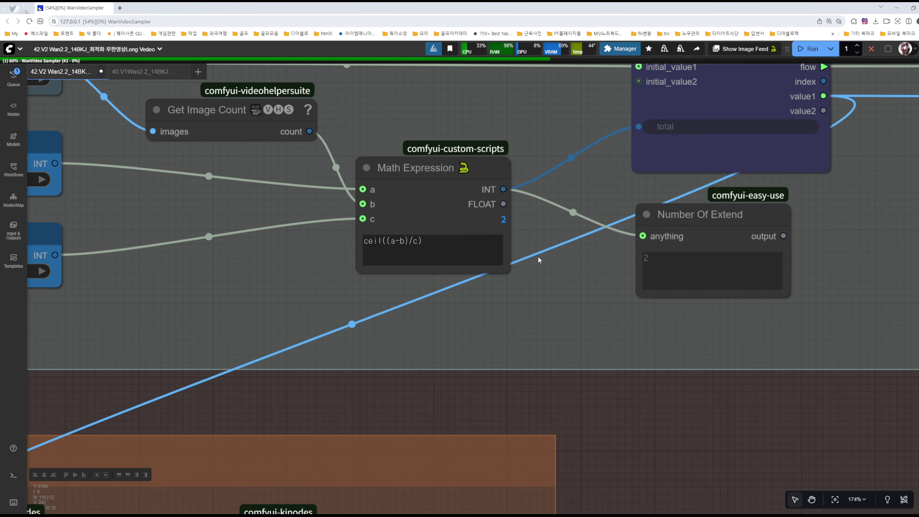
Step: View Part1 and Part2 together, and relate the Part1 video to the Loop group's Get_video_part_1 and frame count inputs
{"action": "scroll", "coordinate": [542, 270], "scroll_direction": "down", "scroll_amount": 6}
{"action": "scroll", "coordinate": [577, 282], "scroll_direction": "down", "scroll_amount": 1}
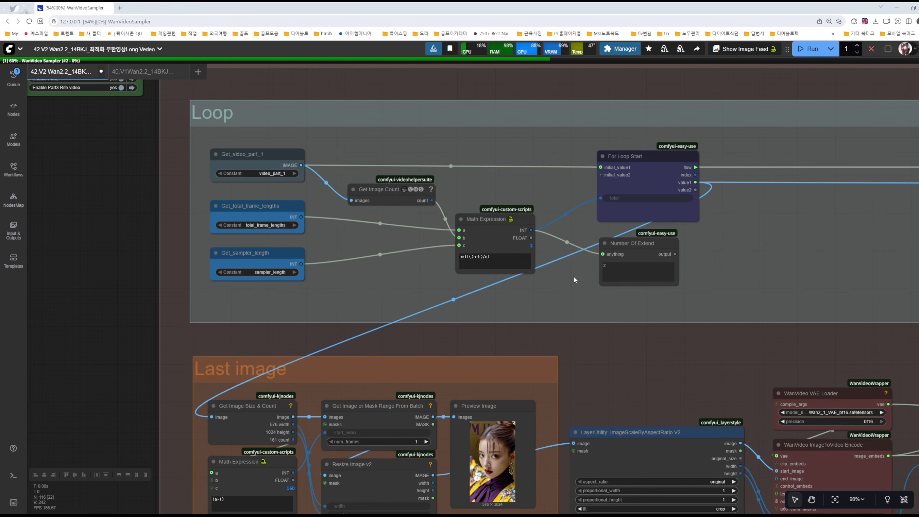
{"action": "scroll", "coordinate": [574, 277], "scroll_direction": "down", "scroll_amount": 10}
{"action": "left_click_drag", "start_coordinate": [692, 285], "coordinate": [450, 386]}
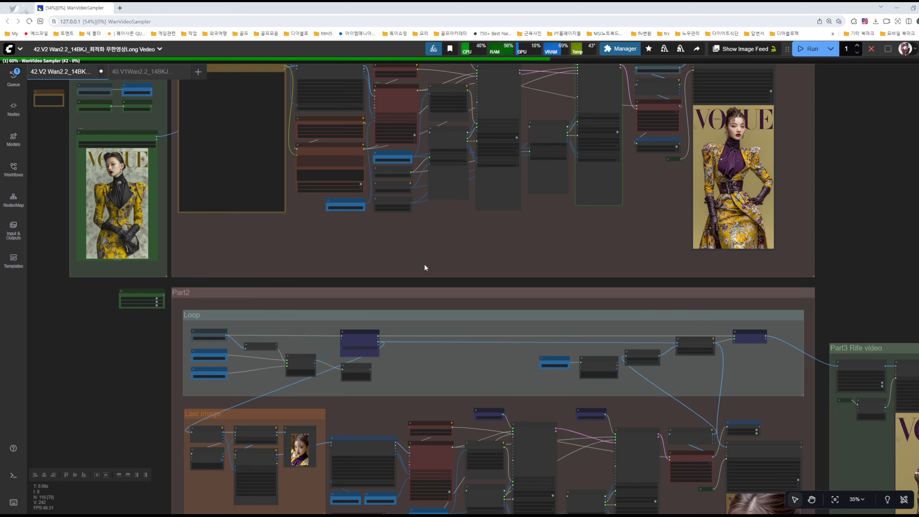
{"action": "scroll", "coordinate": [275, 324], "scroll_direction": "up", "scroll_amount": 10}
{"action": "scroll", "coordinate": [320, 282], "scroll_direction": "up", "scroll_amount": 1}
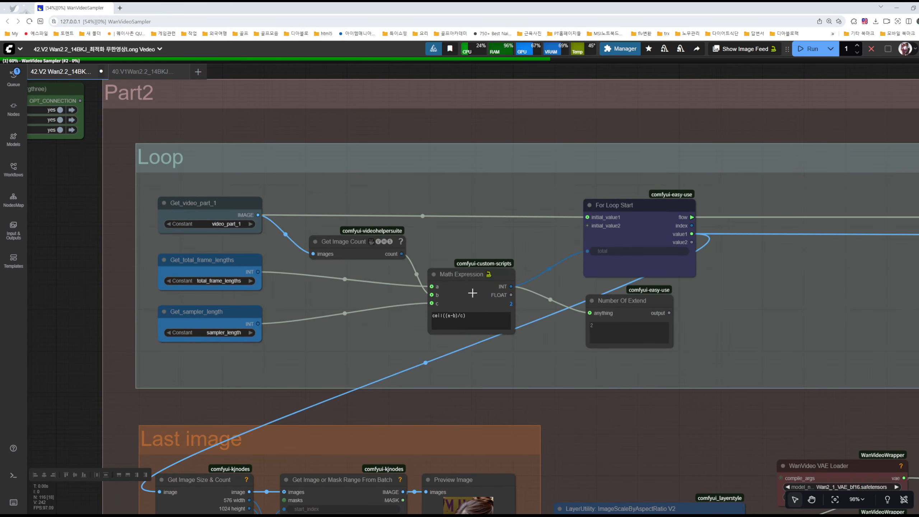
Step: Examine the end of the Loop group, from ImageFromBatch through Image Batch Multi to For Loop End
{"action": "scroll", "coordinate": [566, 321], "scroll_direction": "down", "scroll_amount": 8}
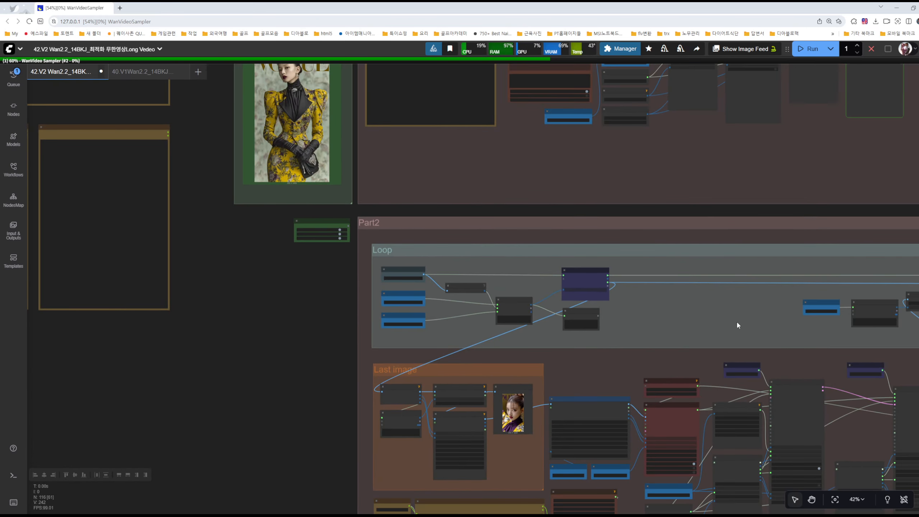
{"action": "left_click_drag", "start_coordinate": [737, 322], "coordinate": [374, 340]}
{"action": "scroll", "coordinate": [717, 315], "scroll_direction": "up", "scroll_amount": 11}
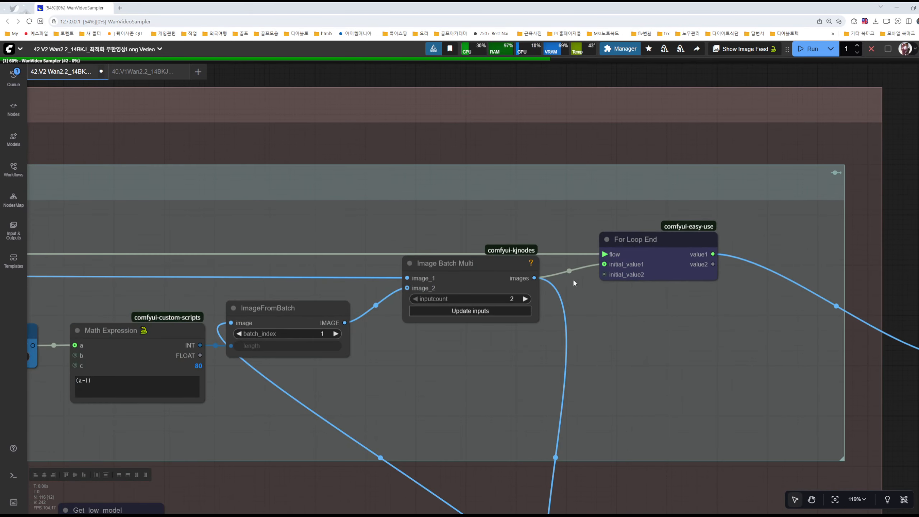
{"action": "left_click_drag", "start_coordinate": [647, 343], "coordinate": [703, 333]}
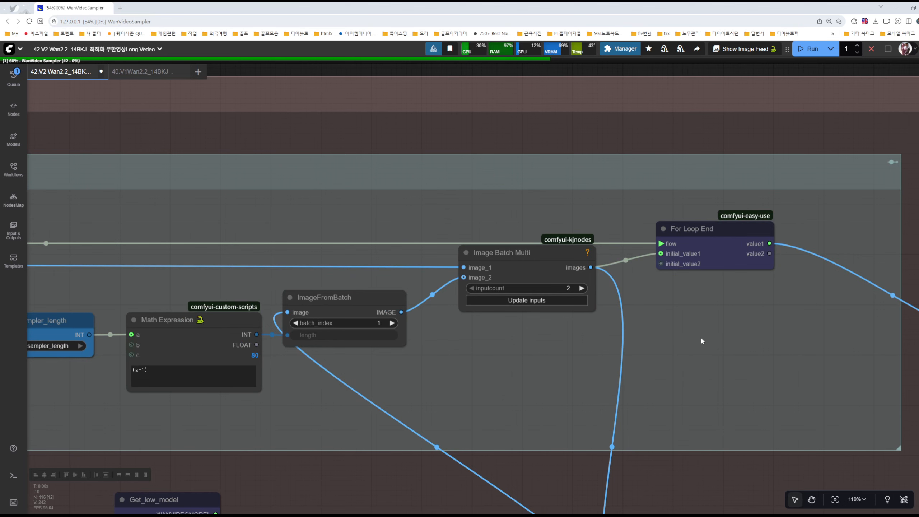
{"action": "scroll", "coordinate": [619, 321], "scroll_direction": "up", "scroll_amount": 4}
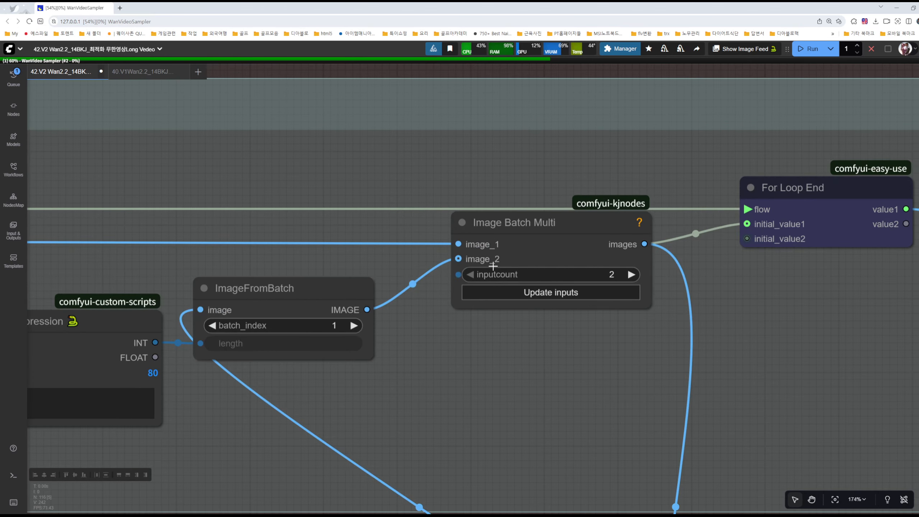
{"action": "left_click_drag", "start_coordinate": [68, 232], "coordinate": [252, 231]}
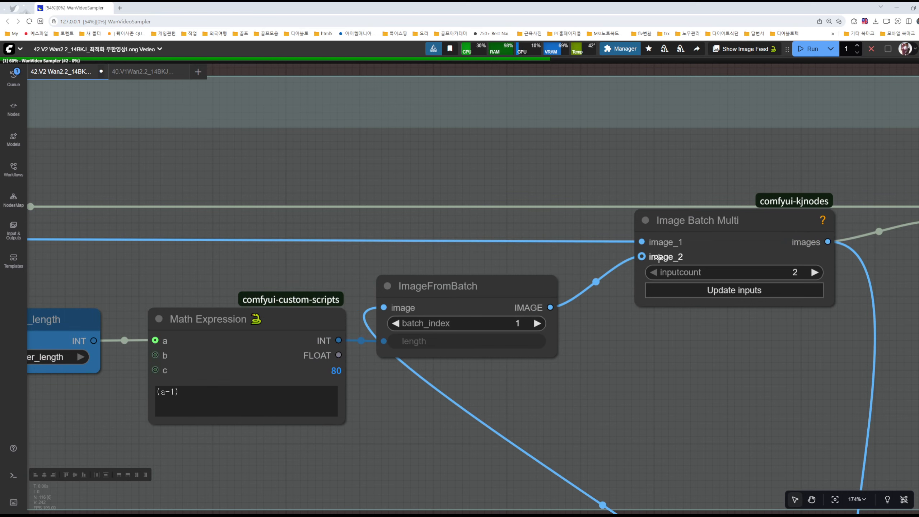
{"action": "left_click_drag", "start_coordinate": [790, 355], "coordinate": [380, 387]}
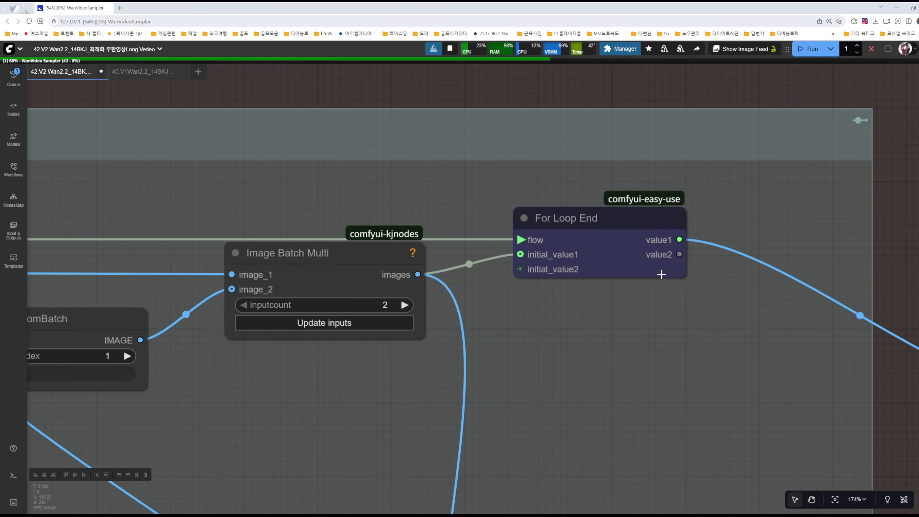
{"action": "scroll", "coordinate": [543, 362], "scroll_direction": "down", "scroll_amount": 3}
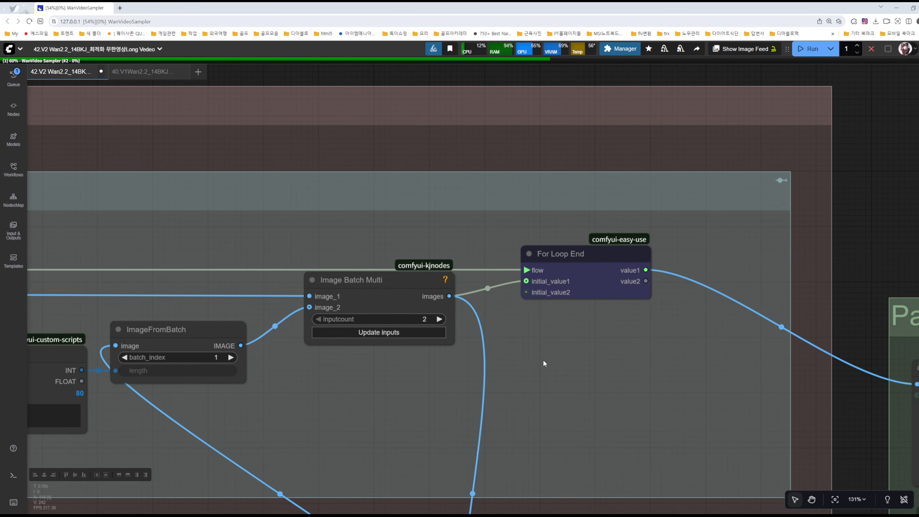
Step: Return to the start of the Loop group and recheck the ceil((a-b)/c) result against Number Of Extend
{"action": "scroll", "coordinate": [584, 339], "scroll_direction": "down", "scroll_amount": 5}
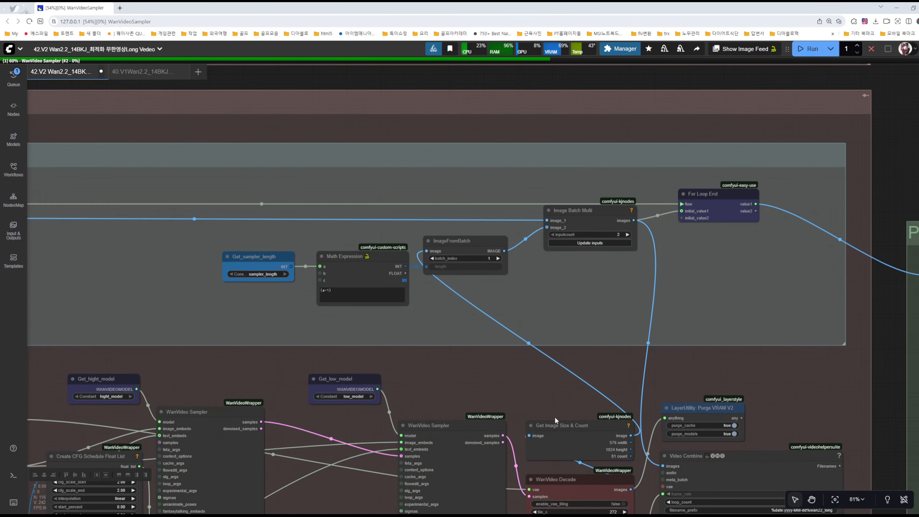
{"action": "left_click_drag", "start_coordinate": [161, 308], "coordinate": [611, 325]}
{"action": "left_click_drag", "start_coordinate": [384, 315], "coordinate": [607, 331]}
{"action": "scroll", "coordinate": [365, 313], "scroll_direction": "up", "scroll_amount": 7}
{"action": "scroll", "coordinate": [366, 314], "scroll_direction": "up", "scroll_amount": 6}
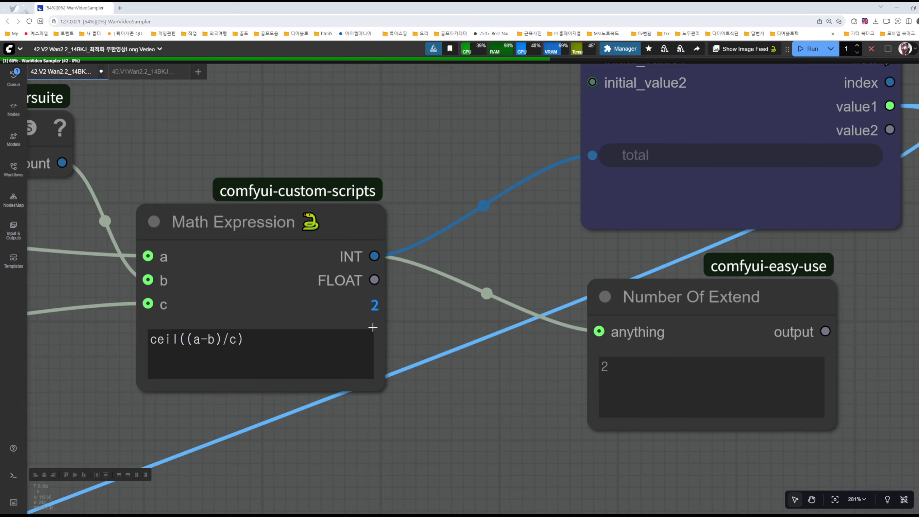
Step: Follow the loop from For Loop Start to For Loop End and its output link into the Part3 Rife video group
{"action": "scroll", "coordinate": [460, 342], "scroll_direction": "down", "scroll_amount": 9}
{"action": "left_click_drag", "start_coordinate": [755, 359], "coordinate": [113, 374]}
{"action": "scroll", "coordinate": [329, 335], "scroll_direction": "down", "scroll_amount": 4}
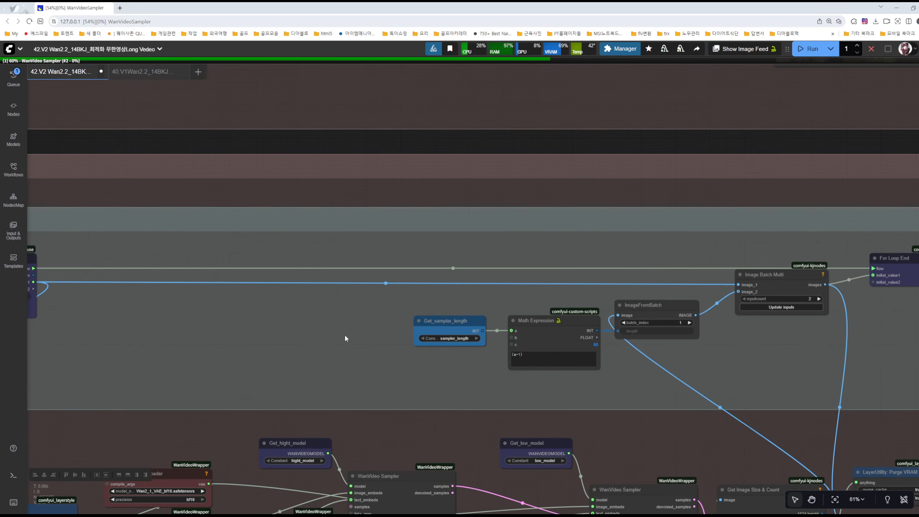
{"action": "left_click_drag", "start_coordinate": [593, 354], "coordinate": [195, 365]}
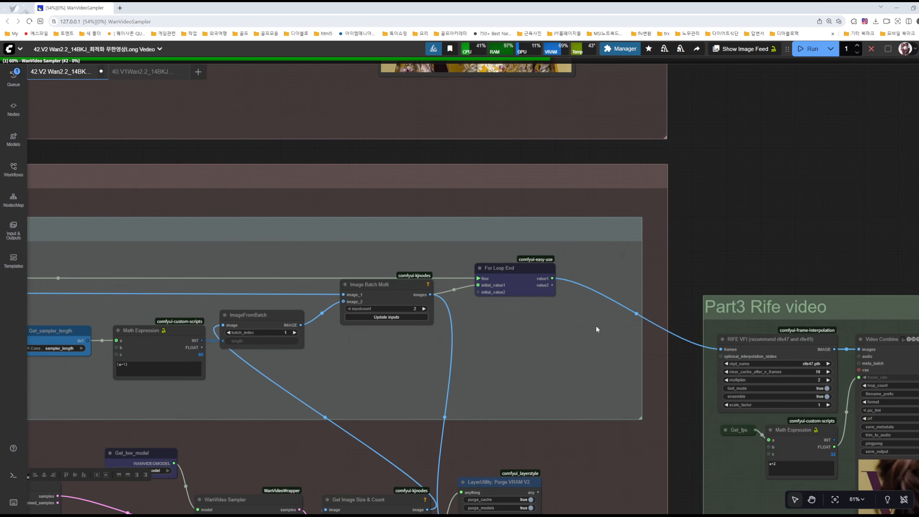
{"action": "left_click_drag", "start_coordinate": [543, 365], "coordinate": [260, 272]}
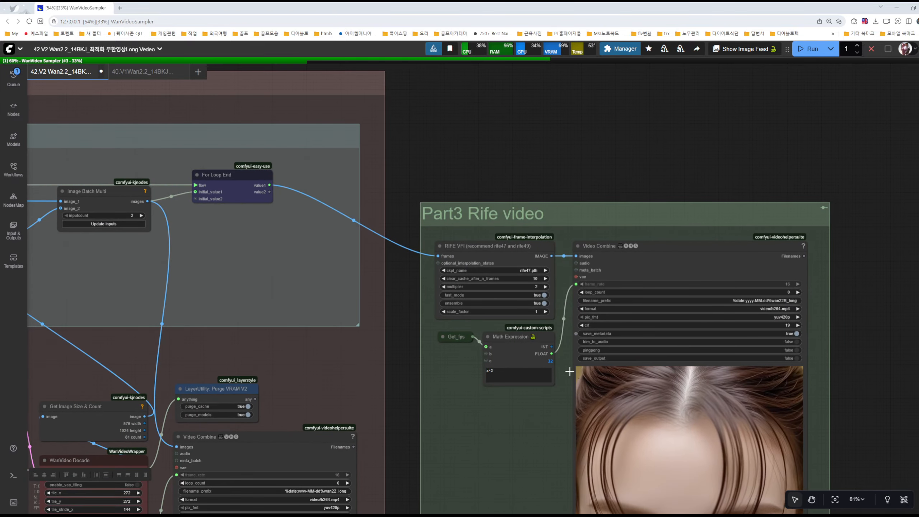
Step: Examine Part3's RIFE VFI settings, the a*2 frame rate expression and the Video Combine node
{"action": "scroll", "coordinate": [513, 401], "scroll_direction": "up", "scroll_amount": 7}
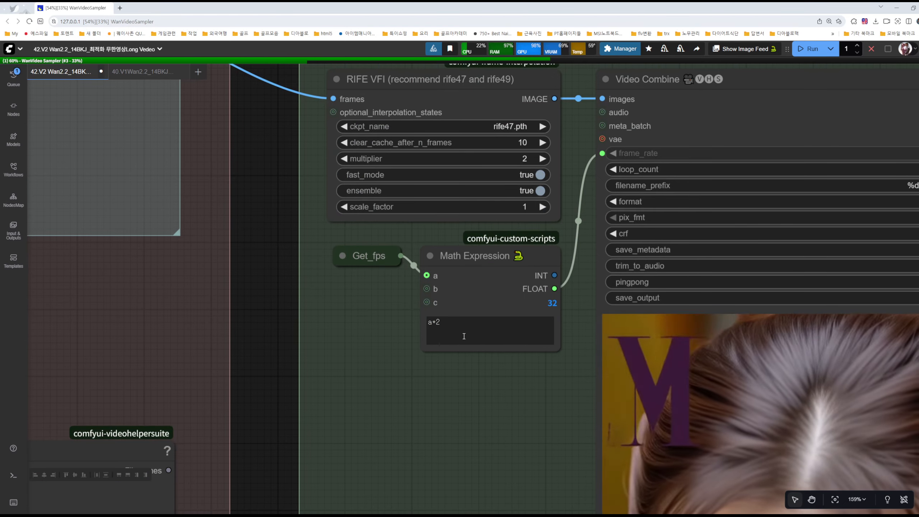
{"action": "scroll", "coordinate": [461, 401], "scroll_direction": "down", "scroll_amount": 3}
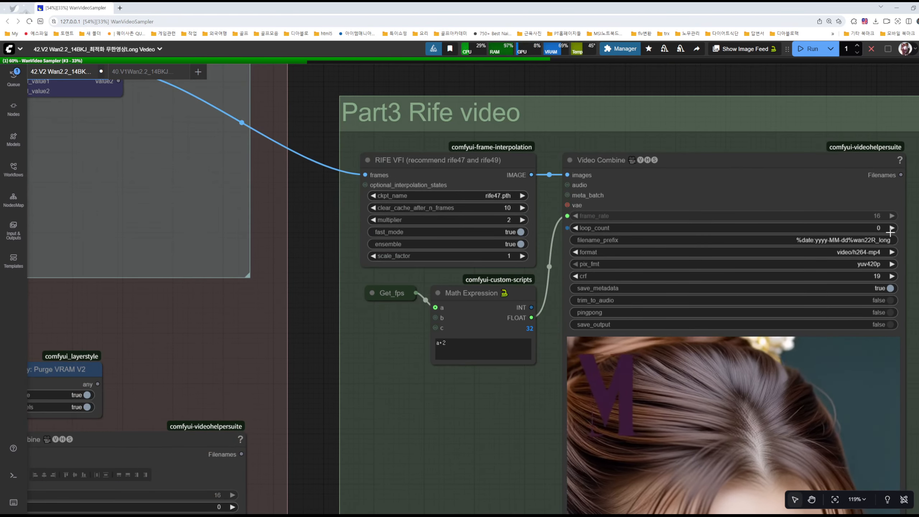
{"action": "scroll", "coordinate": [512, 409], "scroll_direction": "down", "scroll_amount": 3}
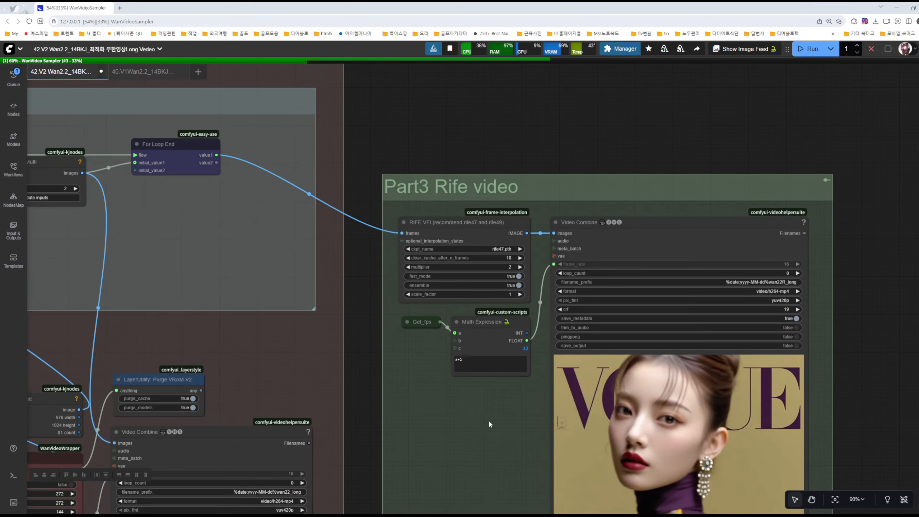
{"action": "left_click_drag", "start_coordinate": [490, 425], "coordinate": [500, 252]}
{"action": "scroll", "coordinate": [618, 326], "scroll_direction": "down", "scroll_amount": 3}
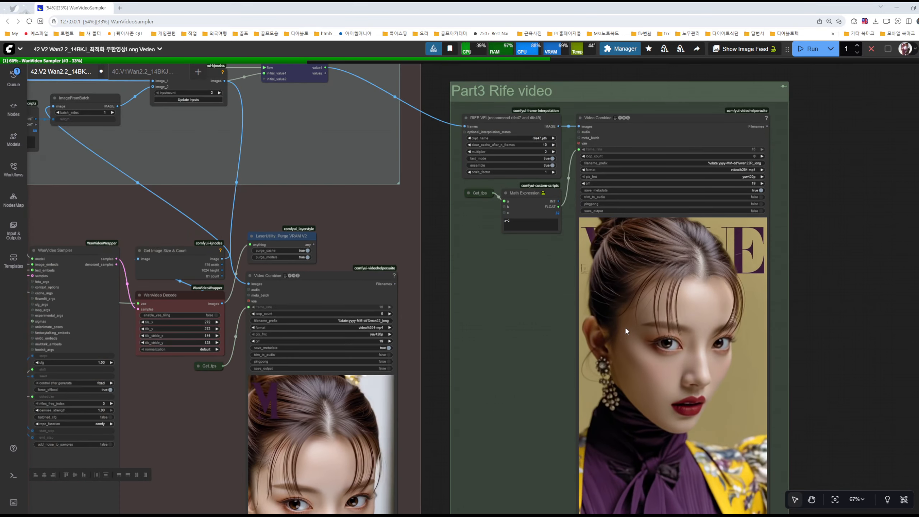
Step: Inspect the Video Combine frame rate, filename prefix and video preview at the end of Part2
{"action": "scroll", "coordinate": [523, 311], "scroll_direction": "down", "scroll_amount": 2}
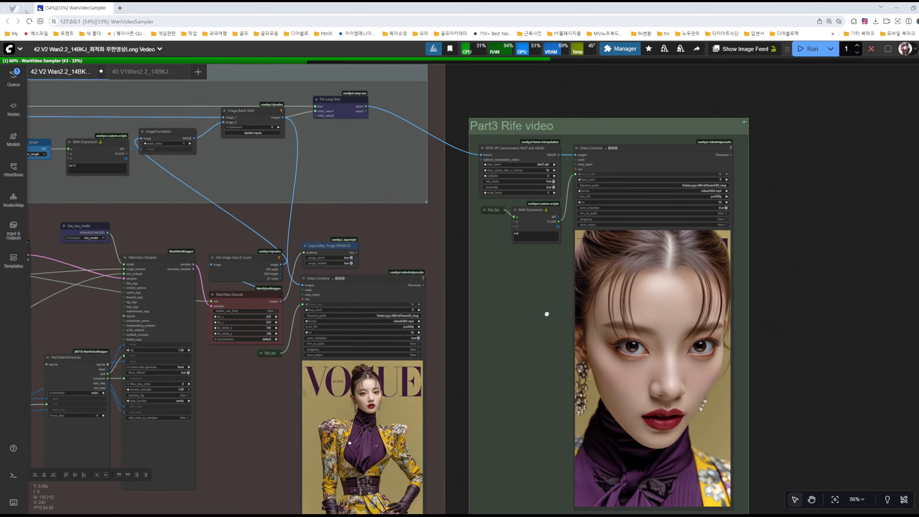
{"action": "left_click_drag", "start_coordinate": [427, 371], "coordinate": [655, 290]}
{"action": "scroll", "coordinate": [654, 290], "scroll_direction": "up", "scroll_amount": 7}
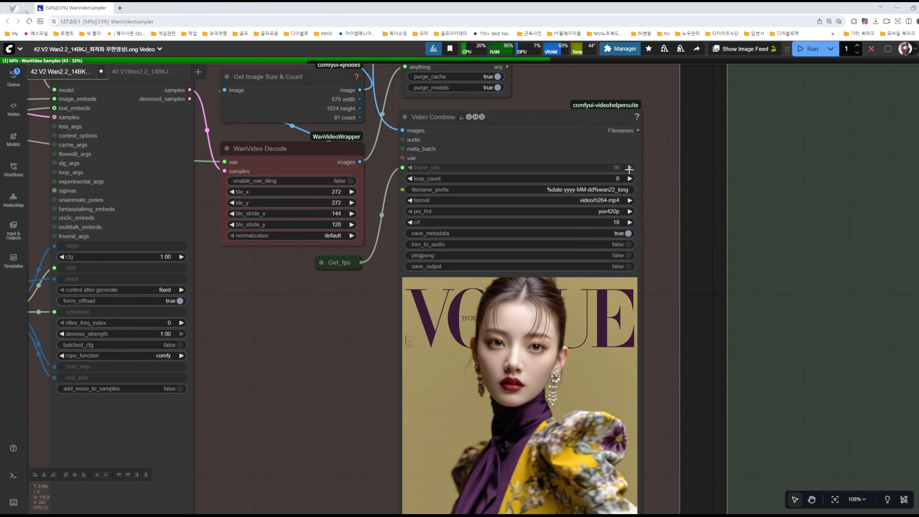
{"action": "scroll", "coordinate": [637, 188], "scroll_direction": "down", "scroll_amount": 4}
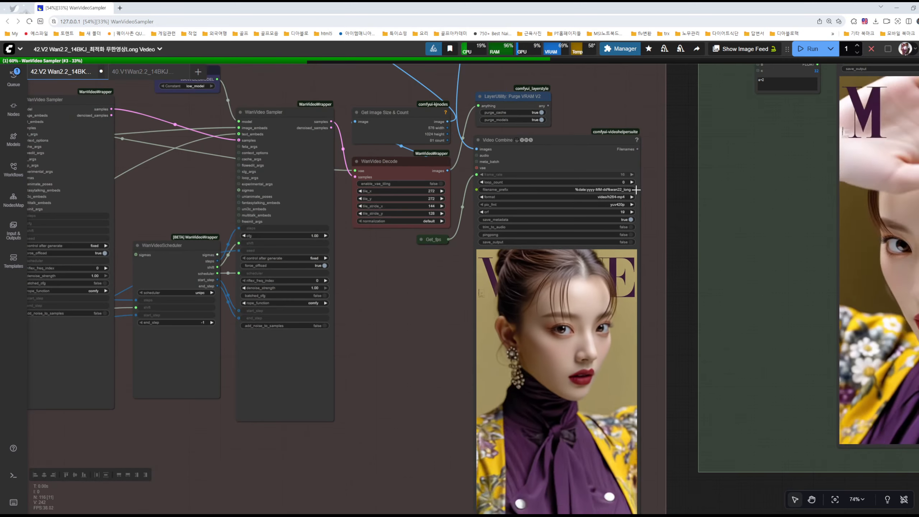
{"action": "scroll", "coordinate": [544, 345], "scroll_direction": "down", "scroll_amount": 3}
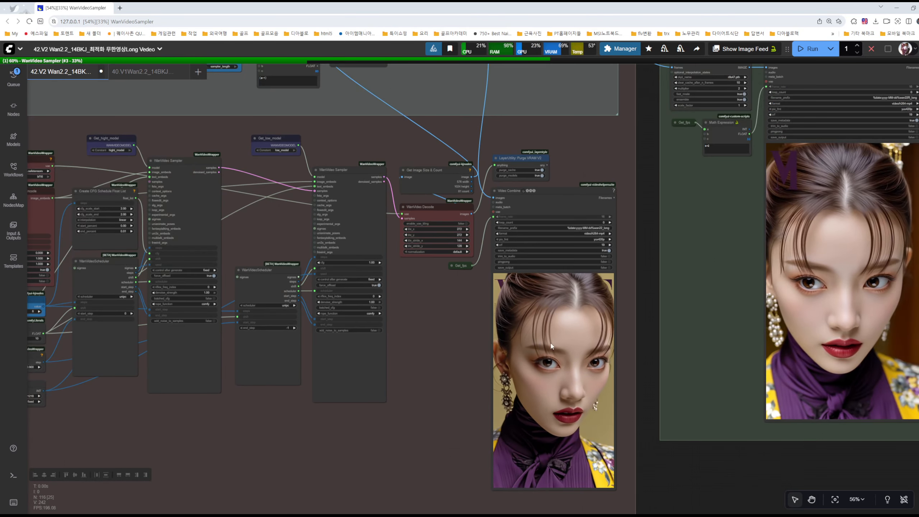
Step: Compare Part3's interpolated video preview and frame rate nodes with the Part2 video output
{"action": "scroll", "coordinate": [711, 277], "scroll_direction": "down", "scroll_amount": 2}
{"action": "left_click_drag", "start_coordinate": [666, 283], "coordinate": [530, 290]}
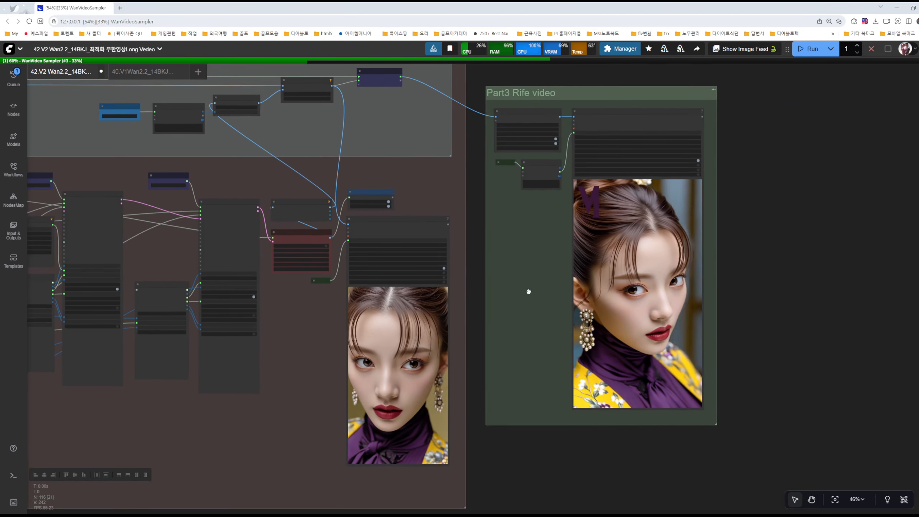
{"action": "scroll", "coordinate": [645, 273], "scroll_direction": "up", "scroll_amount": 4}
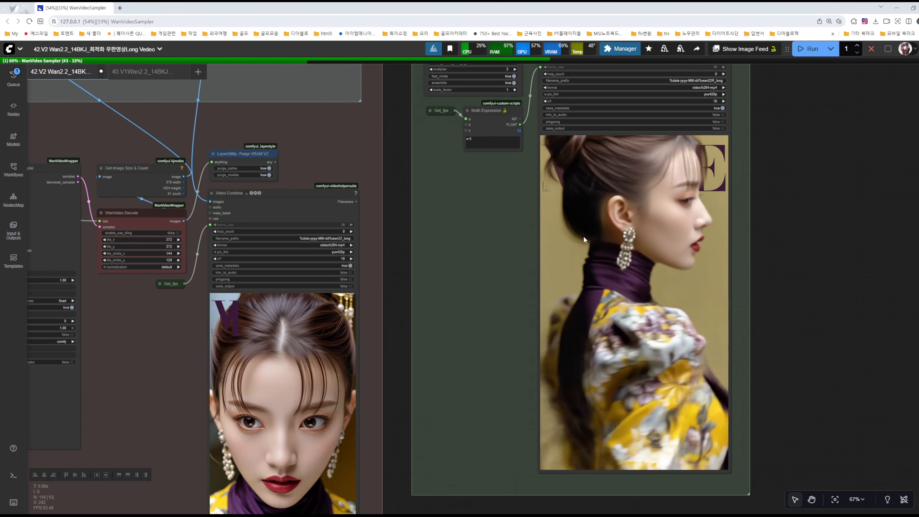
{"action": "left_click_drag", "start_coordinate": [510, 228], "coordinate": [515, 285]}
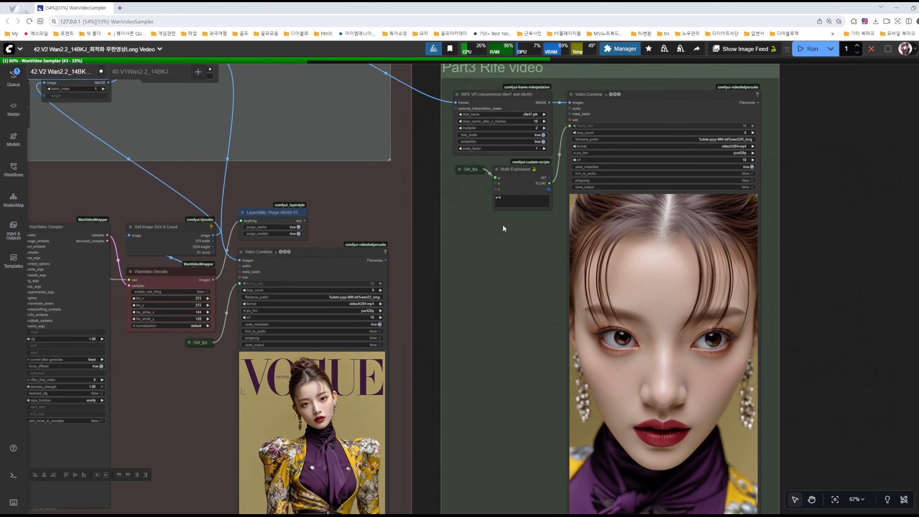
Step: Return to Part2's sampling section and examine the two WanVideoScheduler nodes and their links to the WanVideo Samplers
{"action": "scroll", "coordinate": [480, 294], "scroll_direction": "down", "scroll_amount": 4}
{"action": "left_click_drag", "start_coordinate": [332, 406], "coordinate": [789, 302]}
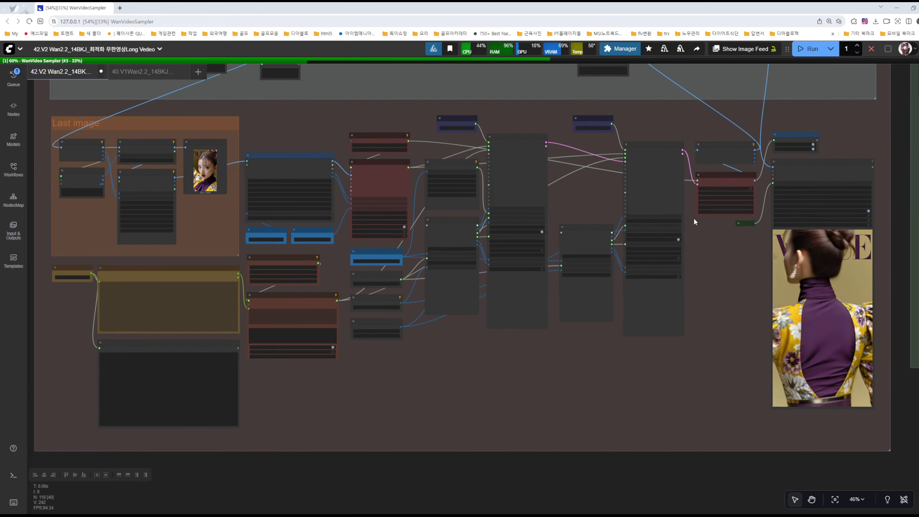
{"action": "scroll", "coordinate": [717, 243], "scroll_direction": "up", "scroll_amount": 3}
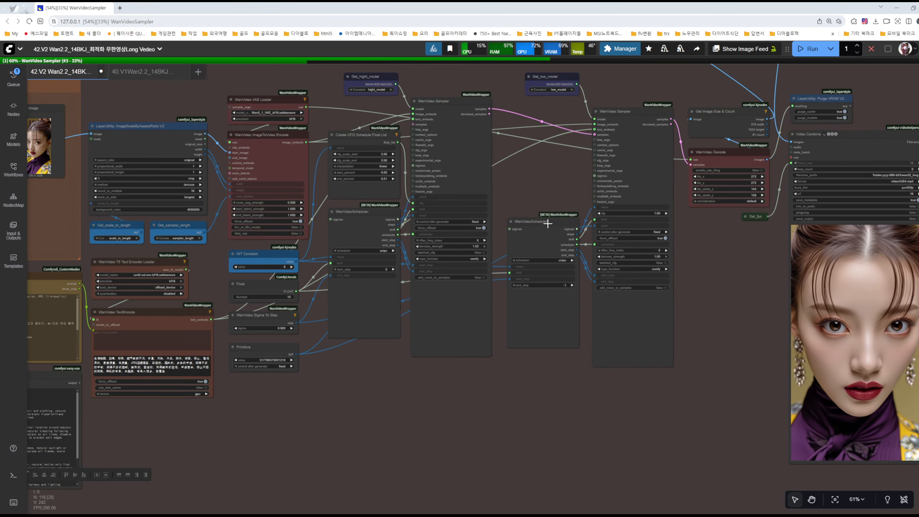
{"action": "scroll", "coordinate": [549, 183], "scroll_direction": "up", "scroll_amount": 9}
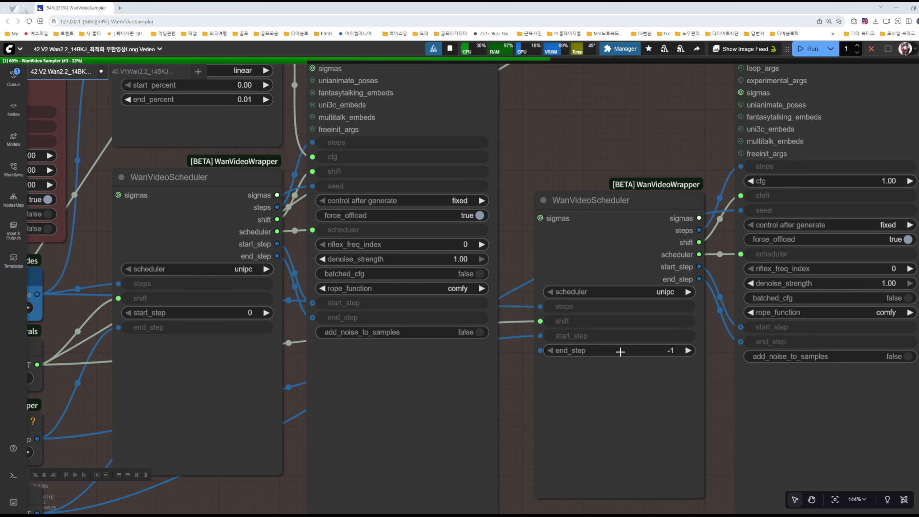
{"action": "scroll", "coordinate": [615, 378], "scroll_direction": "down", "scroll_amount": 2}
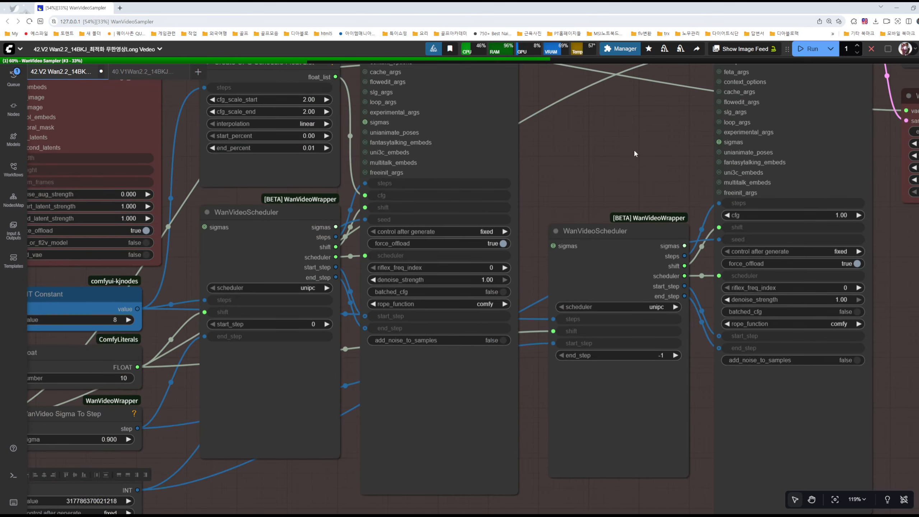
Step: Examine Part2's Loop group from the For Loop Start node to the Image Batch Multi and For Loop End nodes
{"action": "left_click_drag", "start_coordinate": [631, 143], "coordinate": [501, 372]}
{"action": "scroll", "coordinate": [743, 197], "scroll_direction": "down", "scroll_amount": 5}
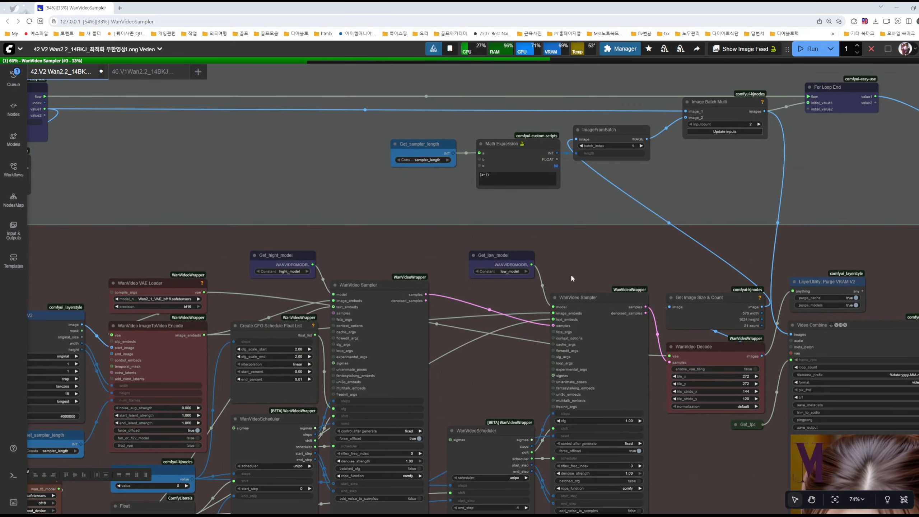
{"action": "left_click_drag", "start_coordinate": [571, 278], "coordinate": [691, 418]}
{"action": "scroll", "coordinate": [336, 305], "scroll_direction": "up", "scroll_amount": 5}
{"action": "left_click_drag", "start_coordinate": [288, 300], "coordinate": [695, 318]}
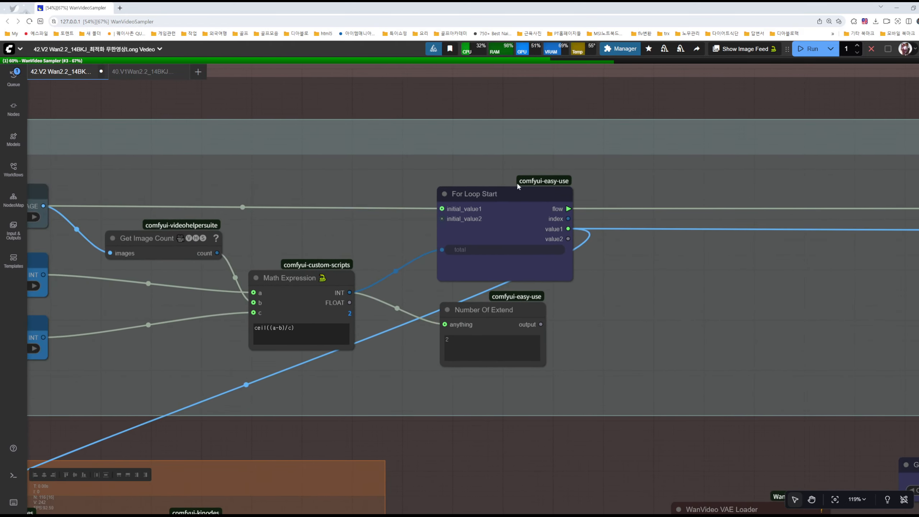
{"action": "scroll", "coordinate": [626, 254], "scroll_direction": "down", "scroll_amount": 8}
{"action": "left_click_drag", "start_coordinate": [626, 254], "coordinate": [278, 287]}
{"action": "scroll", "coordinate": [687, 290], "scroll_direction": "up", "scroll_amount": 10}
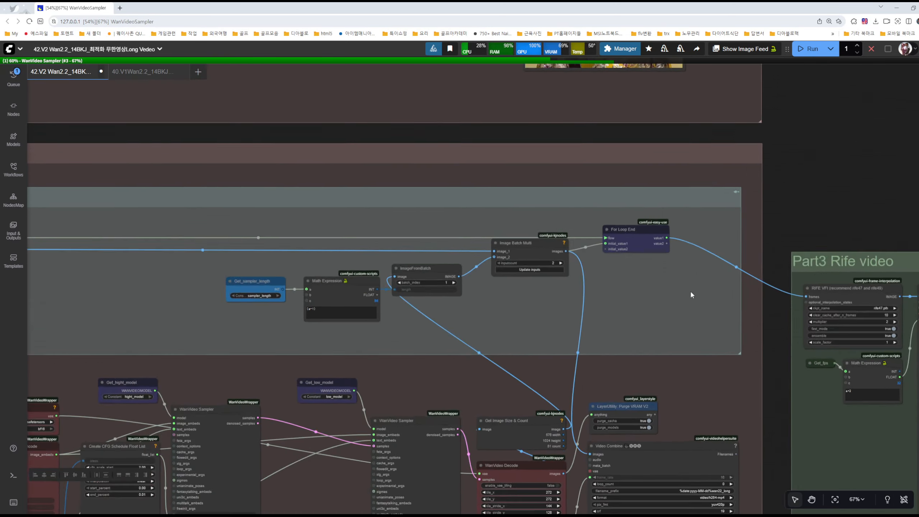
{"action": "scroll", "coordinate": [521, 301], "scroll_direction": "down", "scroll_amount": 5}
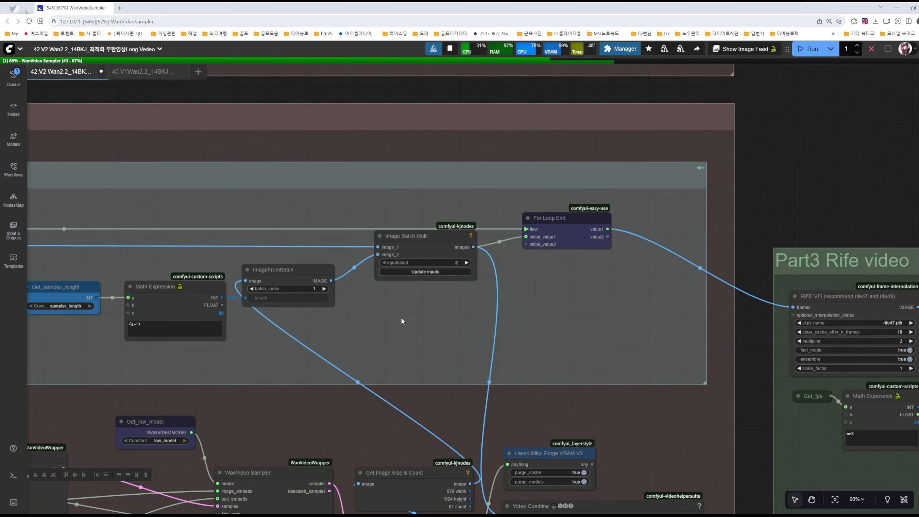
{"action": "left_click_drag", "start_coordinate": [302, 329], "coordinate": [685, 323]}
{"action": "left_click_drag", "start_coordinate": [257, 321], "coordinate": [562, 332]}
{"action": "left_click_drag", "start_coordinate": [387, 341], "coordinate": [543, 355]}
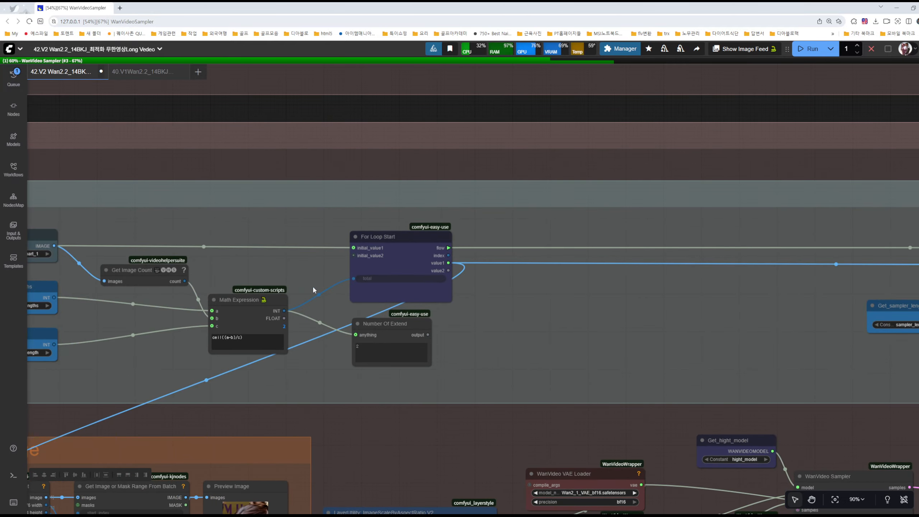
Step: Review the Setting group's total frame length, length for each sampler, long size and FPS nodes beside Part1
{"action": "scroll", "coordinate": [313, 289], "scroll_direction": "down", "scroll_amount": 8}
{"action": "left_click_drag", "start_coordinate": [728, 185], "coordinate": [614, 335]}
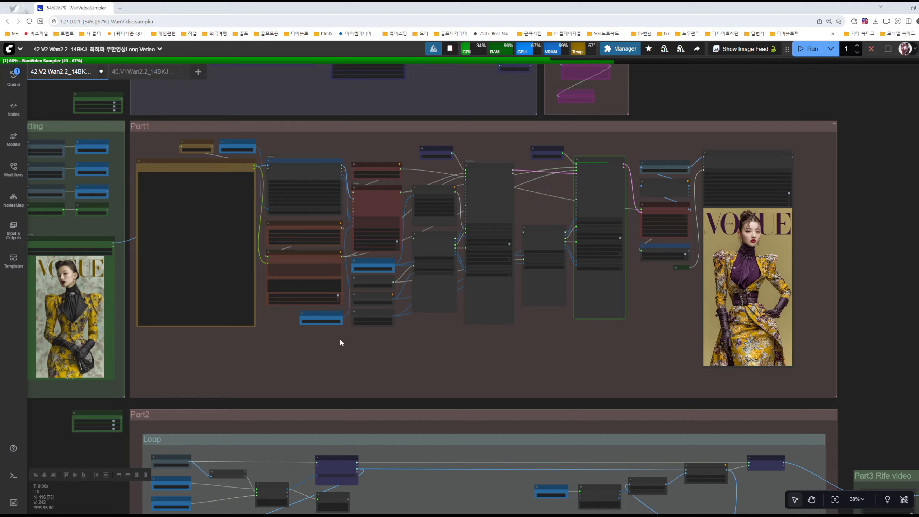
{"action": "left_click_drag", "start_coordinate": [305, 361], "coordinate": [595, 378]}
{"action": "scroll", "coordinate": [357, 230], "scroll_direction": "up", "scroll_amount": 11}
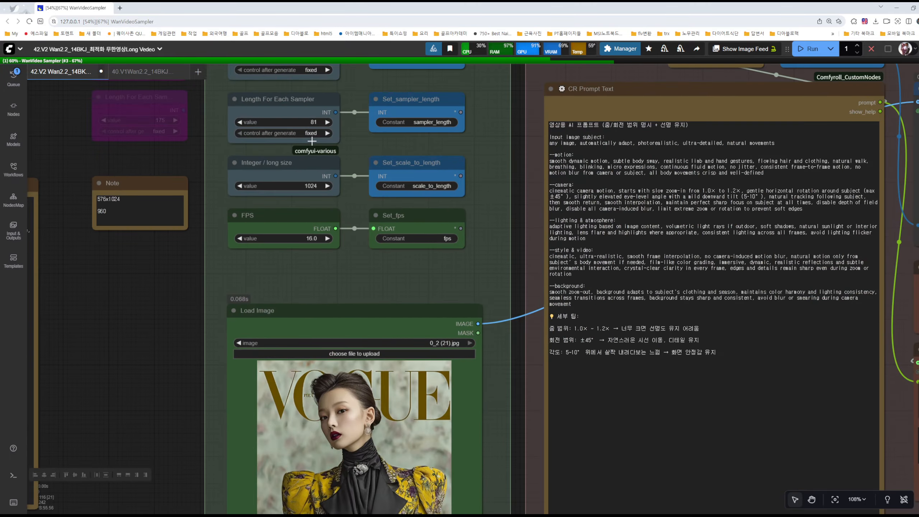
{"action": "scroll", "coordinate": [464, 217], "scroll_direction": "down", "scroll_amount": 7}
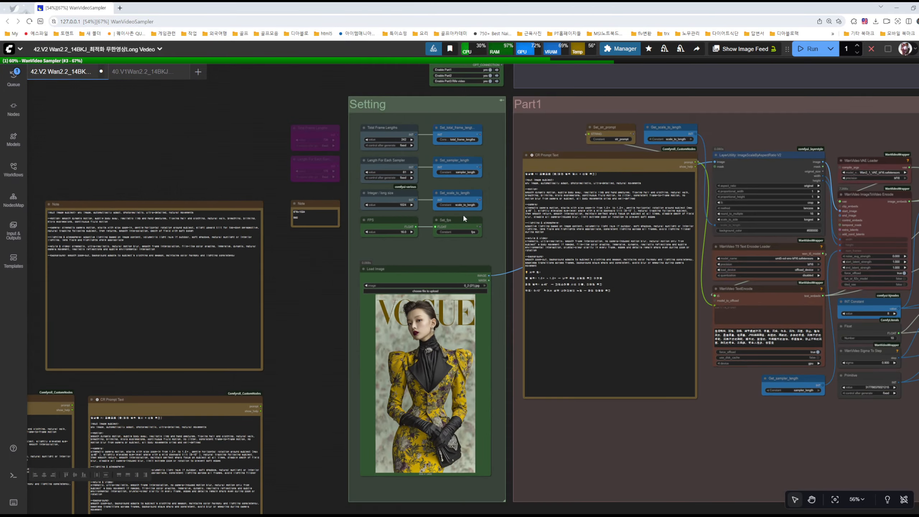
{"action": "scroll", "coordinate": [462, 214], "scroll_direction": "down", "scroll_amount": 8}
{"action": "scroll", "coordinate": [801, 367], "scroll_direction": "up", "scroll_amount": 4}
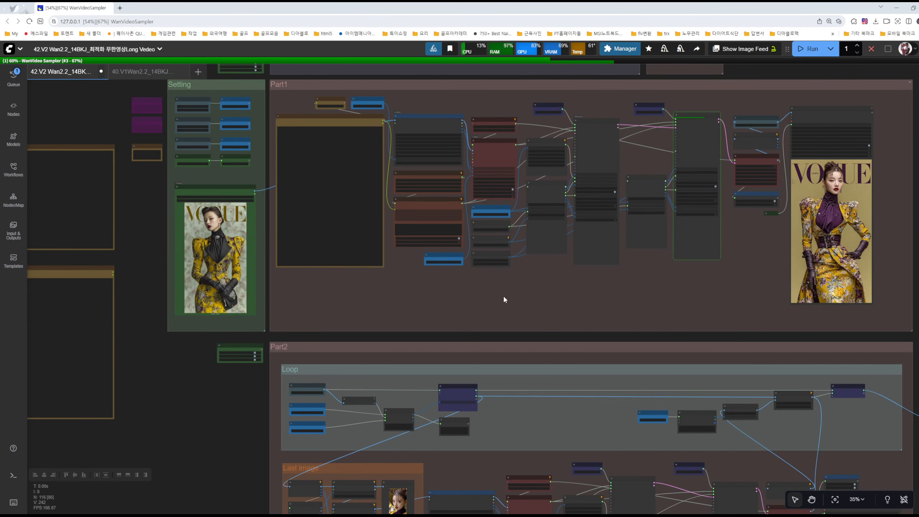
Step: Examine the Math Expression output feeding the For Loop Start total and the Number Of Extend node
{"action": "scroll", "coordinate": [492, 320], "scroll_direction": "up", "scroll_amount": 10}
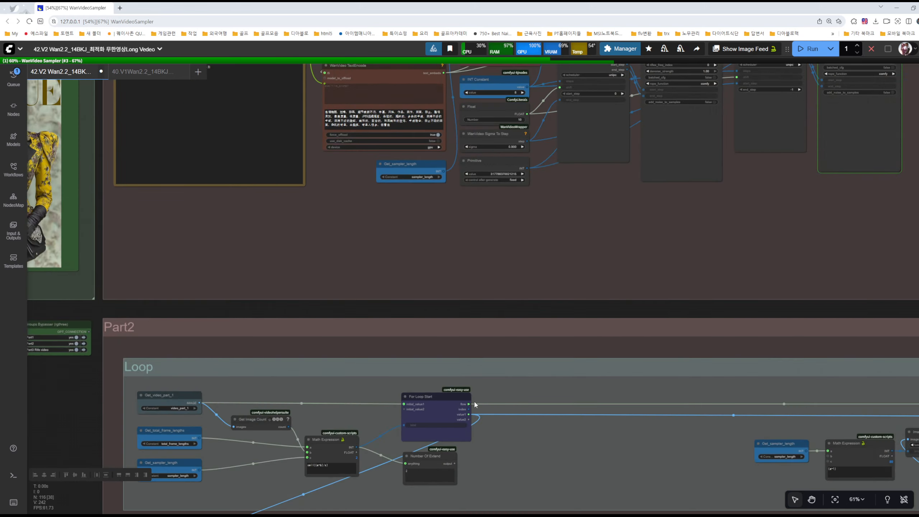
{"action": "scroll", "coordinate": [409, 399], "scroll_direction": "up", "scroll_amount": 9}
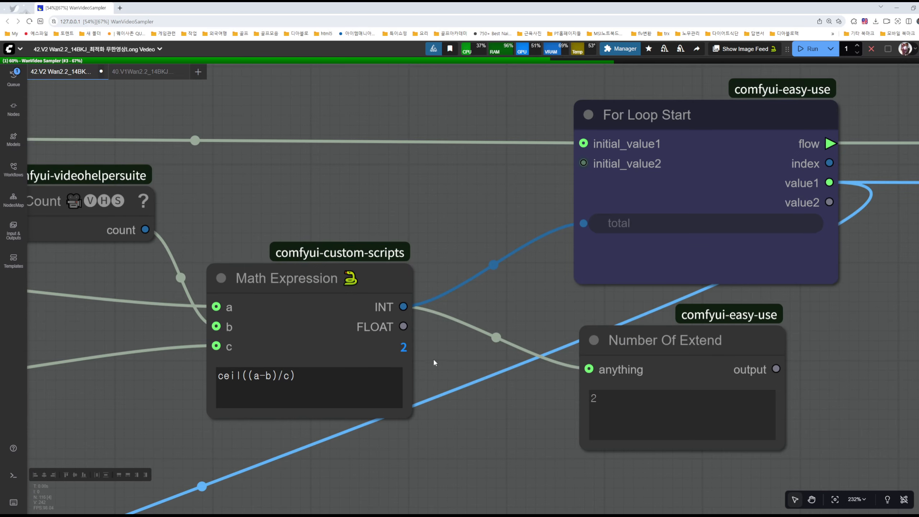
{"action": "scroll", "coordinate": [434, 361], "scroll_direction": "down", "scroll_amount": 6}
{"action": "scroll", "coordinate": [430, 361], "scroll_direction": "down", "scroll_amount": 3}
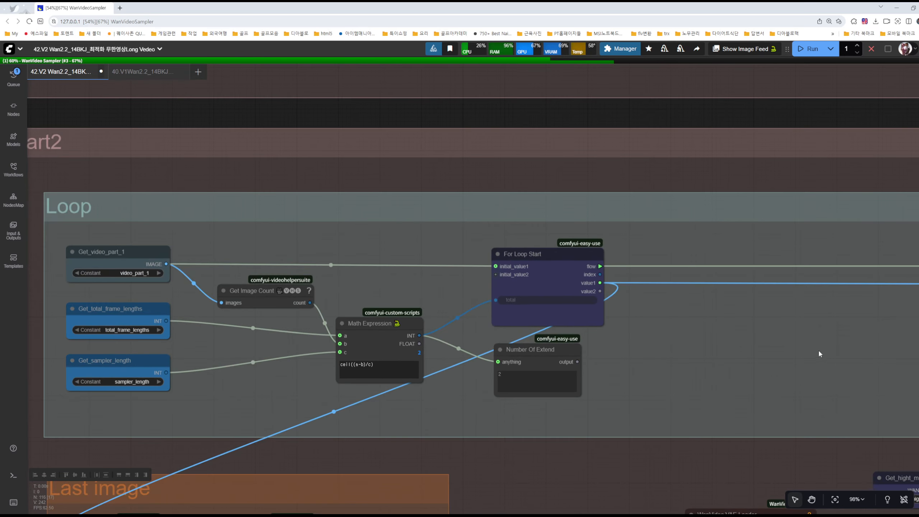
Step: Inspect the loop's ImageFromBatch, Image Batch Multi and For Loop End nodes and their connection towards Part3
{"action": "left_click_drag", "start_coordinate": [767, 345], "coordinate": [306, 339]}
{"action": "left_click_drag", "start_coordinate": [707, 388], "coordinate": [297, 346]}
{"action": "left_click_drag", "start_coordinate": [581, 360], "coordinate": [486, 397]}
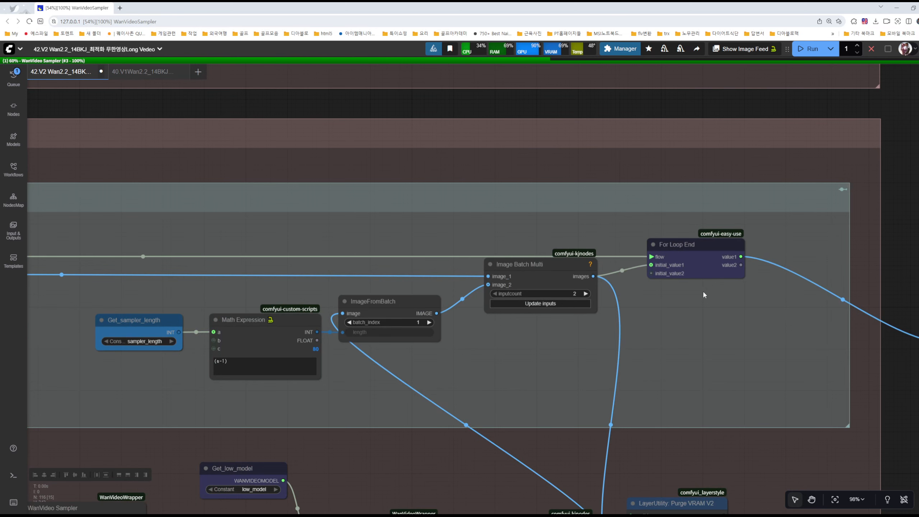
{"action": "scroll", "coordinate": [704, 295], "scroll_direction": "down", "scroll_amount": 5}
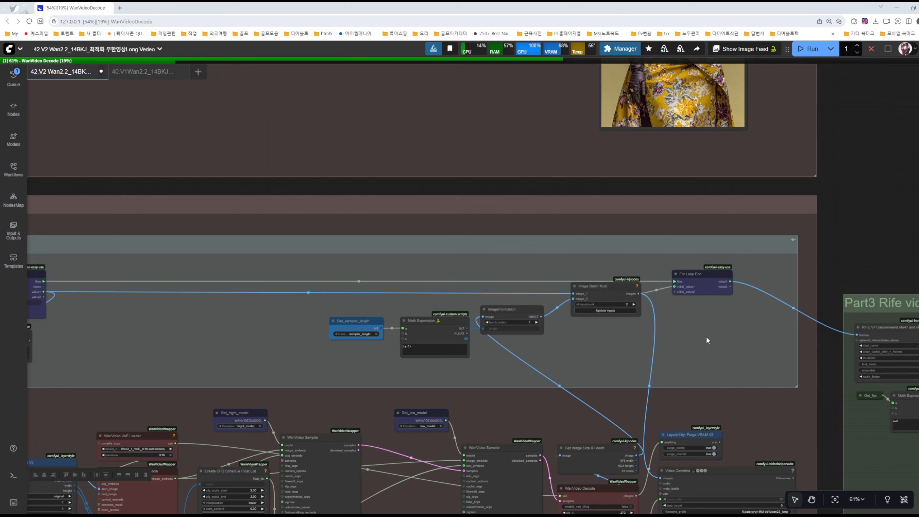
{"action": "scroll", "coordinate": [707, 338], "scroll_direction": "down", "scroll_amount": 2}
{"action": "left_click_drag", "start_coordinate": [720, 393], "coordinate": [803, 345]}
{"action": "left_click_drag", "start_coordinate": [408, 305], "coordinate": [462, 250]}
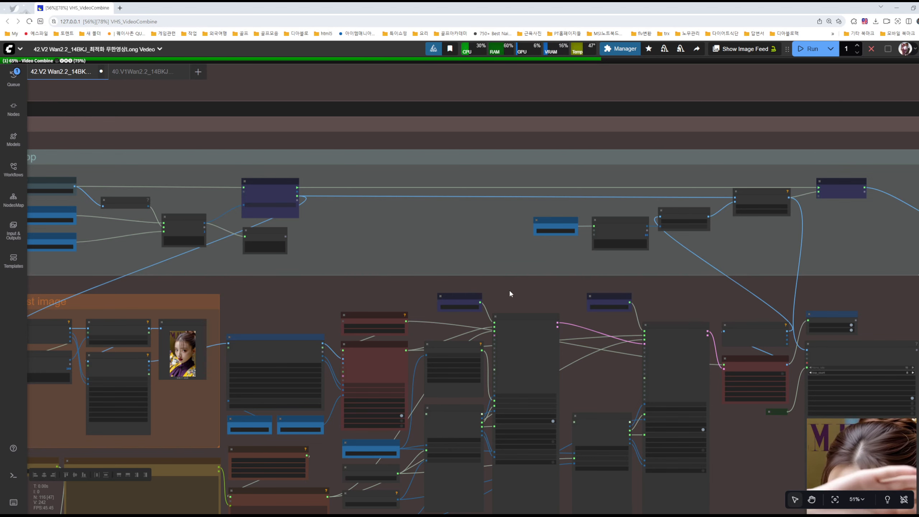
Step: Examine how the video_part_1 image count, total_frame_lengths and sampler_length feed the ceil((a-b)/c) expression in the Loop group
{"action": "left_click_drag", "start_coordinate": [391, 242], "coordinate": [566, 234]}
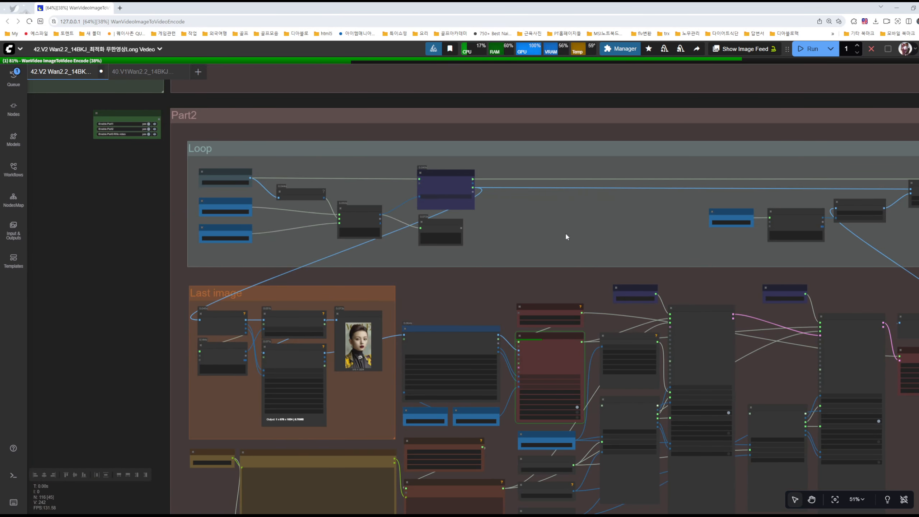
{"action": "left_click", "coordinate": [581, 151]}
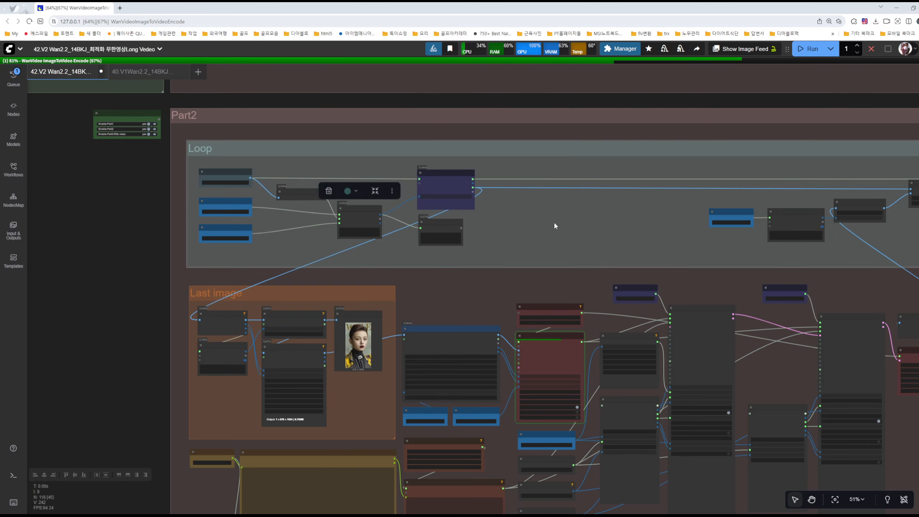
{"action": "scroll", "coordinate": [146, 196], "scroll_direction": "up", "scroll_amount": 6}
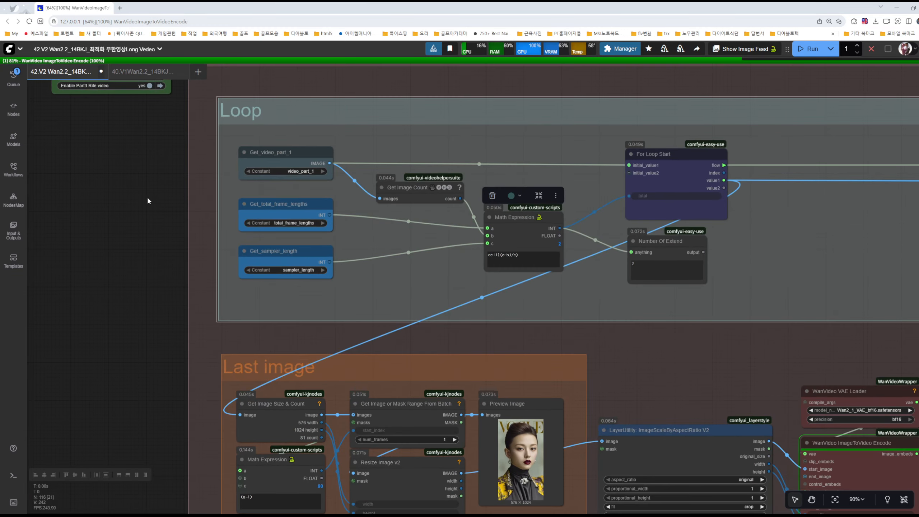
{"action": "scroll", "coordinate": [146, 196], "scroll_direction": "up", "scroll_amount": 5}
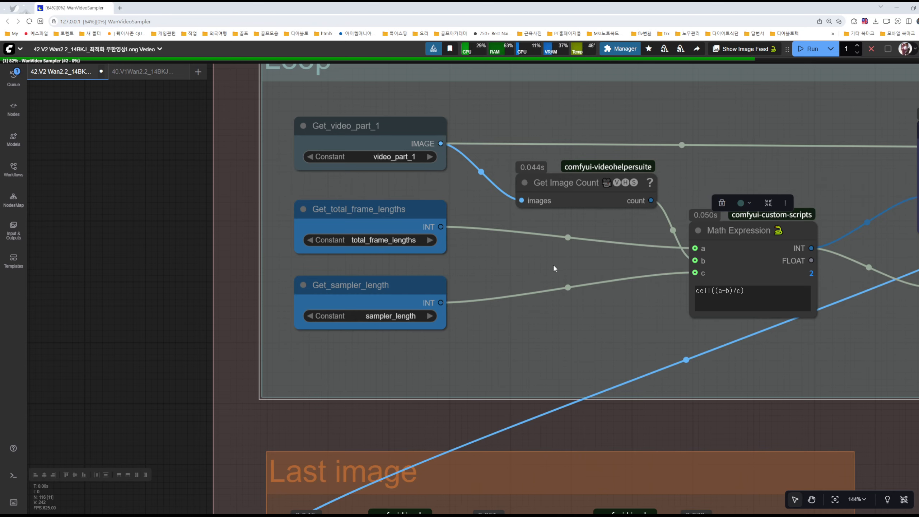
{"action": "left_click_drag", "start_coordinate": [538, 265], "coordinate": [496, 267]}
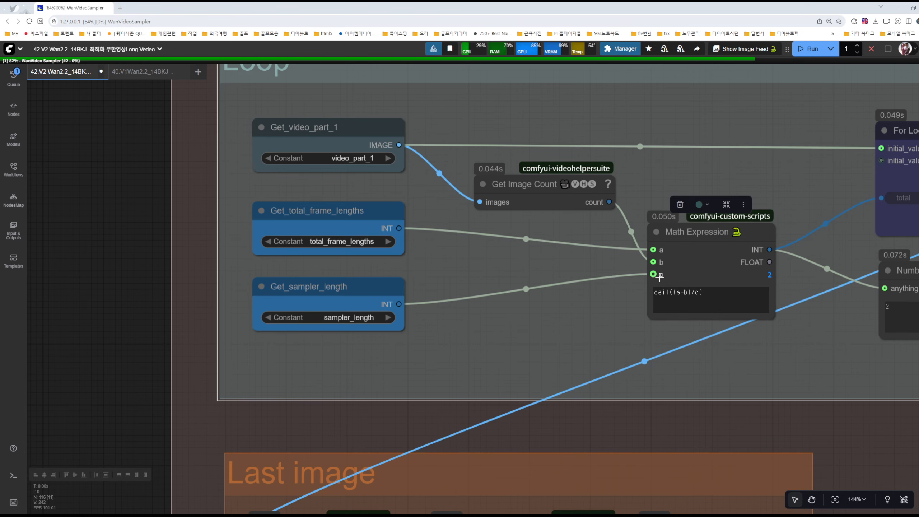
{"action": "scroll", "coordinate": [611, 307], "scroll_direction": "up", "scroll_amount": 12}
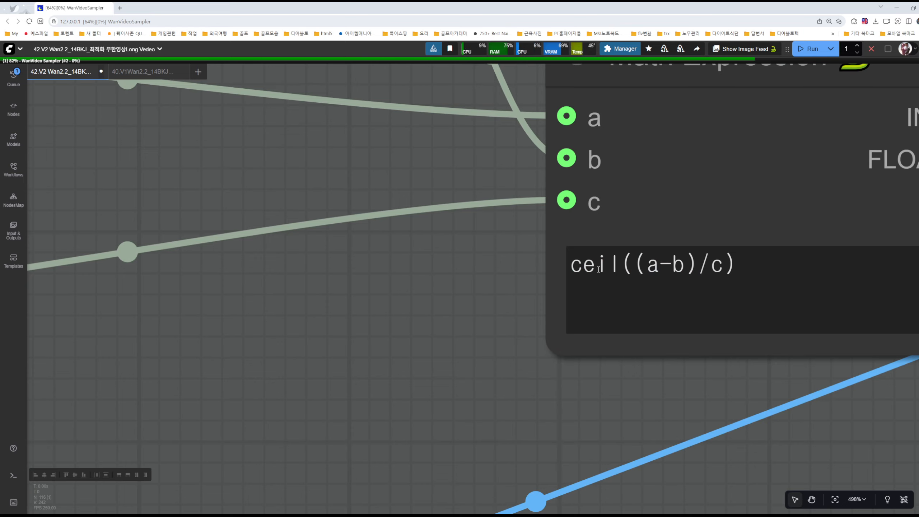
{"action": "scroll", "coordinate": [481, 295], "scroll_direction": "down", "scroll_amount": 8}
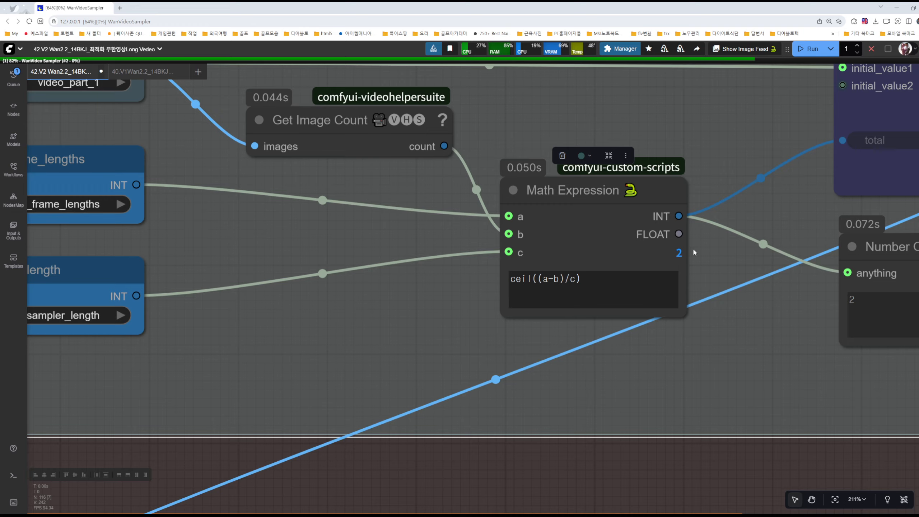
{"action": "scroll", "coordinate": [683, 269], "scroll_direction": "down", "scroll_amount": 6}
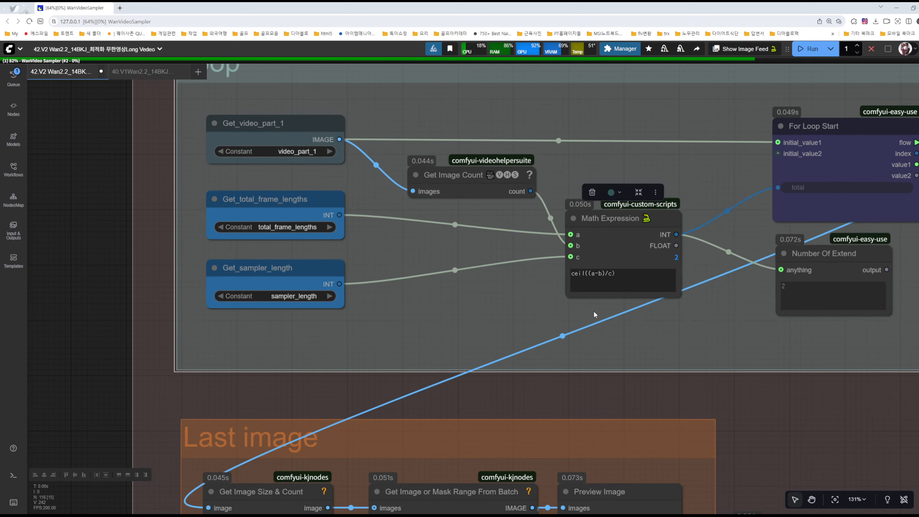
{"action": "scroll", "coordinate": [593, 310], "scroll_direction": "up", "scroll_amount": 6}
{"action": "scroll", "coordinate": [580, 283], "scroll_direction": "down", "scroll_amount": 6}
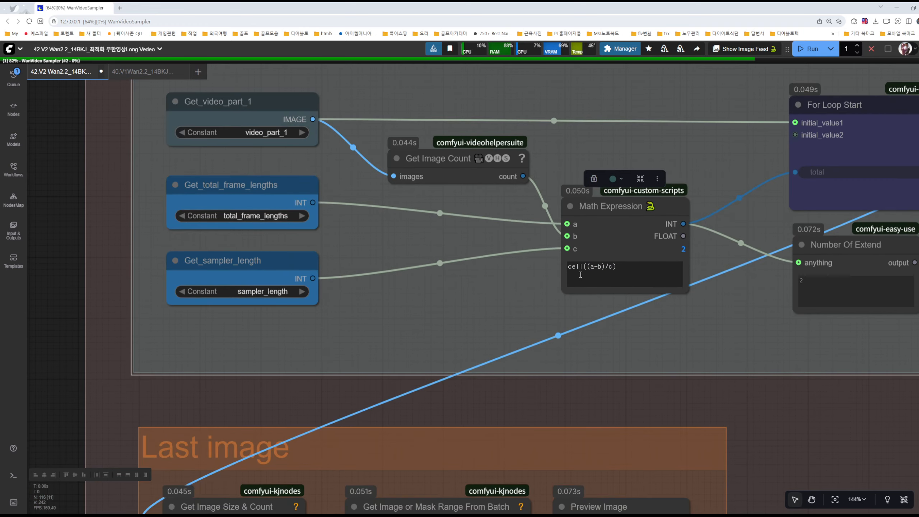
{"action": "scroll", "coordinate": [580, 277], "scroll_direction": "down", "scroll_amount": 2}
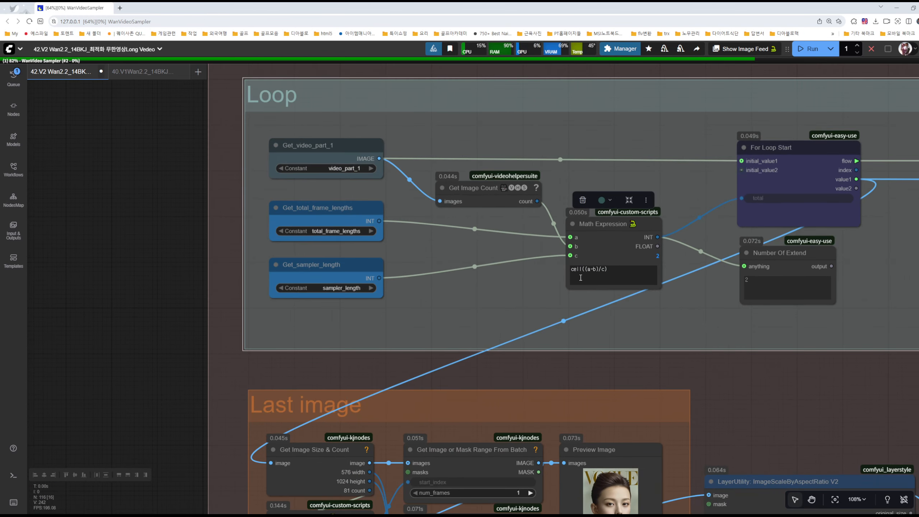
{"action": "scroll", "coordinate": [580, 277], "scroll_direction": "down", "scroll_amount": 1}
Step: Follow the loop links from For Loop Start through Image Batch Multi to the initial_value1 input of For Loop End
{"action": "left_click_drag", "start_coordinate": [671, 306], "coordinate": [387, 321]}
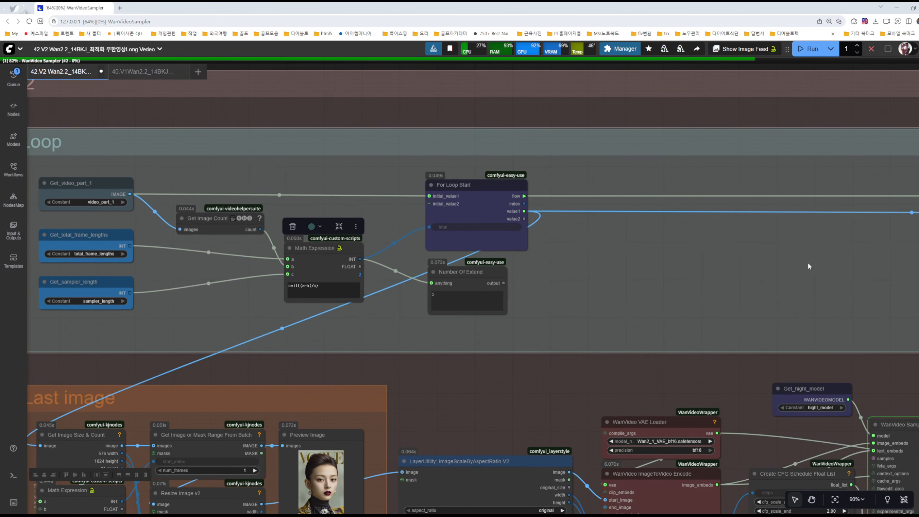
{"action": "left_click_drag", "start_coordinate": [808, 264], "coordinate": [323, 272]}
{"action": "left_click_drag", "start_coordinate": [871, 287], "coordinate": [687, 285]}
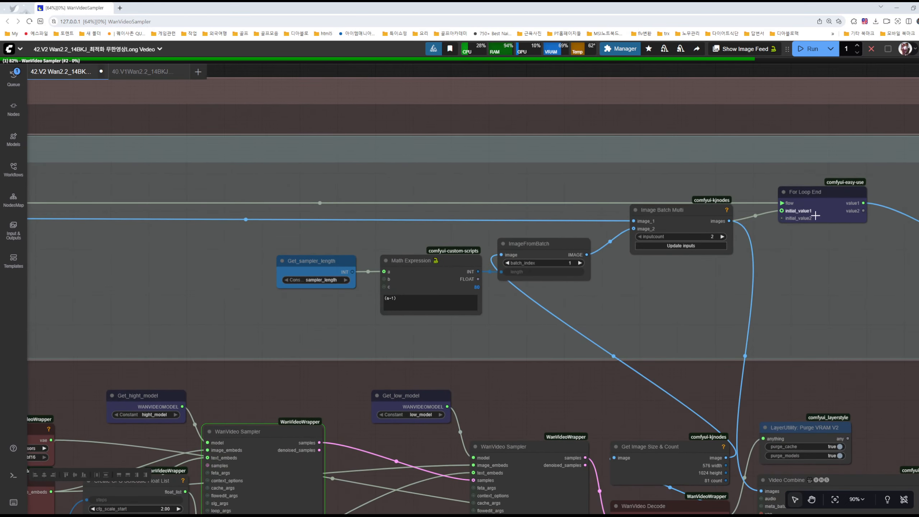
{"action": "scroll", "coordinate": [727, 284], "scroll_direction": "down", "scroll_amount": 10}
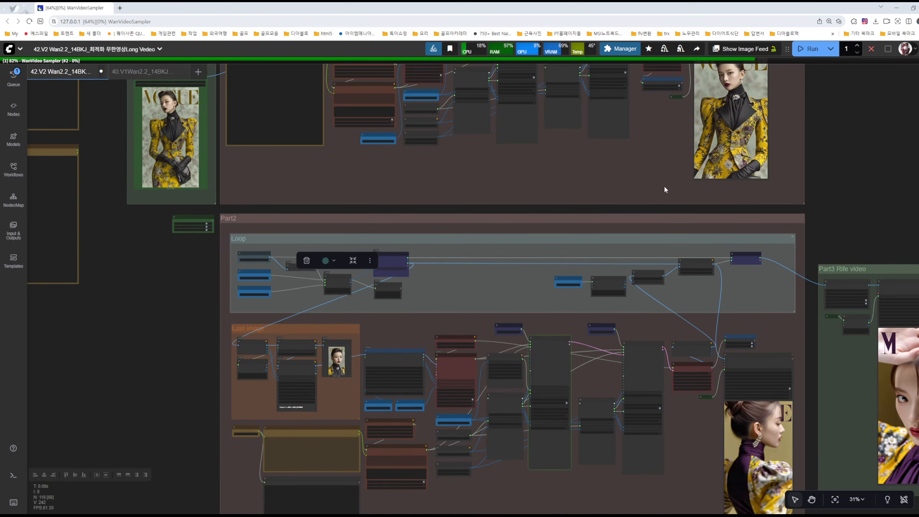
Step: Trace how Part1's Set_video_part_1 output is passed to the Get_video_part_1 node in Part2's Loop group
{"action": "left_click_drag", "start_coordinate": [664, 190], "coordinate": [684, 276]}
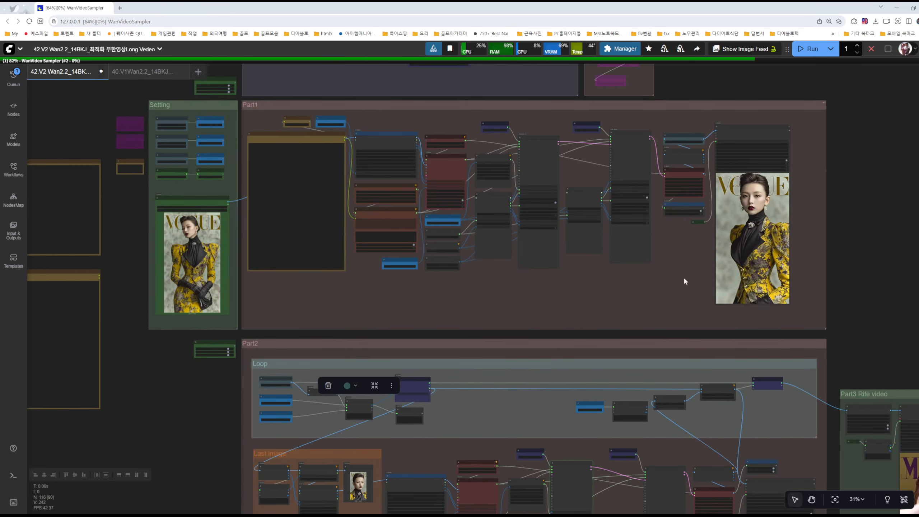
{"action": "scroll", "coordinate": [670, 119], "scroll_direction": "up", "scroll_amount": 10}
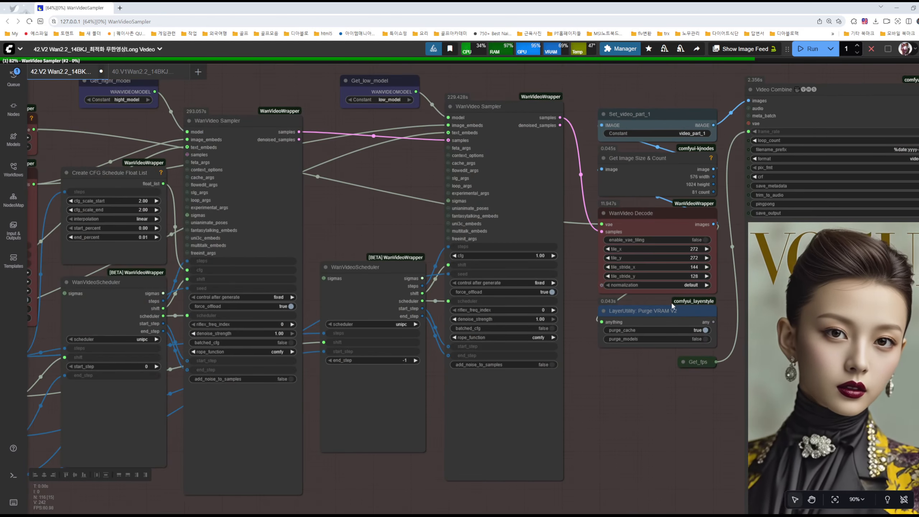
{"action": "scroll", "coordinate": [670, 301], "scroll_direction": "down", "scroll_amount": 8}
{"action": "left_click_drag", "start_coordinate": [671, 302], "coordinate": [718, 264]}
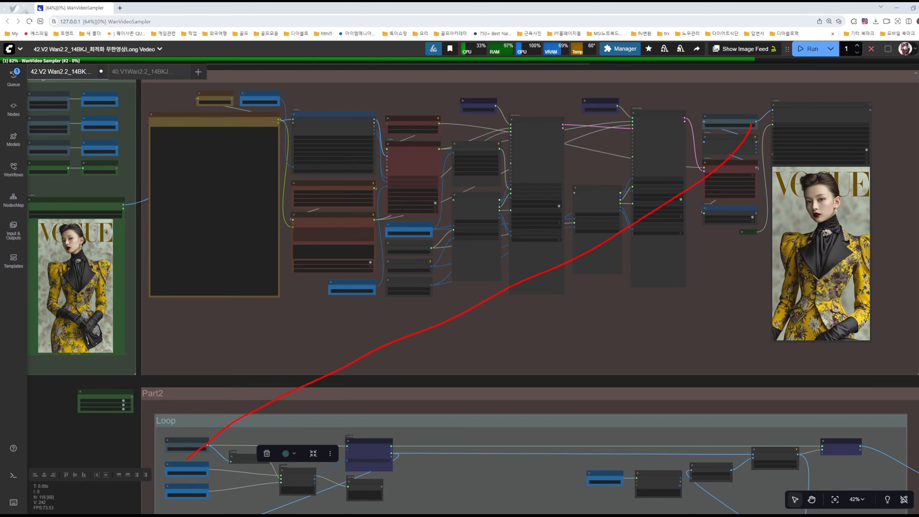
{"action": "key", "text": "Escape"}
{"action": "left_click_drag", "start_coordinate": [455, 309], "coordinate": [542, 125]}
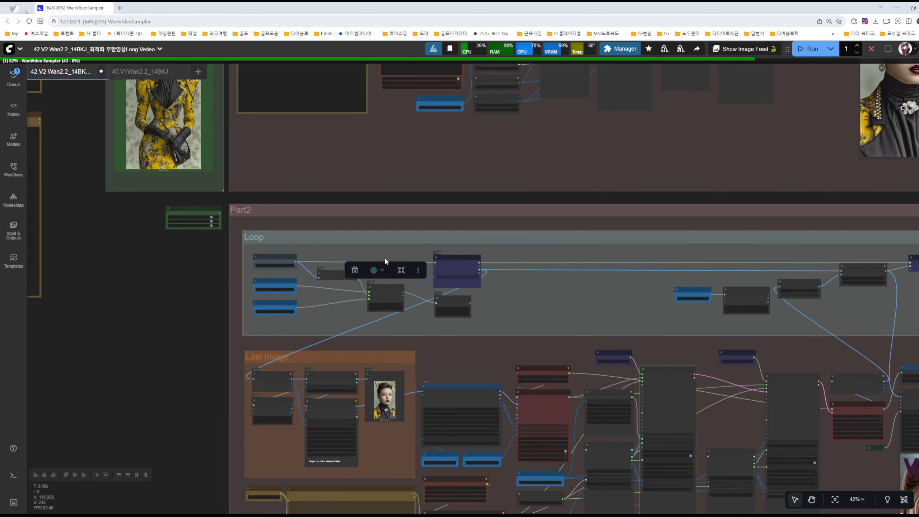
Step: Examine the Last image group's frame extraction and resize nodes, and select its Preview Image node
{"action": "scroll", "coordinate": [341, 272], "scroll_direction": "up", "scroll_amount": 5}
{"action": "left_click_drag", "start_coordinate": [340, 350], "coordinate": [349, 239]}
{"action": "scroll", "coordinate": [261, 330], "scroll_direction": "up", "scroll_amount": 5}
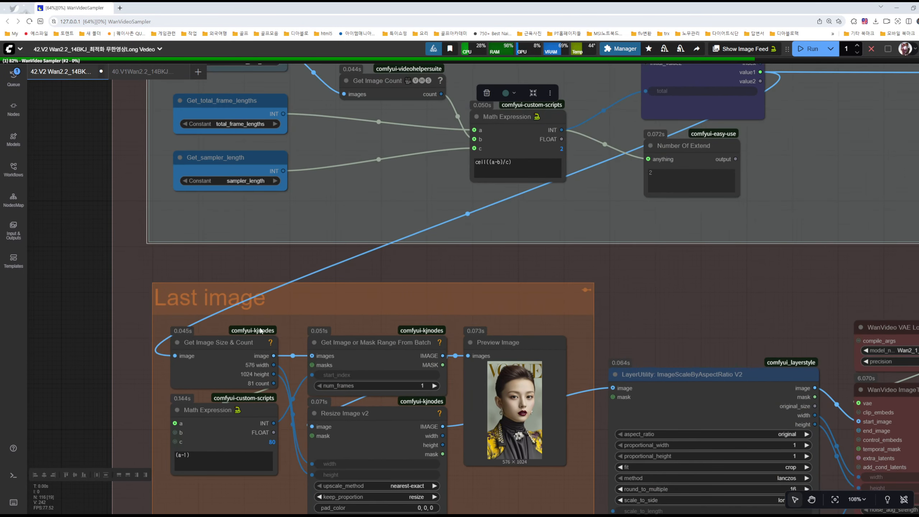
{"action": "left_click_drag", "start_coordinate": [702, 313], "coordinate": [650, 163]}
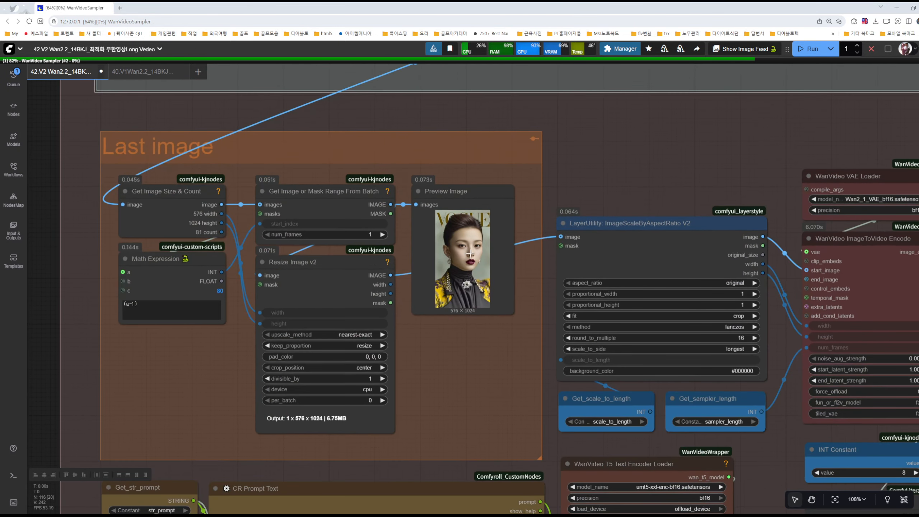
{"action": "left_click", "coordinate": [481, 258]}
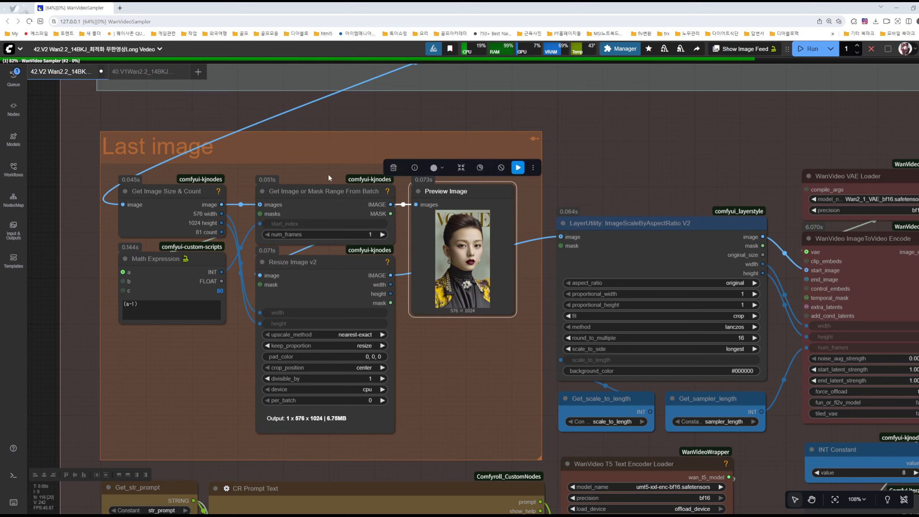
Step: Select the Last image group and follow its output through WanVideo ImageToVideo Encode and both WanVideo Samplers to WanVideo Decode
{"action": "left_click", "coordinate": [201, 170]}
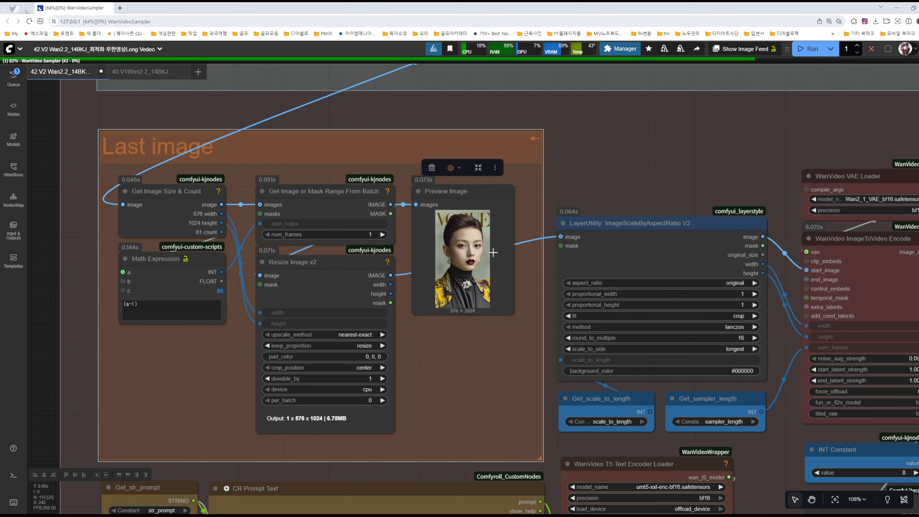
{"action": "scroll", "coordinate": [466, 276], "scroll_direction": "down", "scroll_amount": 2}
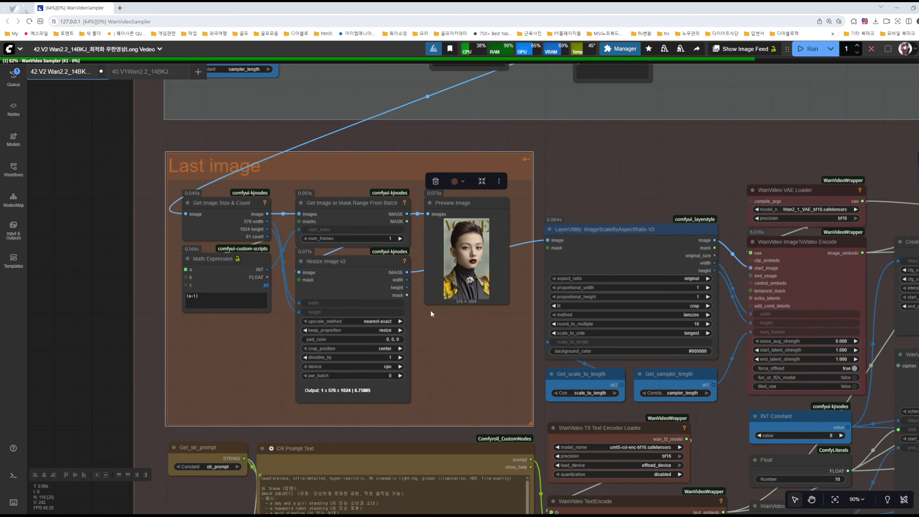
{"action": "scroll", "coordinate": [657, 308], "scroll_direction": "down", "scroll_amount": 1}
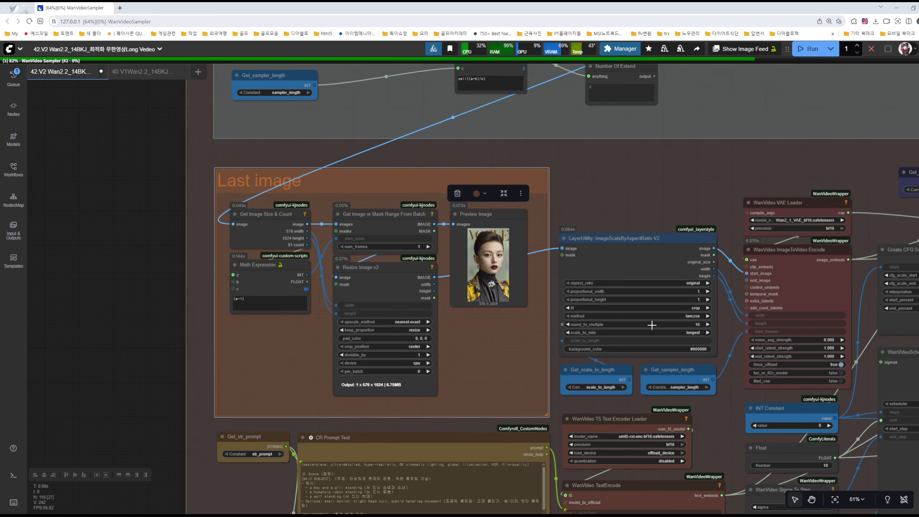
{"action": "left_click_drag", "start_coordinate": [675, 192], "coordinate": [309, 155]}
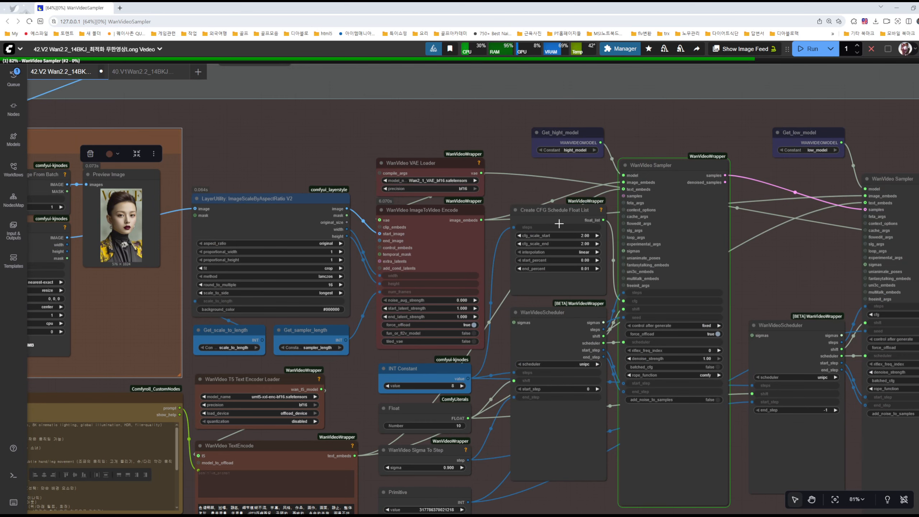
{"action": "left_click_drag", "start_coordinate": [812, 267], "coordinate": [476, 311]}
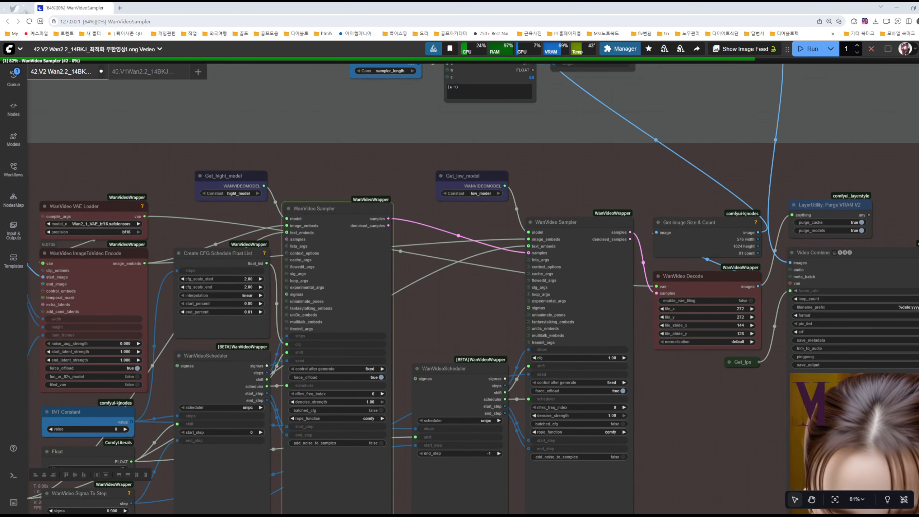
{"action": "left_click_drag", "start_coordinate": [657, 194], "coordinate": [534, 200]}
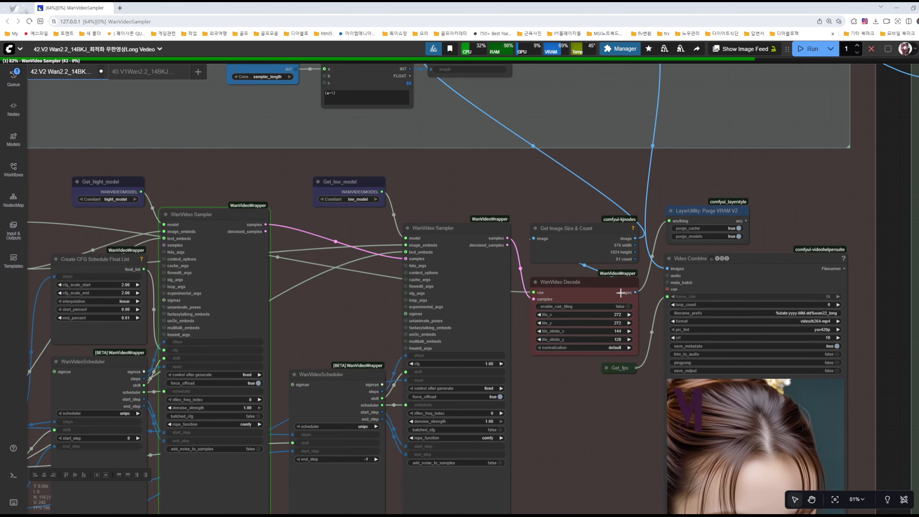
Step: Examine how WanVideo Decode connects to the Get Image Size & Count and Purge VRAM V2 nodes beside Video Combine
{"action": "scroll", "coordinate": [640, 256], "scroll_direction": "up", "scroll_amount": 7}
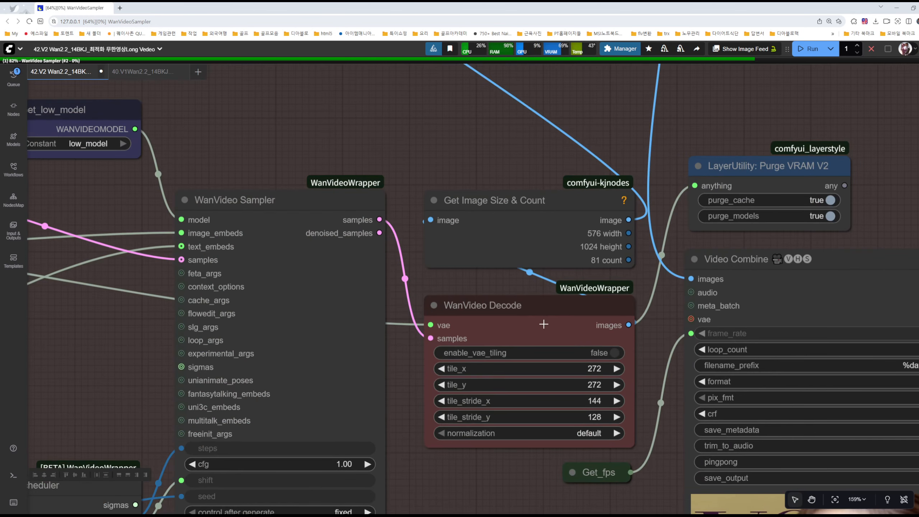
{"action": "scroll", "coordinate": [536, 316], "scroll_direction": "down", "scroll_amount": 8}
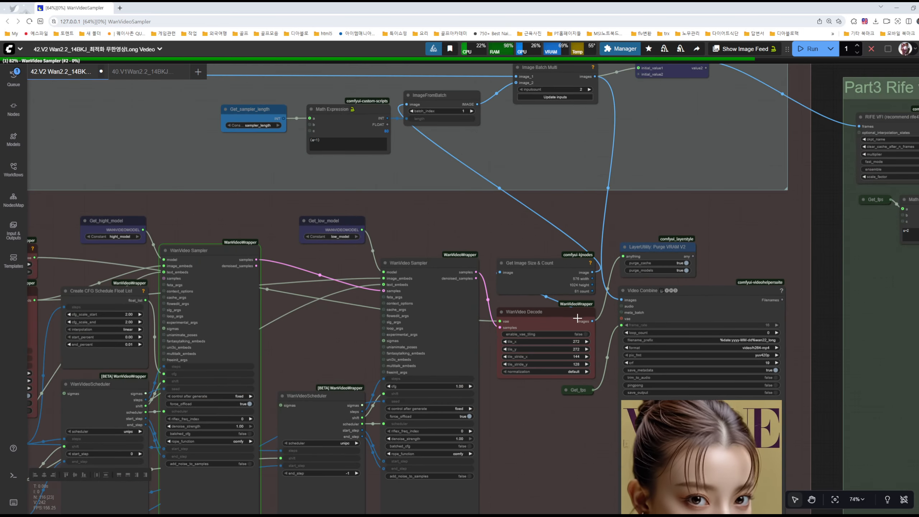
{"action": "scroll", "coordinate": [745, 370], "scroll_direction": "up", "scroll_amount": 5}
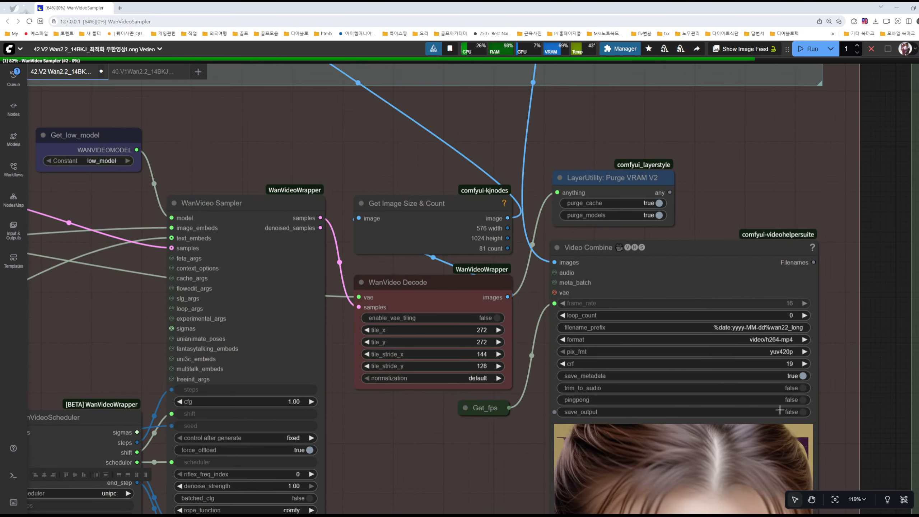
{"action": "scroll", "coordinate": [779, 406], "scroll_direction": "down", "scroll_amount": 2}
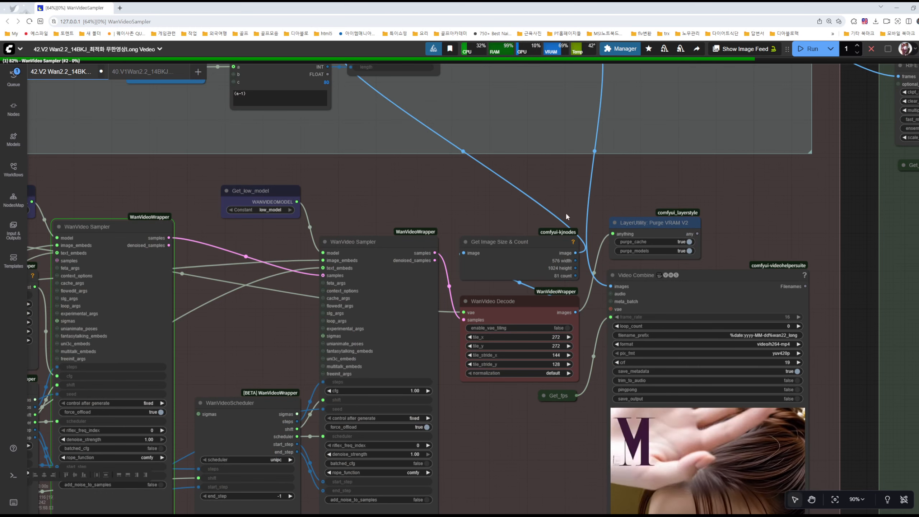
Step: Trace the decoded frames through ImageFromBatch into image_2 of Image Batch Multi and on to For Loop End
{"action": "left_click_drag", "start_coordinate": [502, 210], "coordinate": [606, 381]}
{"action": "scroll", "coordinate": [504, 292], "scroll_direction": "up", "scroll_amount": 6}
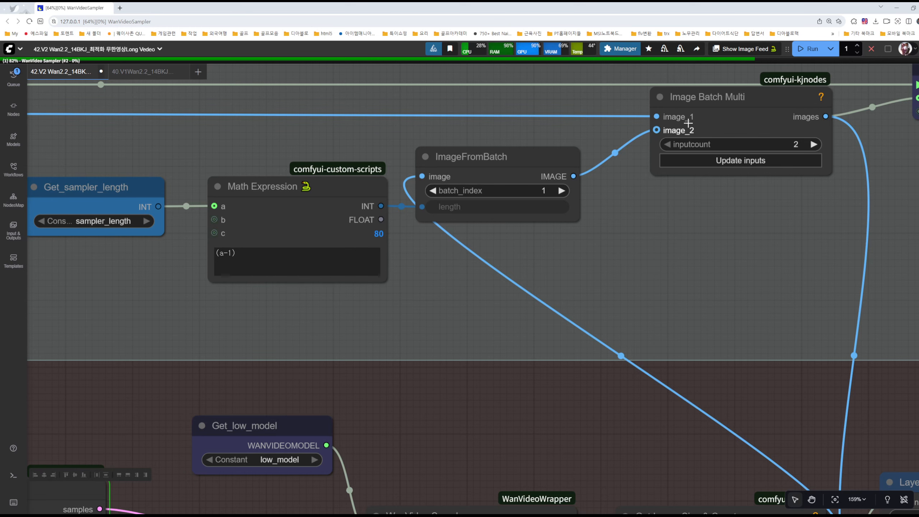
{"action": "left_click_drag", "start_coordinate": [914, 178], "coordinate": [336, 250]}
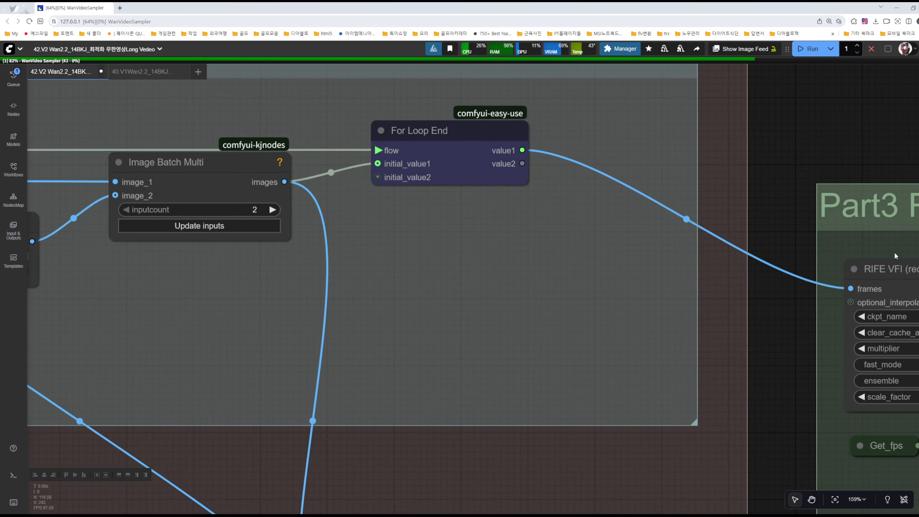
{"action": "left_click_drag", "start_coordinate": [400, 230], "coordinate": [553, 166]}
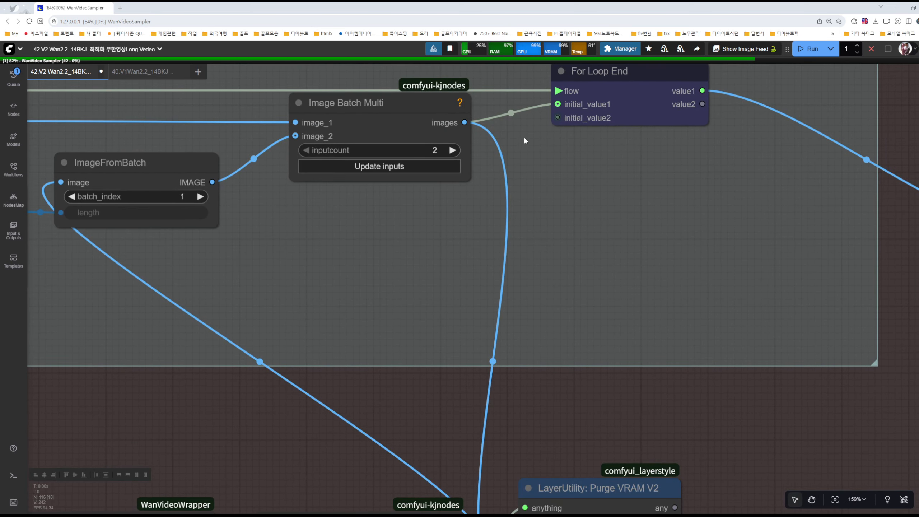
Step: Follow the Image Batch Multi output to Part2's Video Combine node and view its video preview
{"action": "scroll", "coordinate": [536, 148], "scroll_direction": "down", "scroll_amount": 3}
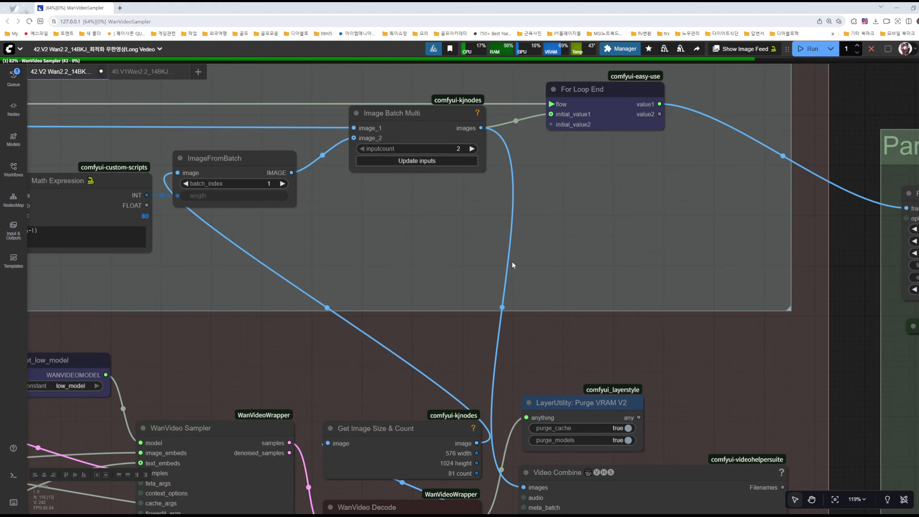
{"action": "left_click_drag", "start_coordinate": [697, 421], "coordinate": [681, 222]}
{"action": "scroll", "coordinate": [618, 304], "scroll_direction": "down", "scroll_amount": 9}
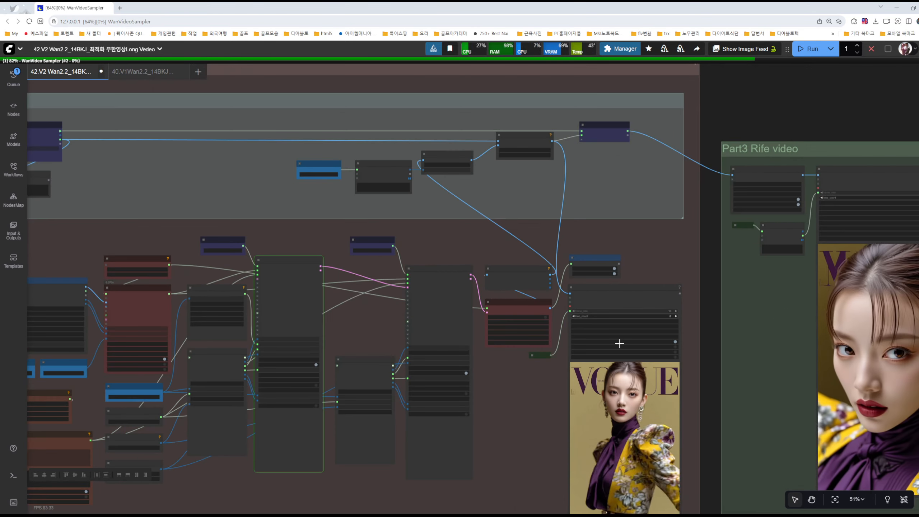
{"action": "left_click_drag", "start_coordinate": [551, 402], "coordinate": [503, 291]}
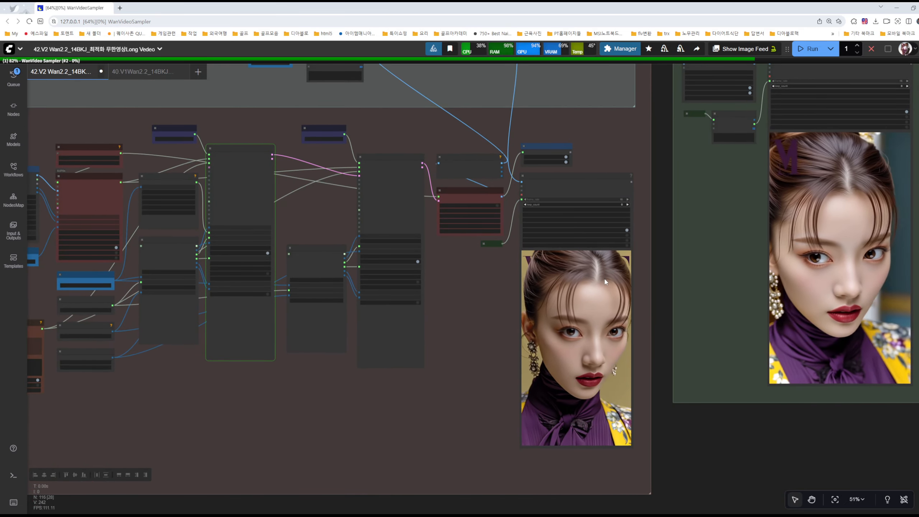
{"action": "left_click_drag", "start_coordinate": [606, 125], "coordinate": [597, 185]}
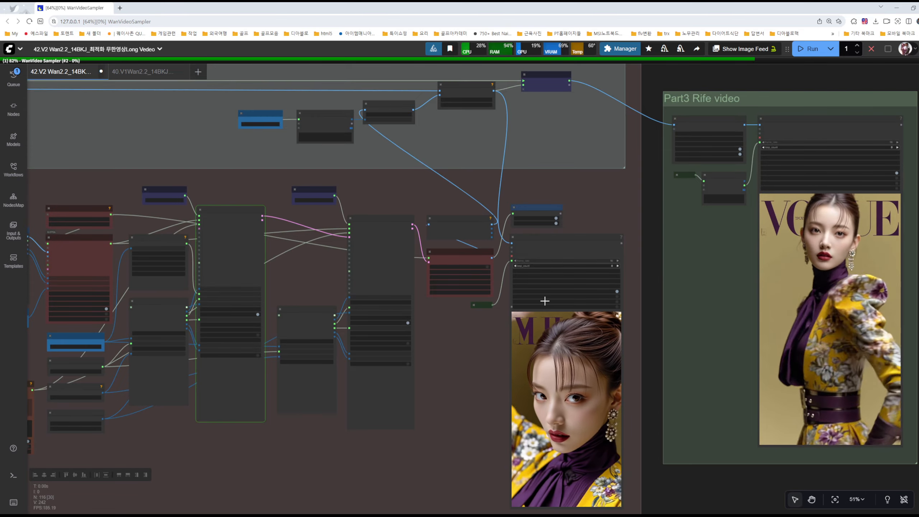
Step: Trace For Loop End's value1 output to the frames input of RIFE VFI in the Part3 Rife video group
{"action": "scroll", "coordinate": [565, 203], "scroll_direction": "up", "scroll_amount": 9}
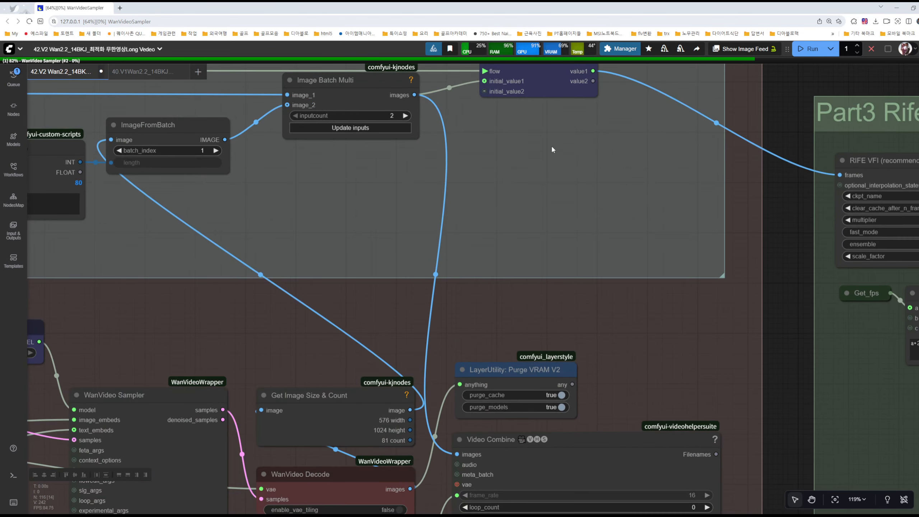
{"action": "scroll", "coordinate": [486, 222], "scroll_direction": "up", "scroll_amount": 5}
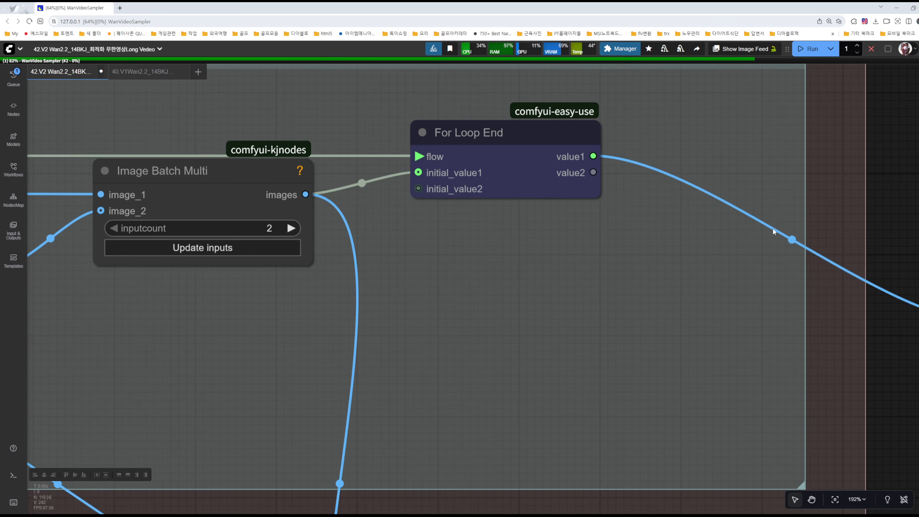
{"action": "scroll", "coordinate": [754, 217], "scroll_direction": "down", "scroll_amount": 8}
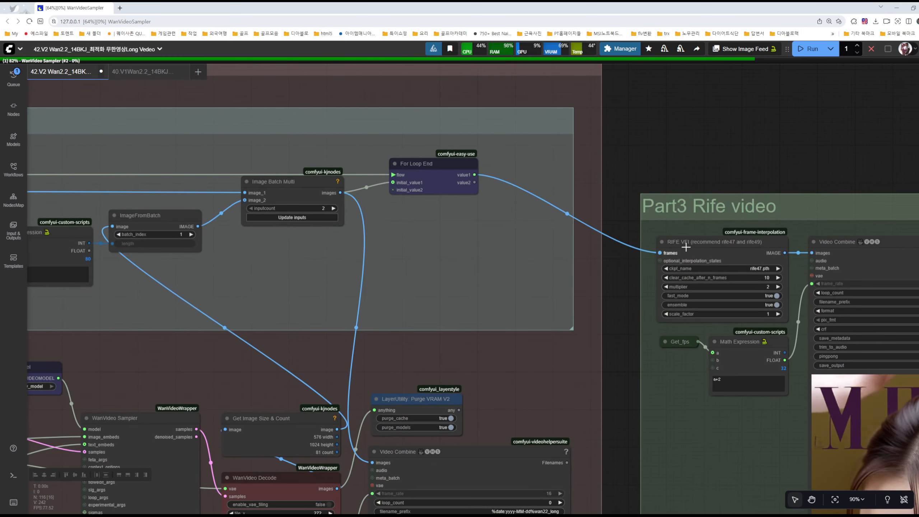
{"action": "left_click_drag", "start_coordinate": [737, 451], "coordinate": [675, 348]}
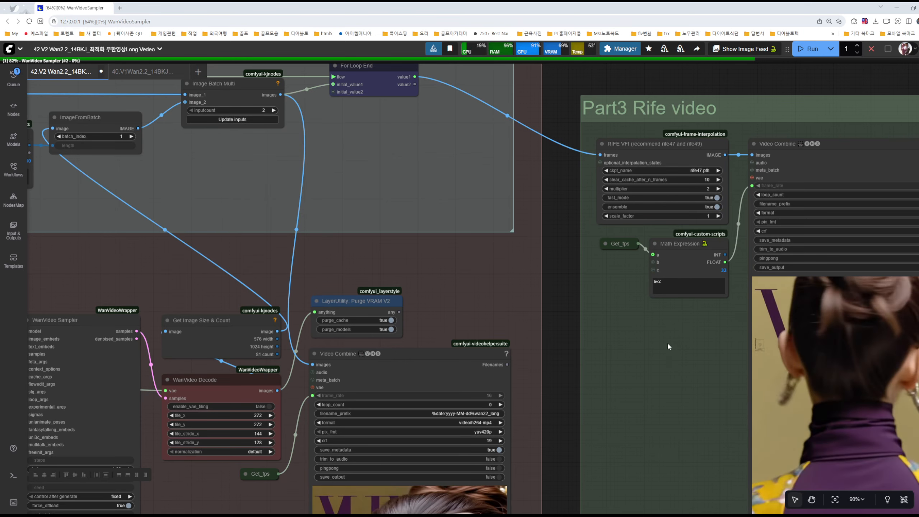
Step: Review the end of the Loop group, where sampler_length and the (a-1) expression set ImageFromBatch's length
{"action": "scroll", "coordinate": [668, 346], "scroll_direction": "down", "scroll_amount": 7}
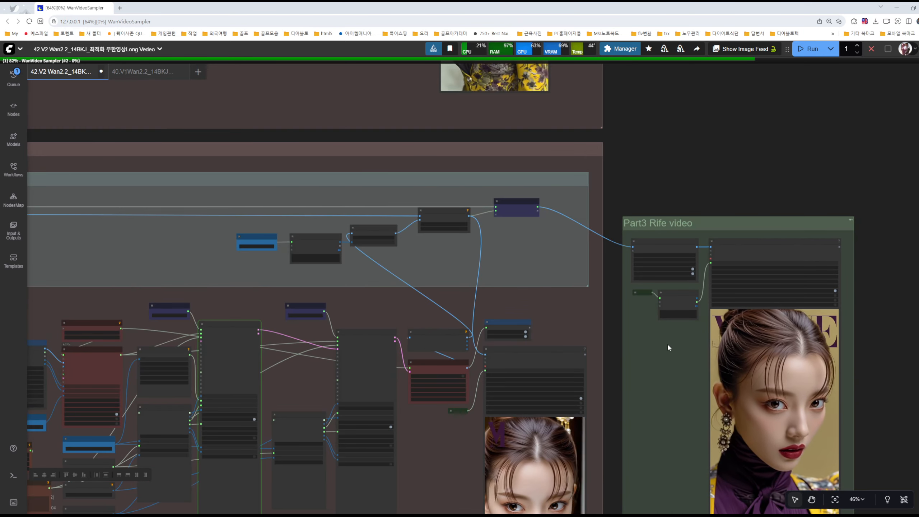
{"action": "scroll", "coordinate": [667, 344], "scroll_direction": "down", "scroll_amount": 1}
{"action": "scroll", "coordinate": [529, 262], "scroll_direction": "down", "scroll_amount": 1}
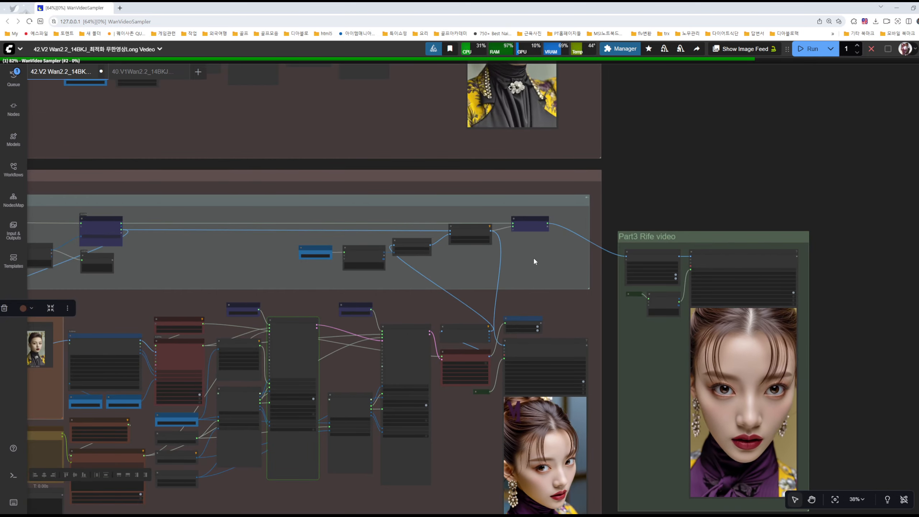
{"action": "scroll", "coordinate": [376, 254], "scroll_direction": "up", "scroll_amount": 4}
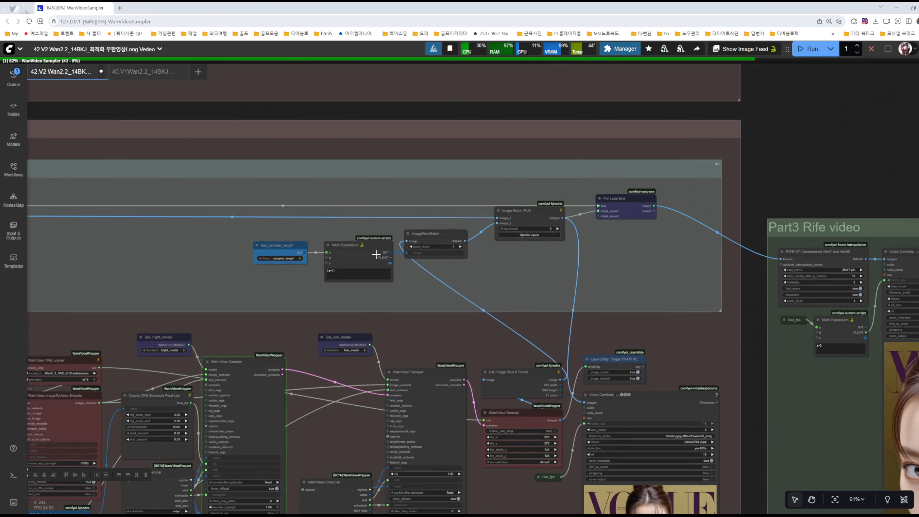
{"action": "scroll", "coordinate": [375, 254], "scroll_direction": "up", "scroll_amount": 5}
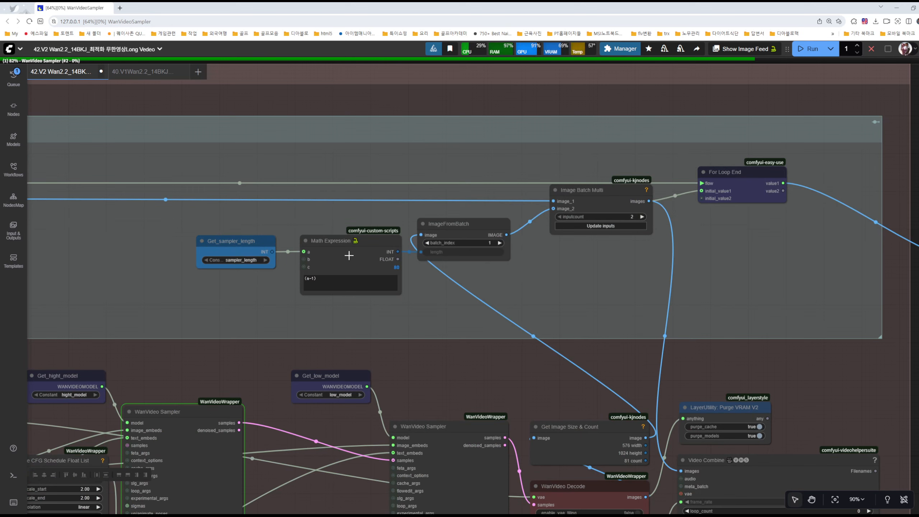
Step: Examine how the ceil((a-b)/c) expression feeds the total input of For Loop Start and the Number Of Extend node
{"action": "left_click_drag", "start_coordinate": [289, 278], "coordinate": [915, 282]}
{"action": "left_click_drag", "start_coordinate": [468, 283], "coordinate": [848, 284]}
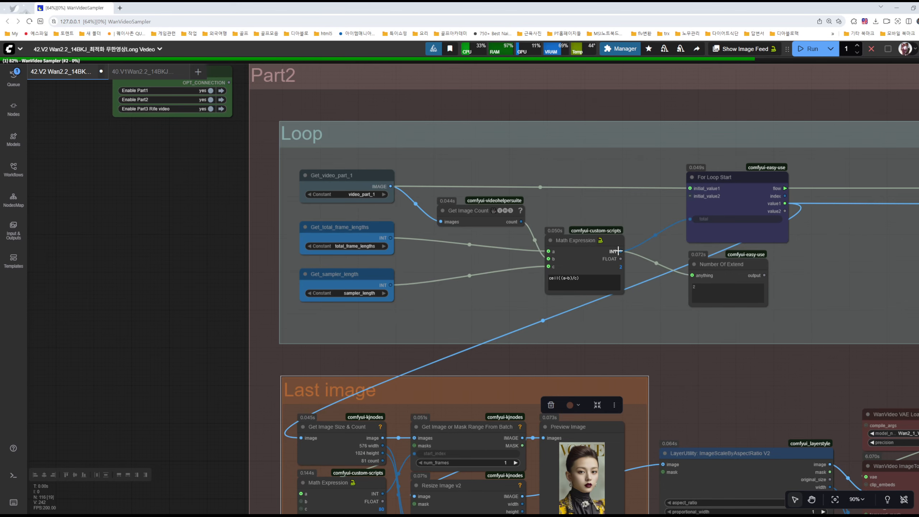
{"action": "scroll", "coordinate": [832, 263], "scroll_direction": "up", "scroll_amount": 7}
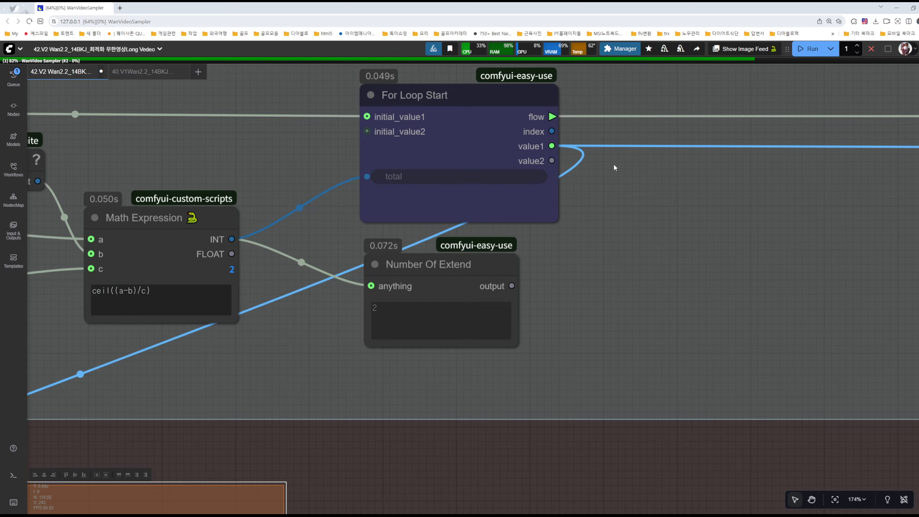
{"action": "scroll", "coordinate": [645, 172], "scroll_direction": "down", "scroll_amount": 8}
Step: Follow For Loop Start's value1 link into the Last image group and examine its extracted frame in Preview Image
{"action": "left_click_drag", "start_coordinate": [688, 221], "coordinate": [718, 145]}
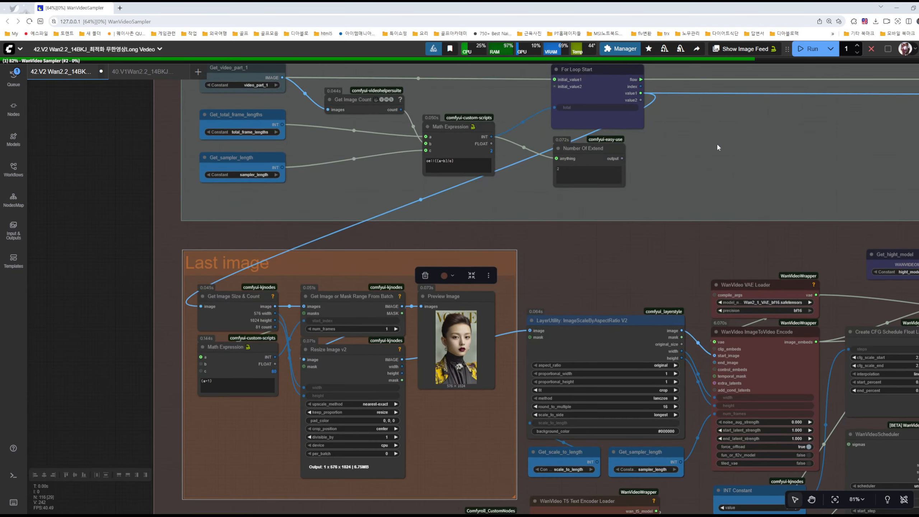
{"action": "left_click_drag", "start_coordinate": [116, 242], "coordinate": [192, 204]}
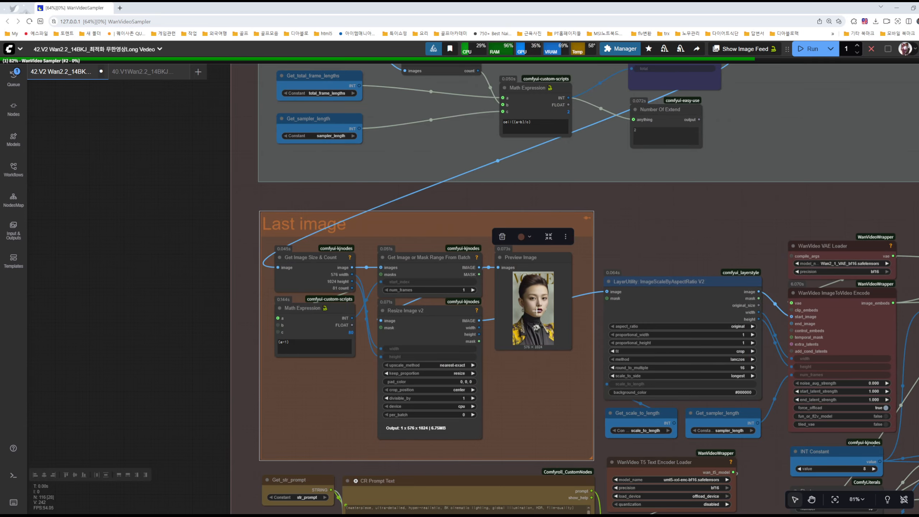
{"action": "scroll", "coordinate": [531, 308], "scroll_direction": "up", "scroll_amount": 10}
{"action": "scroll", "coordinate": [495, 277], "scroll_direction": "down", "scroll_amount": 8}
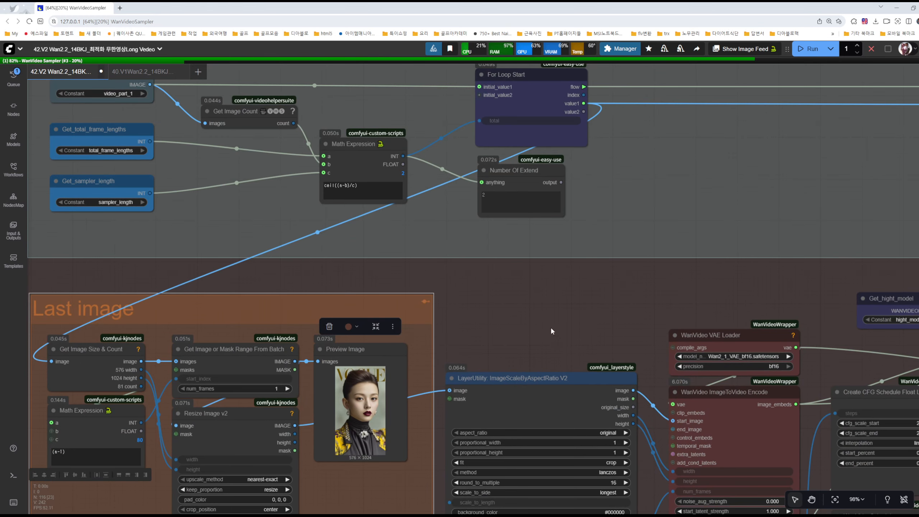
{"action": "left_click_drag", "start_coordinate": [552, 329], "coordinate": [579, 227]}
{"action": "scroll", "coordinate": [423, 341], "scroll_direction": "up", "scroll_amount": 5}
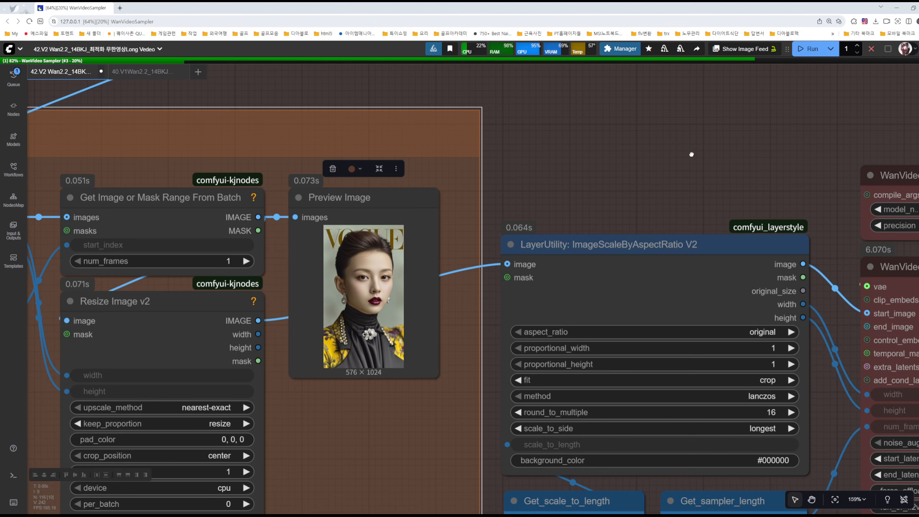
Step: Examine how ImageScaleByAspectRatio V2 and Get_sampler_length feed the start_image, width, height and num_frames inputs of WanVideo ImageToVideo Encode
{"action": "left_click_drag", "start_coordinate": [698, 153], "coordinate": [453, 78]}
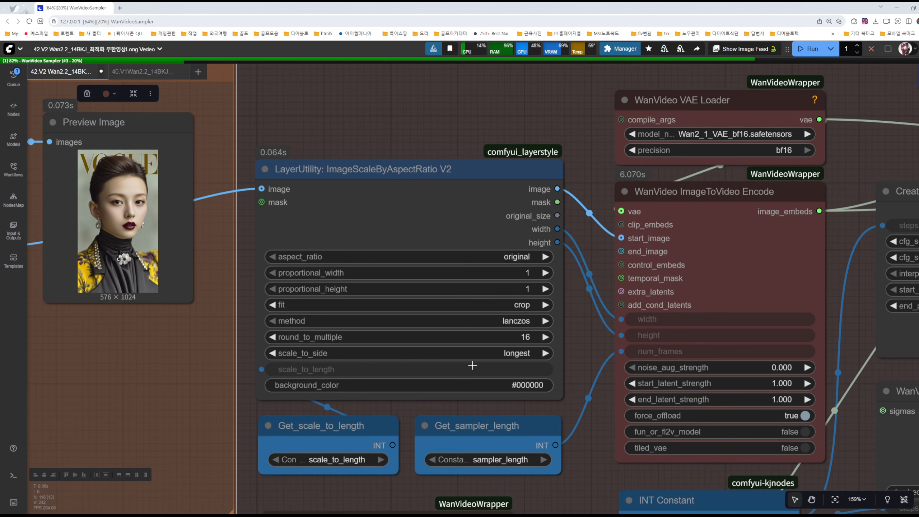
{"action": "scroll", "coordinate": [301, 131], "scroll_direction": "down", "scroll_amount": 4}
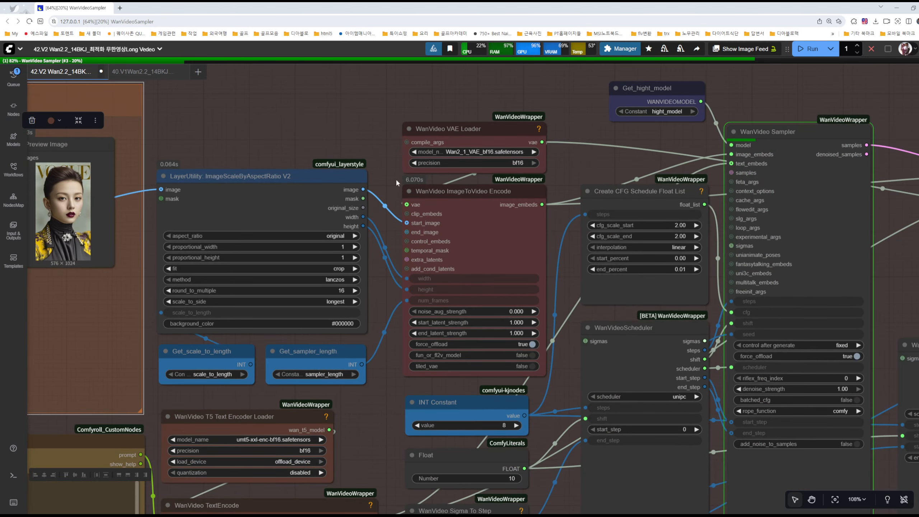
{"action": "scroll", "coordinate": [850, 225], "scroll_direction": "down", "scroll_amount": 8}
{"action": "scroll", "coordinate": [850, 225], "scroll_direction": "up", "scroll_amount": 4}
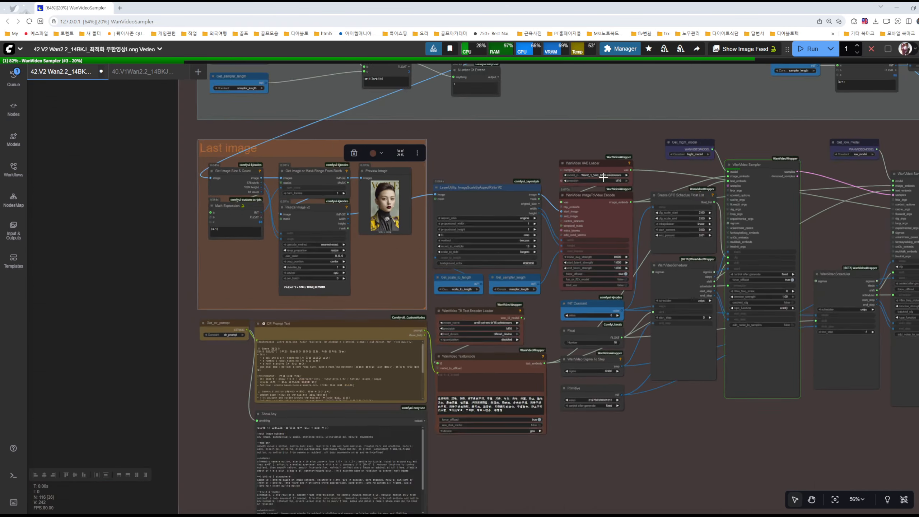
{"action": "scroll", "coordinate": [590, 225], "scroll_direction": "up", "scroll_amount": 5}
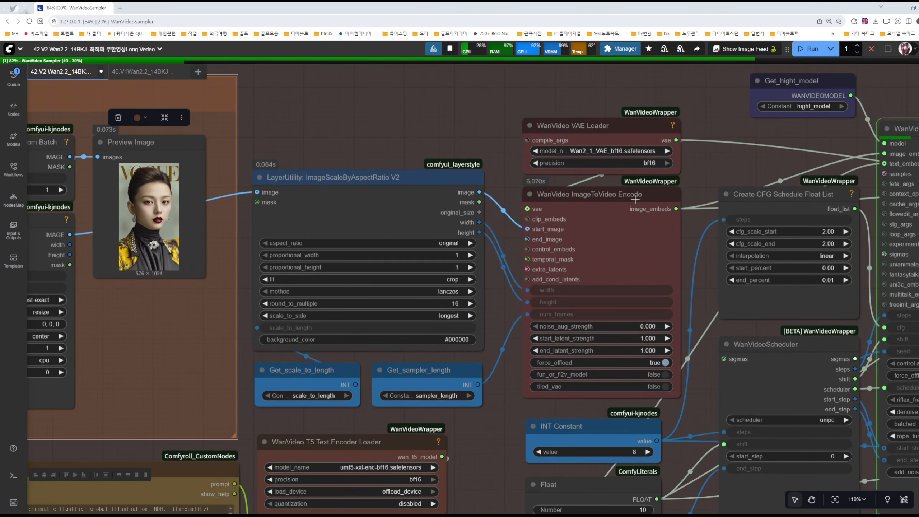
Step: Compare Part2's encoder and sampler chain with the corresponding nodes in Part1
{"action": "scroll", "coordinate": [529, 203], "scroll_direction": "down", "scroll_amount": 8}
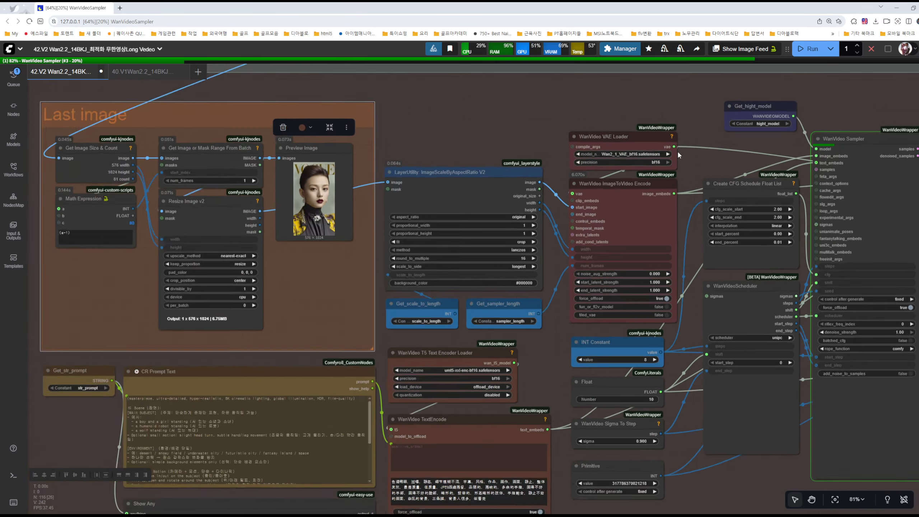
{"action": "left_click_drag", "start_coordinate": [564, 137], "coordinate": [798, 468]}
{"action": "key", "text": "Escape"}
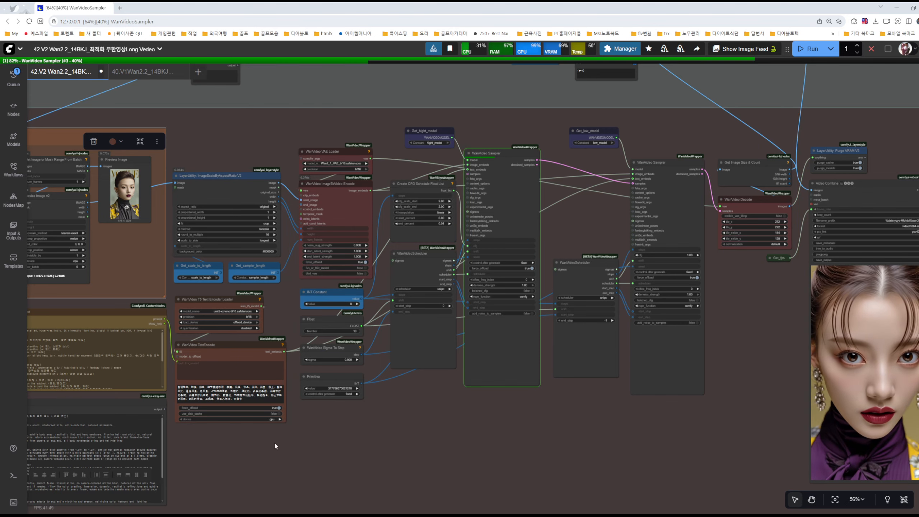
{"action": "left_click_drag", "start_coordinate": [245, 133], "coordinate": [417, 516]}
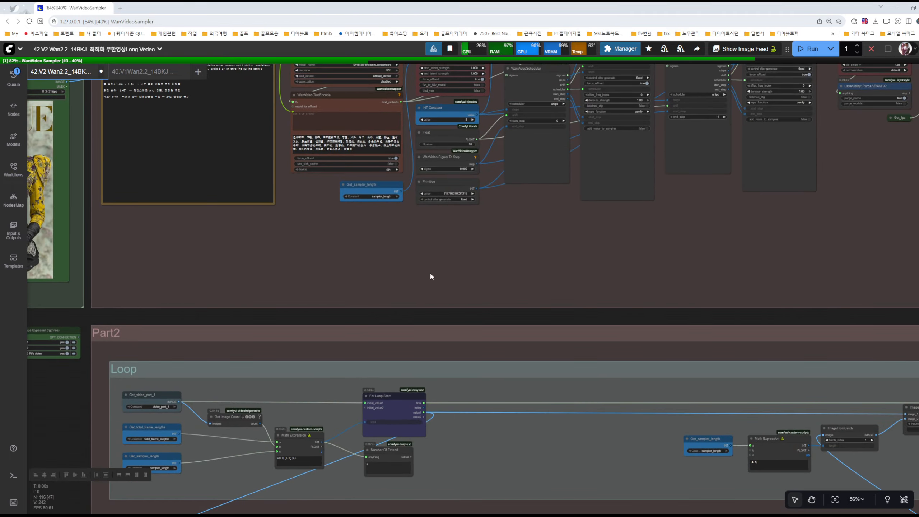
{"action": "left_click_drag", "start_coordinate": [423, 237], "coordinate": [435, 463]}
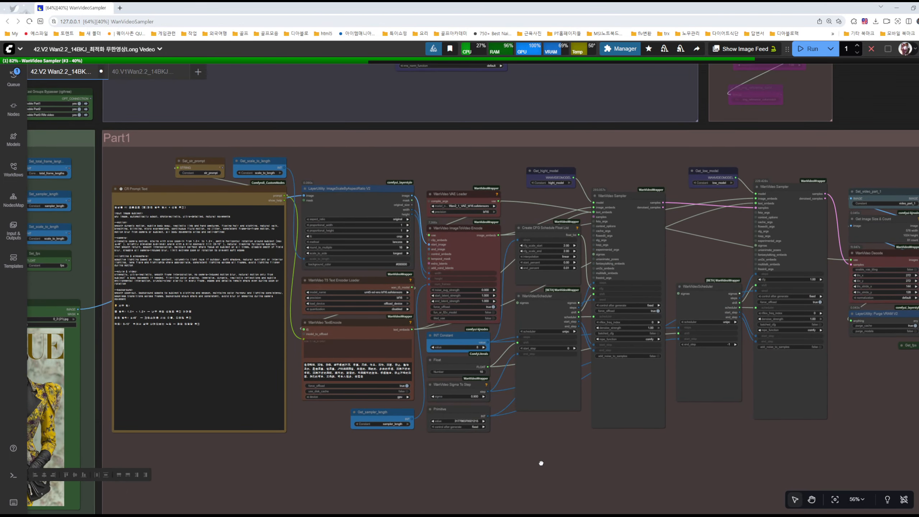
{"action": "left_click_drag", "start_coordinate": [542, 463], "coordinate": [464, 34]}
{"action": "left_click_drag", "start_coordinate": [378, 295], "coordinate": [500, 513]}
{"action": "left_click_drag", "start_coordinate": [501, 249], "coordinate": [508, 429]}
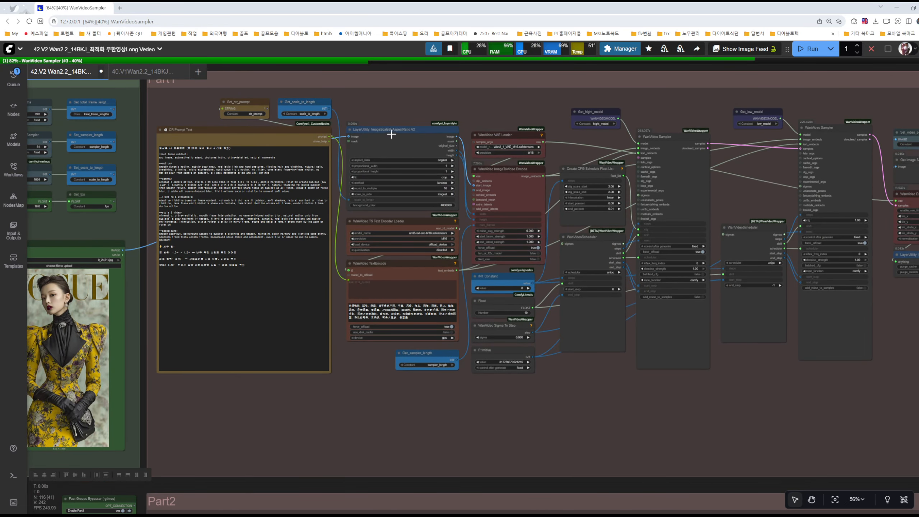
{"action": "mouse_move", "coordinate": [332, 102]}
{"action": "left_mouse_down"}
{"action": "mouse_move", "coordinate": [769, 375]}
{"action": "mouse_move", "coordinate": [877, 394]}
{"action": "left_mouse_up"}
{"action": "key", "text": "Escape"}
Step: Review how Part2's Loop group feeds the Last image group and how its frame enters ImageScaleByAspectRatio V2
{"action": "left_click_drag", "start_coordinate": [481, 446], "coordinate": [461, 85]}
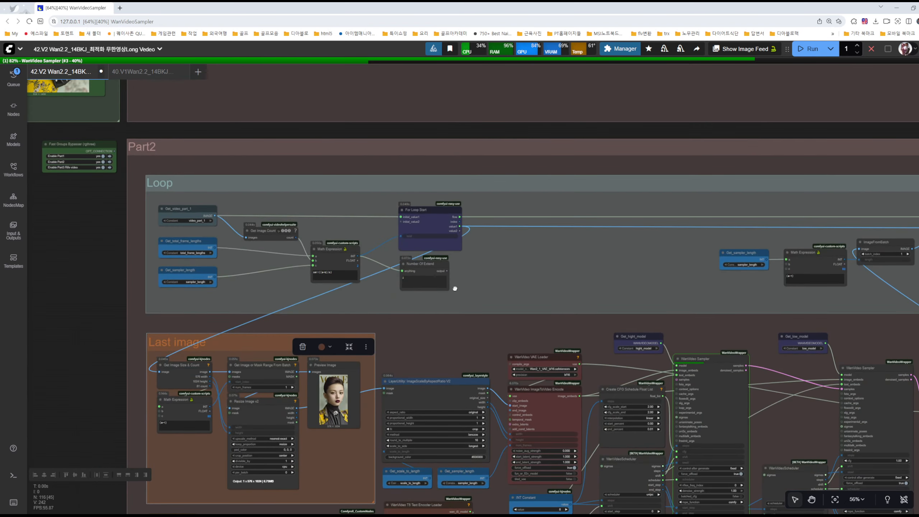
{"action": "left_click_drag", "start_coordinate": [455, 289], "coordinate": [458, 122]}
{"action": "scroll", "coordinate": [376, 232], "scroll_direction": "up", "scroll_amount": 9}
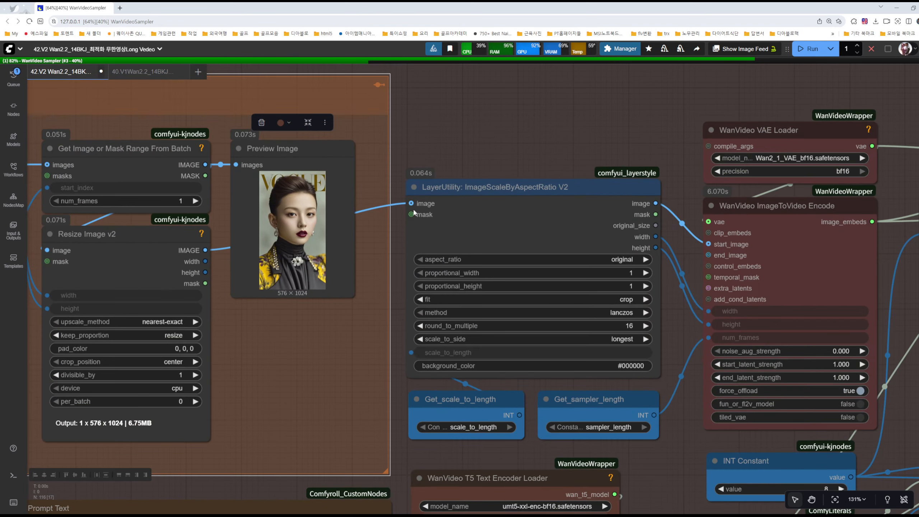
{"action": "scroll", "coordinate": [452, 132], "scroll_direction": "down", "scroll_amount": 8}
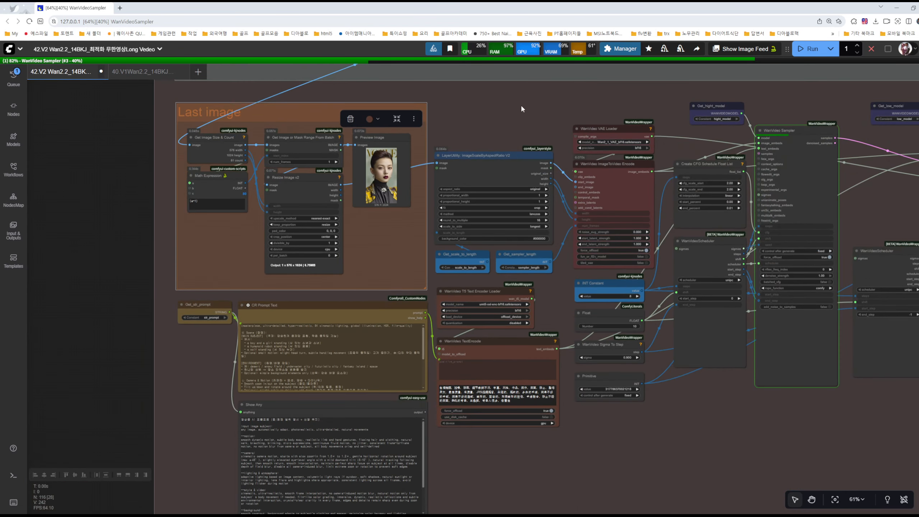
{"action": "left_click_drag", "start_coordinate": [520, 104], "coordinate": [553, 289]}
{"action": "left_click", "coordinate": [545, 235]}
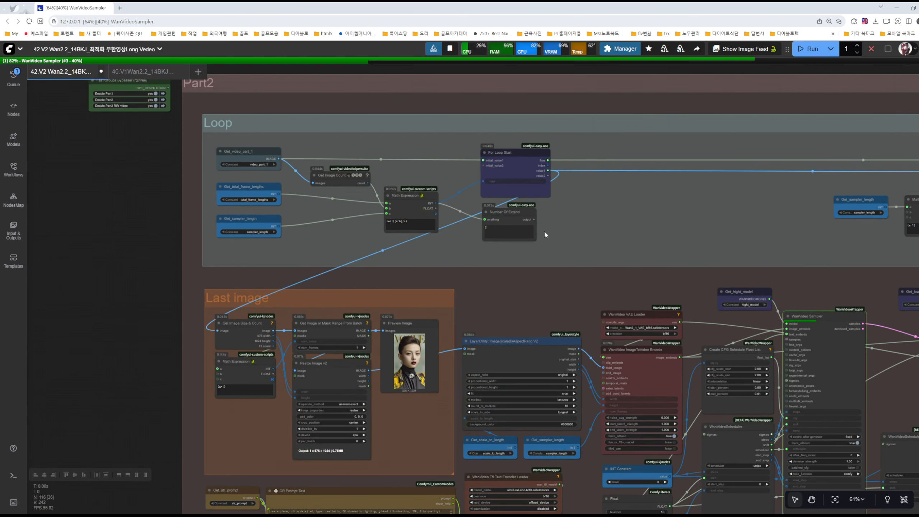
{"action": "left_click", "coordinate": [429, 124]}
{"action": "left_click_drag", "start_coordinate": [536, 307], "coordinate": [541, 316]}
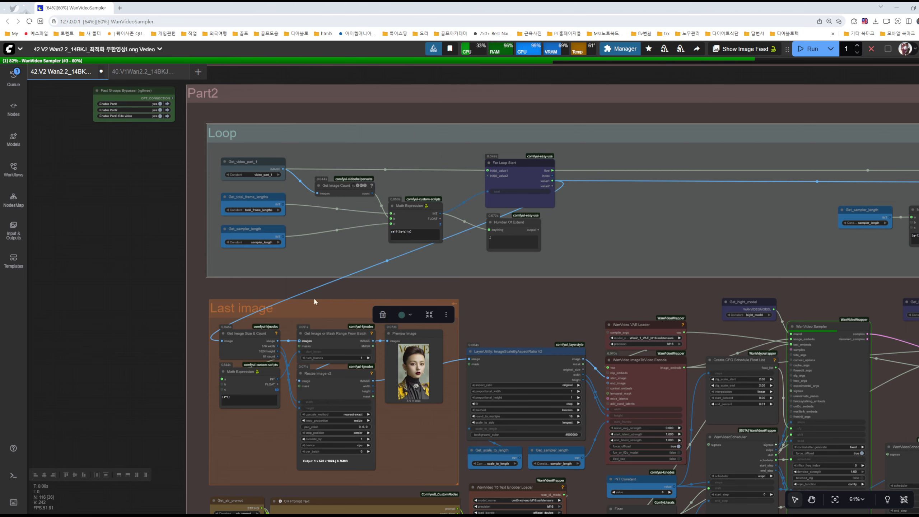
{"action": "left_click_drag", "start_coordinate": [492, 312], "coordinate": [496, 307]}
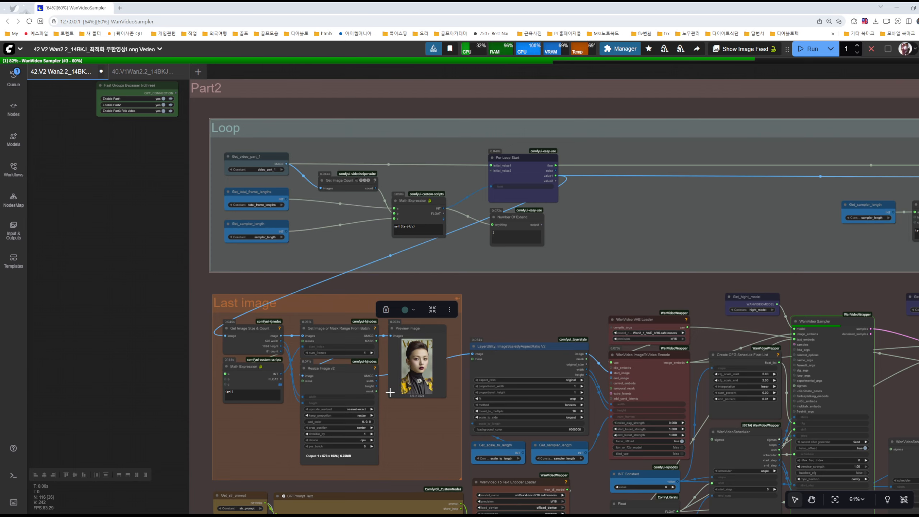
Step: Trace the decoded frames from Get Image Size & Count through ImageFromBatch and Image Batch Multi to For Loop End and Video Combine
{"action": "left_click_drag", "start_coordinate": [831, 286], "coordinate": [209, 280]}
{"action": "scroll", "coordinate": [521, 380], "scroll_direction": "up", "scroll_amount": 1}
{"action": "scroll", "coordinate": [522, 380], "scroll_direction": "up", "scroll_amount": 5}
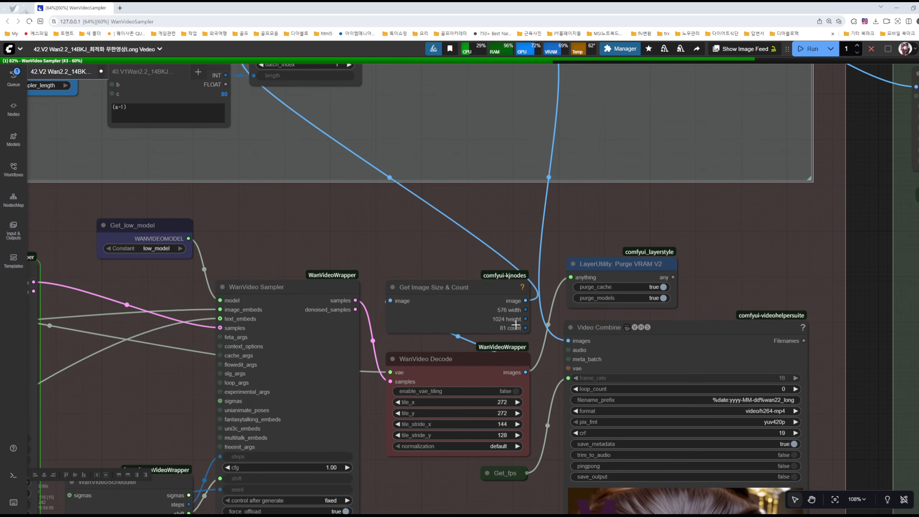
{"action": "left_click_drag", "start_coordinate": [249, 82], "coordinate": [378, 267]}
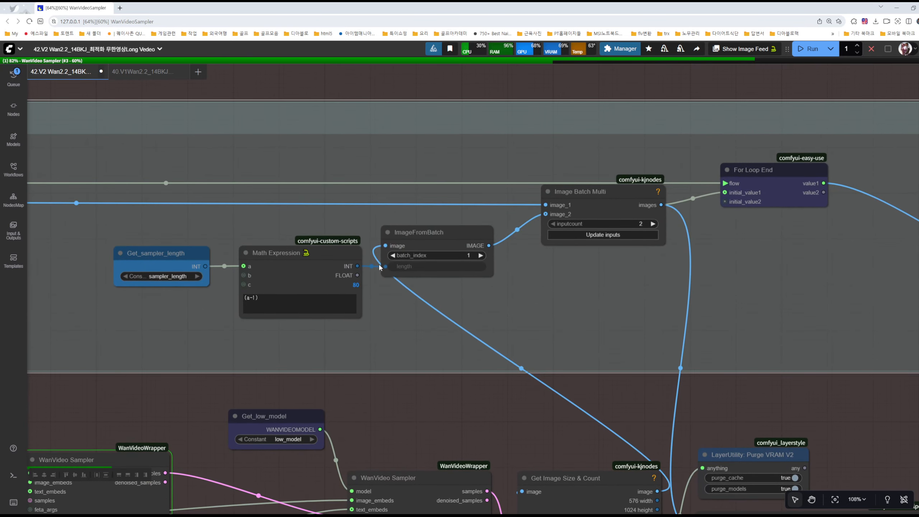
{"action": "key", "text": "Escape"}
{"action": "left_click_drag", "start_coordinate": [780, 293], "coordinate": [588, 157]}
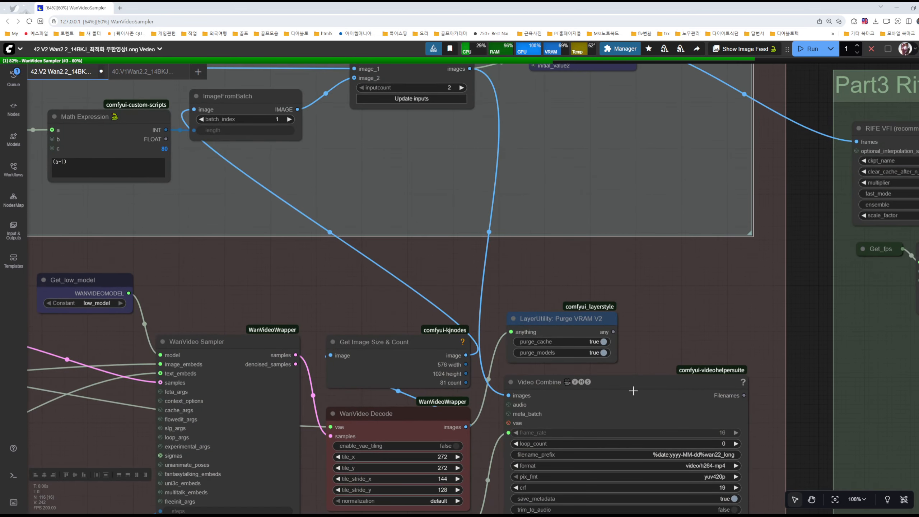
{"action": "mouse_move", "coordinate": [678, 325]}
{"action": "left_mouse_down"}
{"action": "mouse_move", "coordinate": [699, 392]}
{"action": "mouse_move", "coordinate": [685, 238]}
{"action": "mouse_move", "coordinate": [678, 337]}
{"action": "left_mouse_up"}
{"action": "scroll", "coordinate": [678, 315], "scroll_direction": "down", "scroll_amount": 3}
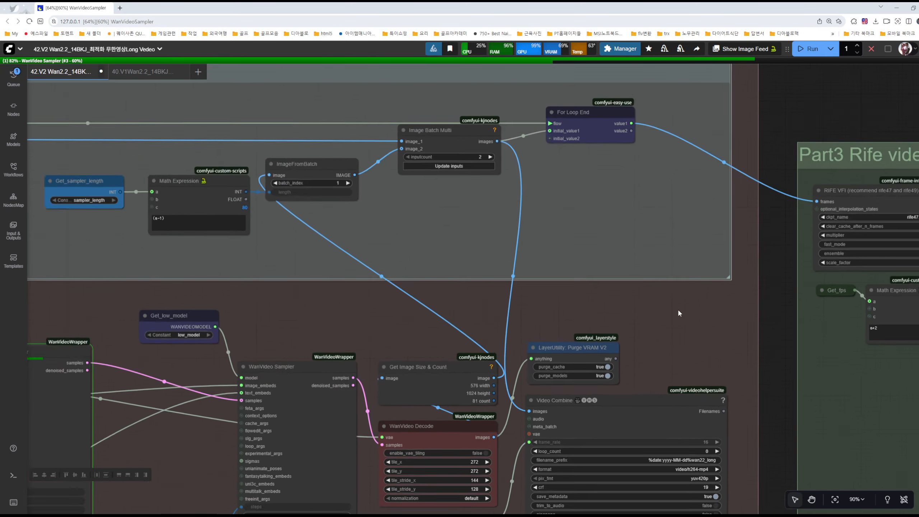
{"action": "left_click_drag", "start_coordinate": [651, 255], "coordinate": [613, 351]}
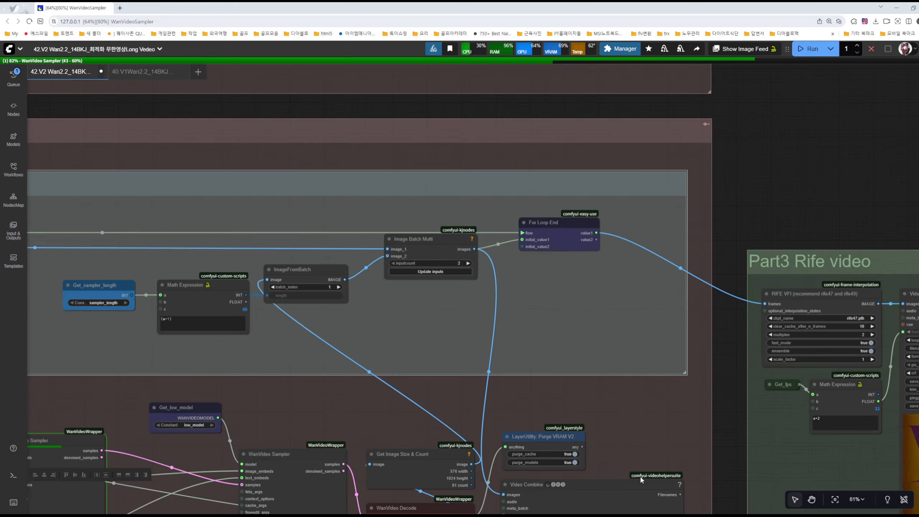
Step: Examine the overall Part2 layout, its link to Part3 Rife video, and the high and low samplers
{"action": "scroll", "coordinate": [622, 376], "scroll_direction": "down", "scroll_amount": 5}
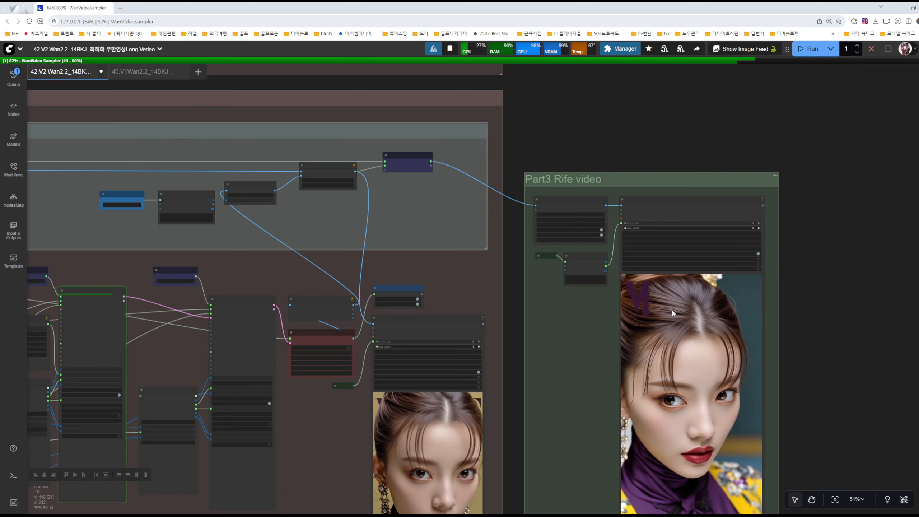
{"action": "scroll", "coordinate": [671, 309], "scroll_direction": "down", "scroll_amount": 4}
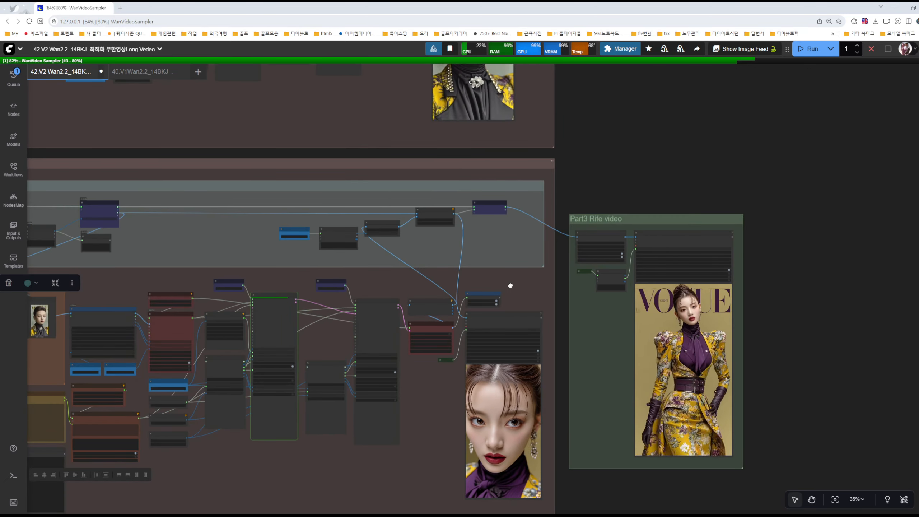
{"action": "left_click_drag", "start_coordinate": [510, 285], "coordinate": [763, 234]}
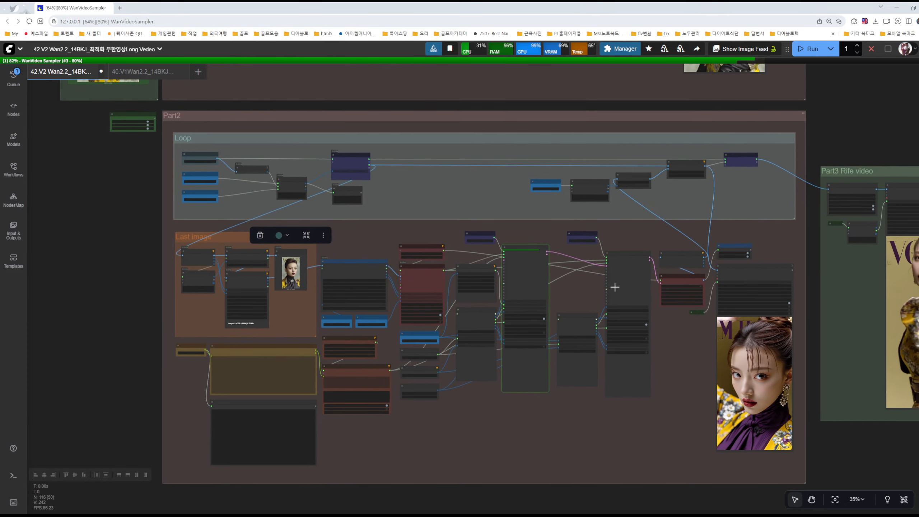
{"action": "scroll", "coordinate": [614, 287], "scroll_direction": "up", "scroll_amount": 6}
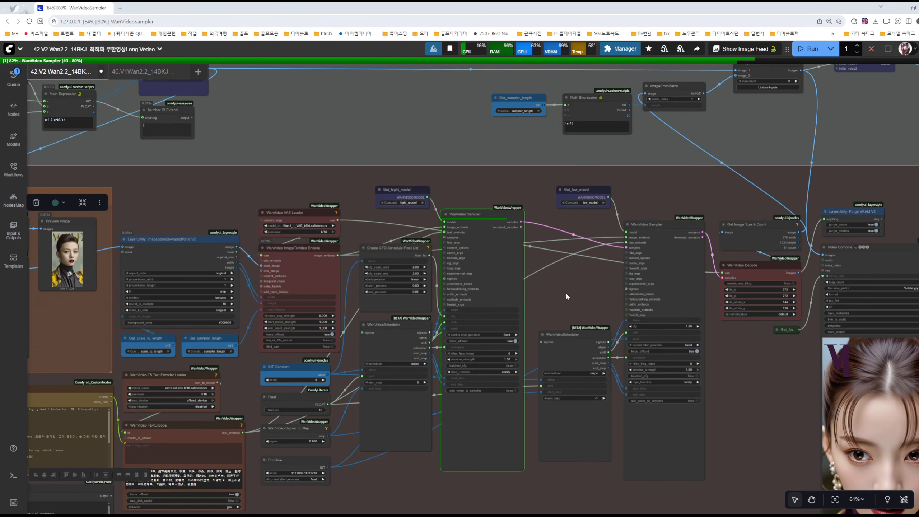
{"action": "left_click", "coordinate": [566, 296]}
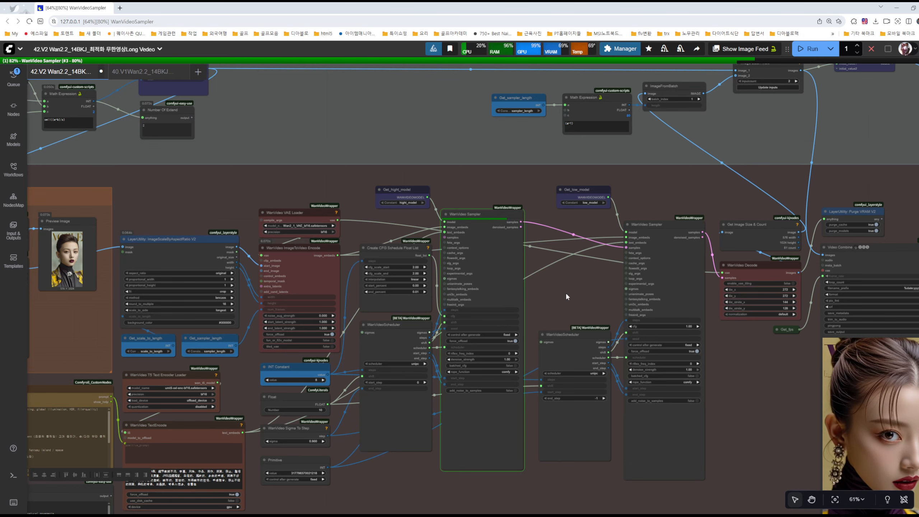
{"action": "scroll", "coordinate": [567, 298], "scroll_direction": "down", "scroll_amount": 3}
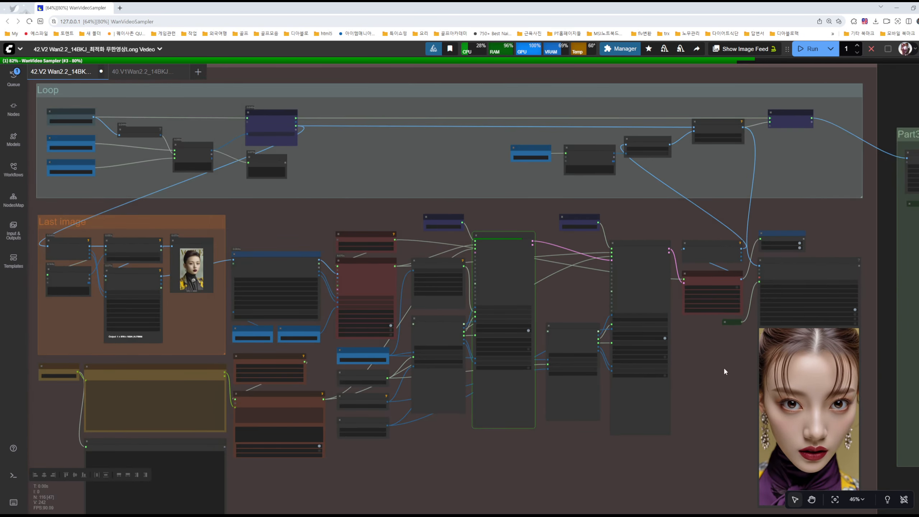
Step: Undo the accidental move of Part1's CR Prompt Text node so it sits beside the Setting group
{"action": "left_click_drag", "start_coordinate": [746, 375], "coordinate": [811, 451]}
{"action": "left_click_drag", "start_coordinate": [458, 227], "coordinate": [634, 389]}
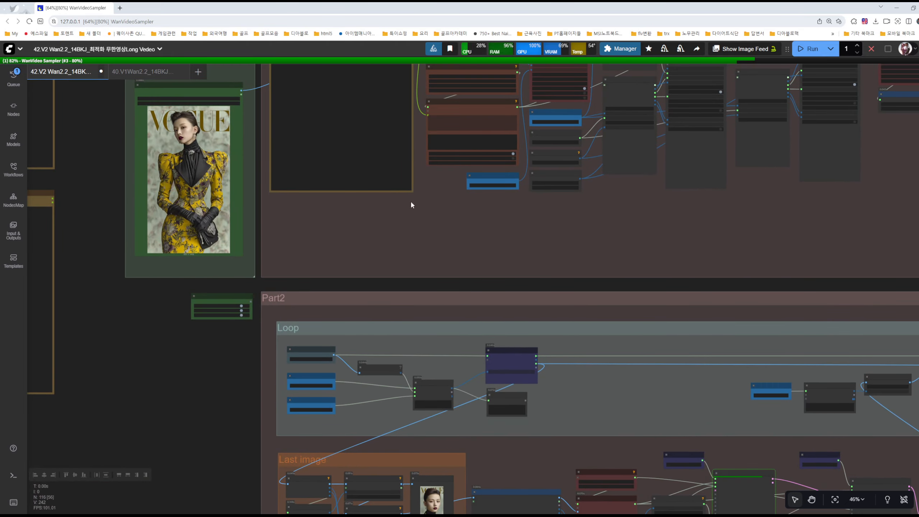
{"action": "left_click_drag", "start_coordinate": [338, 192], "coordinate": [509, 291]}
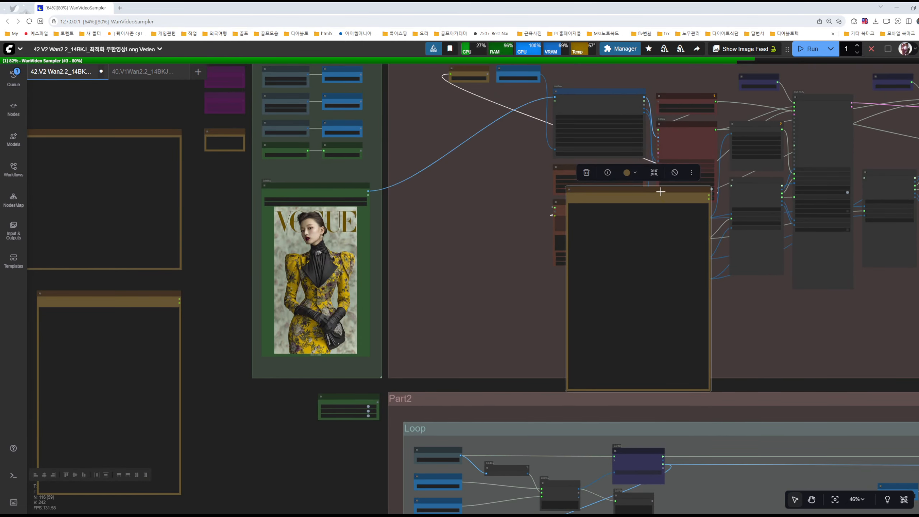
{"action": "left_click_drag", "start_coordinate": [663, 193], "coordinate": [488, 104]}
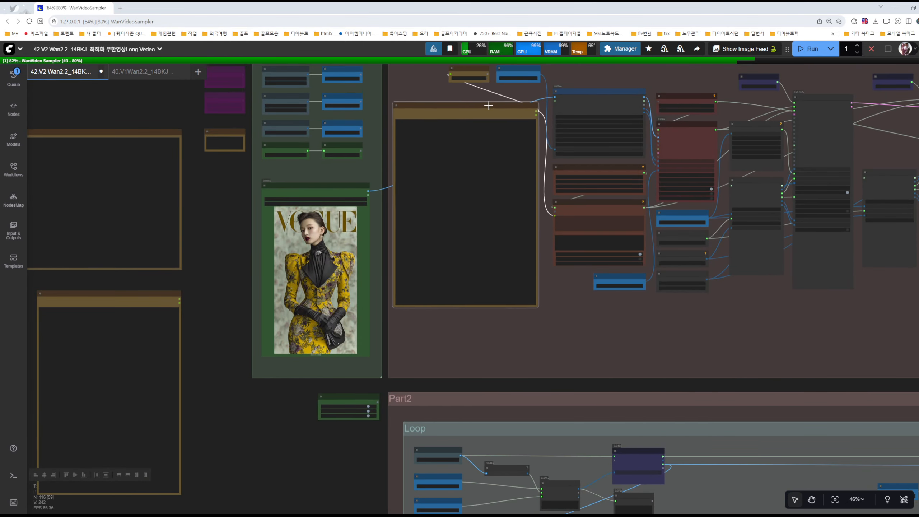
{"action": "key", "text": "ctrl+z"}
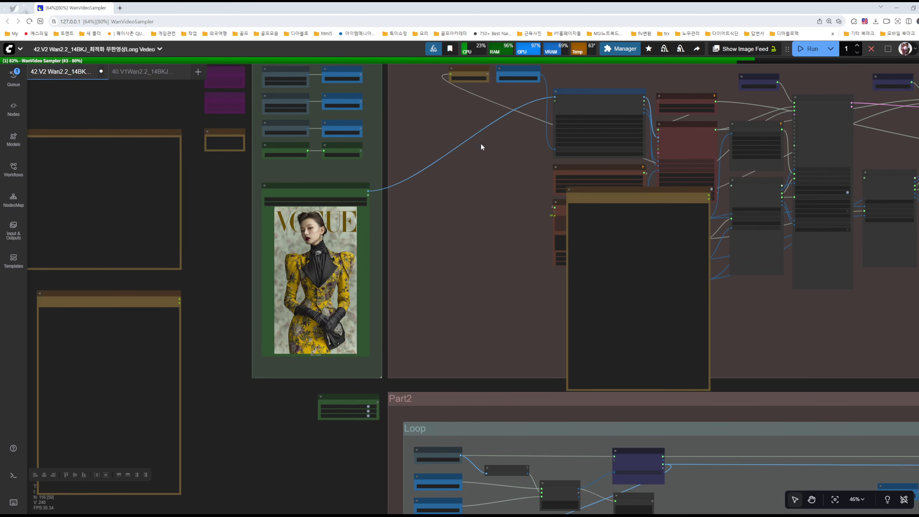
{"action": "key", "text": "ctrl+y"}
{"action": "left_click_drag", "start_coordinate": [529, 325], "coordinate": [531, 365]}
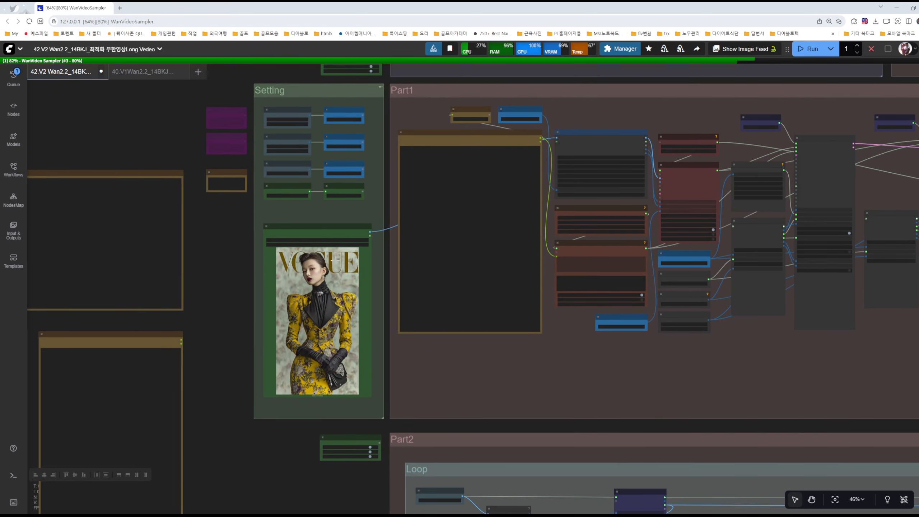
Step: Pause Part1's Video Combine preview to inspect its frame, and resume playback
{"action": "scroll", "coordinate": [834, 386], "scroll_direction": "up", "scroll_amount": 5}
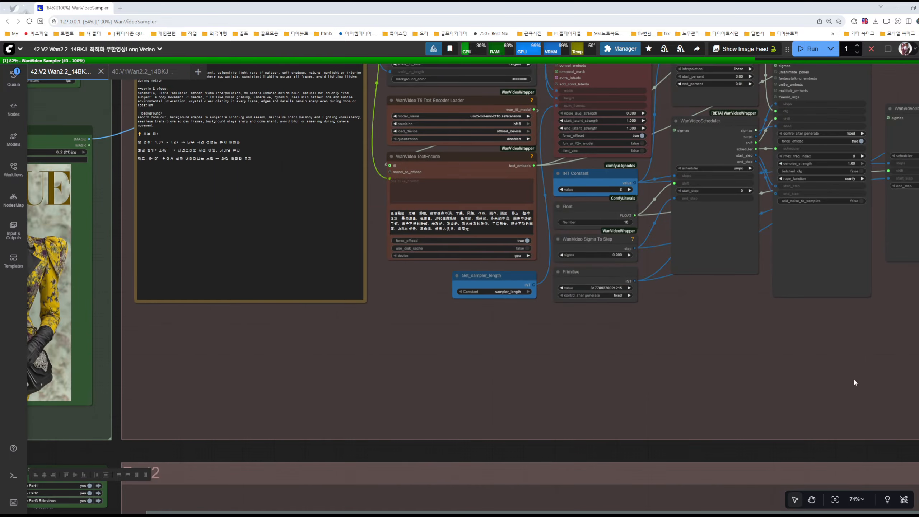
{"action": "left_click_drag", "start_coordinate": [853, 380], "coordinate": [336, 368]}
{"action": "scroll", "coordinate": [582, 375], "scroll_direction": "down", "scroll_amount": 2}
{"action": "left_click_drag", "start_coordinate": [598, 365], "coordinate": [474, 120]}
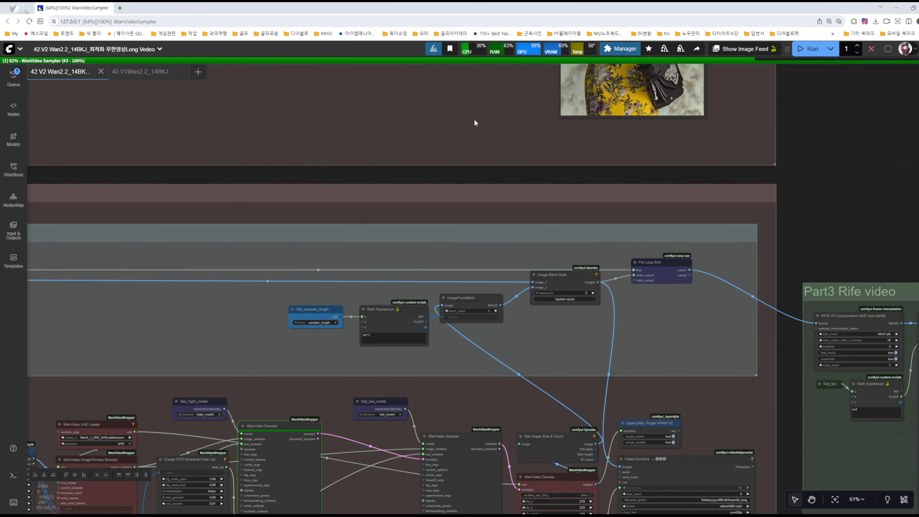
{"action": "left_click_drag", "start_coordinate": [841, 160], "coordinate": [816, 396]}
{"action": "right_click", "coordinate": [622, 155]}
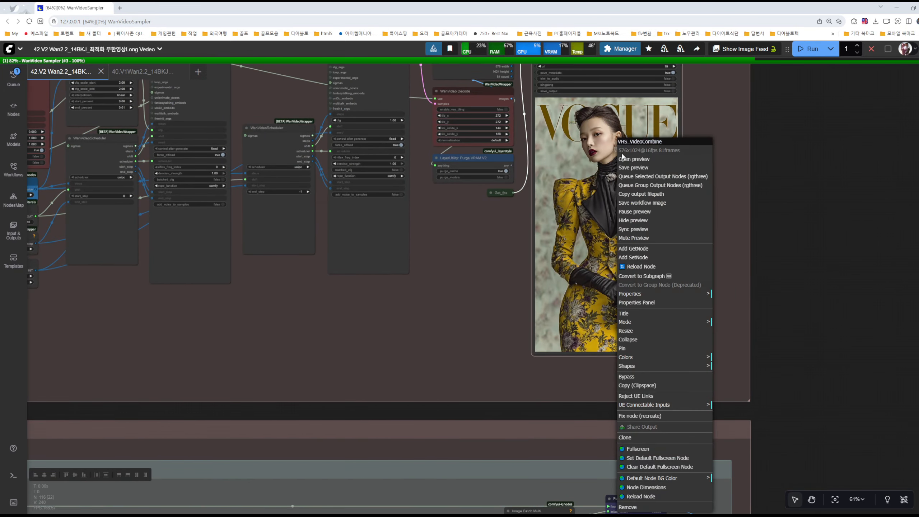
{"action": "left_click", "coordinate": [643, 213]}
{"action": "right_click", "coordinate": [612, 158]}
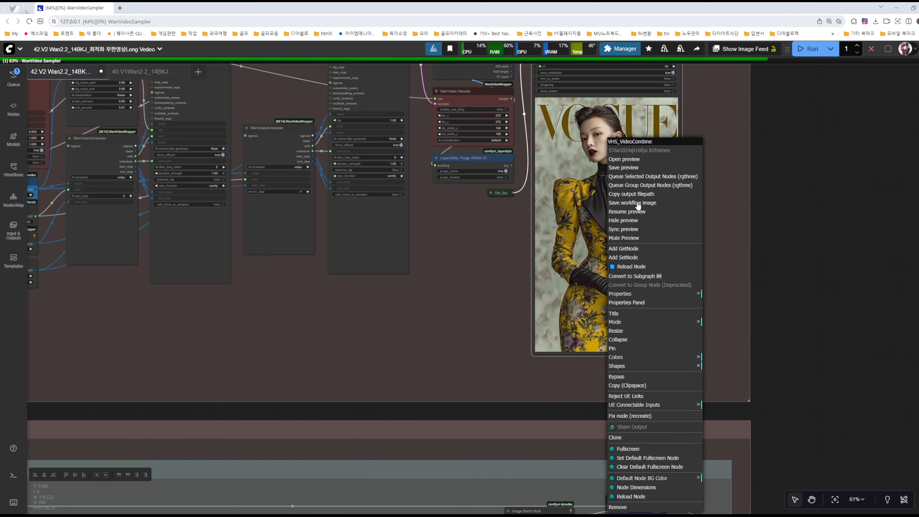
{"action": "left_click", "coordinate": [642, 210]}
{"action": "left_click", "coordinate": [786, 264]}
Step: Compare the Part1, Part2 and Part3 video previews and review Part2's sampler chain back to the Last image group
{"action": "scroll", "coordinate": [805, 294], "scroll_direction": "down", "scroll_amount": 4}
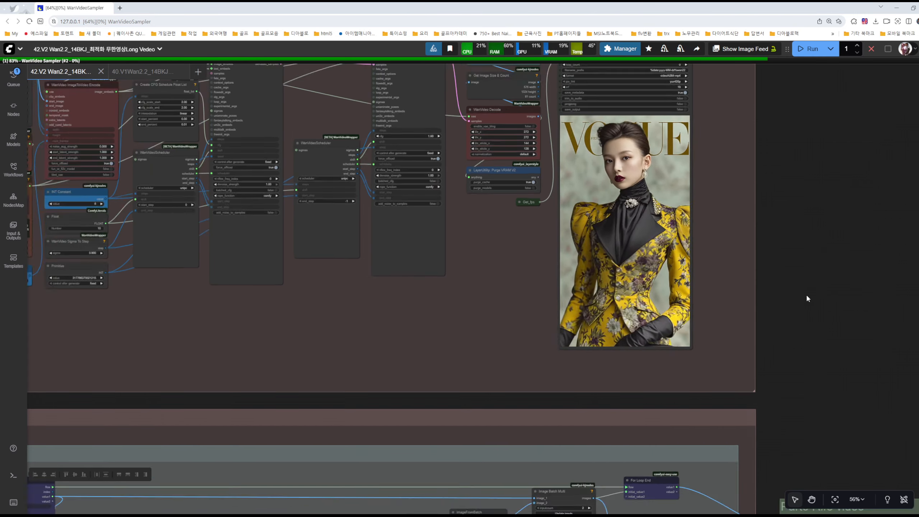
{"action": "left_click_drag", "start_coordinate": [827, 354], "coordinate": [710, 122]}
{"action": "left_click_drag", "start_coordinate": [738, 157], "coordinate": [707, 55]}
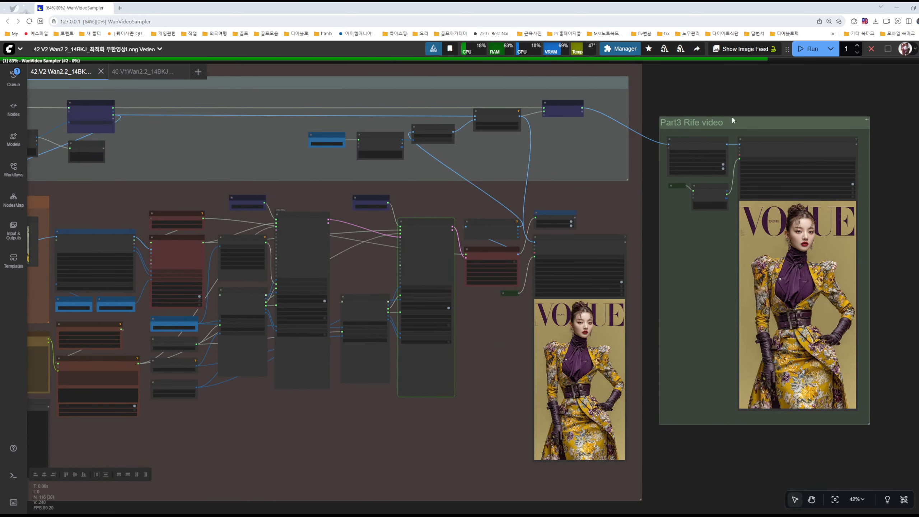
{"action": "scroll", "coordinate": [481, 306], "scroll_direction": "up", "scroll_amount": 6}
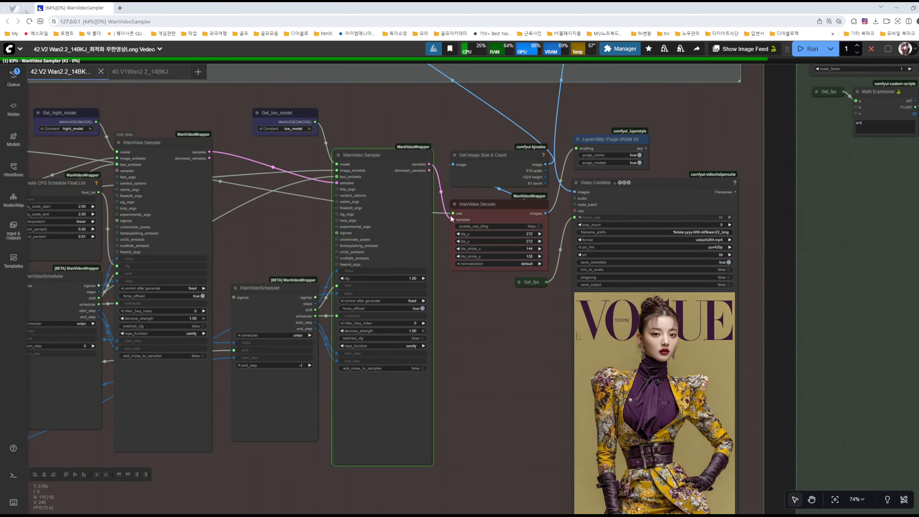
{"action": "left_click_drag", "start_coordinate": [485, 340], "coordinate": [800, 343]}
{"action": "left_click_drag", "start_coordinate": [558, 267], "coordinate": [679, 269]}
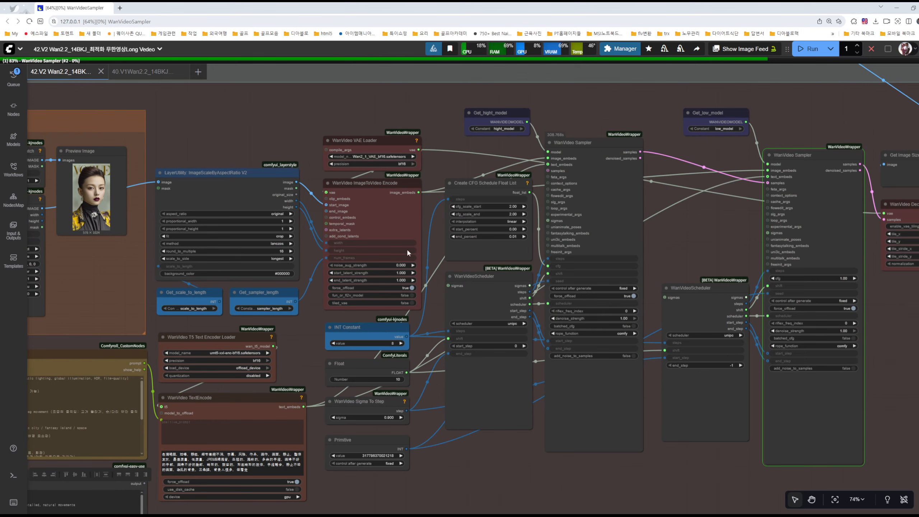
Step: Trace the workflow from Part2's samplers and Last image group back to the Setting group's Length For Each Sampler value
{"action": "scroll", "coordinate": [714, 247], "scroll_direction": "down", "scroll_amount": 3}
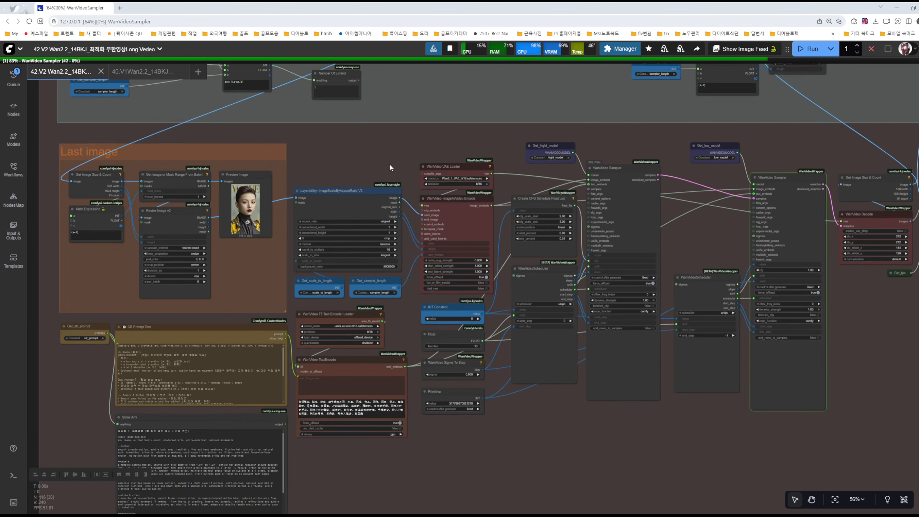
{"action": "left_click_drag", "start_coordinate": [389, 167], "coordinate": [412, 273]}
{"action": "scroll", "coordinate": [491, 206], "scroll_direction": "down", "scroll_amount": 3}
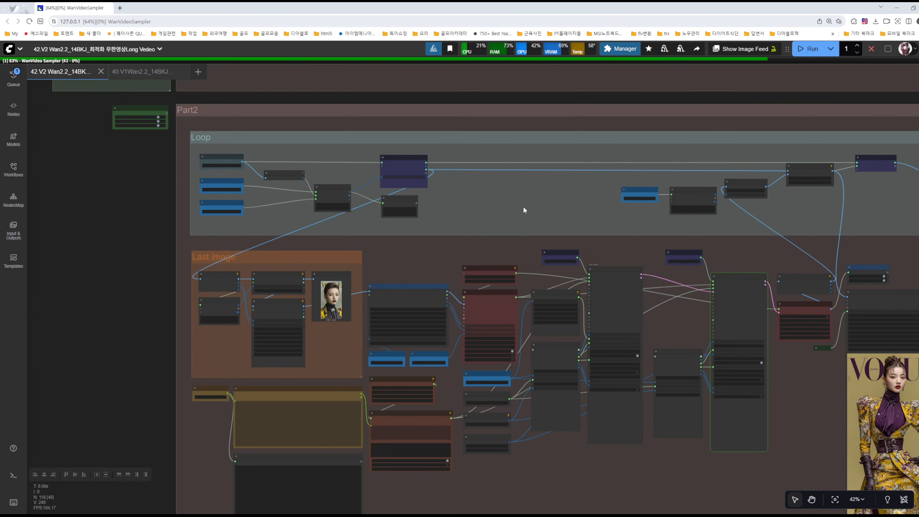
{"action": "left_click_drag", "start_coordinate": [524, 210], "coordinate": [517, 304]}
{"action": "left_click_drag", "start_coordinate": [501, 197], "coordinate": [497, 318]}
{"action": "scroll", "coordinate": [429, 317], "scroll_direction": "up", "scroll_amount": 2}
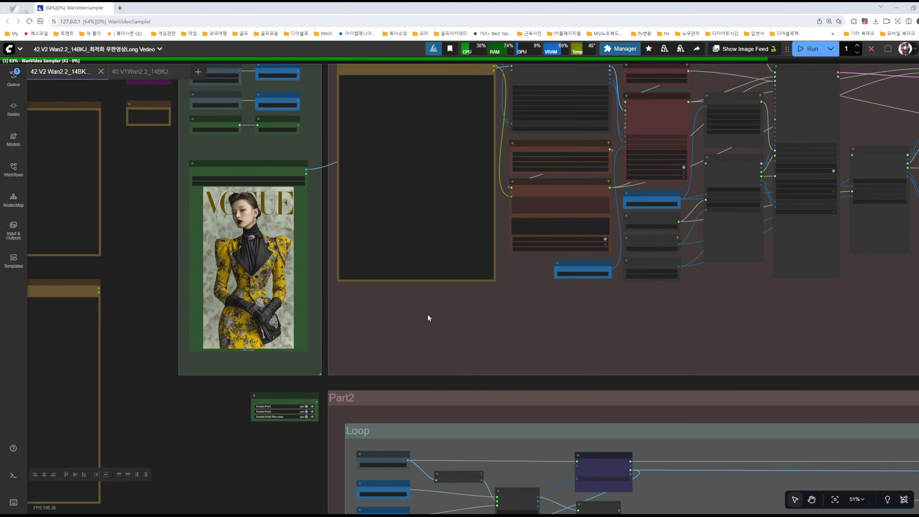
{"action": "scroll", "coordinate": [429, 317], "scroll_direction": "up", "scroll_amount": 2}
{"action": "left_click_drag", "start_coordinate": [423, 322], "coordinate": [549, 448]}
{"action": "scroll", "coordinate": [340, 222], "scroll_direction": "up", "scroll_amount": 6}
{"action": "left_click_drag", "start_coordinate": [322, 262], "coordinate": [383, 337]}
{"action": "scroll", "coordinate": [374, 152], "scroll_direction": "up", "scroll_amount": 10}
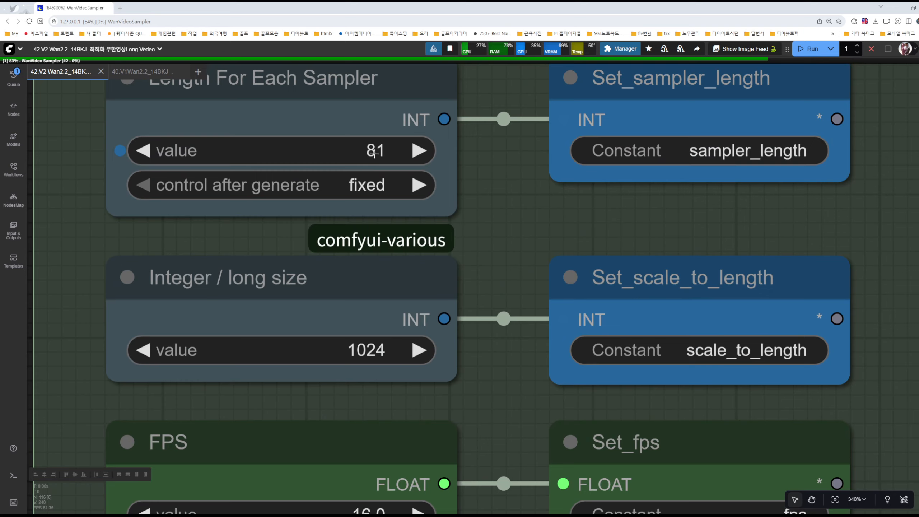
Step: Compare the Total Frame Lengths and Length For Each Sampler values, and review the long size and FPS settings
{"action": "scroll", "coordinate": [524, 213], "scroll_direction": "down", "scroll_amount": 6}
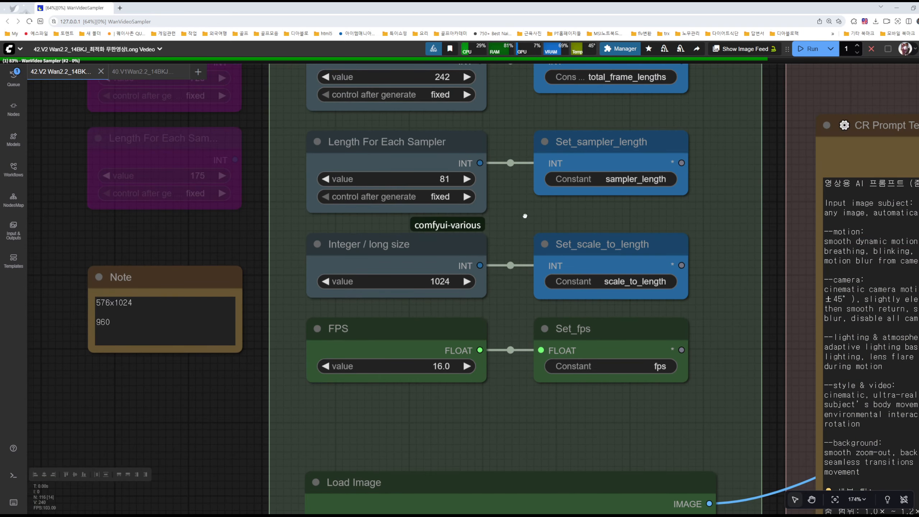
{"action": "left_click_drag", "start_coordinate": [524, 216], "coordinate": [466, 254]}
{"action": "scroll", "coordinate": [458, 252], "scroll_direction": "up", "scroll_amount": 5}
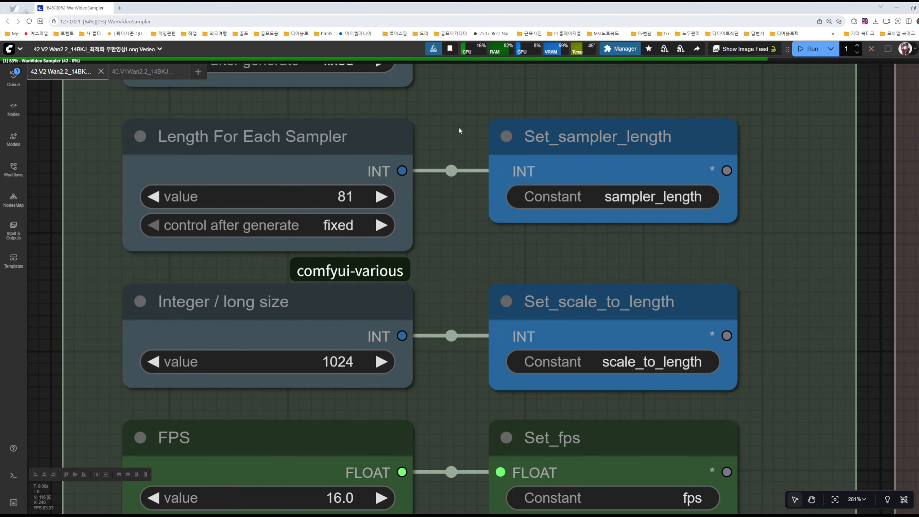
{"action": "left_click_drag", "start_coordinate": [459, 128], "coordinate": [482, 310]}
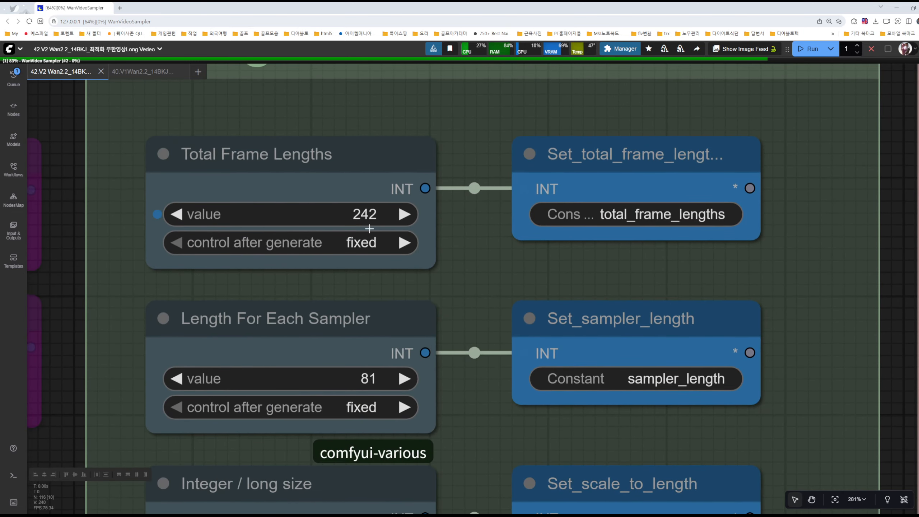
{"action": "left_click_drag", "start_coordinate": [467, 276], "coordinate": [485, 203]}
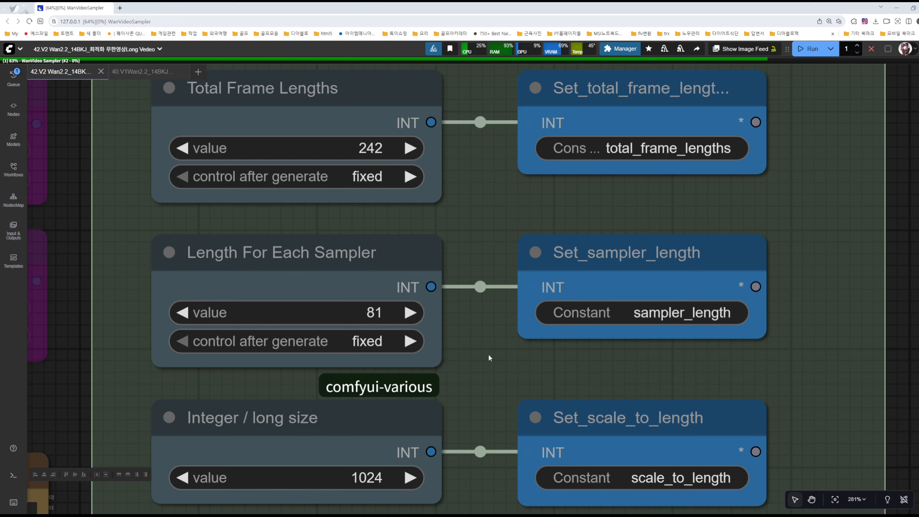
{"action": "scroll", "coordinate": [498, 369], "scroll_direction": "down", "scroll_amount": 2}
{"action": "left_click_drag", "start_coordinate": [498, 369], "coordinate": [535, 221]}
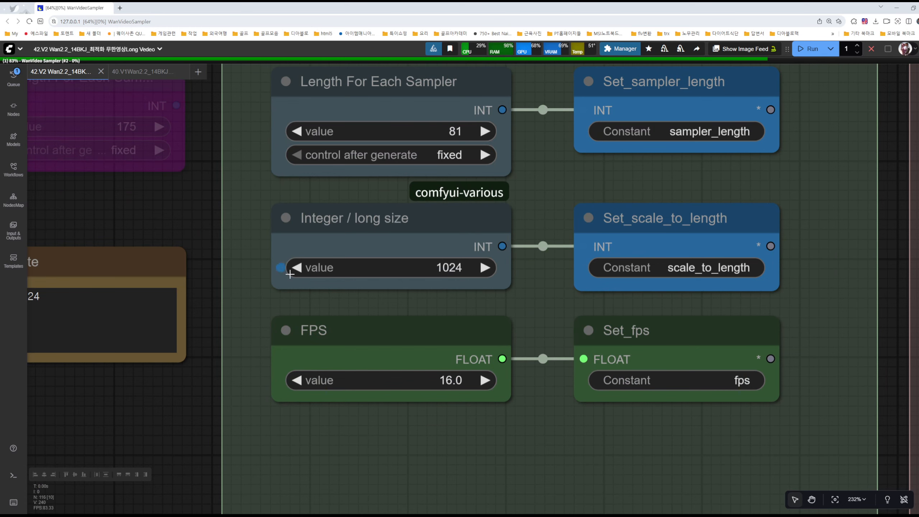
Step: Read the resolution Note beside the Setting group and compare its sizes with the Integer / long size value
{"action": "left_click_drag", "start_coordinate": [194, 221], "coordinate": [257, 212]}
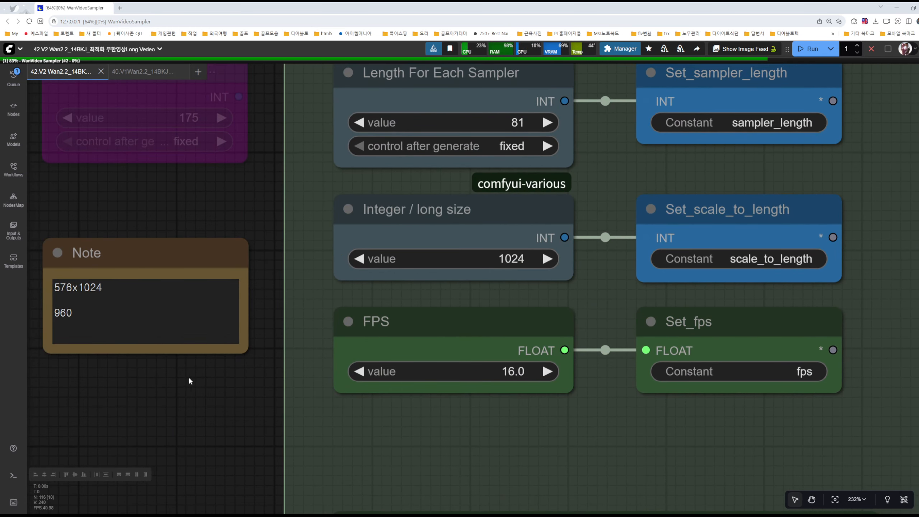
{"action": "left_click_drag", "start_coordinate": [152, 381], "coordinate": [329, 392]}
{"action": "scroll", "coordinate": [278, 376], "scroll_direction": "up", "scroll_amount": 10}
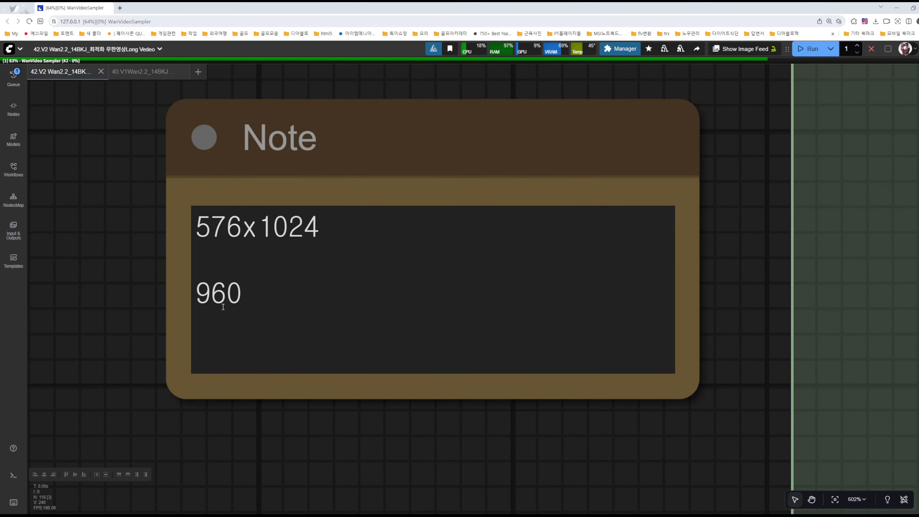
{"action": "double_click", "coordinate": [199, 297]}
{"action": "left_click", "coordinate": [338, 468]}
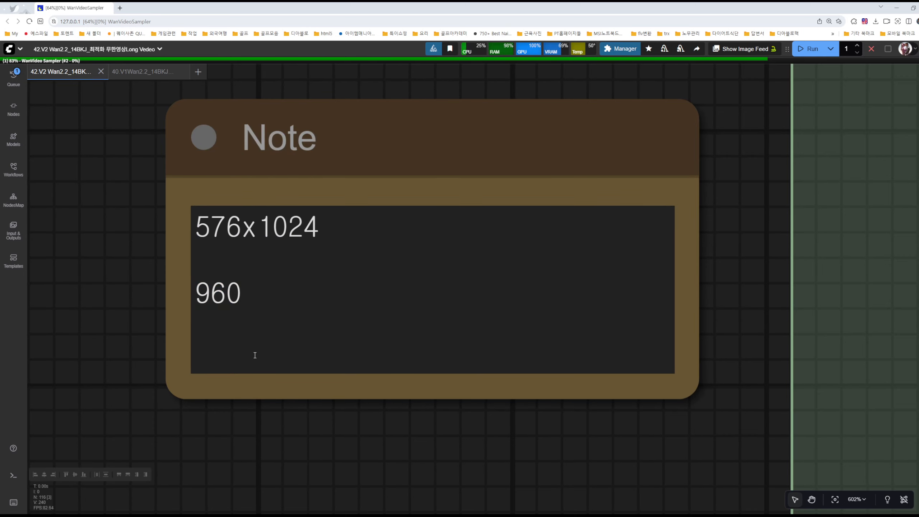
{"action": "scroll", "coordinate": [495, 462], "scroll_direction": "down", "scroll_amount": 6}
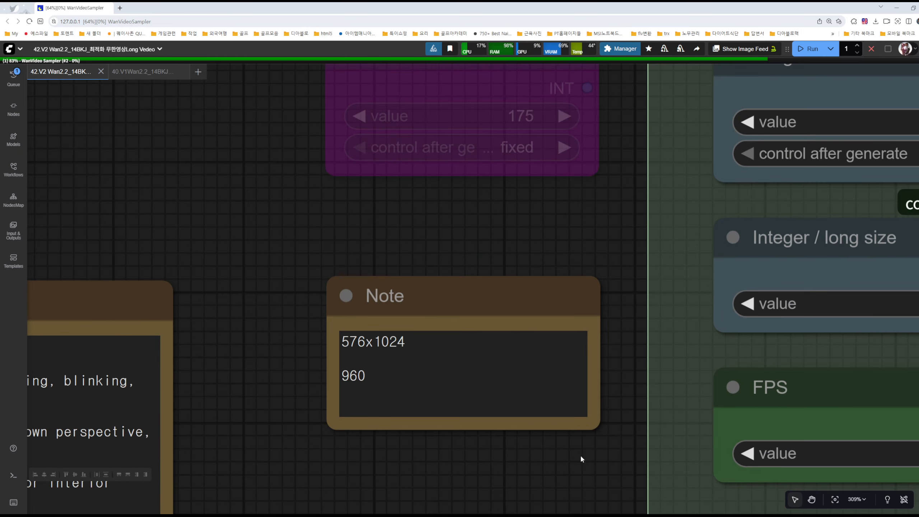
{"action": "left_click_drag", "start_coordinate": [674, 398], "coordinate": [441, 352]}
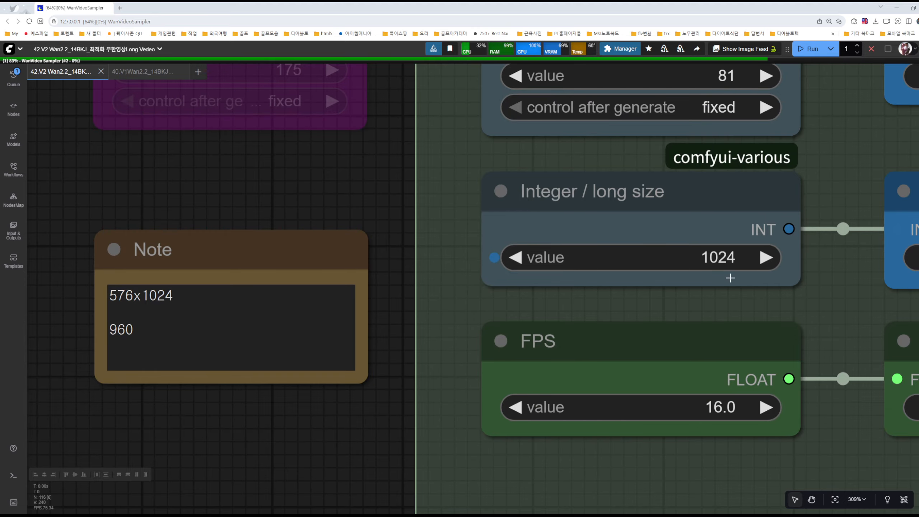
{"action": "scroll", "coordinate": [753, 286], "scroll_direction": "down", "scroll_amount": 8}
Step: Examine the source picture in the Load Image node up close, including the face and magazine title
{"action": "left_click_drag", "start_coordinate": [864, 382], "coordinate": [215, 47]}
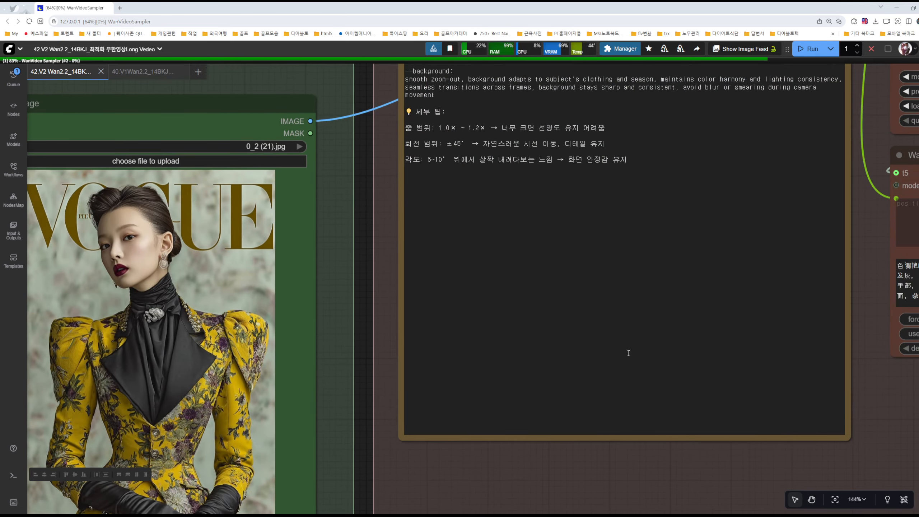
{"action": "left_click_drag", "start_coordinate": [818, 479], "coordinate": [751, 396]}
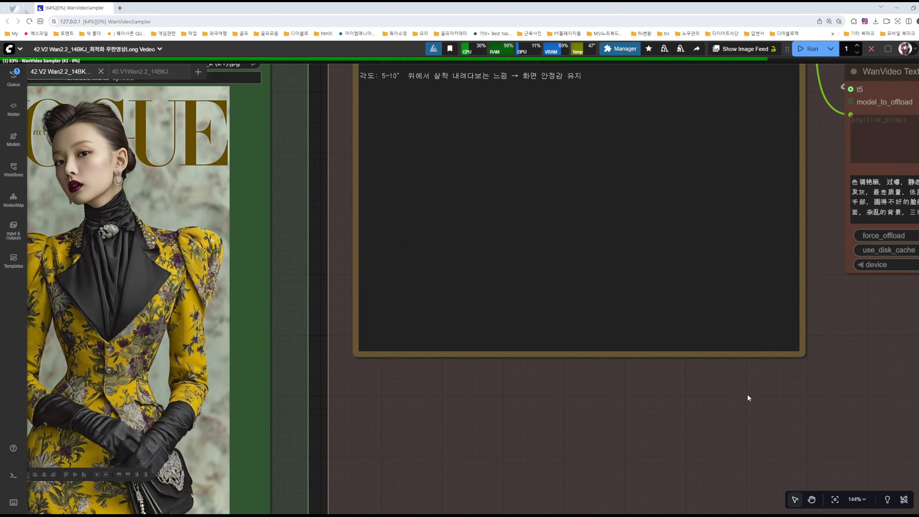
{"action": "left_click_drag", "start_coordinate": [432, 324], "coordinate": [603, 403]}
{"action": "left_click_drag", "start_coordinate": [459, 240], "coordinate": [607, 315]}
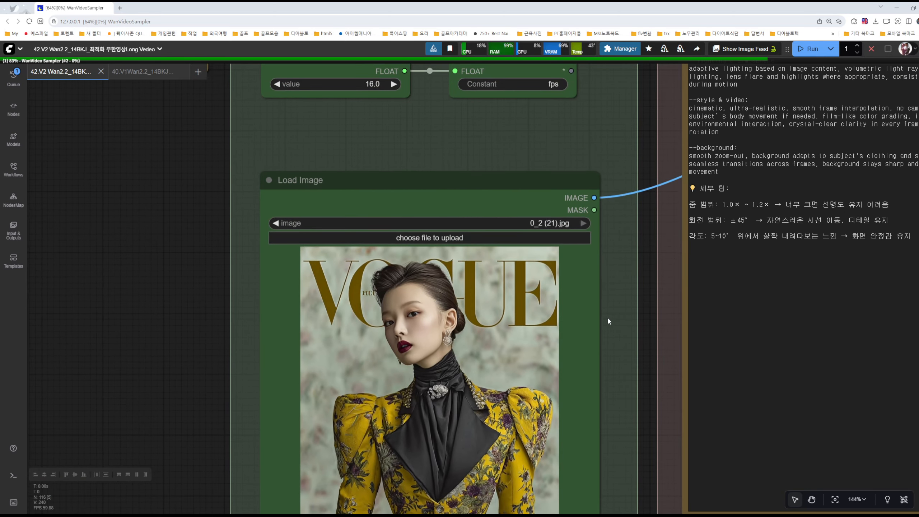
{"action": "scroll", "coordinate": [449, 348], "scroll_direction": "up", "scroll_amount": 6}
{"action": "scroll", "coordinate": [470, 368], "scroll_direction": "up", "scroll_amount": 2}
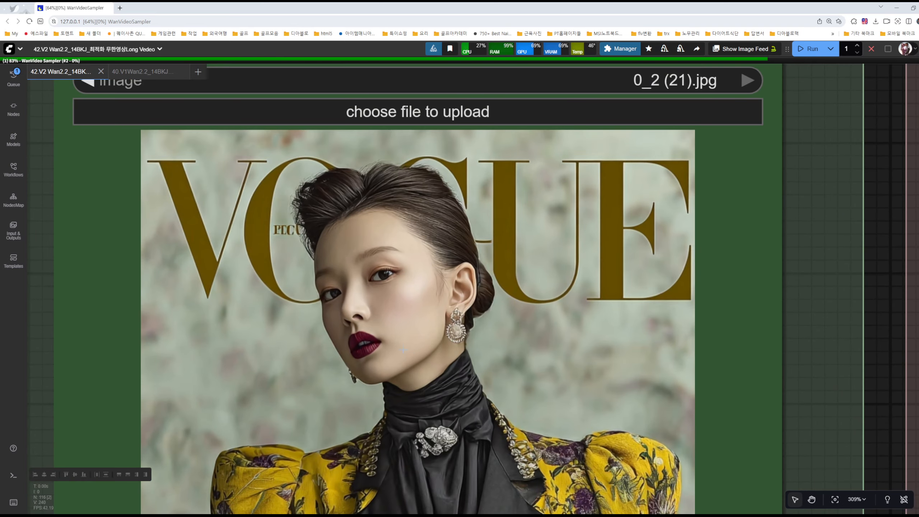
{"action": "scroll", "coordinate": [404, 351], "scroll_direction": "up", "scroll_amount": 6}
{"action": "scroll", "coordinate": [280, 274], "scroll_direction": "down", "scroll_amount": 19}
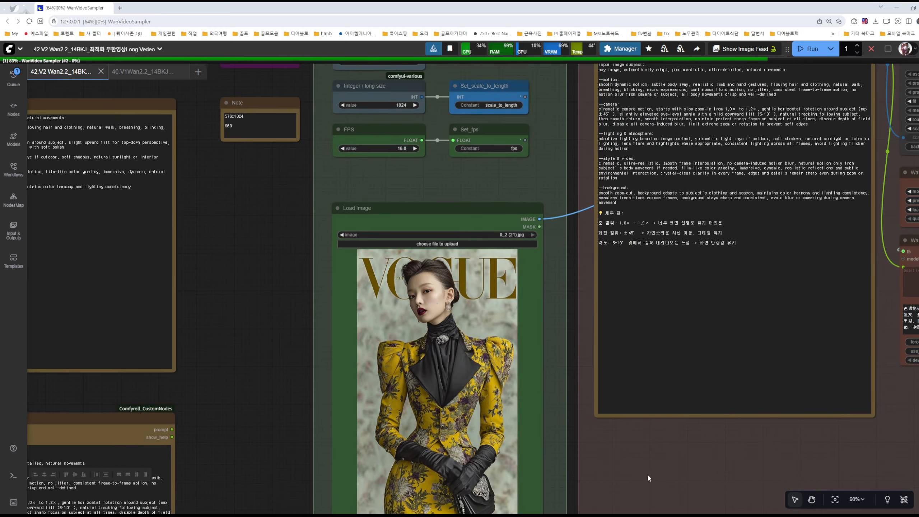
Step: Review the Fast Groups Bypasser's switches for Part1, Part2 and Part3 Rife video
{"action": "left_click_drag", "start_coordinate": [648, 477], "coordinate": [536, 358]}
{"action": "left_click_drag", "start_coordinate": [726, 386], "coordinate": [439, 156]}
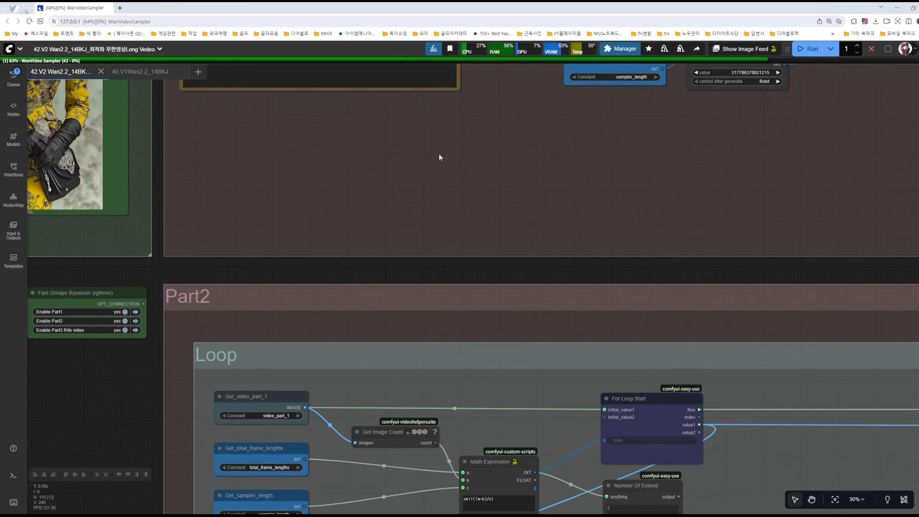
{"action": "left_click_drag", "start_coordinate": [108, 392], "coordinate": [217, 249]}
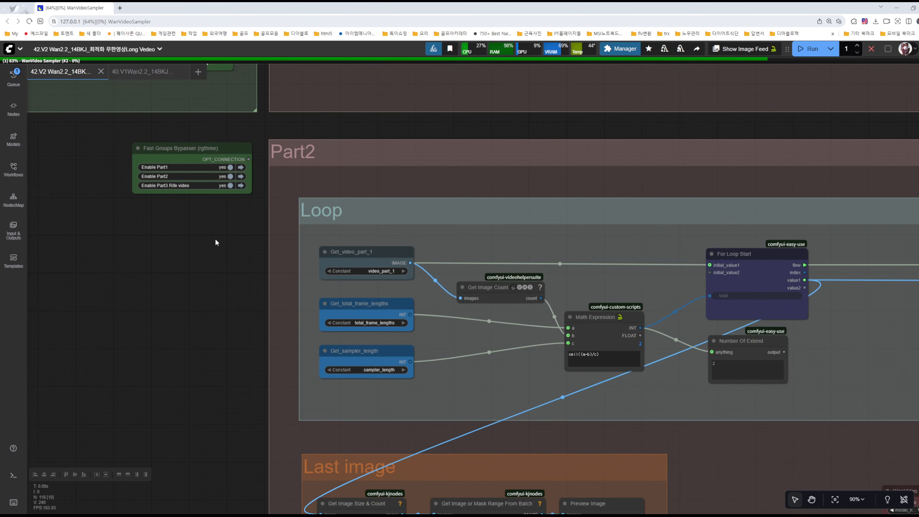
{"action": "left_click_drag", "start_coordinate": [215, 240], "coordinate": [254, 414]}
{"action": "left_click_drag", "start_coordinate": [174, 168], "coordinate": [184, 197]}
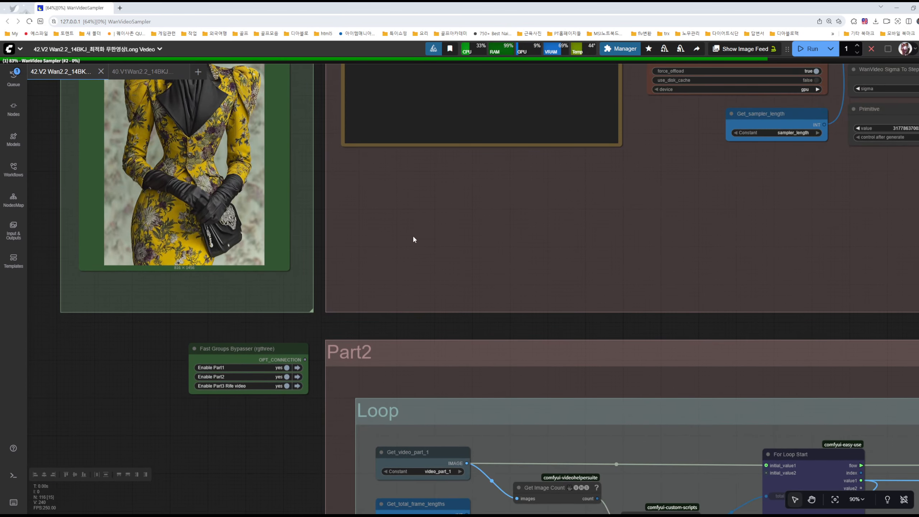
Step: Inspect the face and cover details in Part2's video preview up close
{"action": "scroll", "coordinate": [413, 235], "scroll_direction": "down", "scroll_amount": 6}
{"action": "left_click_drag", "start_coordinate": [281, 313], "coordinate": [152, 108]}
{"action": "left_click_drag", "start_coordinate": [180, 328], "coordinate": [93, 223]}
{"action": "left_click_drag", "start_coordinate": [679, 451], "coordinate": [381, 388]}
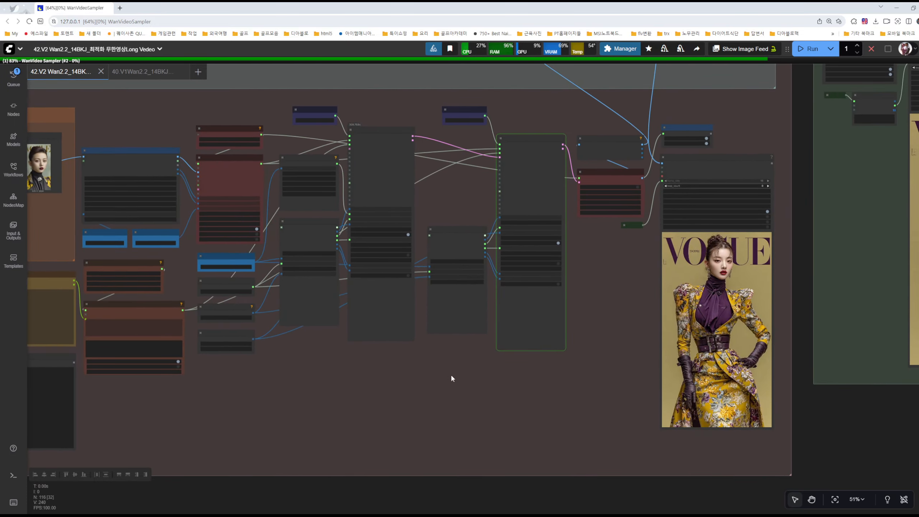
{"action": "left_click_drag", "start_coordinate": [491, 404], "coordinate": [319, 385]}
{"action": "scroll", "coordinate": [571, 272], "scroll_direction": "up", "scroll_amount": 2}
{"action": "scroll", "coordinate": [570, 272], "scroll_direction": "up", "scroll_amount": 12}
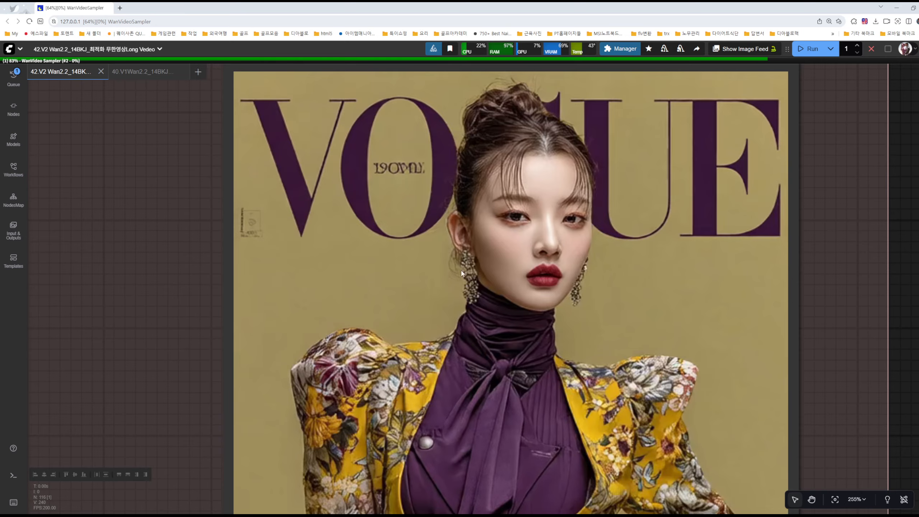
{"action": "scroll", "coordinate": [545, 290], "scroll_direction": "up", "scroll_amount": 1}
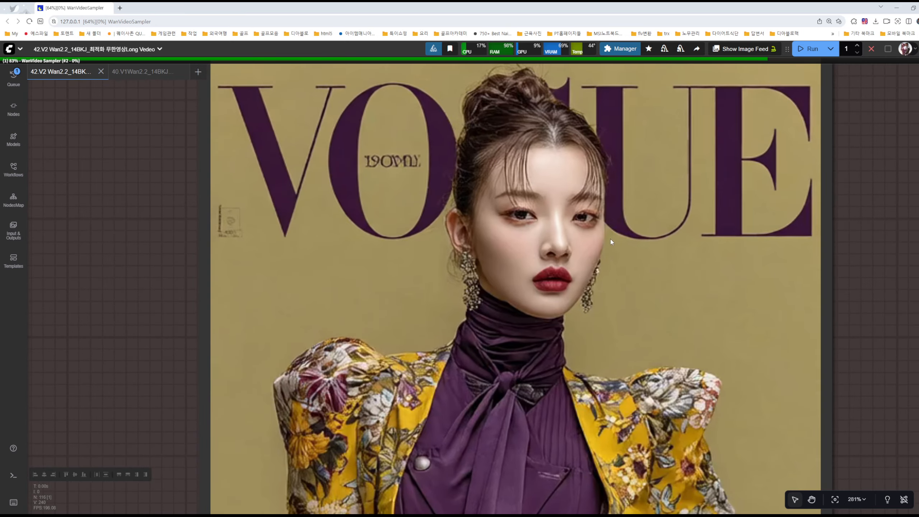
{"action": "scroll", "coordinate": [596, 238], "scroll_direction": "down", "scroll_amount": 14}
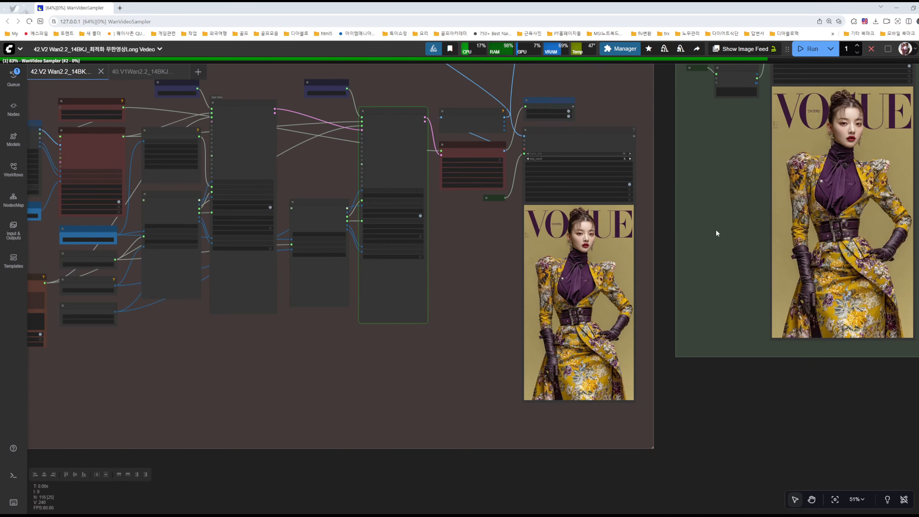
Step: Review Part2 from its video preview back to the Last image group, CR Prompt Text and Show Any nodes
{"action": "left_click_drag", "start_coordinate": [715, 229], "coordinate": [707, 356]}
{"action": "left_click_drag", "start_coordinate": [481, 361], "coordinate": [566, 257]}
{"action": "left_click_drag", "start_coordinate": [343, 398], "coordinate": [579, 407]}
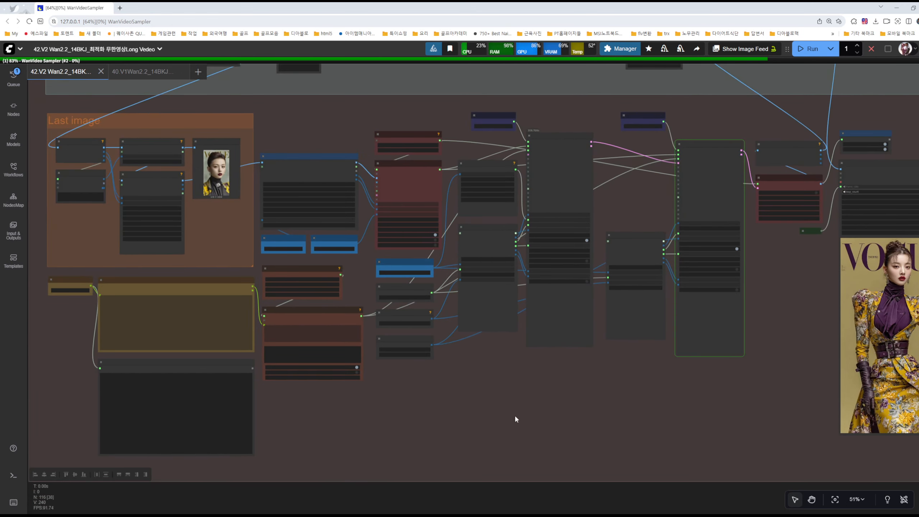
{"action": "left_click_drag", "start_coordinate": [416, 422], "coordinate": [572, 428]}
{"action": "scroll", "coordinate": [368, 358], "scroll_direction": "up", "scroll_amount": 5}
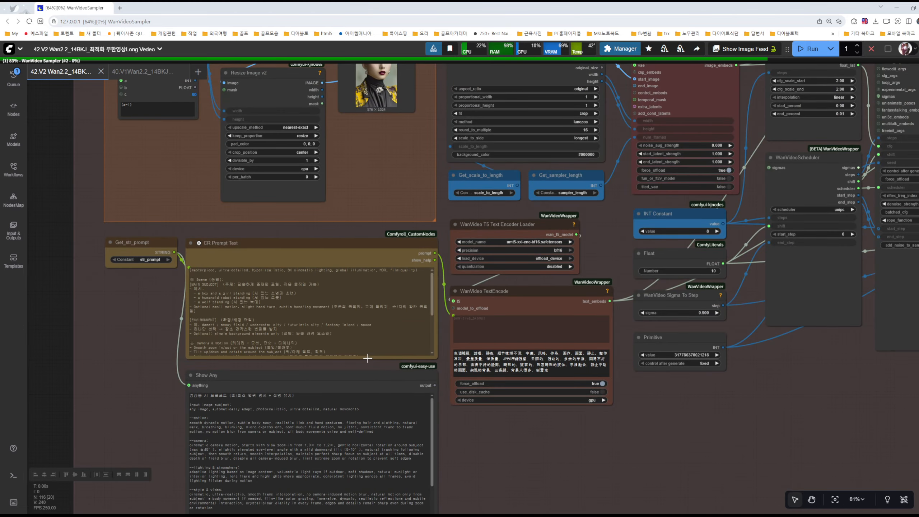
{"action": "scroll", "coordinate": [367, 358], "scroll_direction": "down", "scroll_amount": 4}
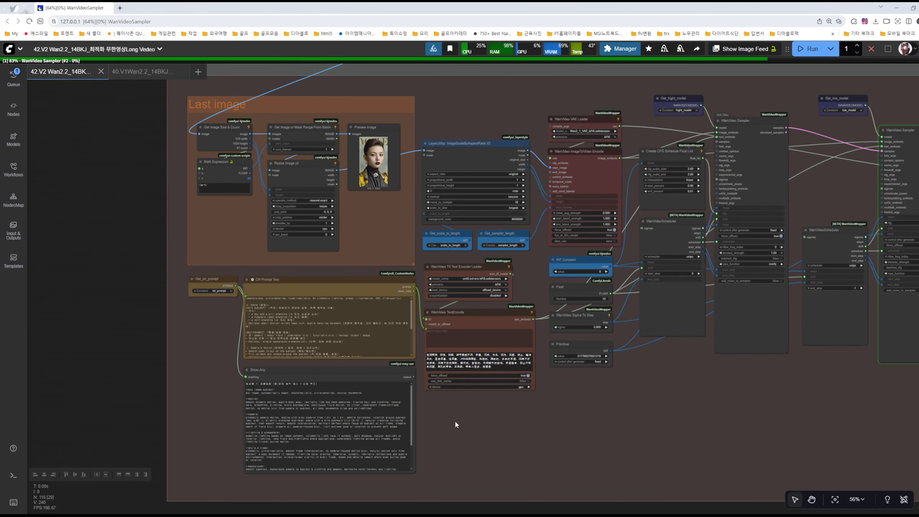
{"action": "scroll", "coordinate": [453, 419], "scroll_direction": "down", "scroll_amount": 5}
{"action": "scroll", "coordinate": [447, 404], "scroll_direction": "down", "scroll_amount": 3}
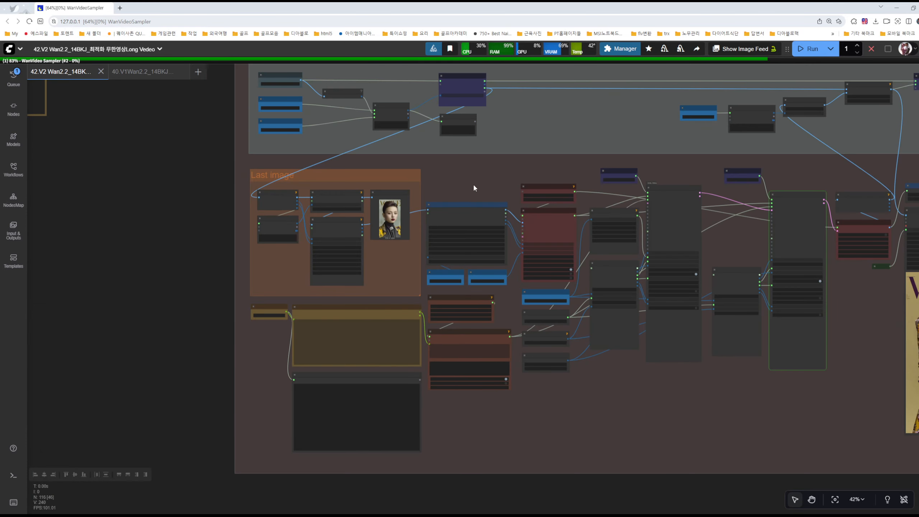
Step: Trace the prompt from Part1 to Part2's Get_str_prompt node and read the connected CR Prompt Text and Show Any nodes
{"action": "scroll", "coordinate": [474, 187], "scroll_direction": "up", "scroll_amount": 10}
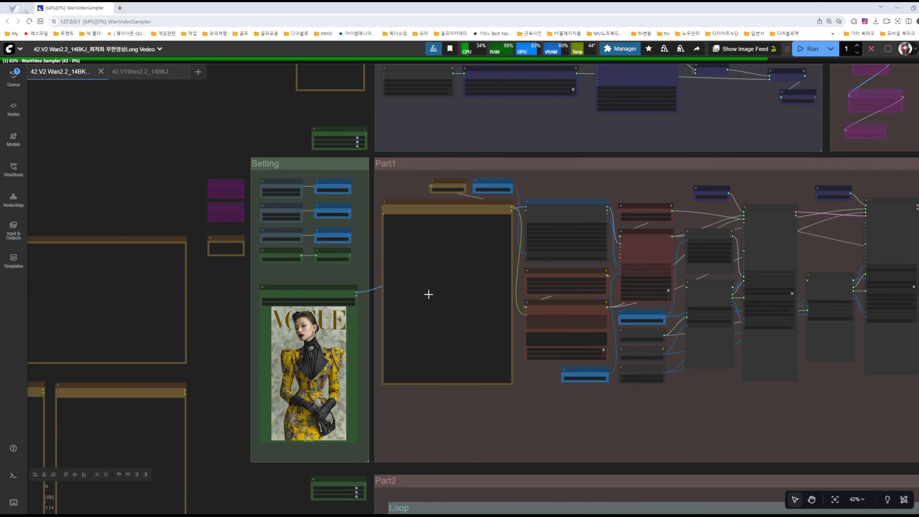
{"action": "scroll", "coordinate": [428, 295], "scroll_direction": "up", "scroll_amount": 6}
{"action": "scroll", "coordinate": [455, 282], "scroll_direction": "down", "scroll_amount": 6}
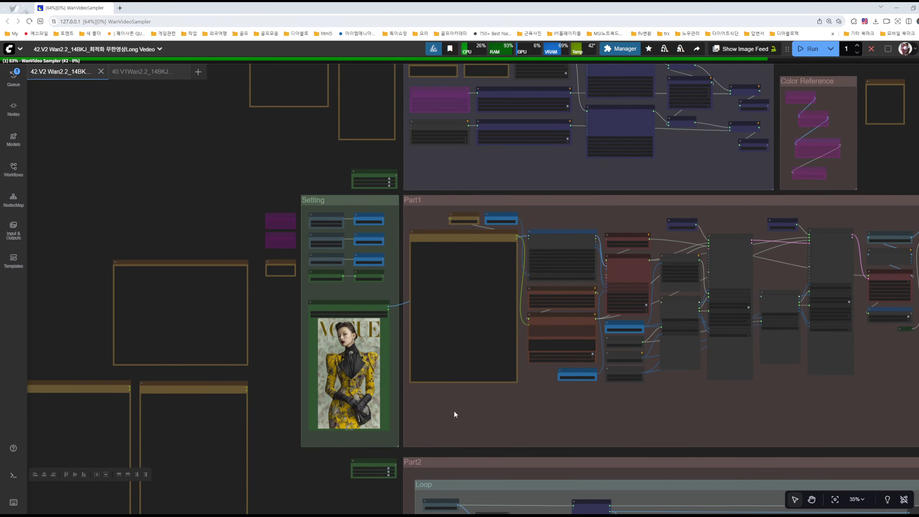
{"action": "scroll", "coordinate": [455, 413], "scroll_direction": "down", "scroll_amount": 8}
{"action": "scroll", "coordinate": [403, 231], "scroll_direction": "up", "scroll_amount": 7}
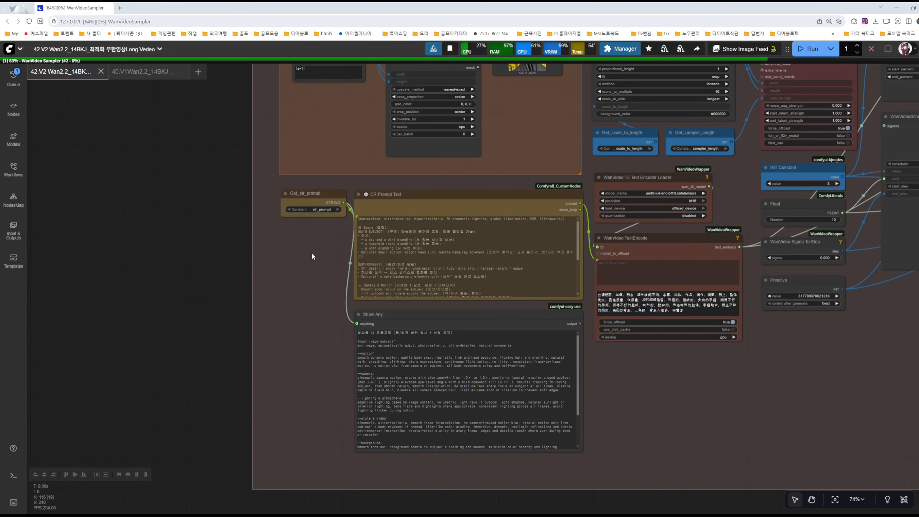
{"action": "scroll", "coordinate": [315, 257], "scroll_direction": "up", "scroll_amount": 9}
{"action": "left_click", "coordinate": [317, 159]}
{"action": "left_click", "coordinate": [317, 205]}
{"action": "scroll", "coordinate": [304, 251], "scroll_direction": "down", "scroll_amount": 9}
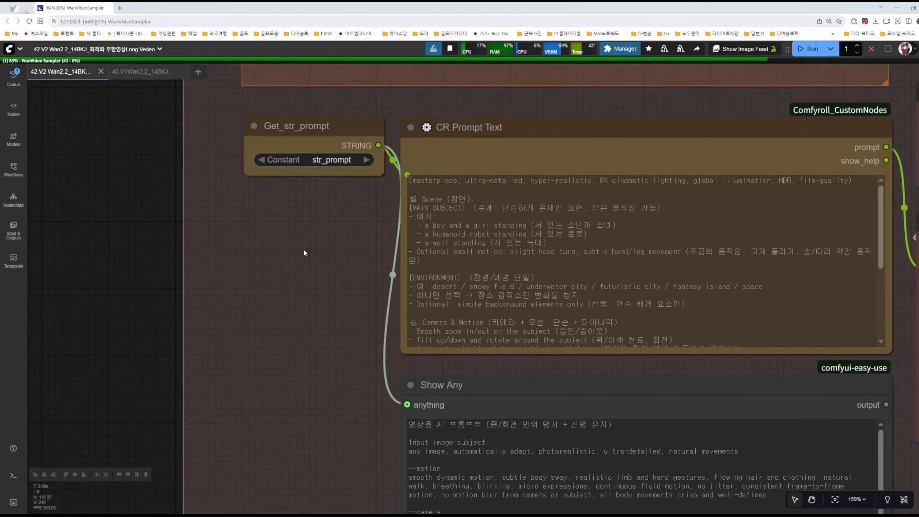
{"action": "left_click_drag", "start_coordinate": [208, 163], "coordinate": [203, 427]}
{"action": "left_click_drag", "start_coordinate": [180, 187], "coordinate": [195, 349]}
{"action": "scroll", "coordinate": [196, 350], "scroll_direction": "down", "scroll_amount": 4}
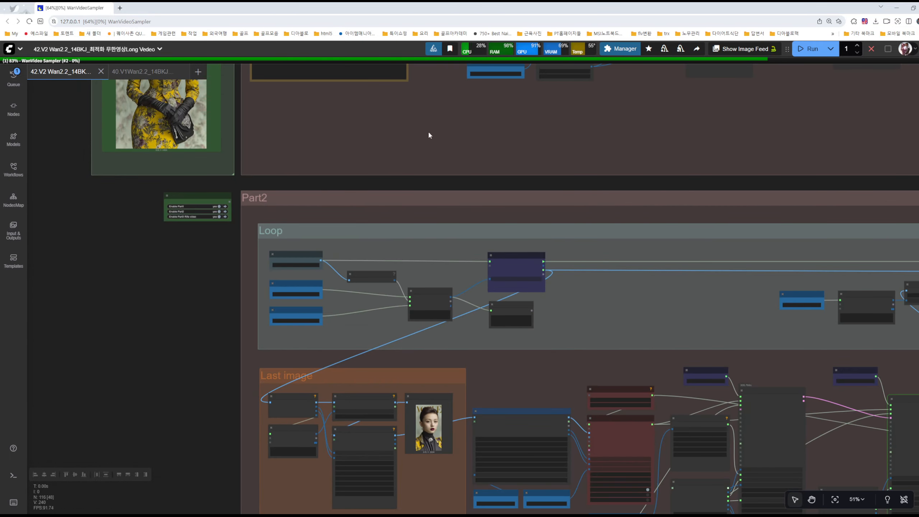
Step: Examine Part1's CR Prompt Text and Set_str_prompt nodes, and follow the shared prompt to Part2's Get_str_prompt
{"action": "left_click_drag", "start_coordinate": [424, 68], "coordinate": [439, 336]}
{"action": "scroll", "coordinate": [456, 269], "scroll_direction": "up", "scroll_amount": 5}
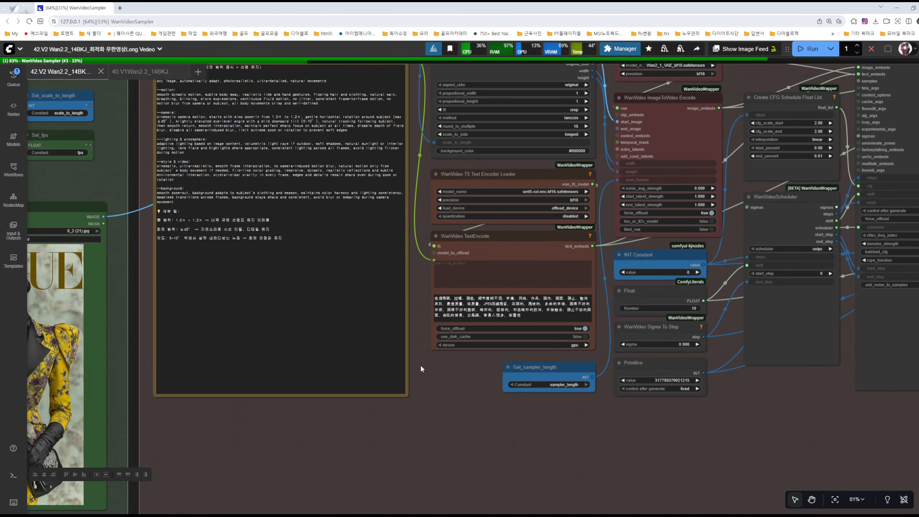
{"action": "left_click_drag", "start_coordinate": [447, 373], "coordinate": [466, 459]}
{"action": "scroll", "coordinate": [466, 459], "scroll_direction": "down", "scroll_amount": 1}
{"action": "left_click_drag", "start_coordinate": [244, 125], "coordinate": [247, 165]}
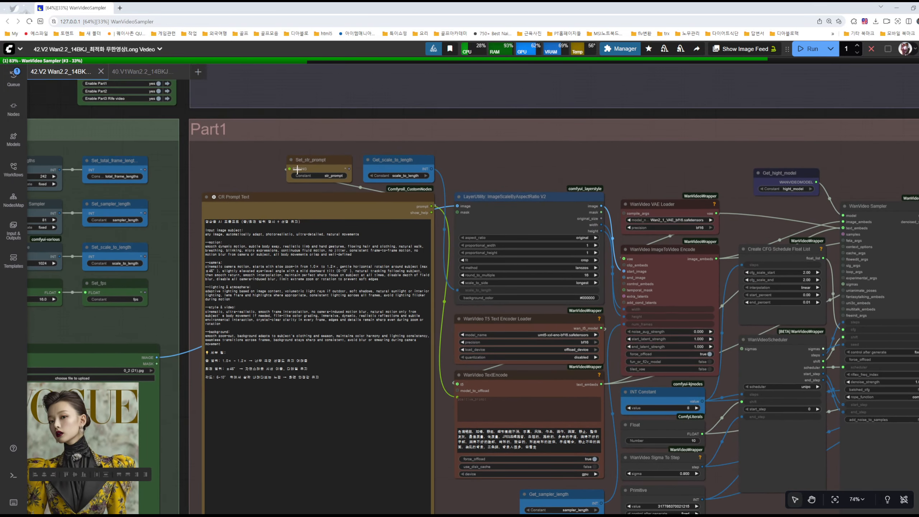
{"action": "scroll", "coordinate": [299, 168], "scroll_direction": "up", "scroll_amount": 5}
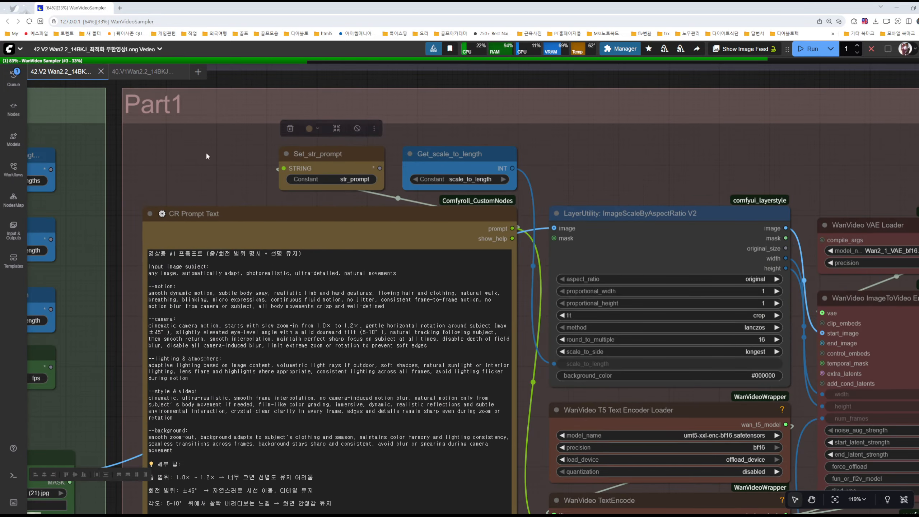
{"action": "scroll", "coordinate": [205, 154], "scroll_direction": "down", "scroll_amount": 12}
{"action": "scroll", "coordinate": [227, 249], "scroll_direction": "up", "scroll_amount": 9}
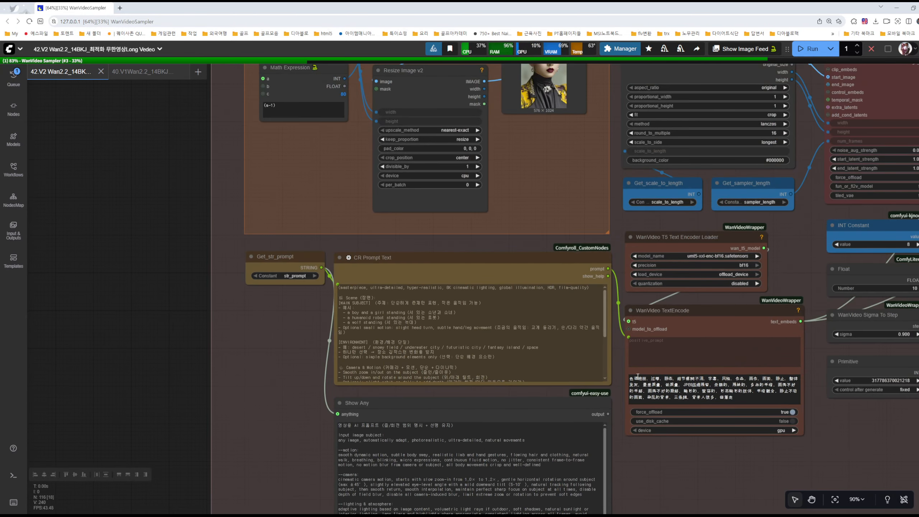
Step: Compare the video previews of Part1, Part2 and Part3 Rife video across the whole workflow
{"action": "scroll", "coordinate": [554, 478], "scroll_direction": "down", "scroll_amount": 13}
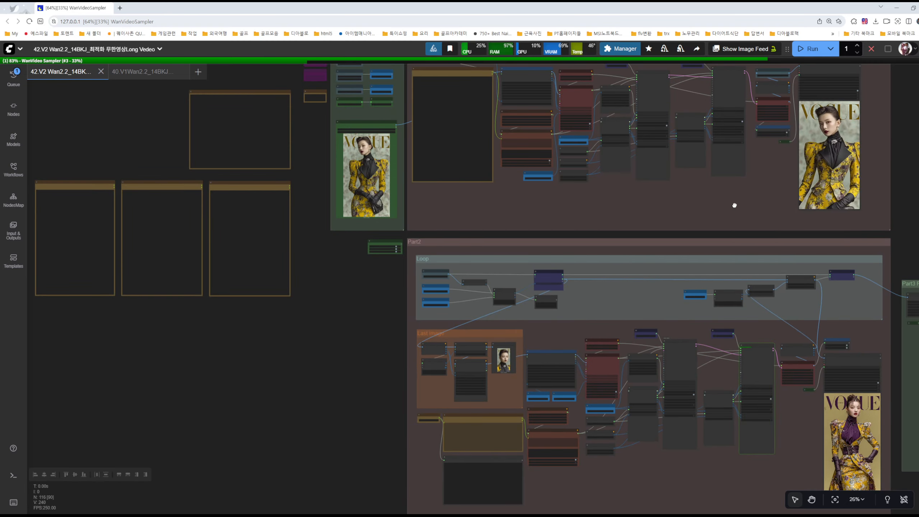
{"action": "left_click_drag", "start_coordinate": [734, 205], "coordinate": [588, 243]}
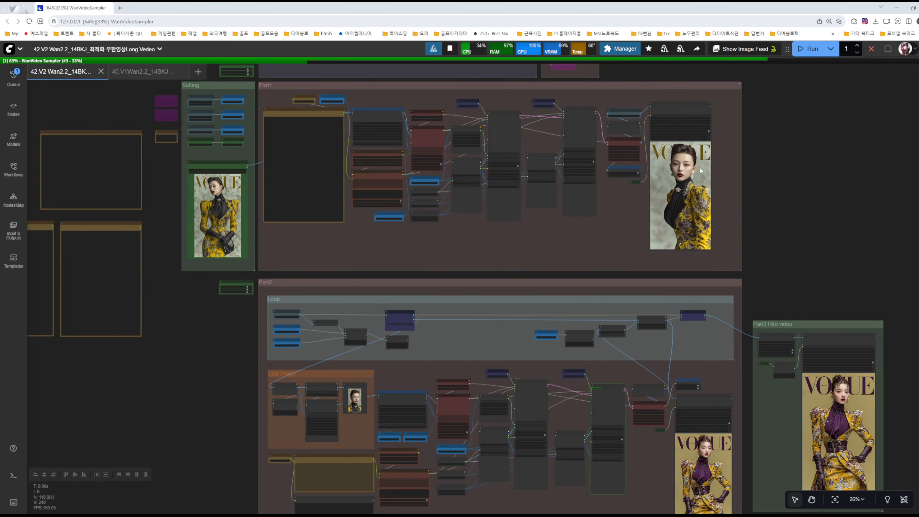
{"action": "left_click_drag", "start_coordinate": [785, 258], "coordinate": [767, 231]}
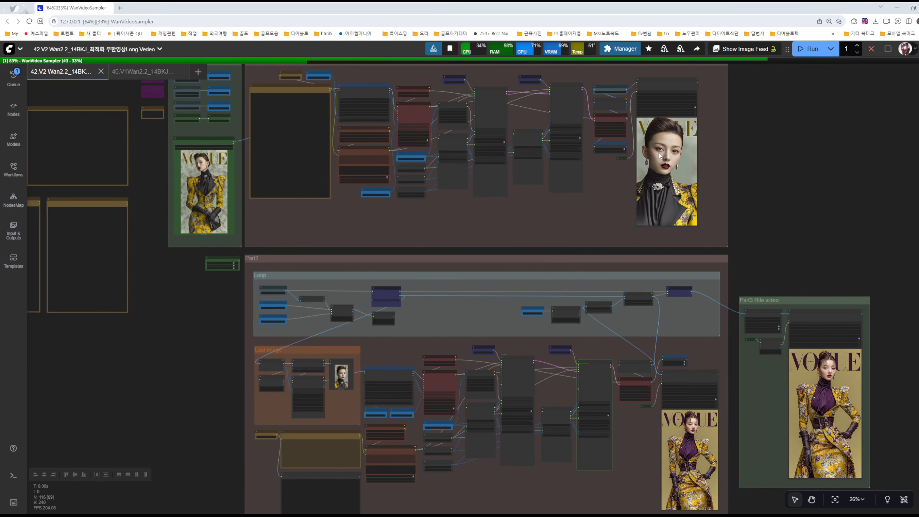
{"action": "left_click_drag", "start_coordinate": [787, 199], "coordinate": [748, 123]}
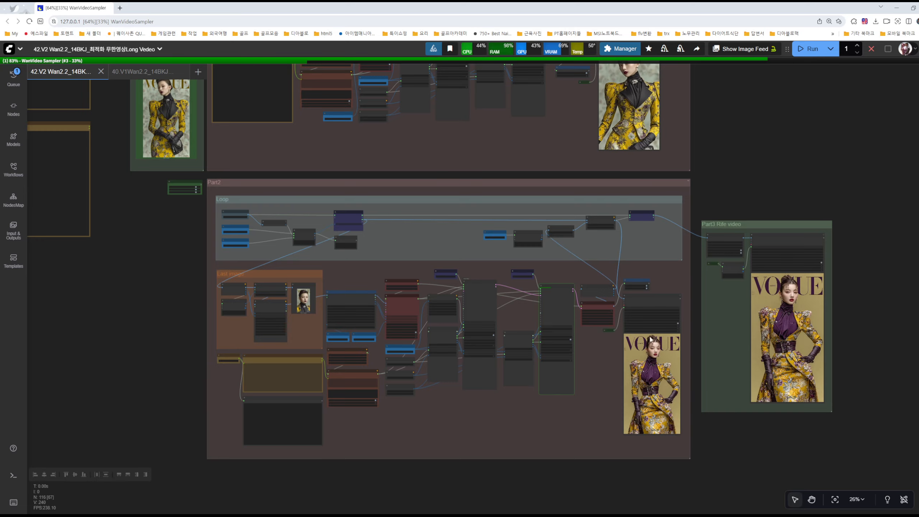
Step: Disconnect Get_str_prompt from Part2's CR Prompt Text and select the node's own prompt text
{"action": "scroll", "coordinate": [352, 390], "scroll_direction": "up", "scroll_amount": 12}
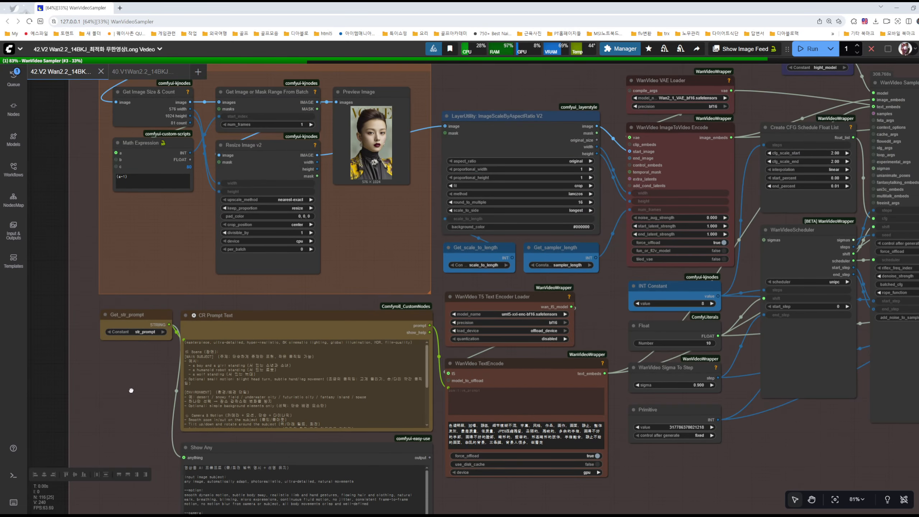
{"action": "left_click_drag", "start_coordinate": [131, 390], "coordinate": [307, 369]}
{"action": "scroll", "coordinate": [317, 330], "scroll_direction": "up", "scroll_amount": 5}
{"action": "left_click_drag", "start_coordinate": [366, 227], "coordinate": [305, 266]}
{"action": "left_click", "coordinate": [257, 273]}
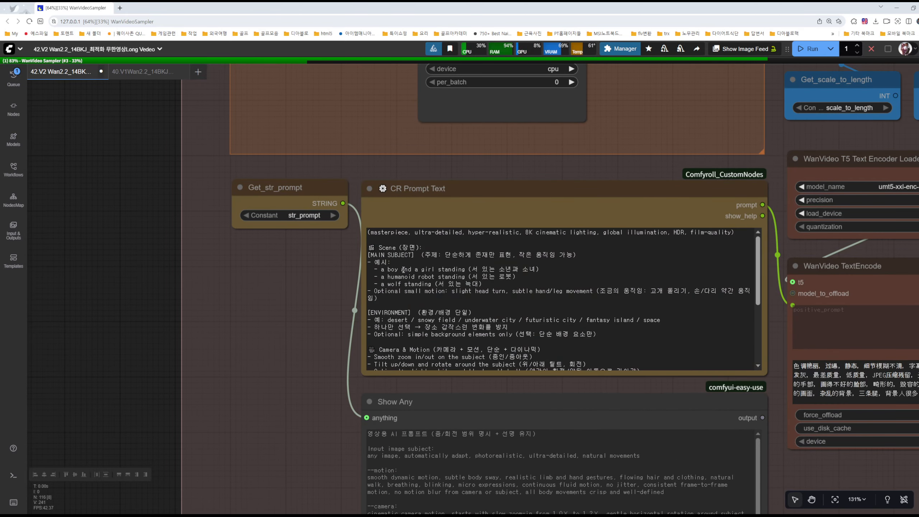
{"action": "key", "text": "ctrl+a"}
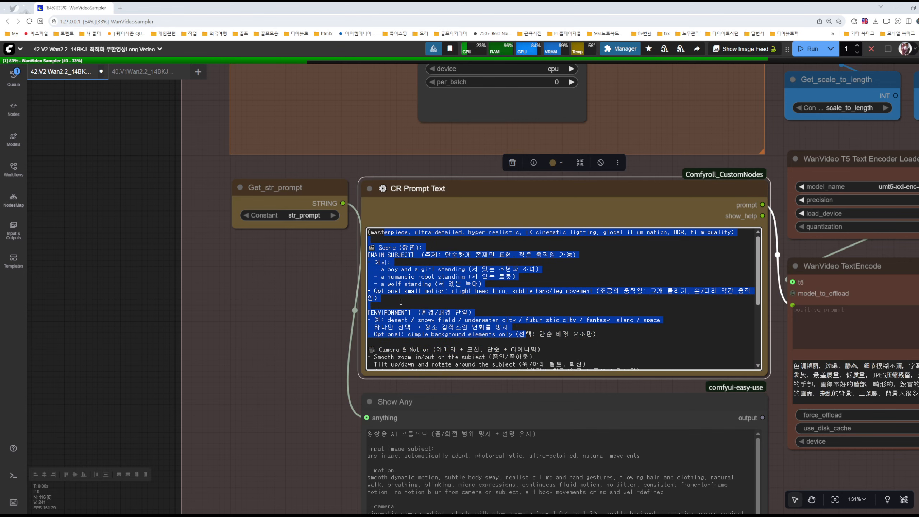
Step: Reconnect the STRING output of Get_str_prompt to the prompt input of Part2's CR Prompt Text
{"action": "left_click", "coordinate": [347, 244]}
{"action": "left_click_drag", "start_coordinate": [343, 203], "coordinate": [366, 227]}
{"action": "scroll", "coordinate": [304, 292], "scroll_direction": "down", "scroll_amount": 12}
{"action": "left_click_drag", "start_coordinate": [242, 187], "coordinate": [228, 381]}
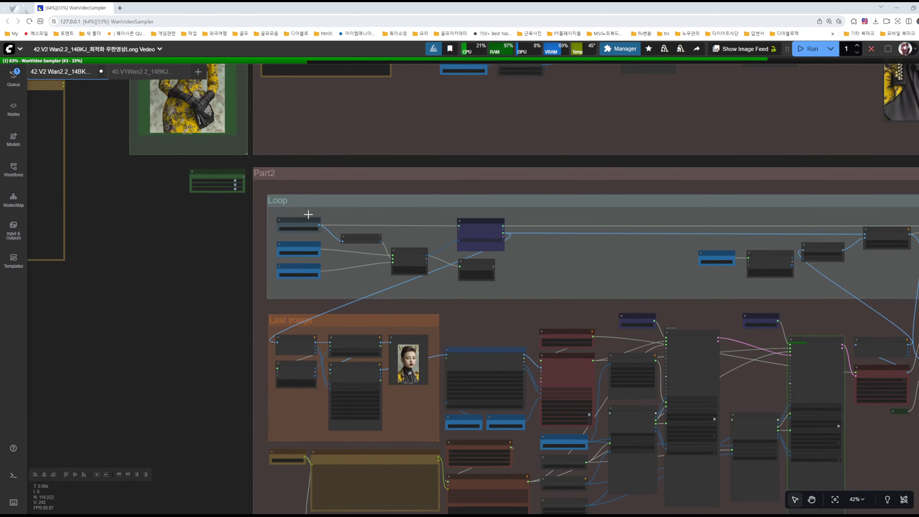
Step: Review Part2's Loop group and video output alongside the Part3 Rife video group
{"action": "scroll", "coordinate": [182, 391], "scroll_direction": "down", "scroll_amount": 3}
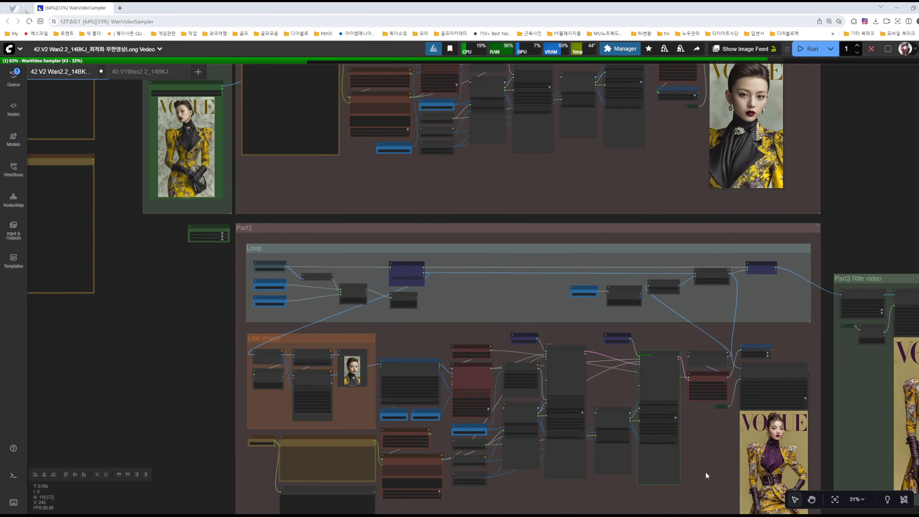
{"action": "left_click_drag", "start_coordinate": [715, 459], "coordinate": [573, 412]}
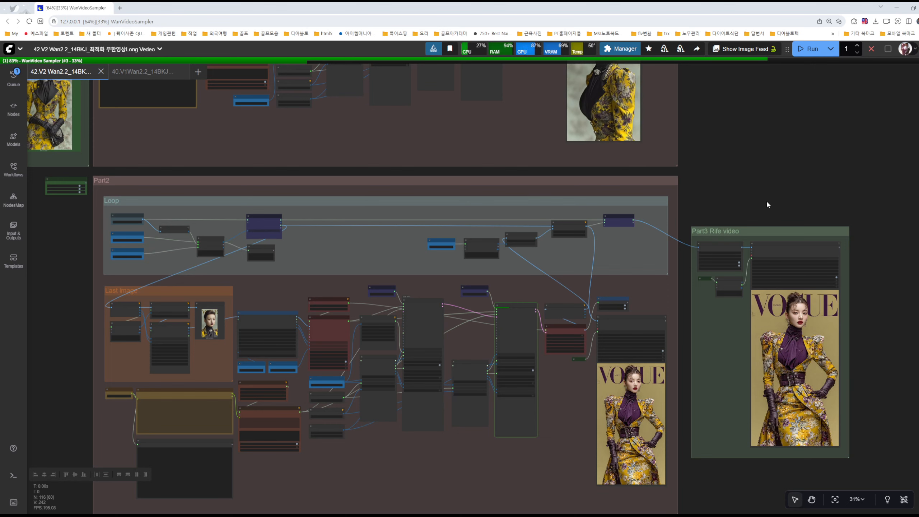
{"action": "left_click_drag", "start_coordinate": [365, 156], "coordinate": [848, 222]}
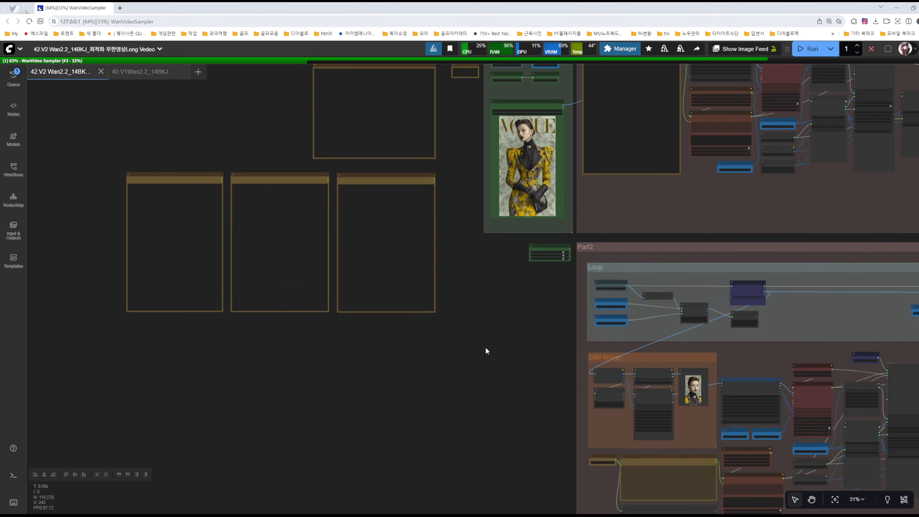
Step: Read the spare CR Prompt Text variants and the prompt Note kept beside the Setting group
{"action": "left_click_drag", "start_coordinate": [483, 346], "coordinate": [549, 378]}
{"action": "scroll", "coordinate": [410, 234], "scroll_direction": "up", "scroll_amount": 9}
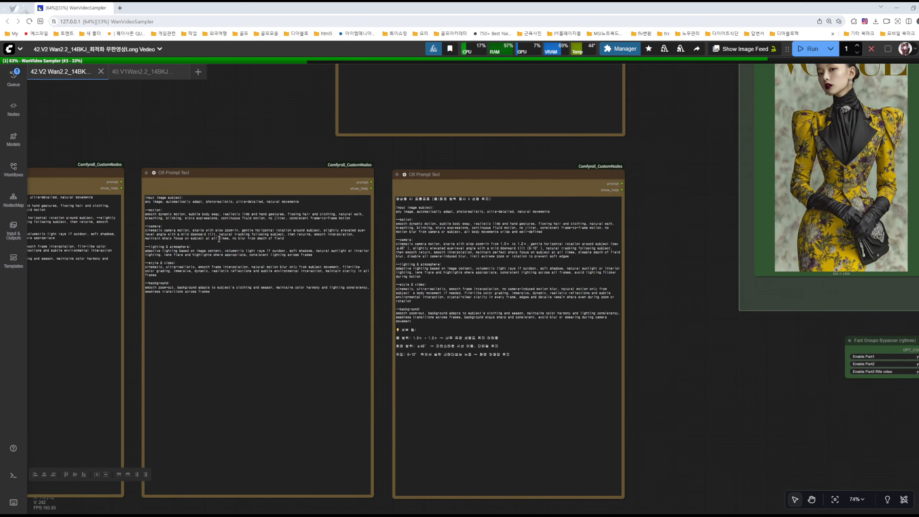
{"action": "scroll", "coordinate": [794, 366], "scroll_direction": "down", "scroll_amount": 5}
{"action": "left_click_drag", "start_coordinate": [765, 373], "coordinate": [450, 393]}
{"action": "scroll", "coordinate": [676, 147], "scroll_direction": "up", "scroll_amount": 5}
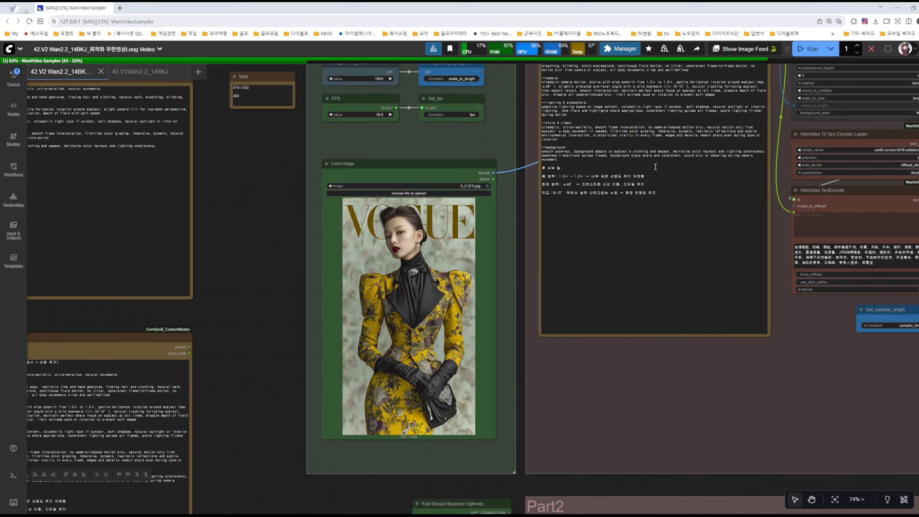
{"action": "left_click_drag", "start_coordinate": [274, 178], "coordinate": [642, 301]}
{"action": "scroll", "coordinate": [350, 230], "scroll_direction": "up", "scroll_amount": 9}
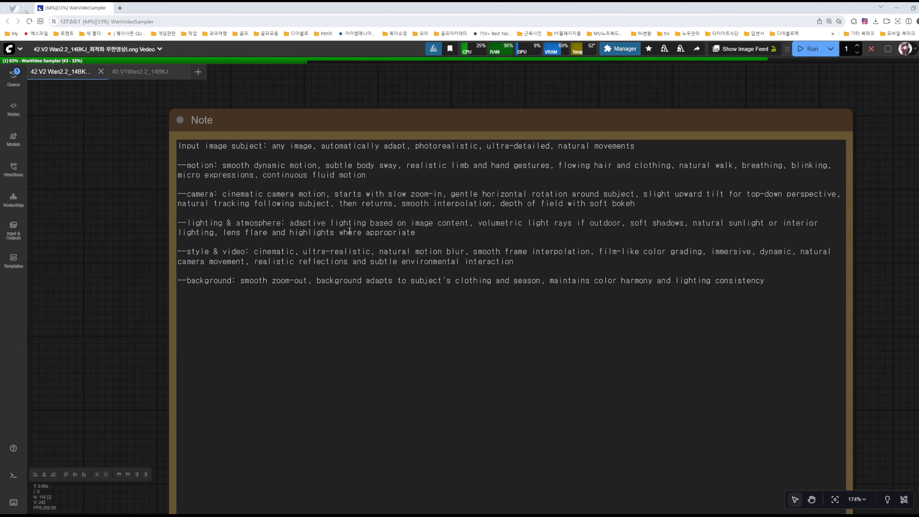
{"action": "scroll", "coordinate": [720, 286], "scroll_direction": "down", "scroll_amount": 9}
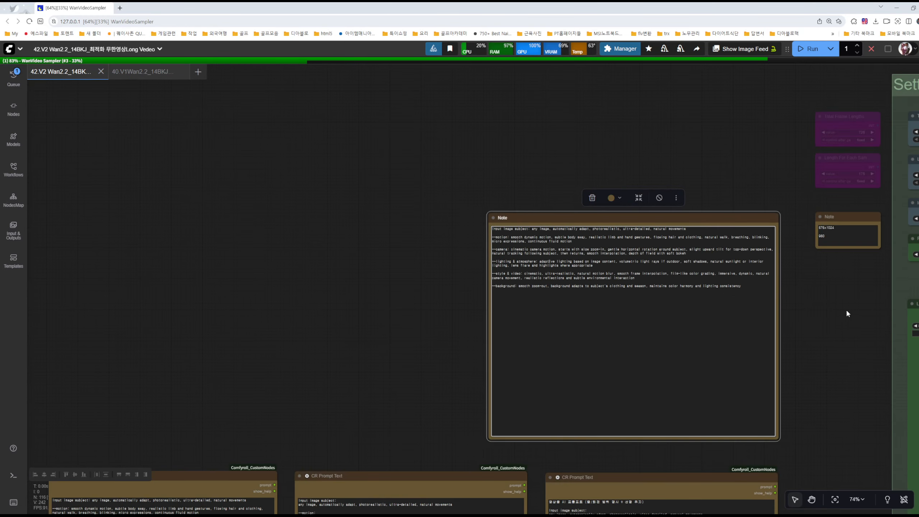
Step: Examine the Setting group's Load Image source picture together with the tips in Part1's prompt text
{"action": "left_click_drag", "start_coordinate": [846, 309], "coordinate": [234, 231]}
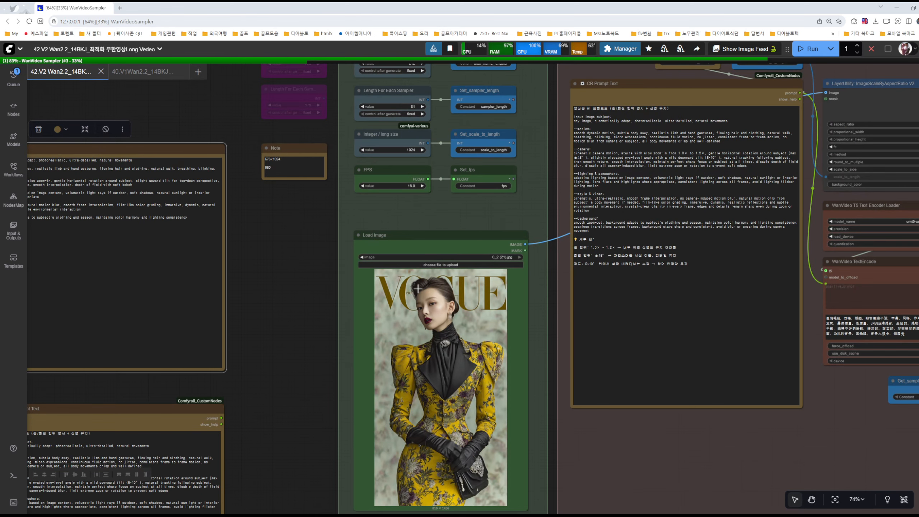
{"action": "scroll", "coordinate": [427, 353], "scroll_direction": "down", "scroll_amount": 1}
{"action": "left_click_drag", "start_coordinate": [606, 404], "coordinate": [555, 275]}
{"action": "scroll", "coordinate": [450, 302], "scroll_direction": "up", "scroll_amount": 6}
{"action": "left_click_drag", "start_coordinate": [622, 305], "coordinate": [643, 405]}
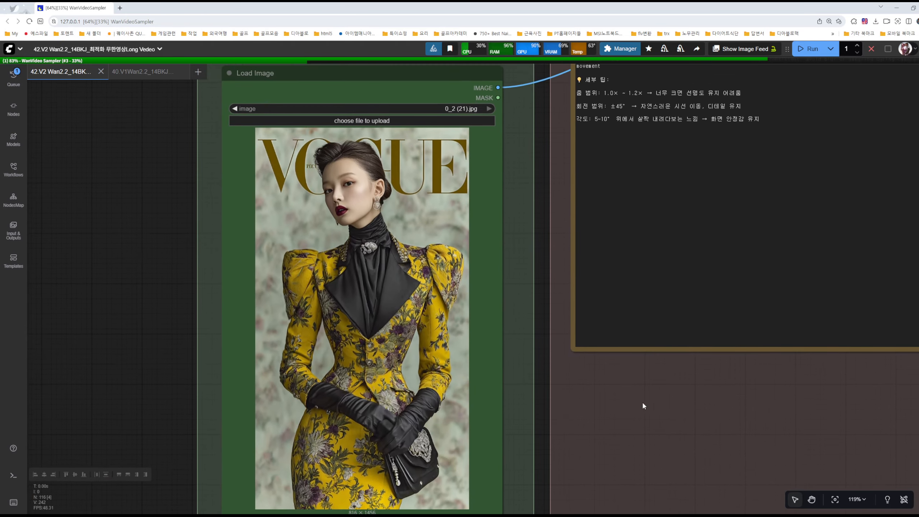
{"action": "scroll", "coordinate": [439, 339], "scroll_direction": "down", "scroll_amount": 4}
Step: Follow Part1 from its prompt and sampler nodes through to the Video Combine preview
{"action": "scroll", "coordinate": [594, 382], "scroll_direction": "down", "scroll_amount": 4}
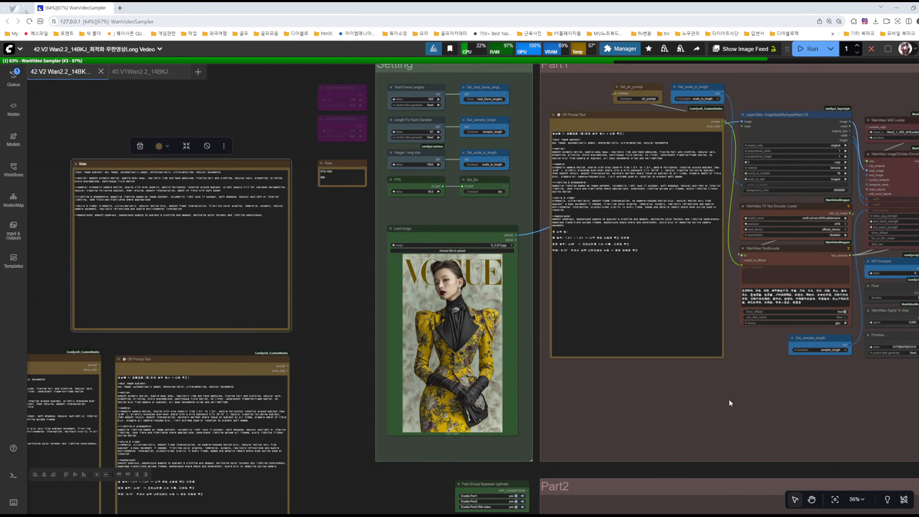
{"action": "left_click_drag", "start_coordinate": [728, 398], "coordinate": [487, 380]}
{"action": "left_click_drag", "start_coordinate": [606, 385], "coordinate": [441, 373]}
{"action": "left_click_drag", "start_coordinate": [659, 380], "coordinate": [450, 347]}
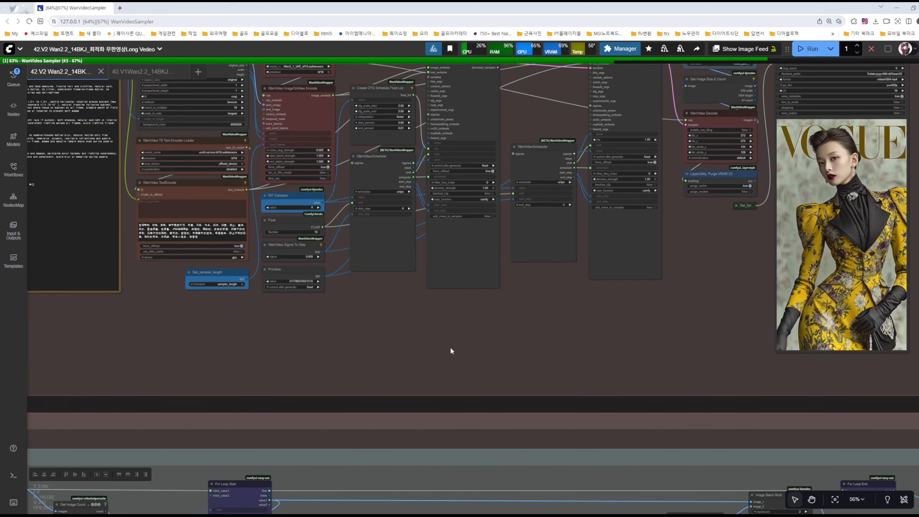
{"action": "scroll", "coordinate": [526, 346], "scroll_direction": "down", "scroll_amount": 4}
{"action": "left_click_drag", "start_coordinate": [816, 371], "coordinate": [834, 269]}
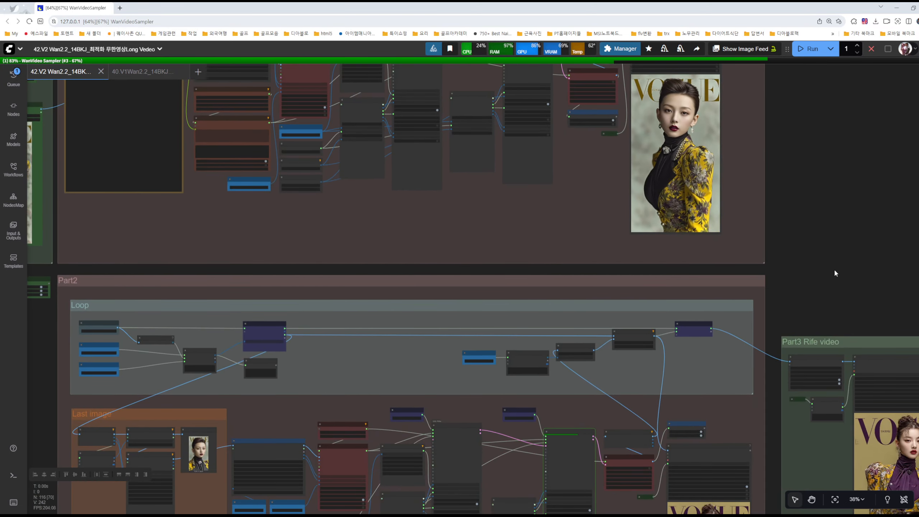
Step: Review the flow from Part2's Last image group to its video and on to Part3 Rife video
{"action": "scroll", "coordinate": [834, 269], "scroll_direction": "down", "scroll_amount": 1}
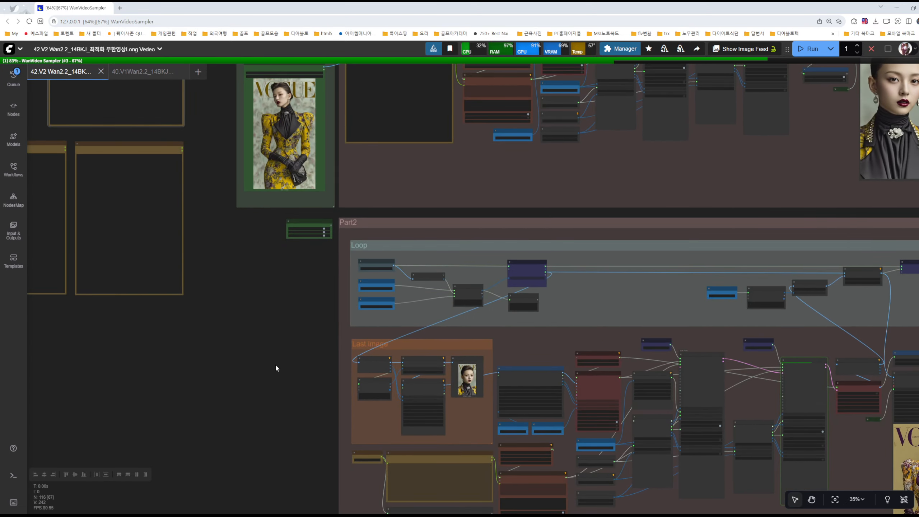
{"action": "scroll", "coordinate": [274, 373], "scroll_direction": "down", "scroll_amount": 3}
{"action": "scroll", "coordinate": [268, 325], "scroll_direction": "down", "scroll_amount": 5}
{"action": "left_click_drag", "start_coordinate": [633, 387], "coordinate": [633, 413]}
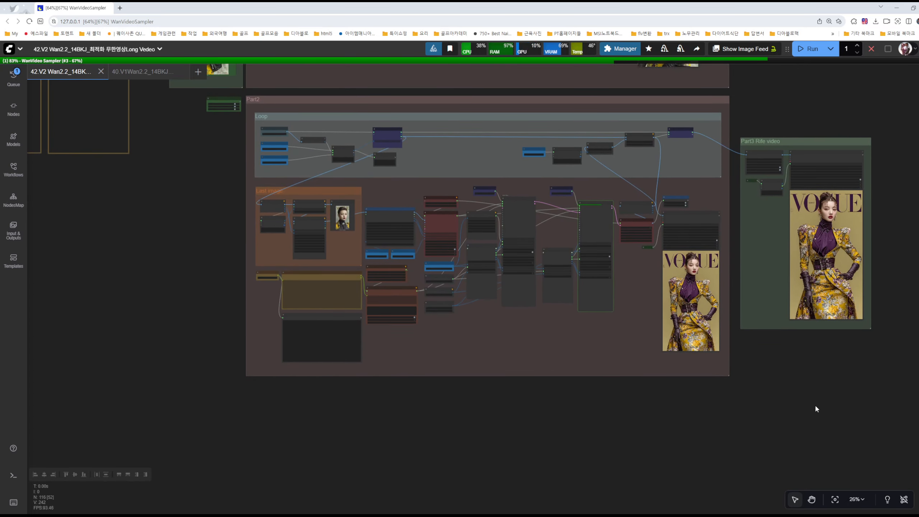
{"action": "left_click_drag", "start_coordinate": [872, 334], "coordinate": [780, 384]}
{"action": "left_click_drag", "start_coordinate": [864, 302], "coordinate": [837, 324]}
{"action": "left_click_drag", "start_coordinate": [825, 165], "coordinate": [781, 199]}
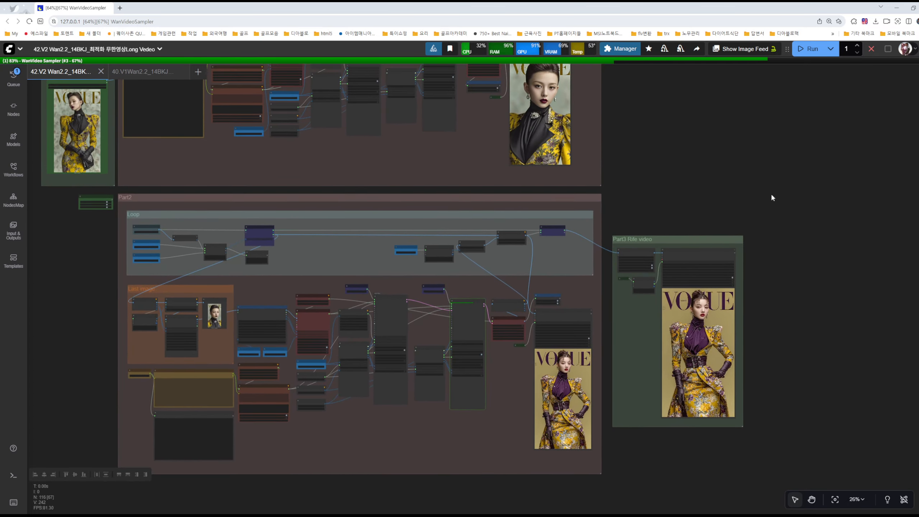
Step: Inspect Part2's running WanVideo Decode node with its neighbouring samplers and Video Combine settings
{"action": "scroll", "coordinate": [687, 194], "scroll_direction": "up", "scroll_amount": 5}
{"action": "left_click_drag", "start_coordinate": [613, 269], "coordinate": [705, 217]}
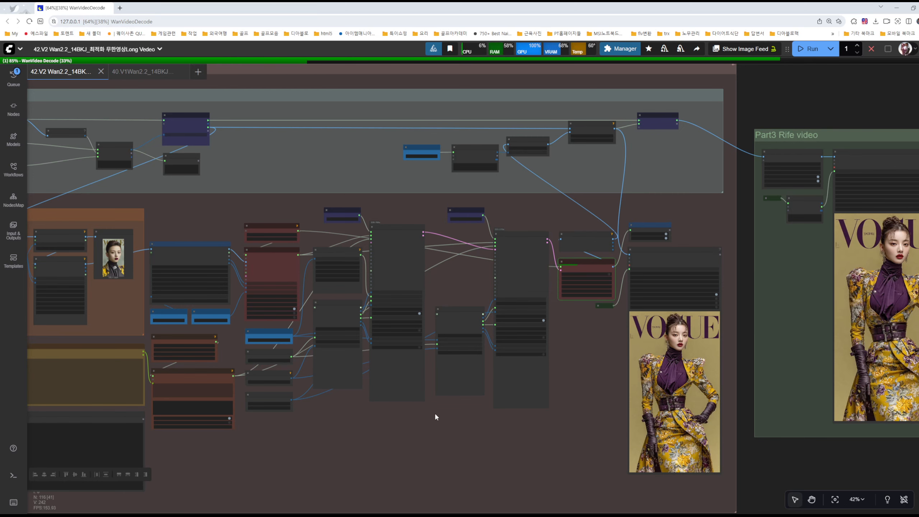
{"action": "left_click_drag", "start_coordinate": [584, 444], "coordinate": [501, 372]}
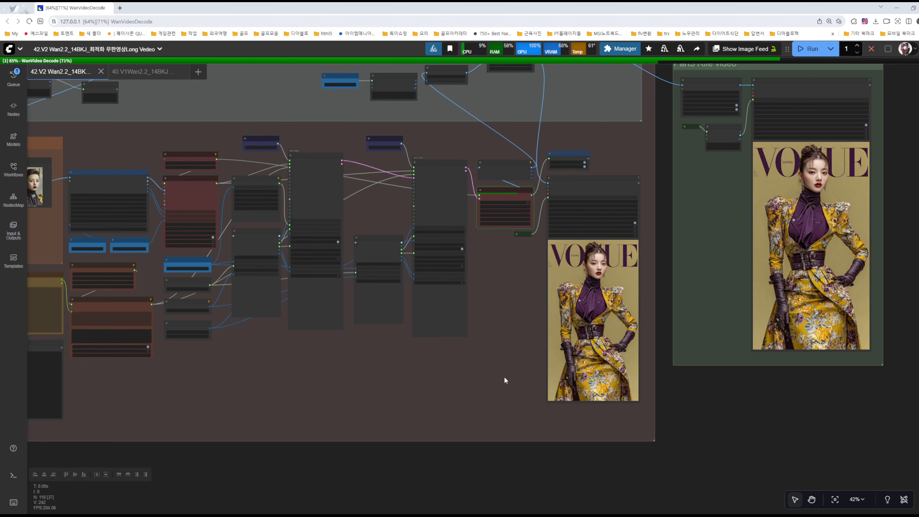
{"action": "left_click_drag", "start_coordinate": [509, 334], "coordinate": [420, 409]}
{"action": "scroll", "coordinate": [511, 373], "scroll_direction": "up", "scroll_amount": 1}
{"action": "scroll", "coordinate": [511, 371], "scroll_direction": "up", "scroll_amount": 4}
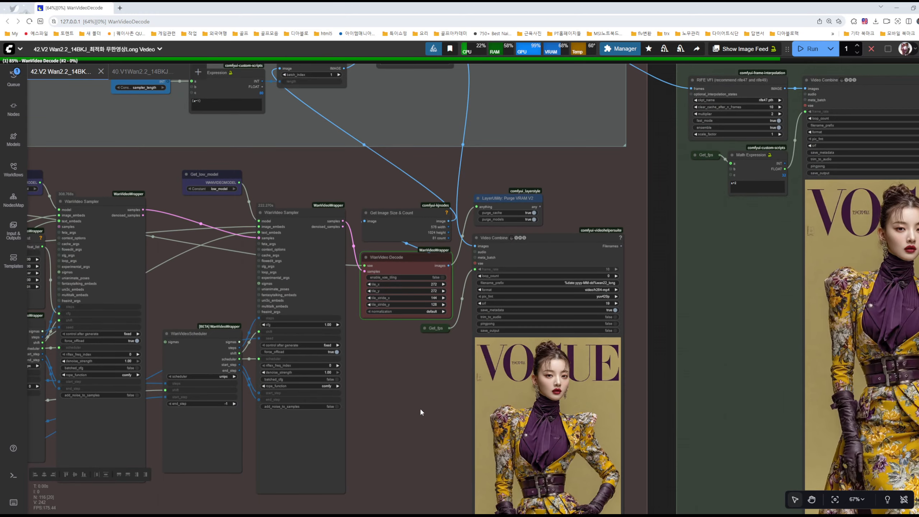
Step: Check the For Loop End node, then examine the newly generated clip in Part2's Video Combine preview
{"action": "left_click_drag", "start_coordinate": [599, 197], "coordinate": [584, 240]}
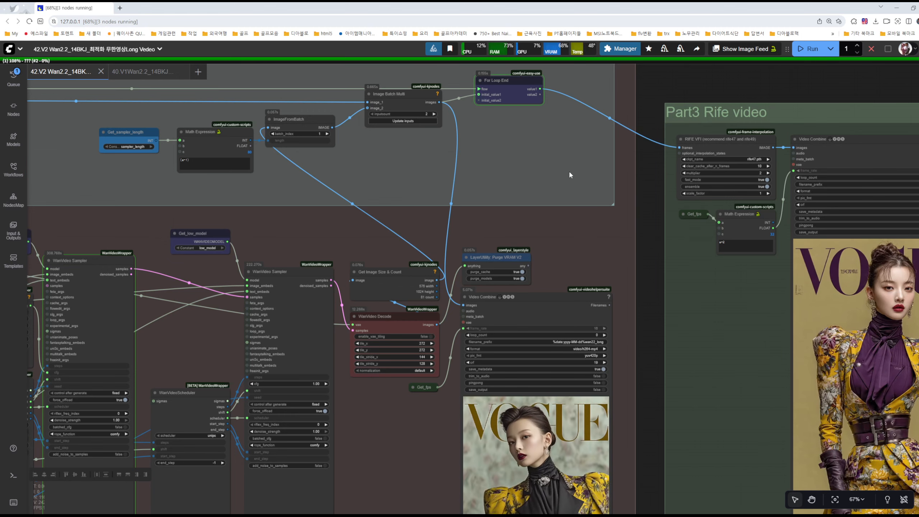
{"action": "left_click_drag", "start_coordinate": [573, 167], "coordinate": [572, 234]}
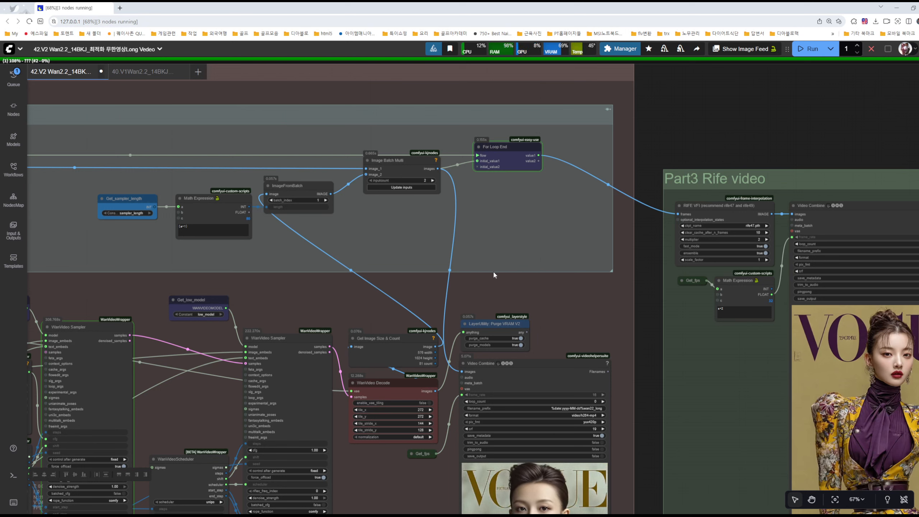
{"action": "left_click_drag", "start_coordinate": [573, 313], "coordinate": [636, 204]}
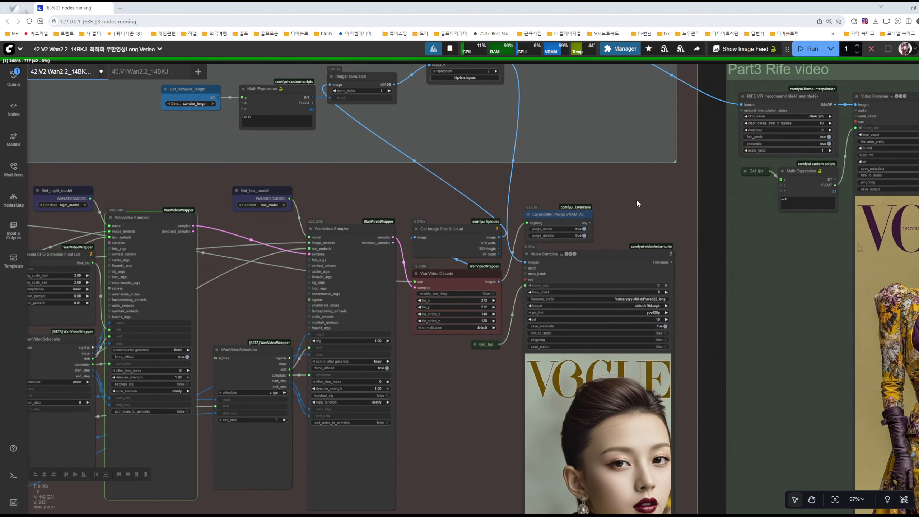
{"action": "left_click_drag", "start_coordinate": [516, 349], "coordinate": [552, 179]}
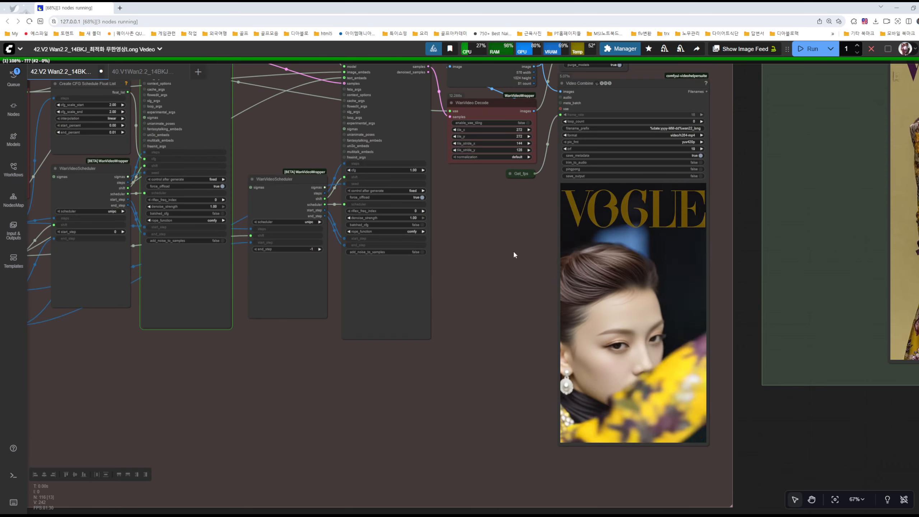
{"action": "scroll", "coordinate": [495, 268], "scroll_direction": "down", "scroll_amount": 3}
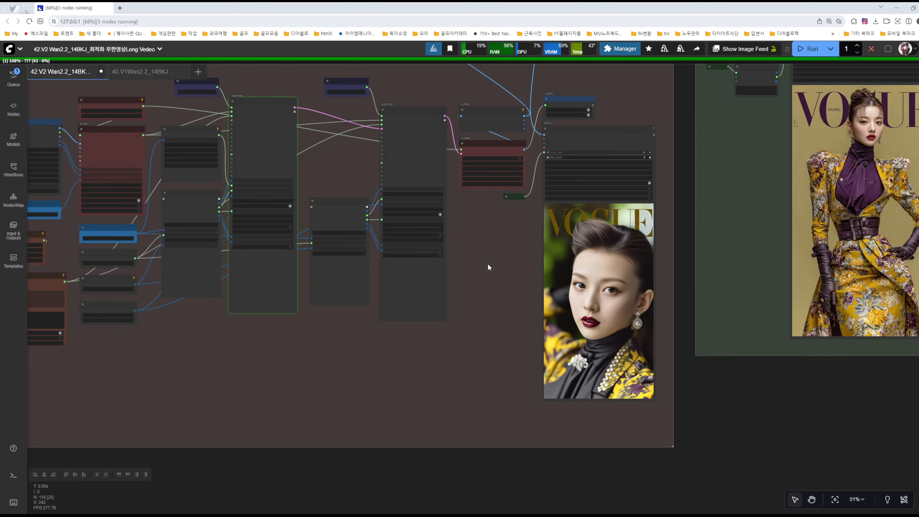
Step: Sync the playing video previews from the Video Combine node in the Part3 Rife video group
{"action": "left_click_drag", "start_coordinate": [488, 265], "coordinate": [407, 292]}
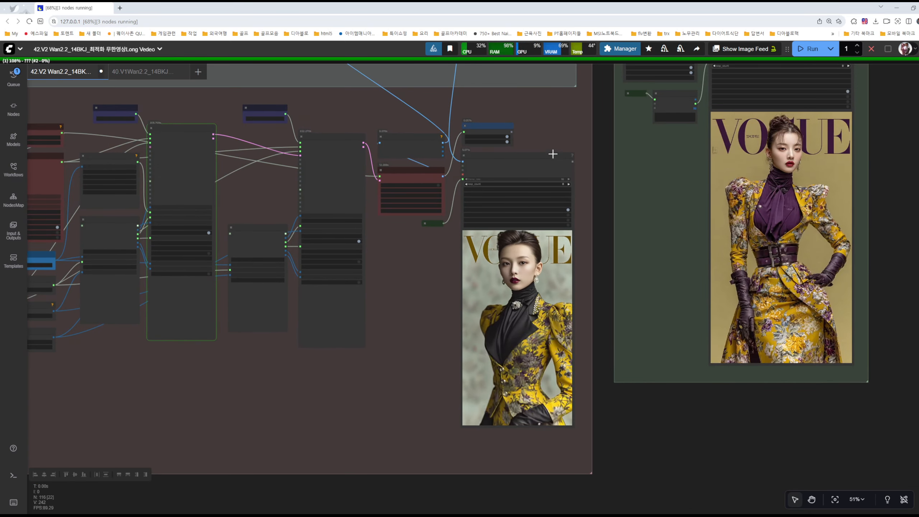
{"action": "scroll", "coordinate": [550, 167], "scroll_direction": "up", "scroll_amount": 4}
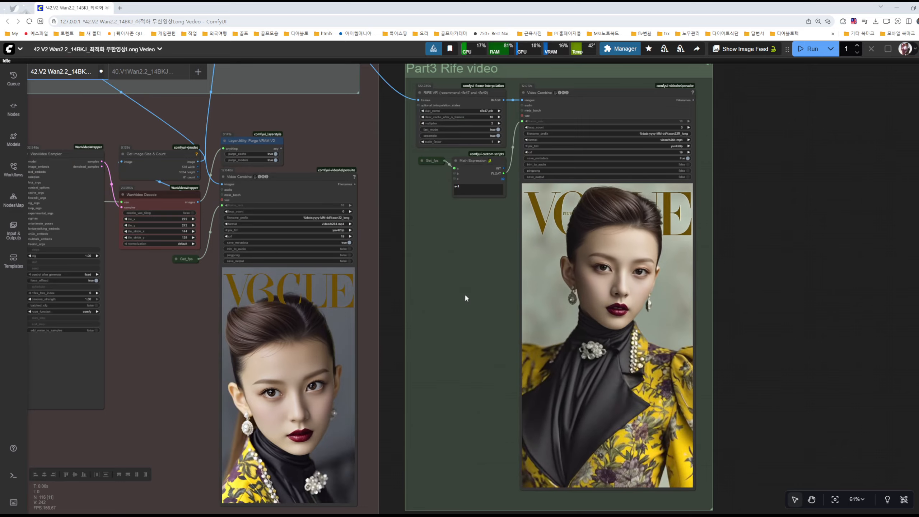
{"action": "left_click_drag", "start_coordinate": [467, 293], "coordinate": [489, 280]}
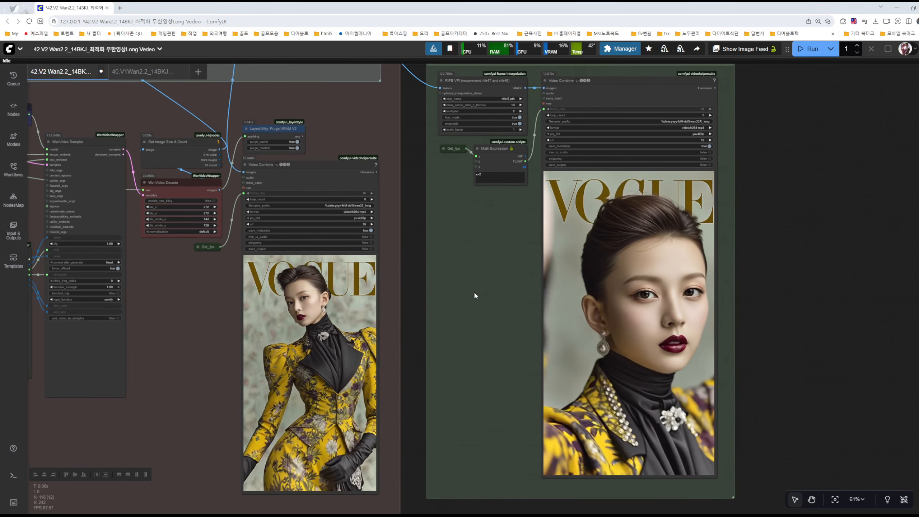
{"action": "right_click", "coordinate": [633, 306]}
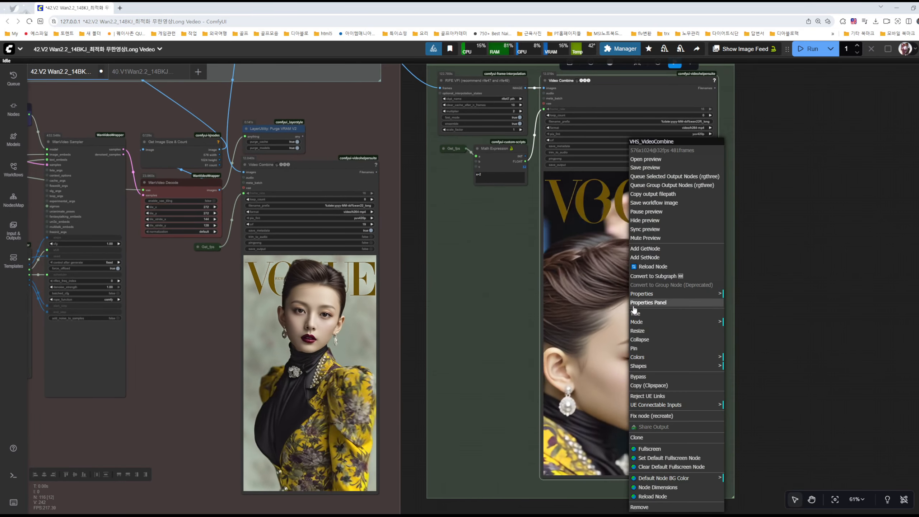
{"action": "left_click", "coordinate": [655, 230]}
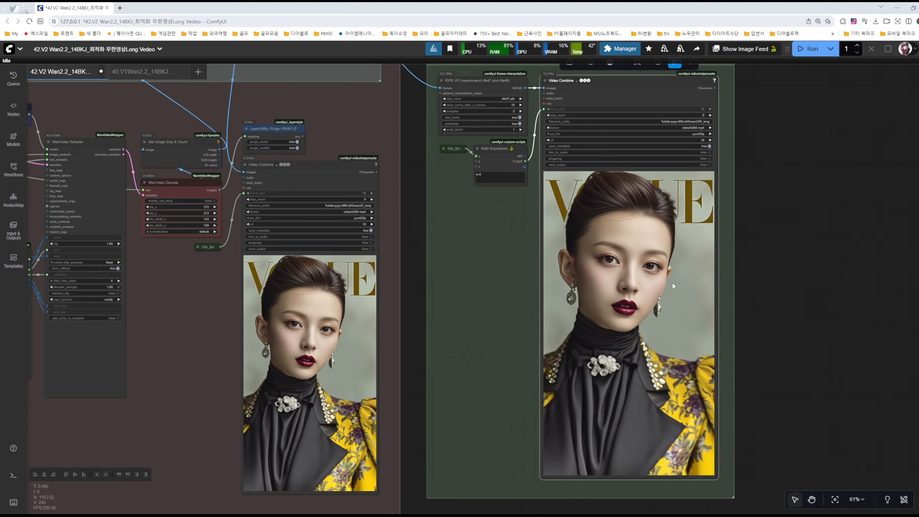
Step: Open the Part3 Video Combine preview full size in its own browser tab, watch the interpolated video, and close it
{"action": "right_click", "coordinate": [631, 257]}
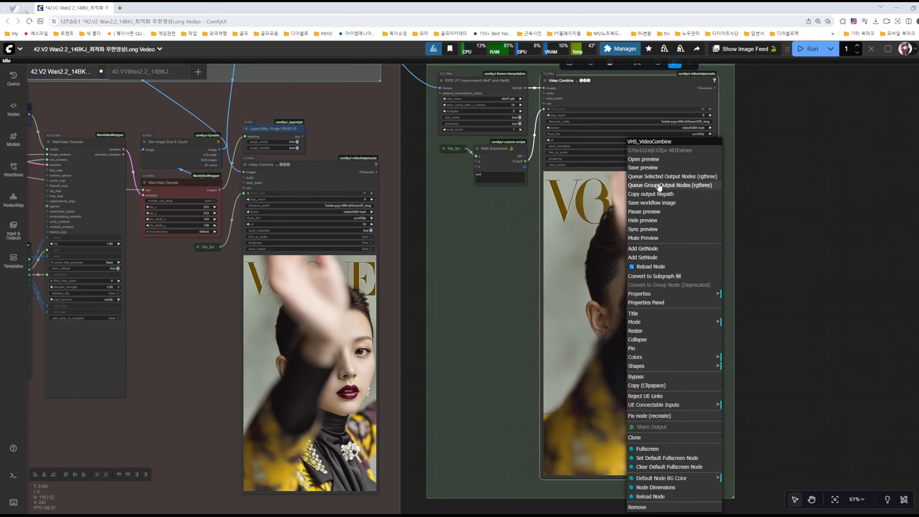
{"action": "left_click", "coordinate": [648, 159]}
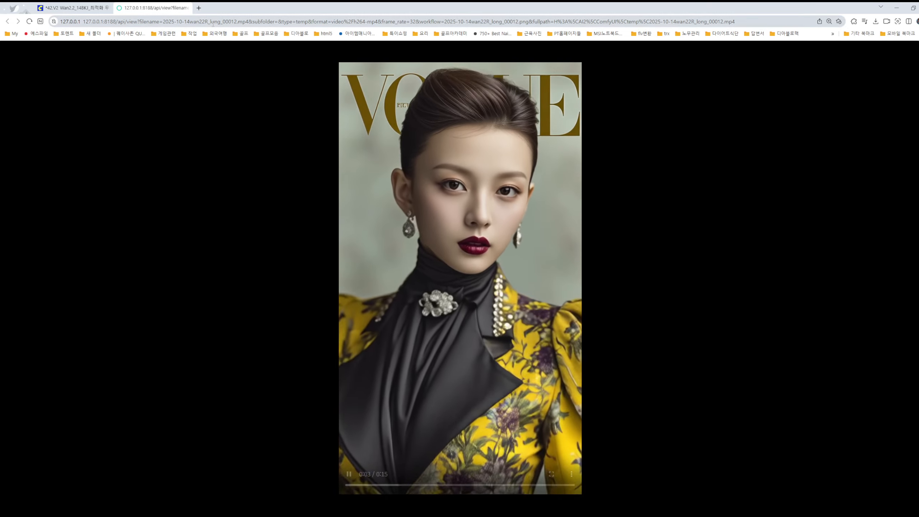
{"action": "key", "text": "ctrl+w"}
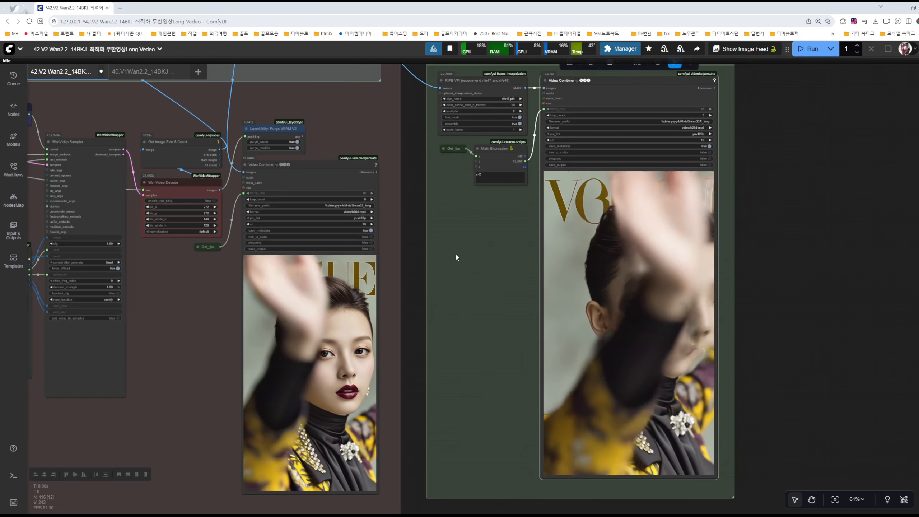
Step: Review the Part2-to-Part3 flow and examine the face detail in Part3's interpolated video against Part2's preview
{"action": "scroll", "coordinate": [456, 256], "scroll_direction": "down", "scroll_amount": 3}
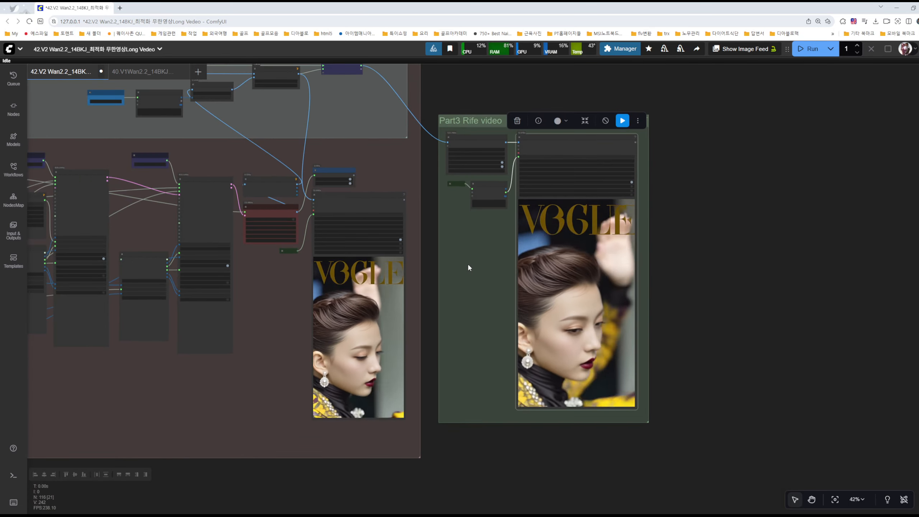
{"action": "left_click_drag", "start_coordinate": [467, 263], "coordinate": [824, 307]}
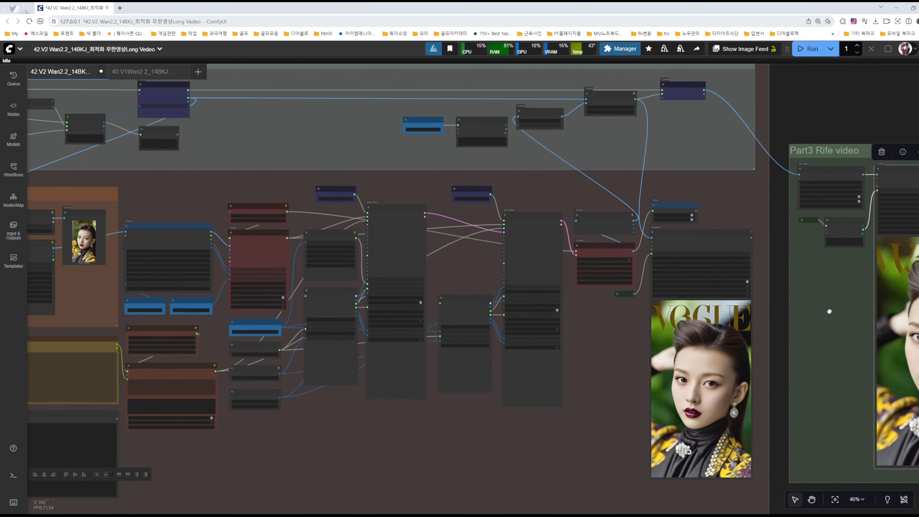
{"action": "left_click_drag", "start_coordinate": [834, 351], "coordinate": [482, 269]}
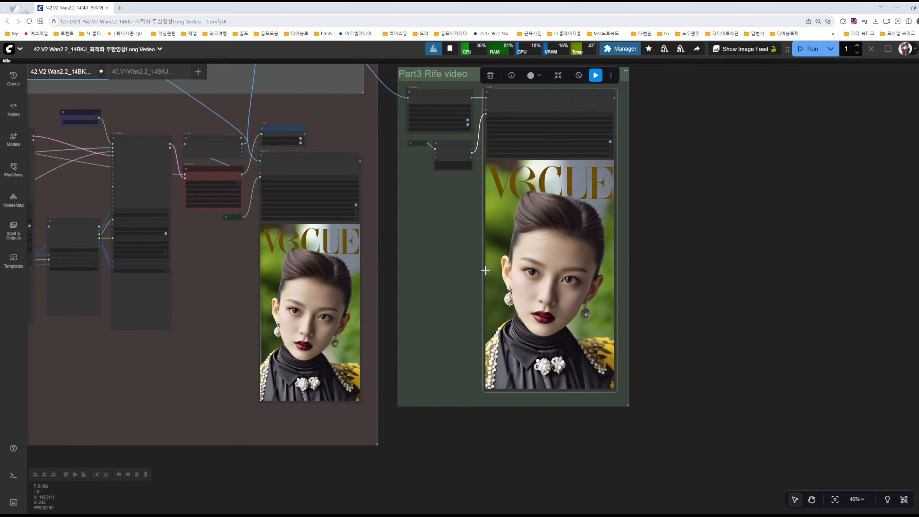
{"action": "scroll", "coordinate": [482, 268], "scroll_direction": "up", "scroll_amount": 10}
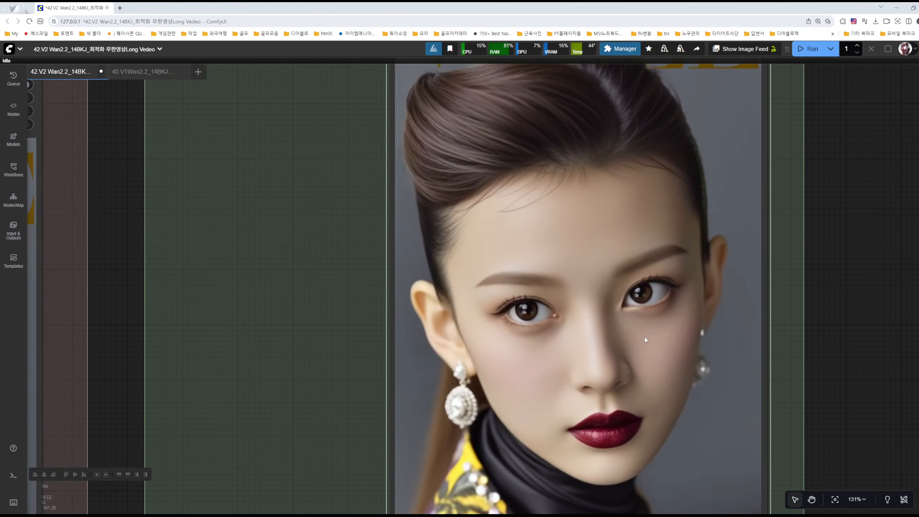
{"action": "scroll", "coordinate": [672, 328], "scroll_direction": "down", "scroll_amount": 2}
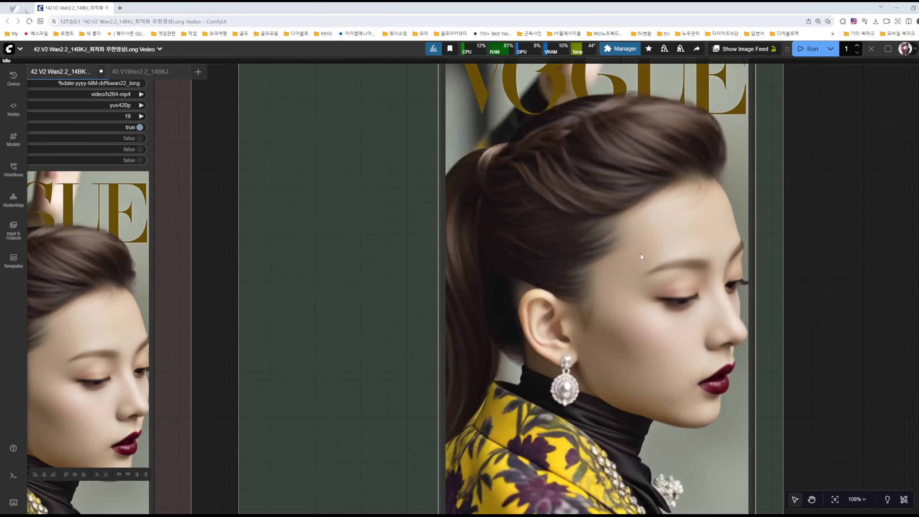
{"action": "scroll", "coordinate": [640, 254], "scroll_direction": "down", "scroll_amount": 7}
{"action": "scroll", "coordinate": [634, 257], "scroll_direction": "down", "scroll_amount": 2}
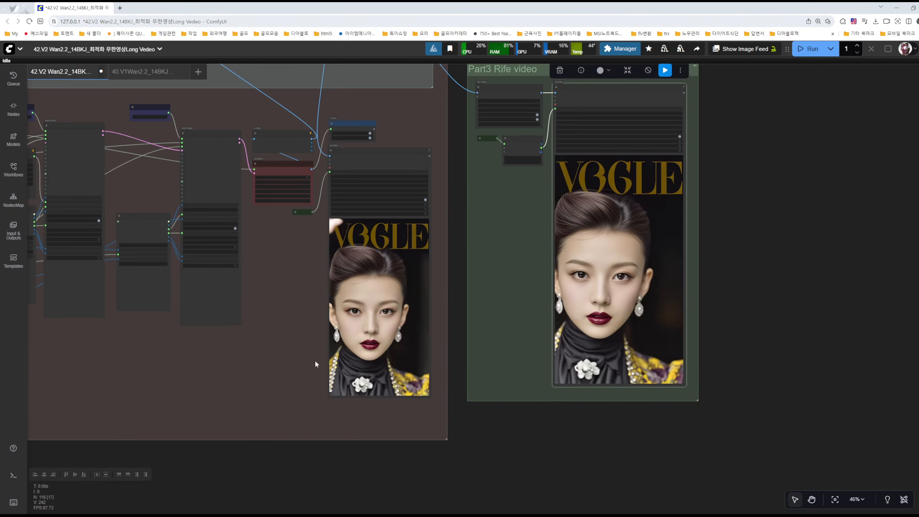